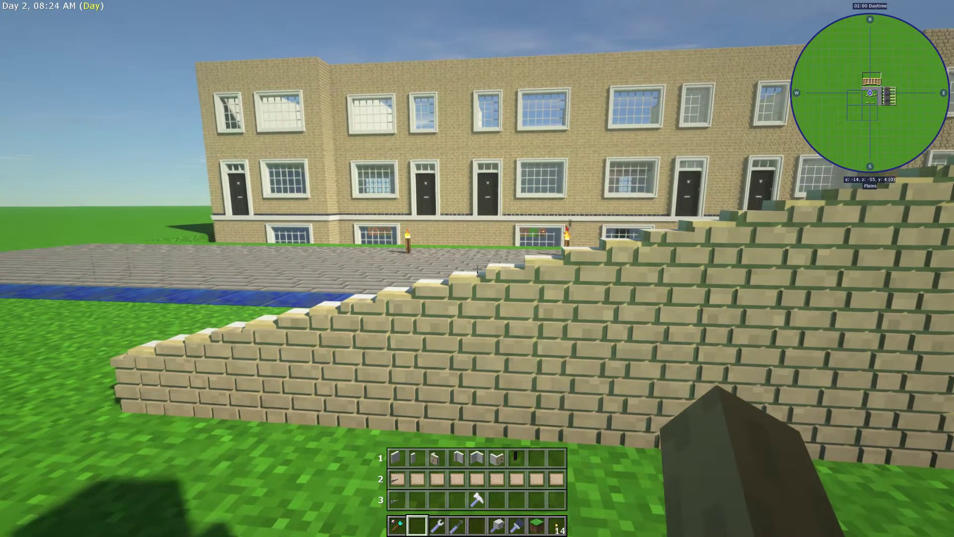
Move the tools, pickaxe, grass block and torch from the hotbar into inventory storage.
key(Escape)
key(Escape)
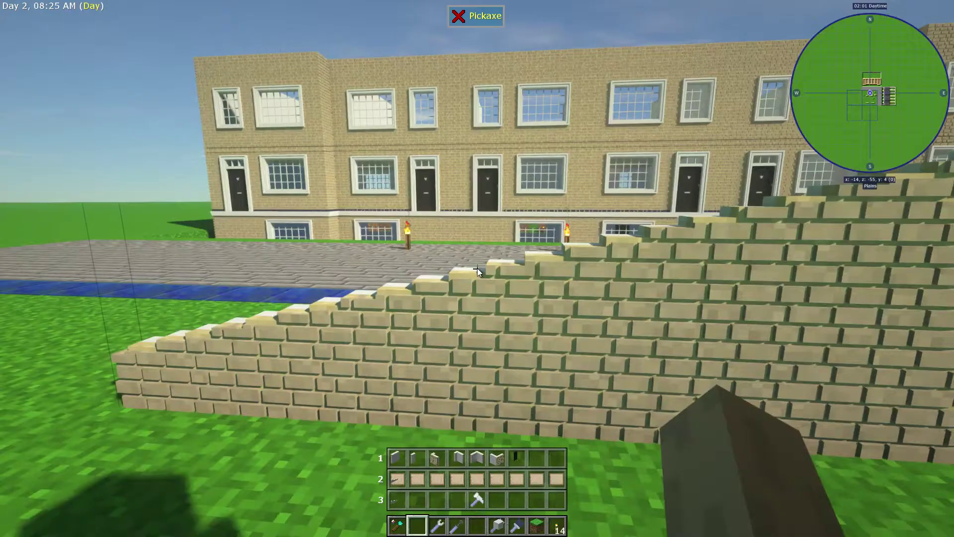
key(e)
click(560, 347)
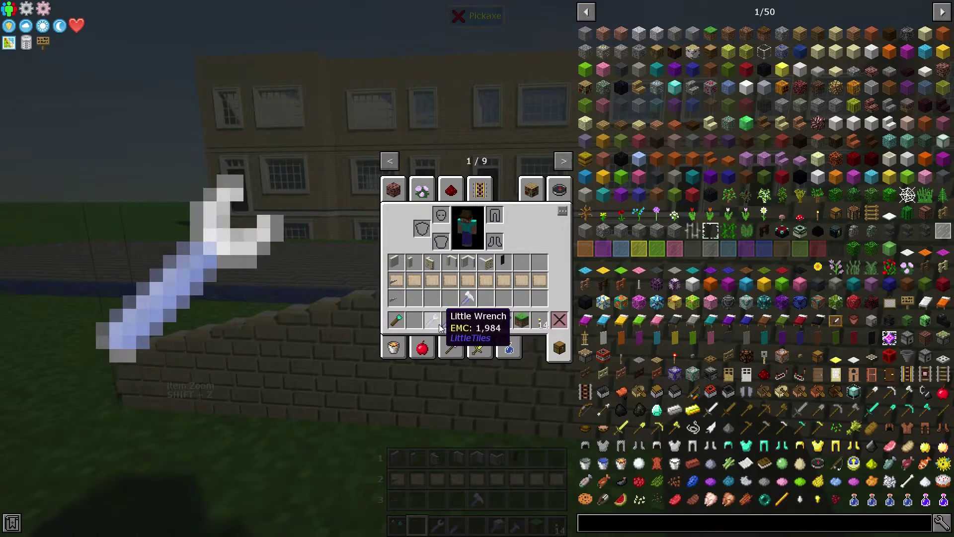
click(445, 318)
click(450, 299)
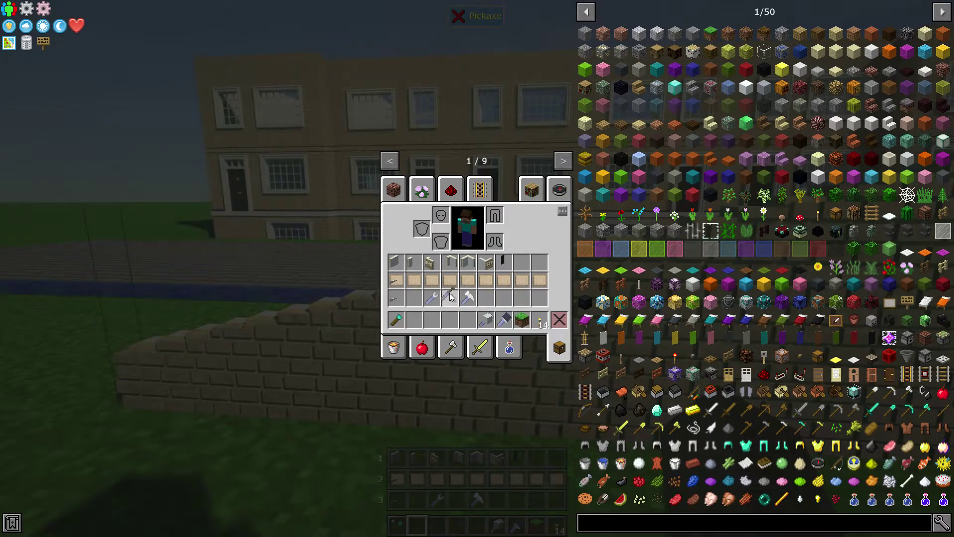
click(486, 319)
click(485, 299)
click(504, 319)
click(504, 299)
click(522, 319)
click(521, 299)
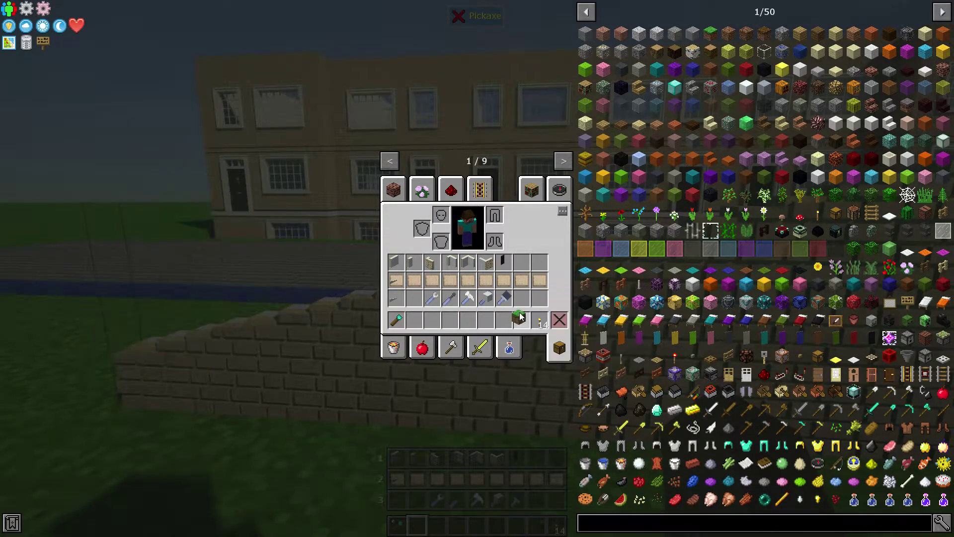
click(540, 319)
click(540, 298)
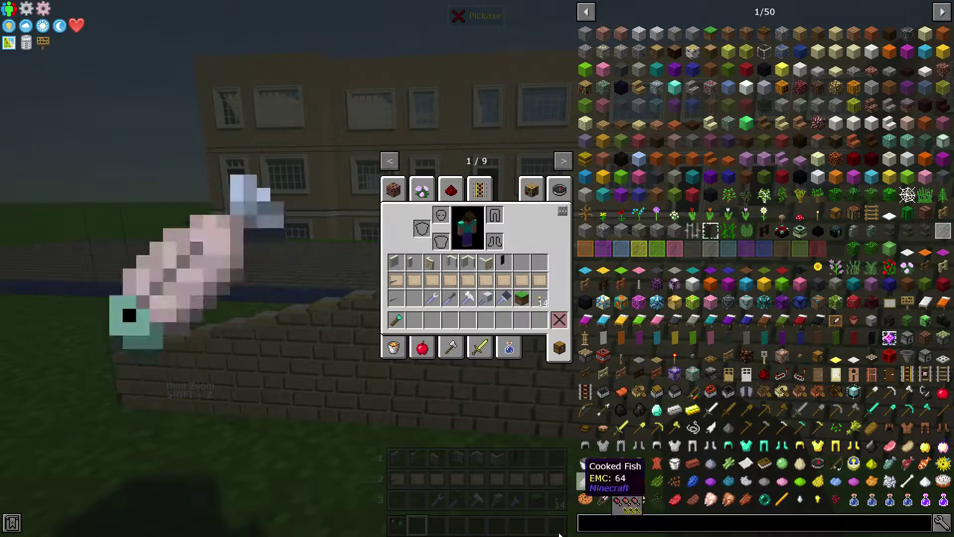
Search items for 'design' and check the Mirror Chisel Design and chisel recipes.
click(610, 526)
text(chi)
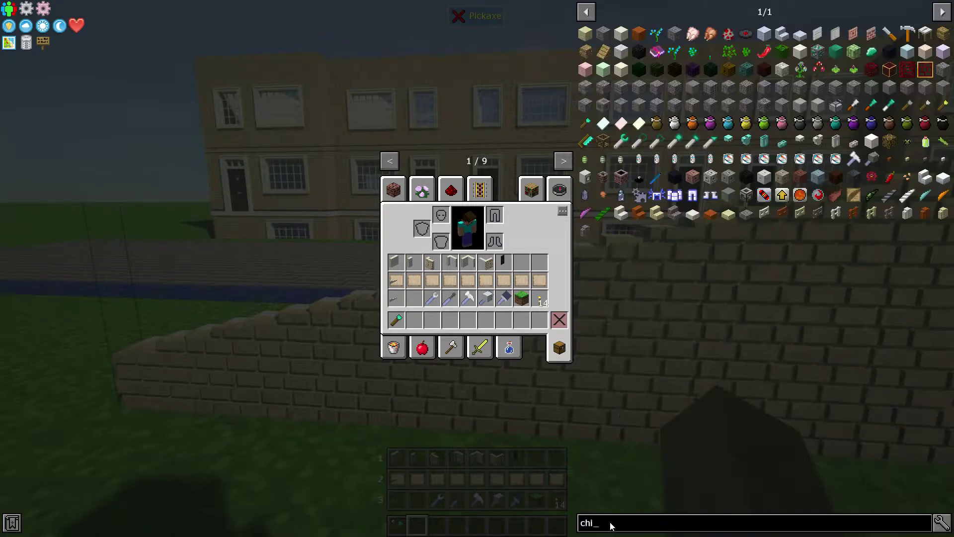
text(s)
key(BackSpace)
key(BackSpace)
key(BackSpace)
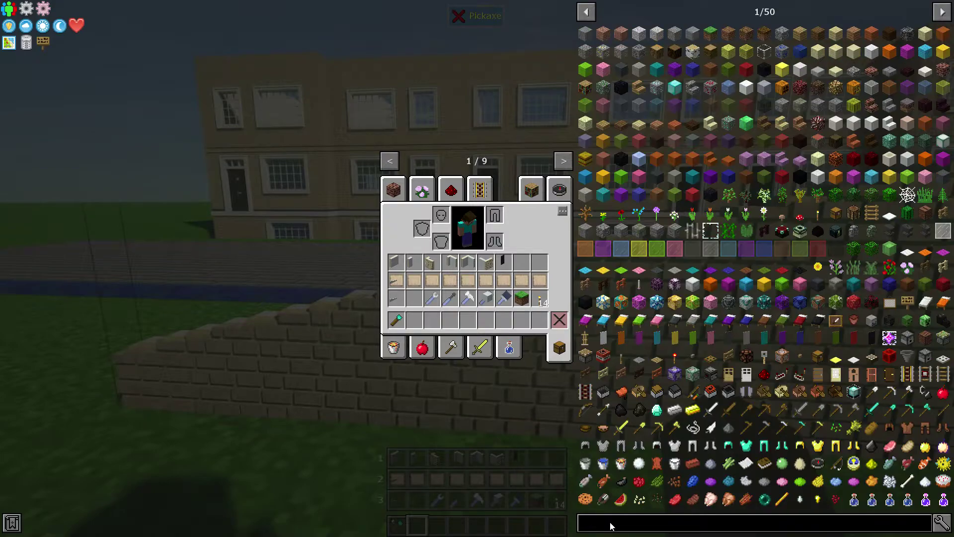
text(chi)
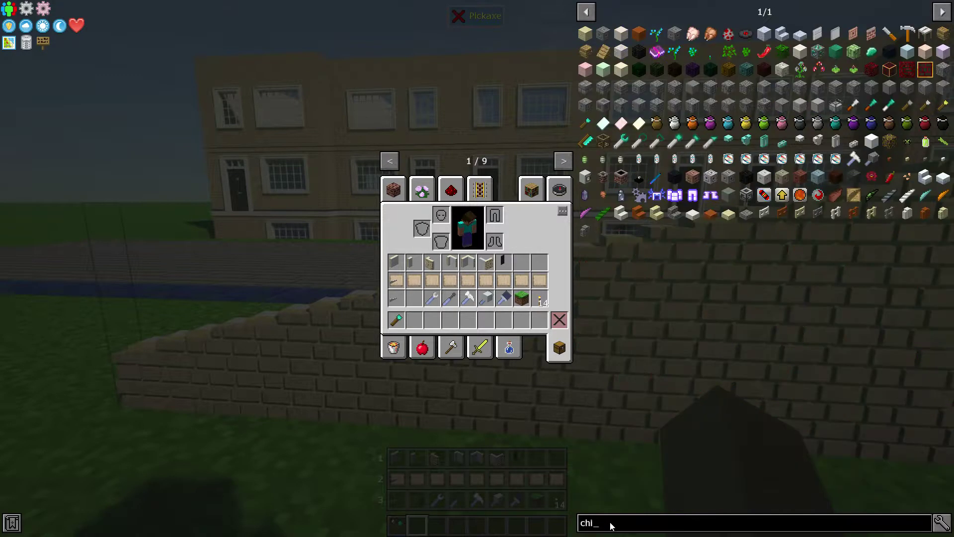
text(se)
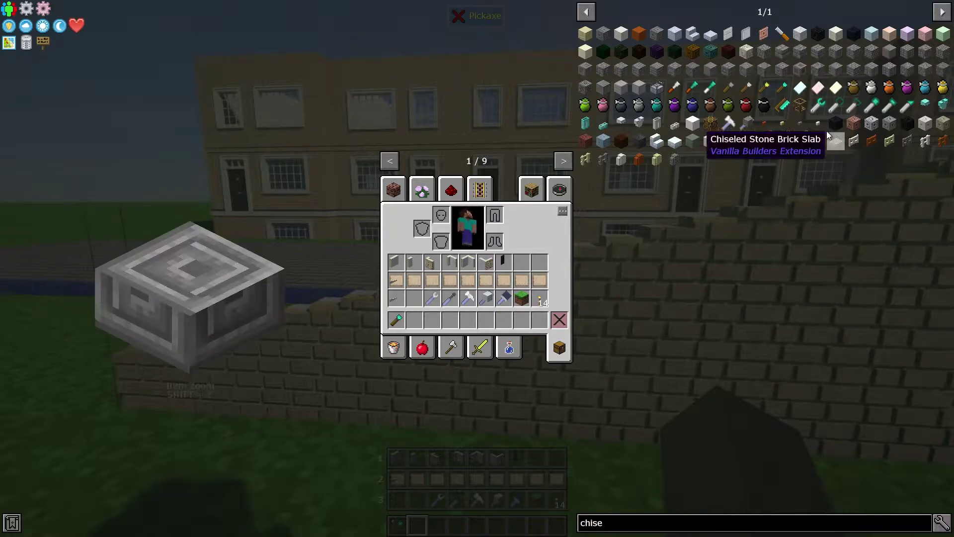
mouse_move(835, 88)
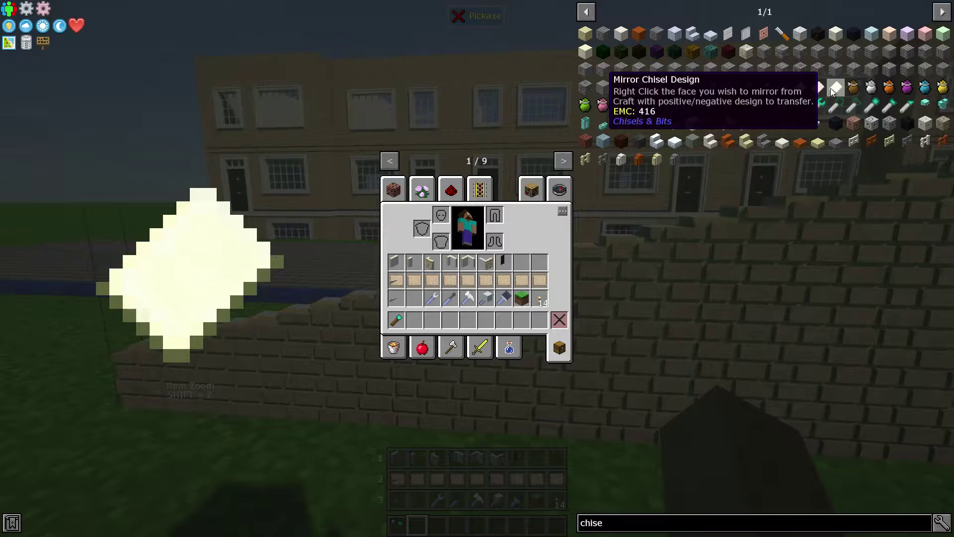
click(833, 91)
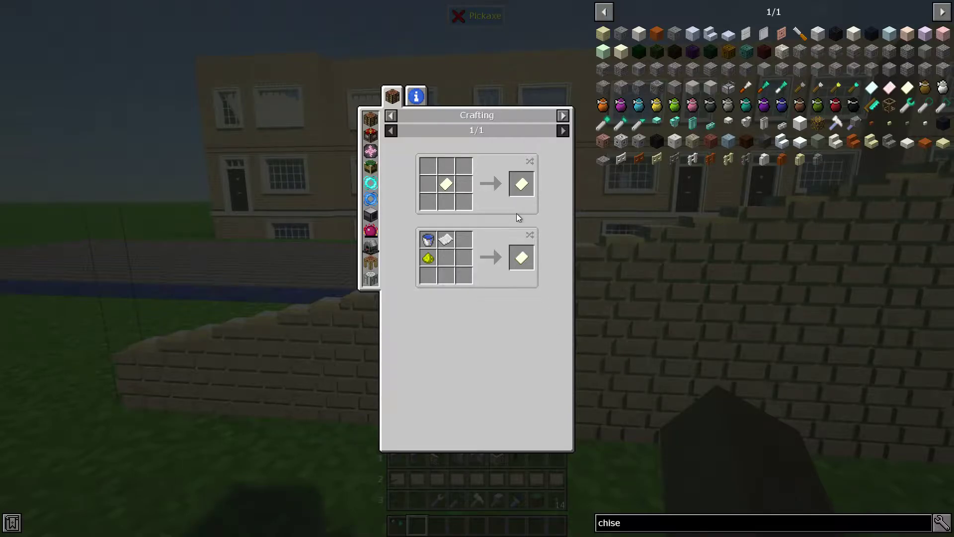
key(Escape)
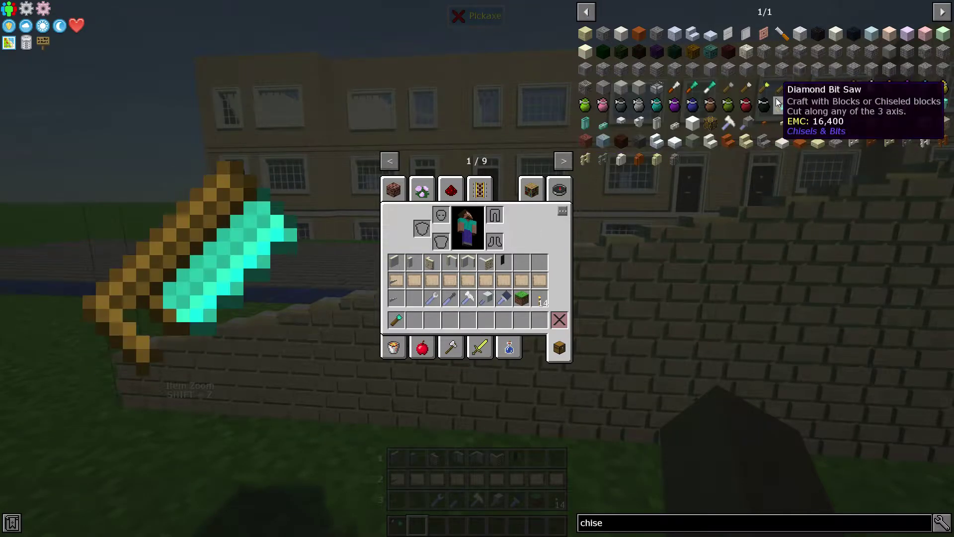
click(788, 87)
key(Escape)
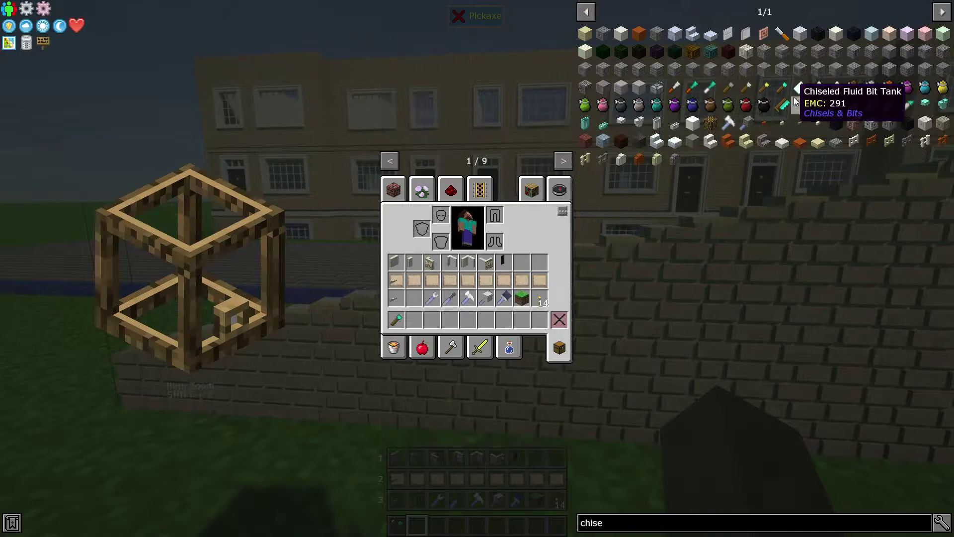
click(561, 189)
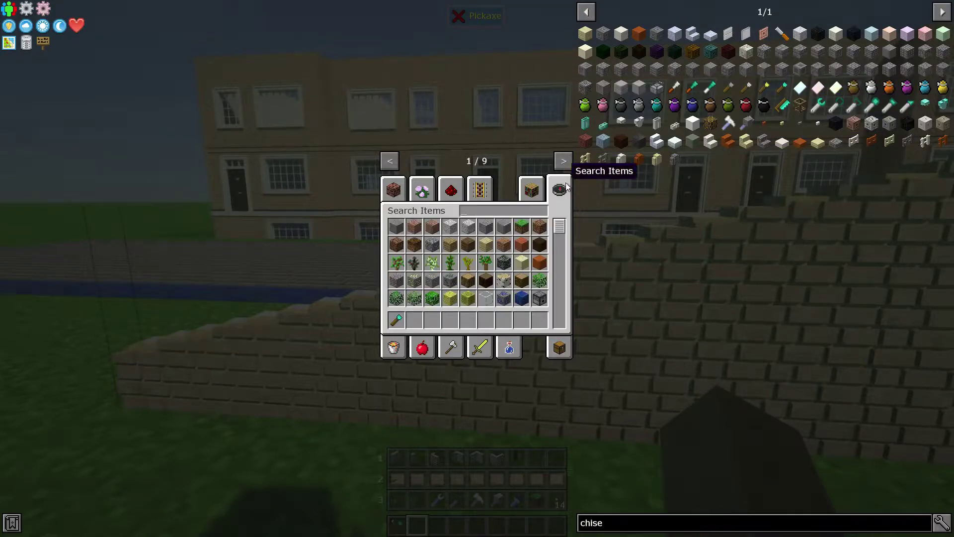
text(d)
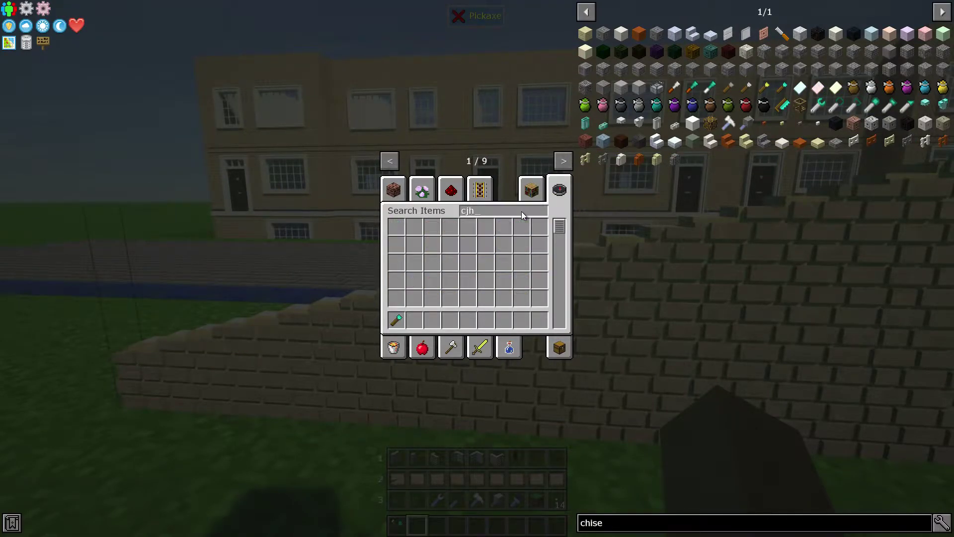
text(esign)
Put the three chisel design items into the hotbar and return to the world.
click(396, 227)
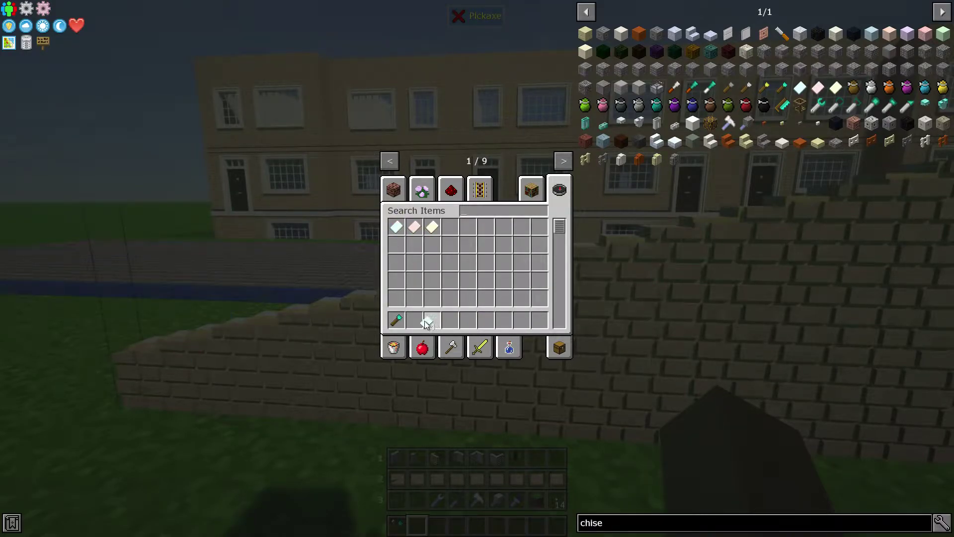
click(415, 321)
click(414, 227)
click(433, 320)
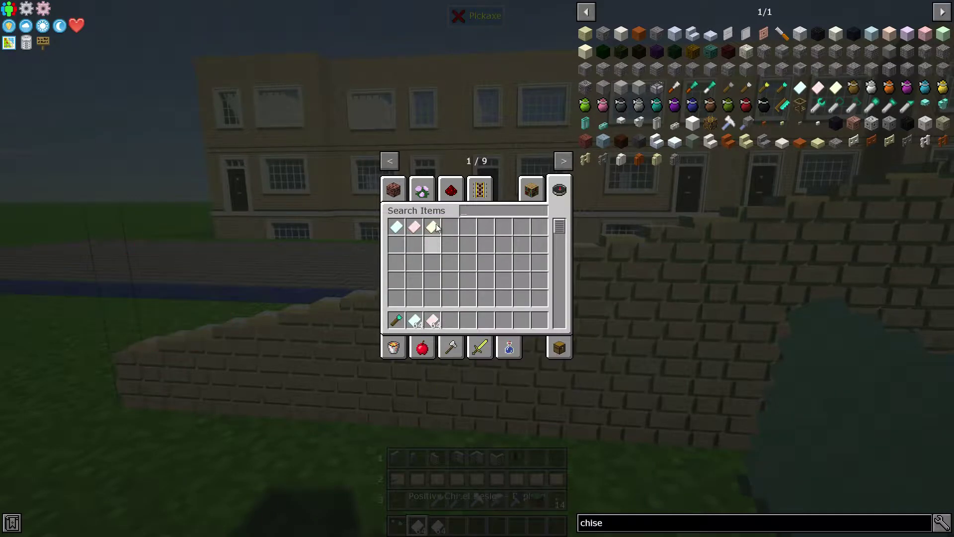
click(433, 226)
click(451, 322)
key(e)
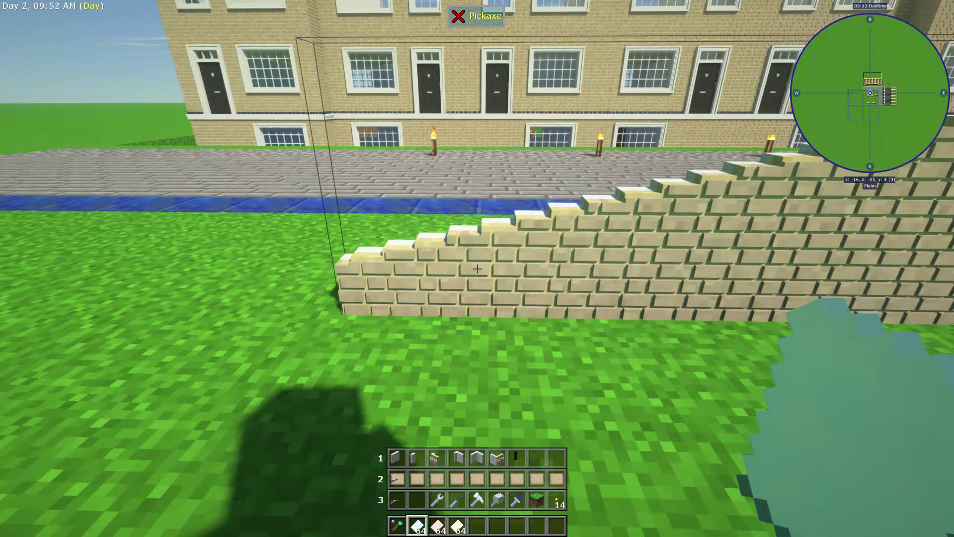
Step back from the wall and briefly check the player inventory.
key(s)
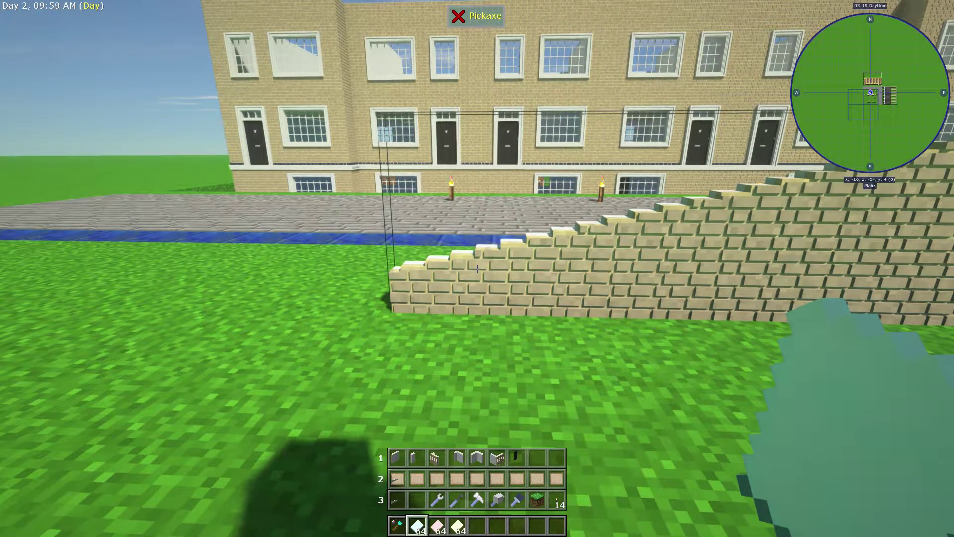
key(e)
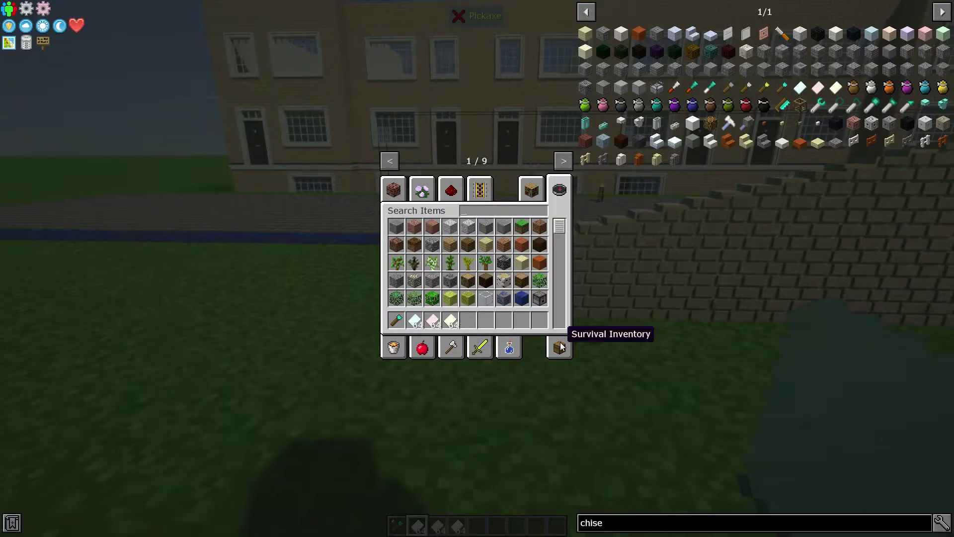
click(561, 348)
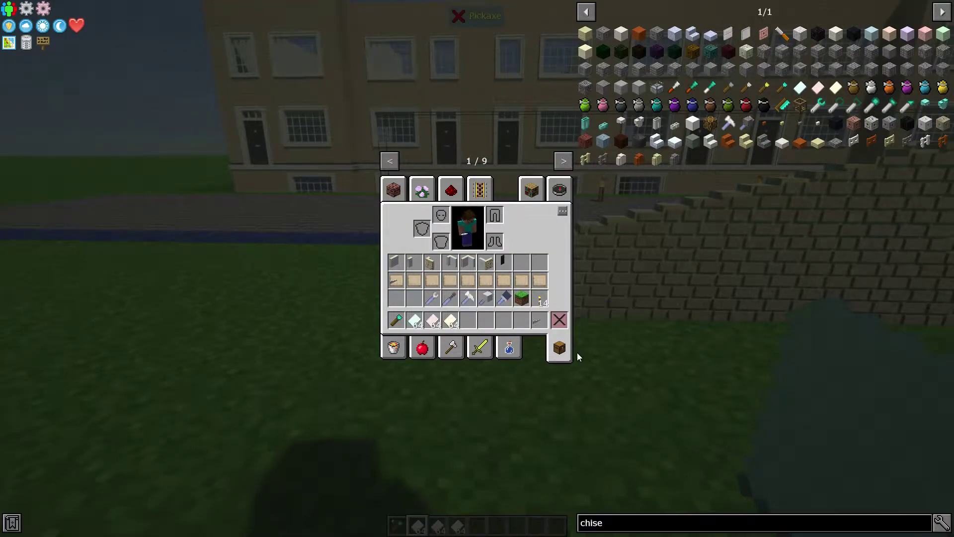
key(e)
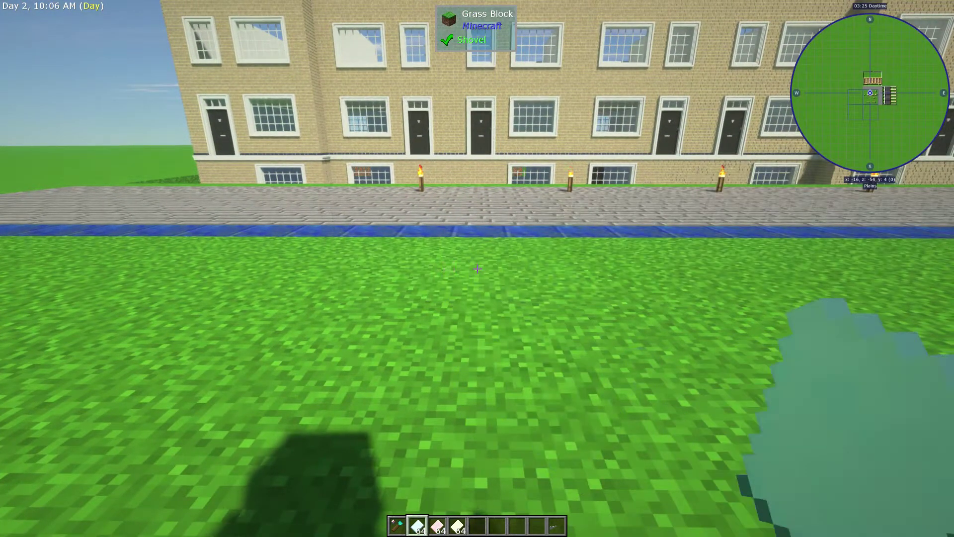
Place the saved wall from the slot-9 Multi-Tile-Structure on the grass, then reopen the inventory.
key(9)
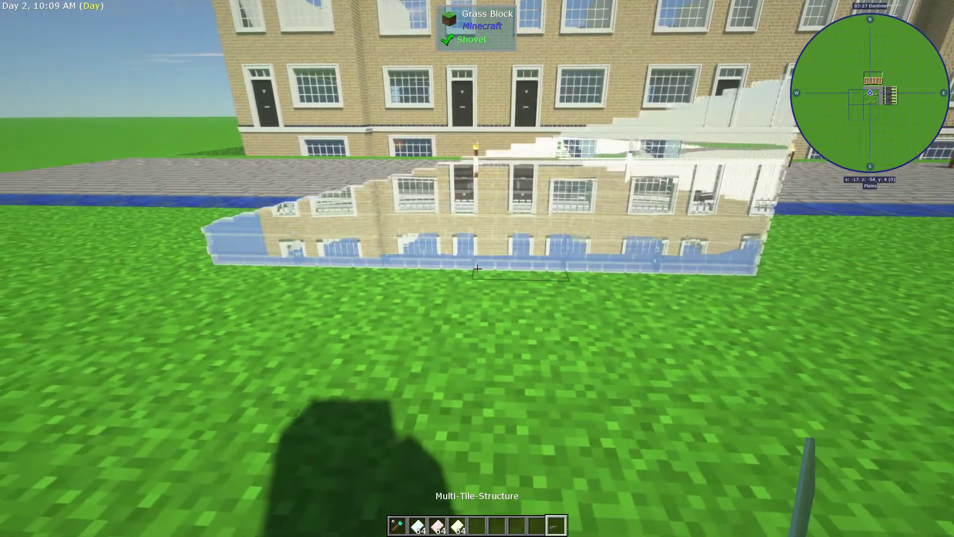
right_click(477, 269)
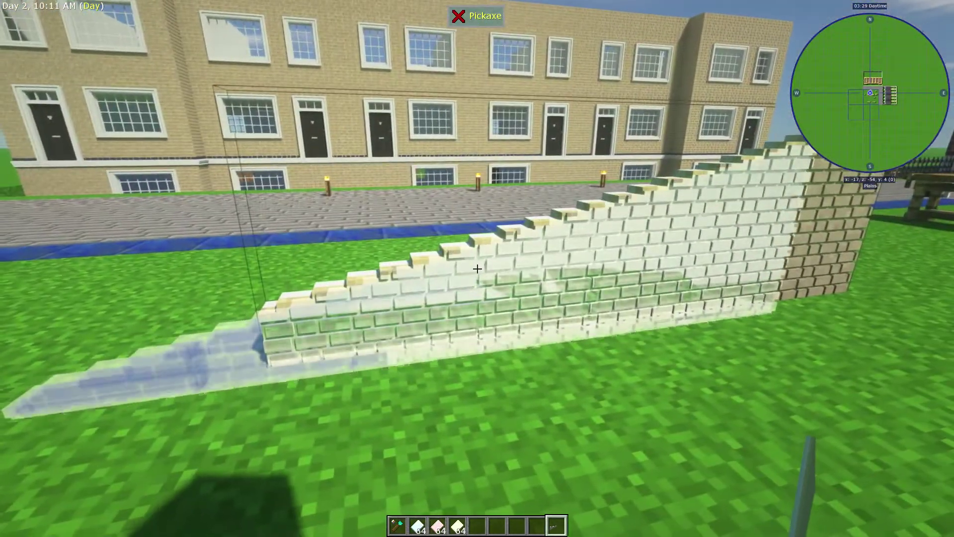
scroll(477, 268, down, 1)
scroll(477, 269, down, 1)
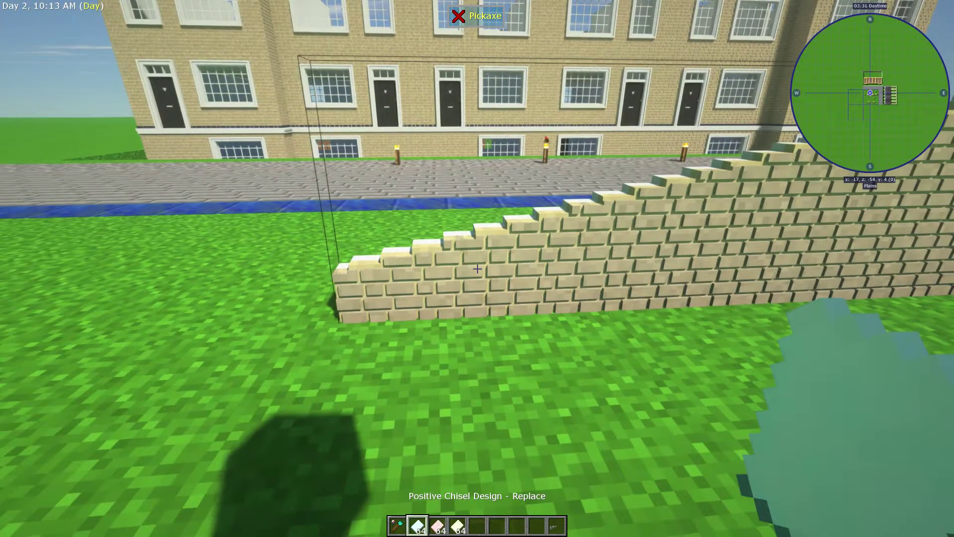
scroll(477, 269, down, 1)
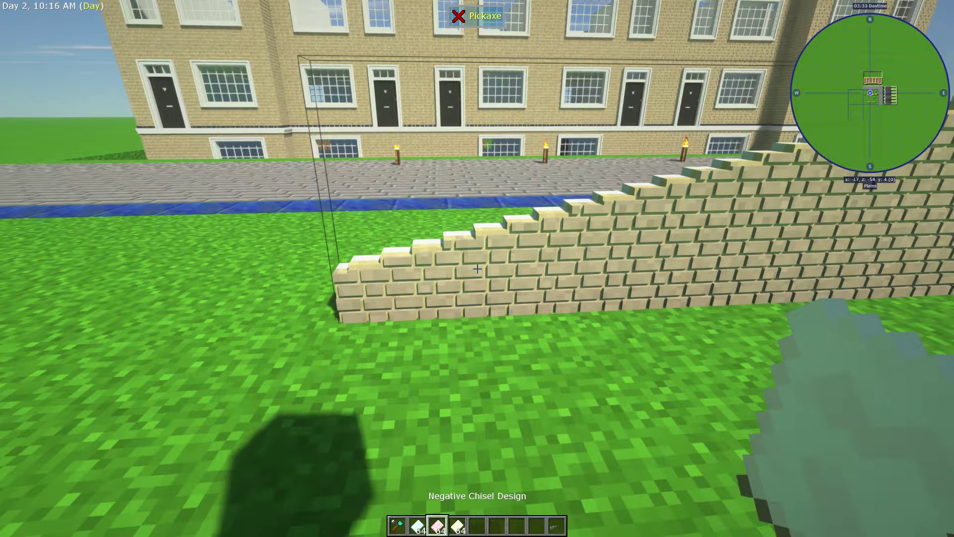
scroll(477, 269, down, 1)
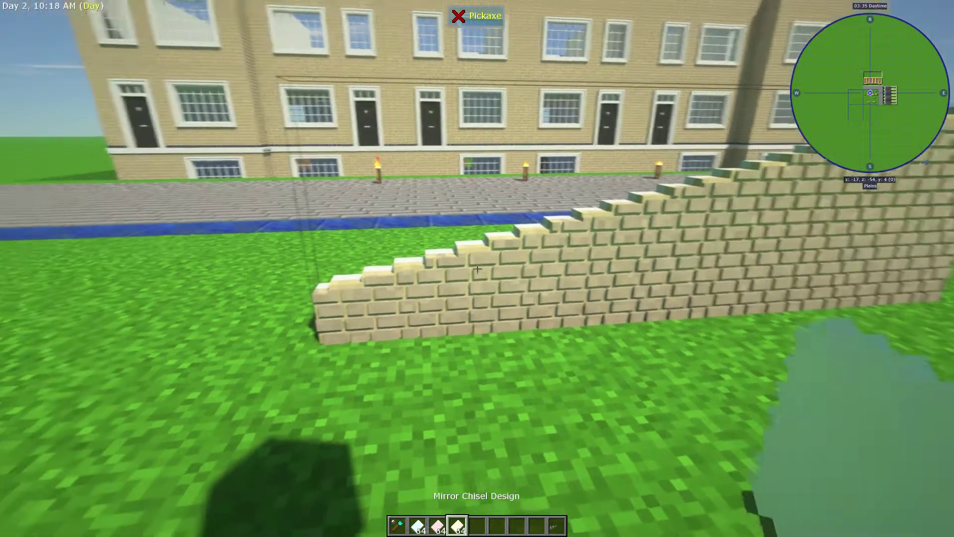
key(s)
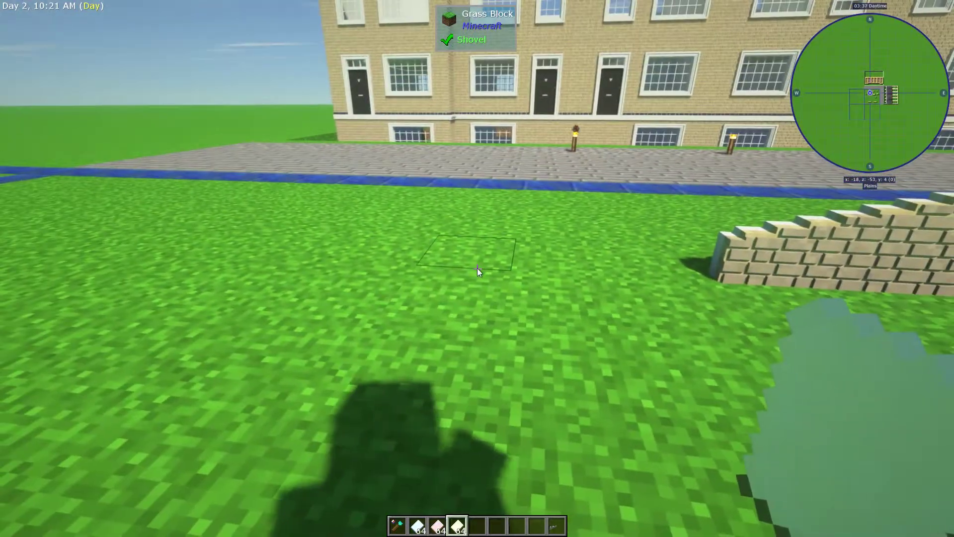
key(e)
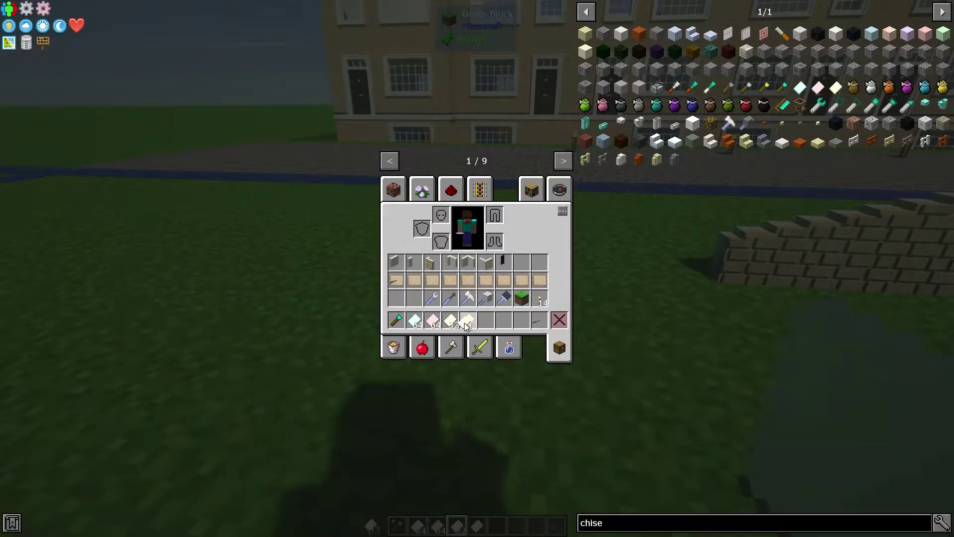
Rearrange the Negative Chisel Design and other design items in the hotbar.
click(432, 321)
click(486, 321)
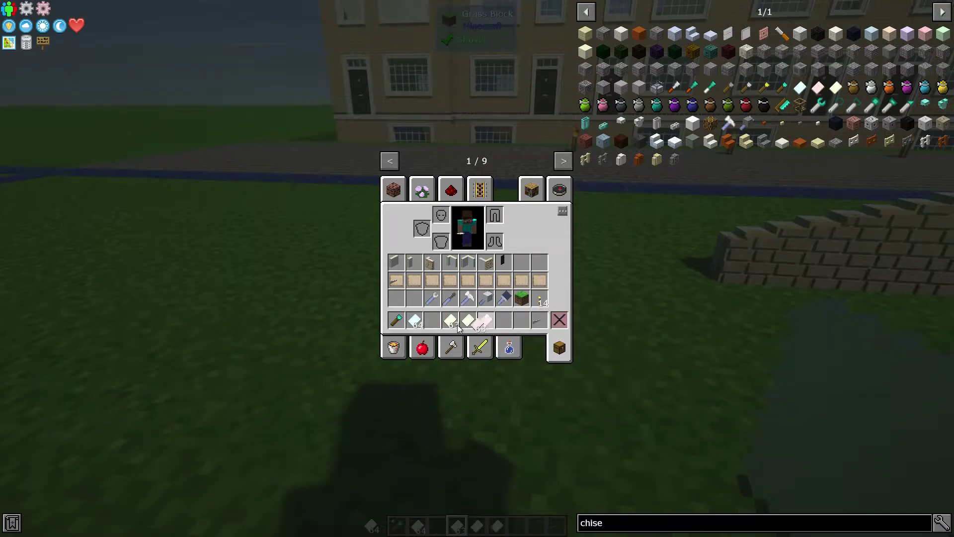
click(414, 321)
click(504, 321)
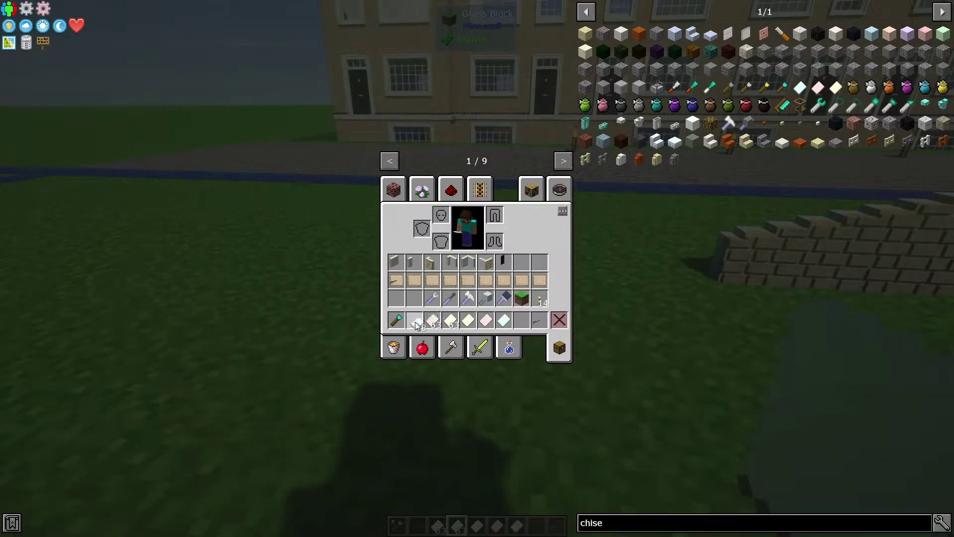
key(e)
Approach the brick wall with slot 7 held and view the chisel design's mode menu.
key(7)
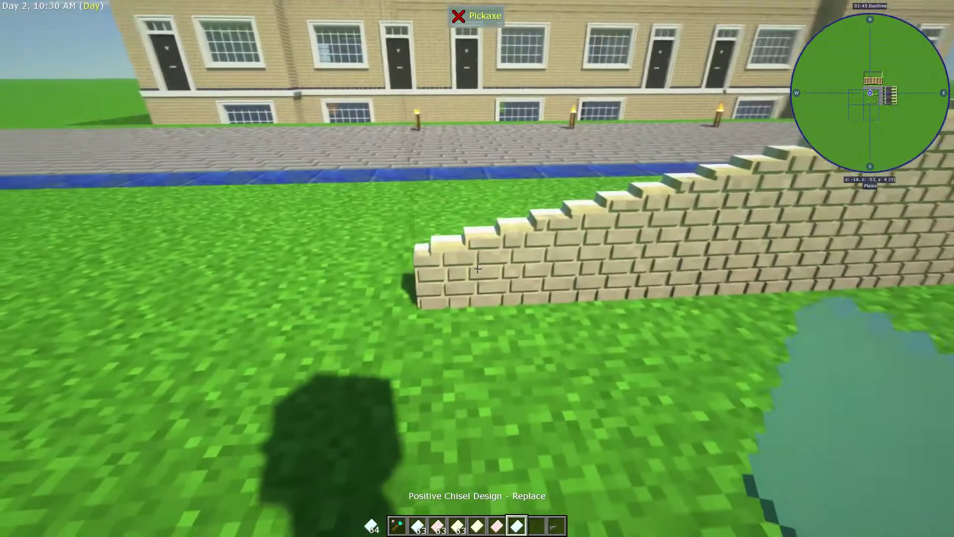
key(w)
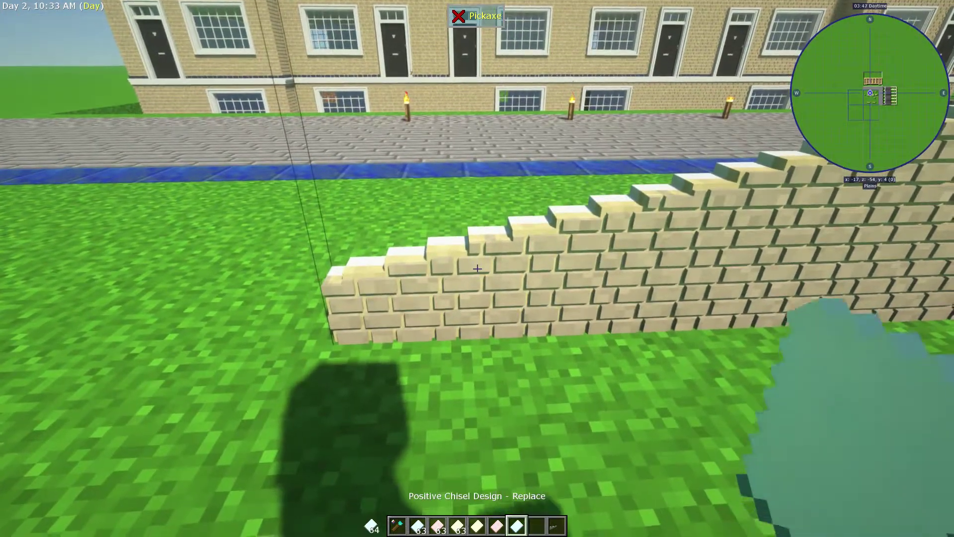
key(alt)
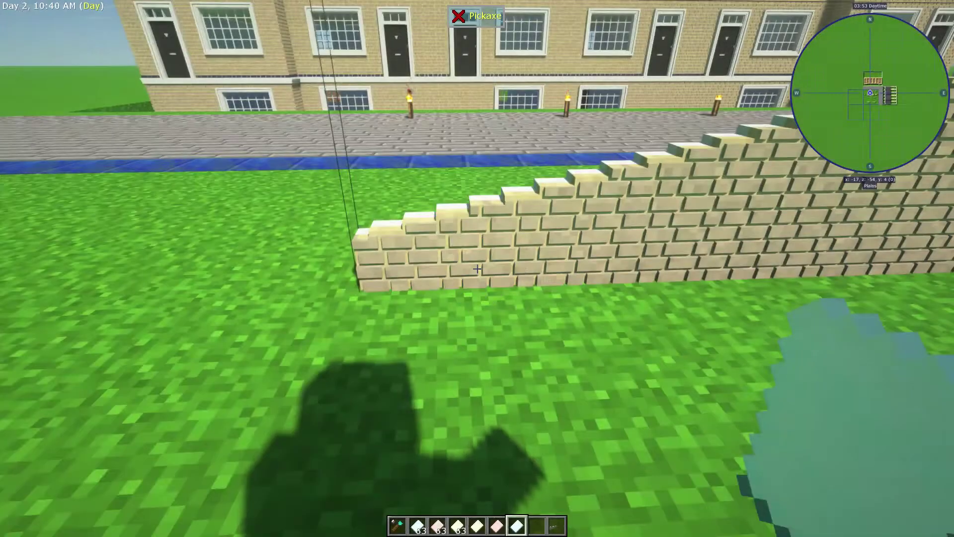
key(e)
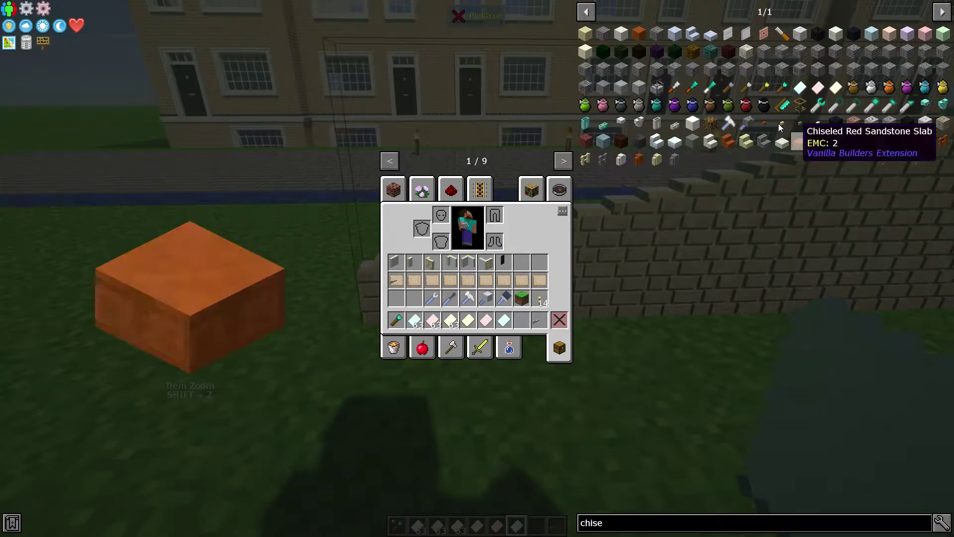
key(Escape)
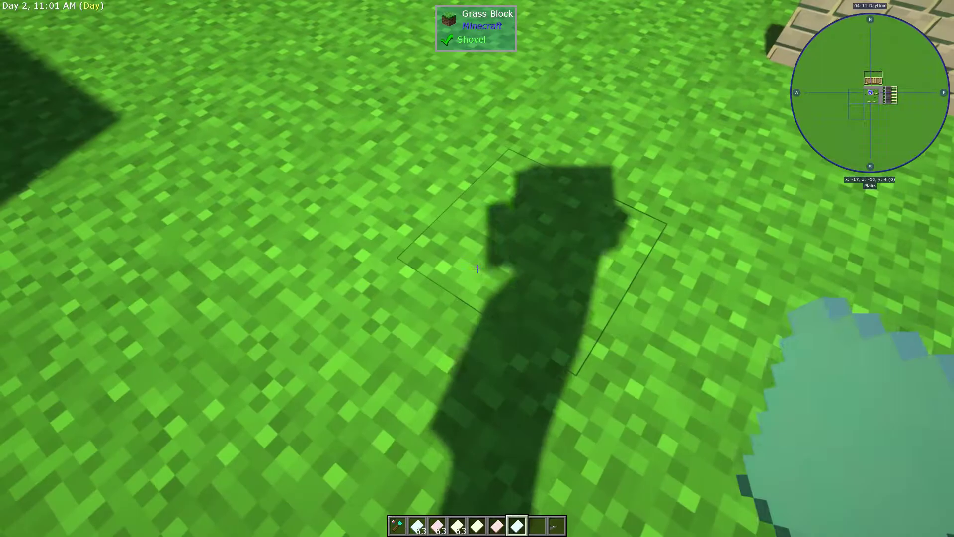
Mine the grass block beside the wall.
click(477, 269)
key(s)
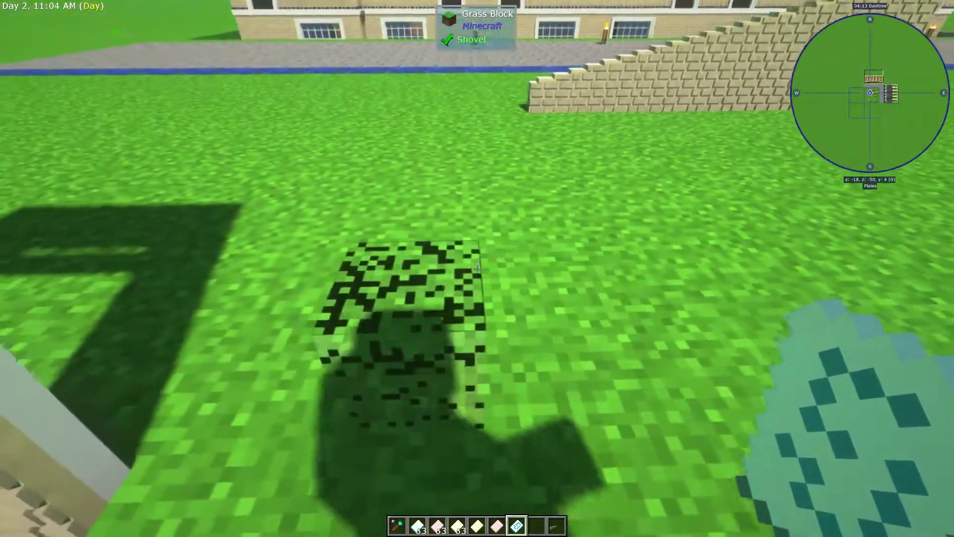
key(w)
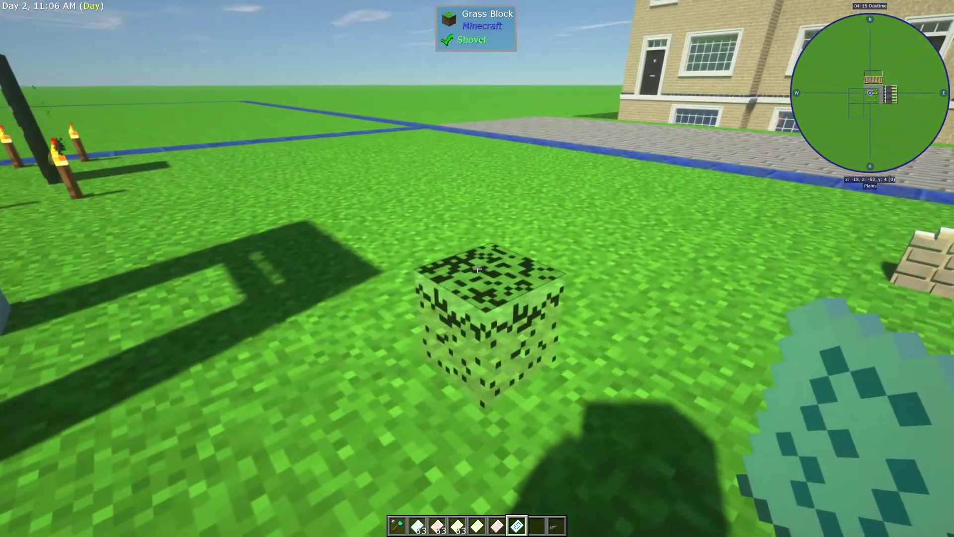
drag(477, 268, 478, 269)
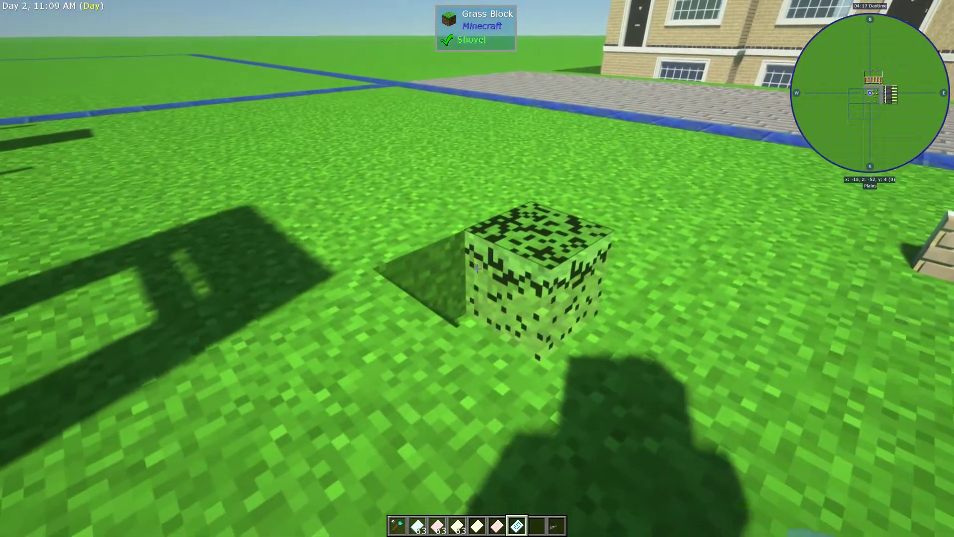
key(a)
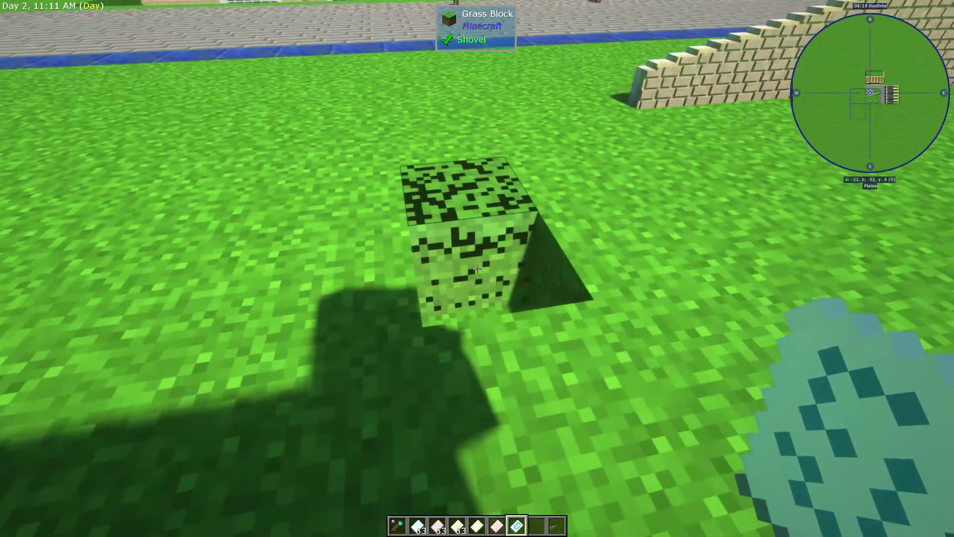
drag(477, 268, 477, 269)
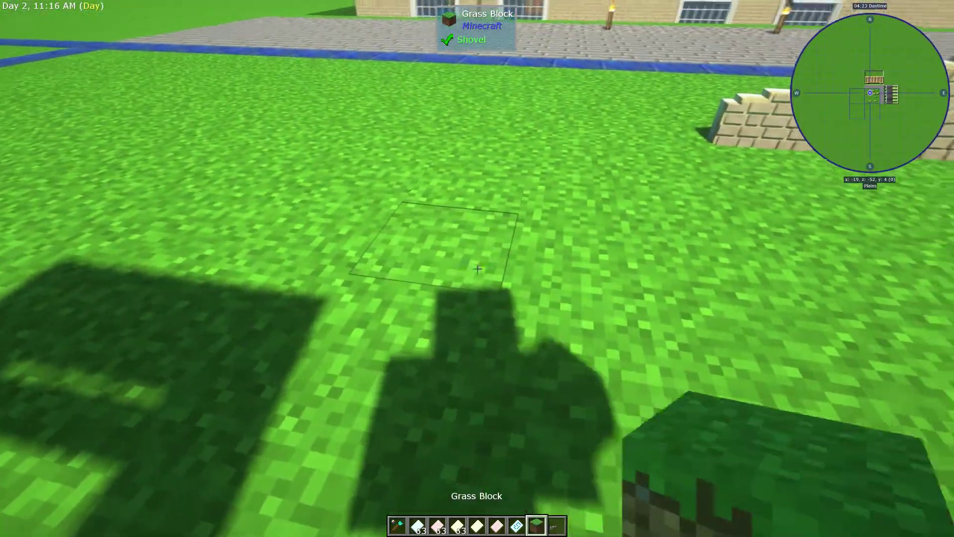
Take the collected grass block out of the hotbar and move the chisel design to slot two.
key(e)
click(521, 320)
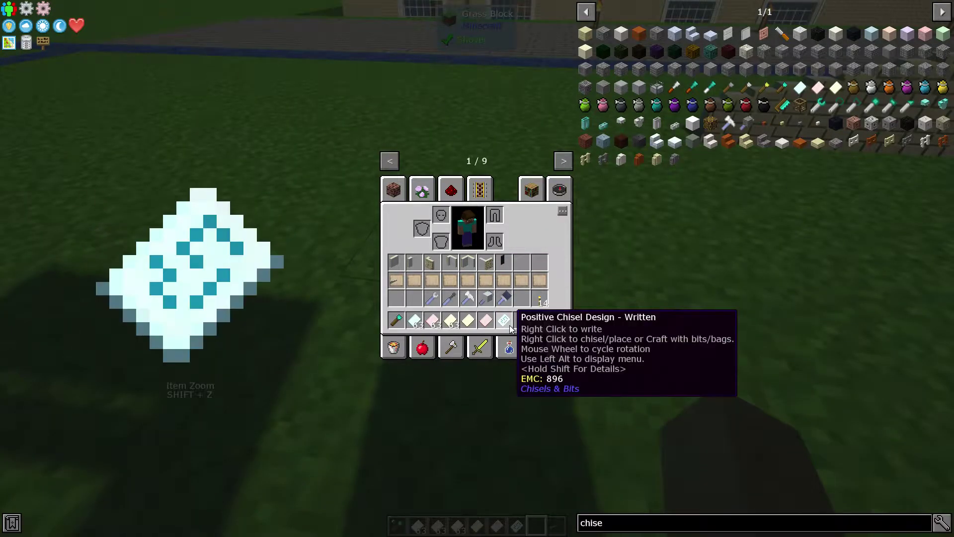
click(415, 325)
click(415, 320)
key(Escape)
key(Escape)
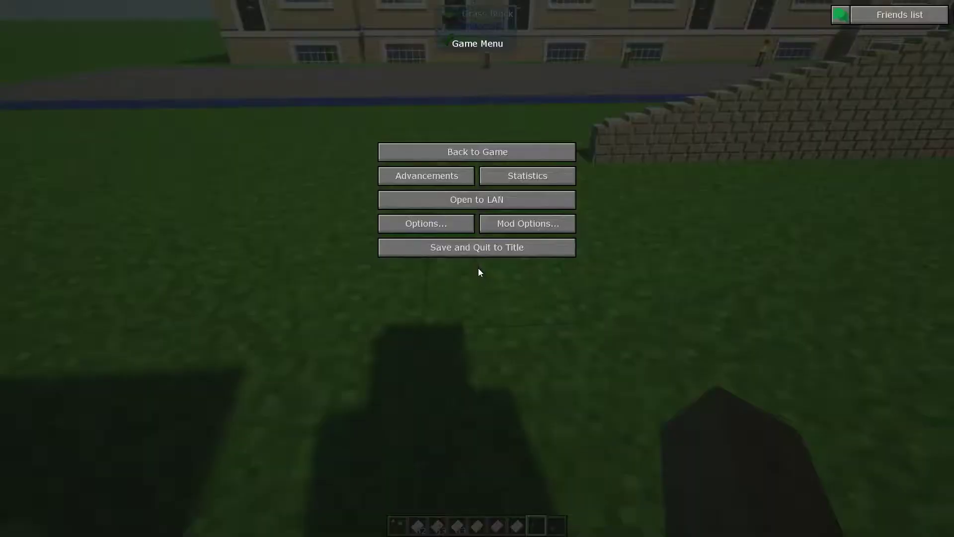
key(Escape)
scroll(477, 269, up, 1)
Walk along the sandstone wall, then discard the unwanted diamond from the inventory.
key(w)
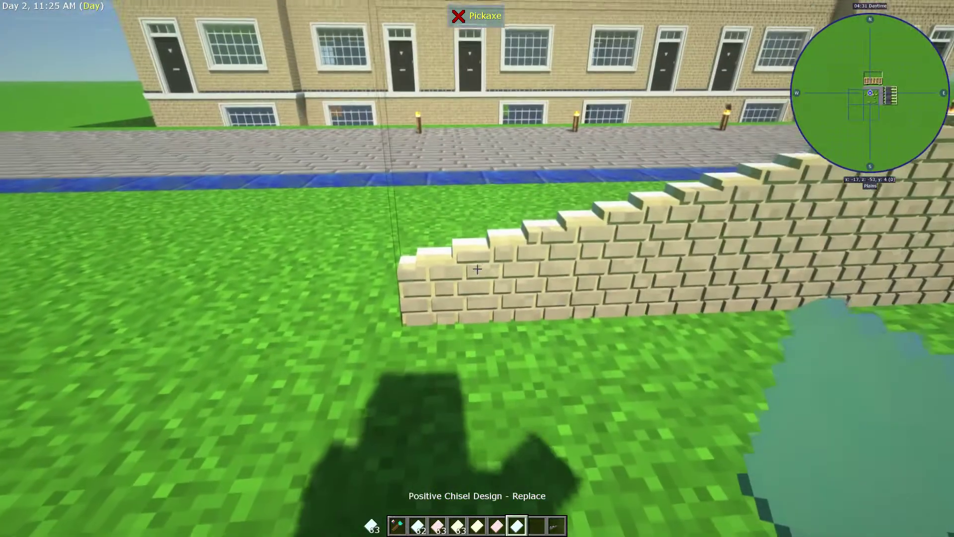
key(w)
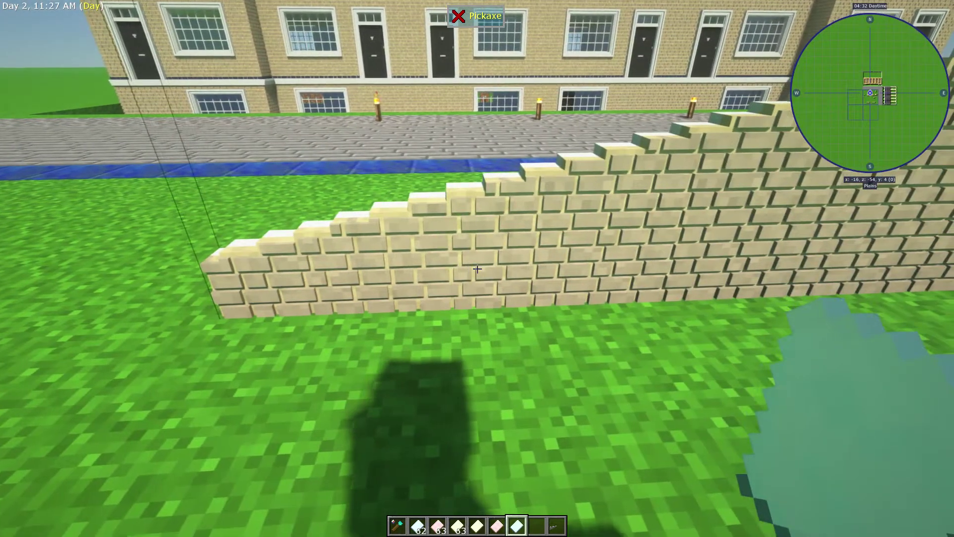
key(w)
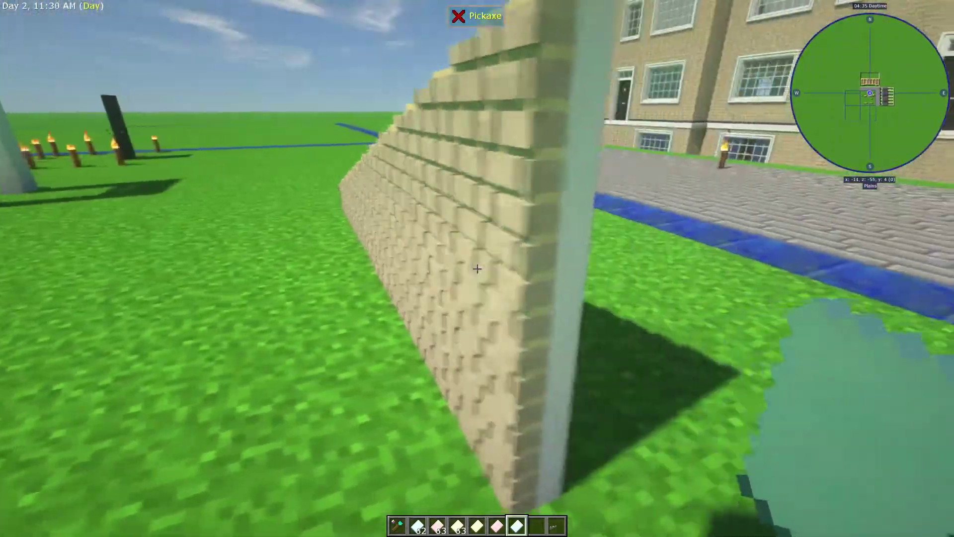
key(w)
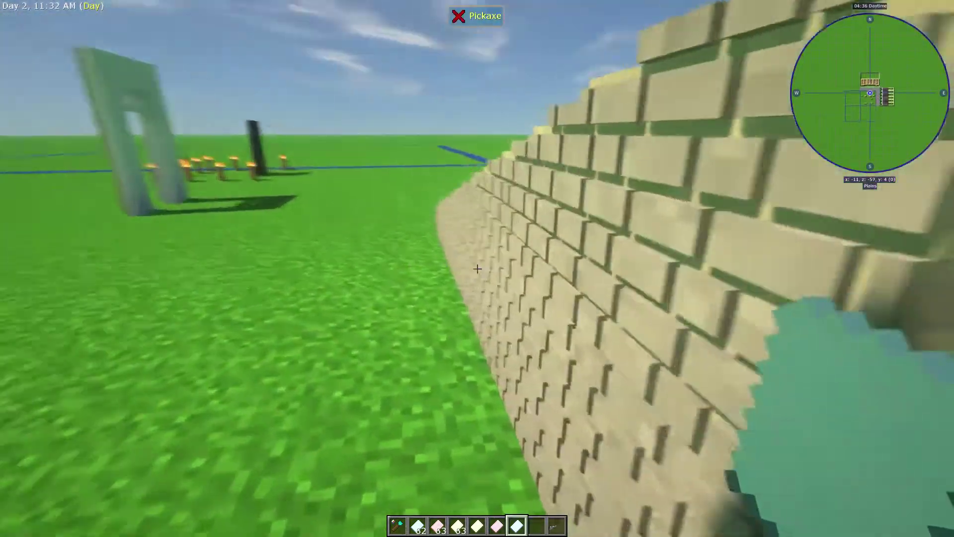
key(s)
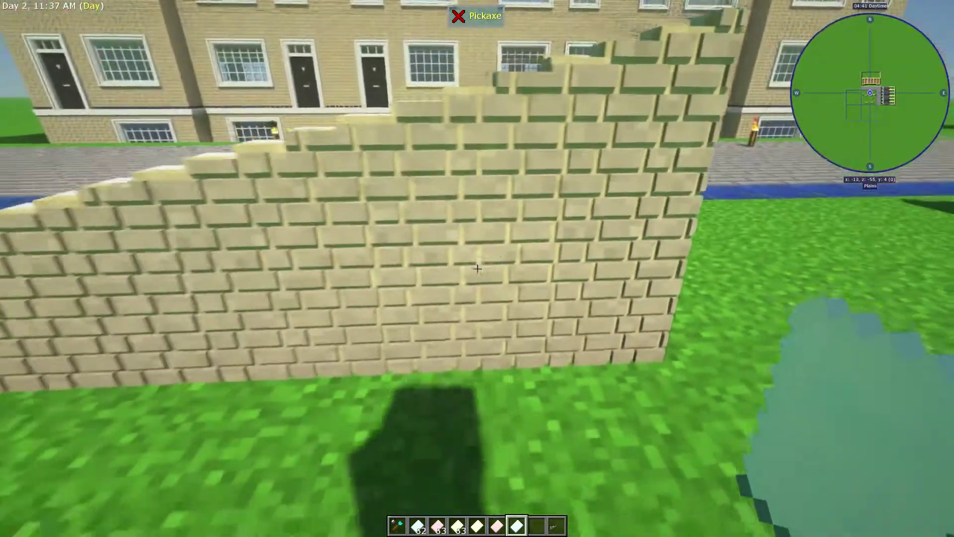
key(e)
click(507, 322)
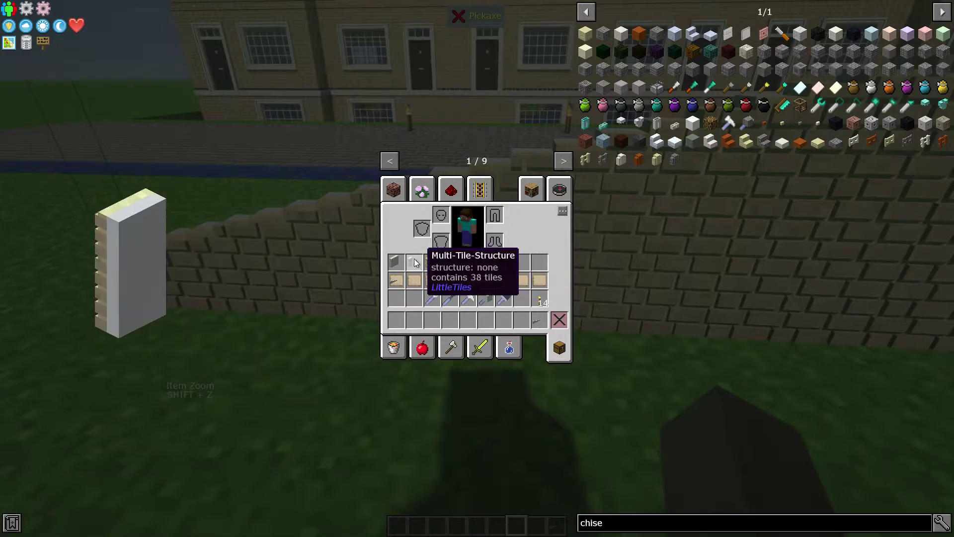
Place the slot-1 Multi-Tile-Structure on the wall's low end as a taller flat section.
key(e)
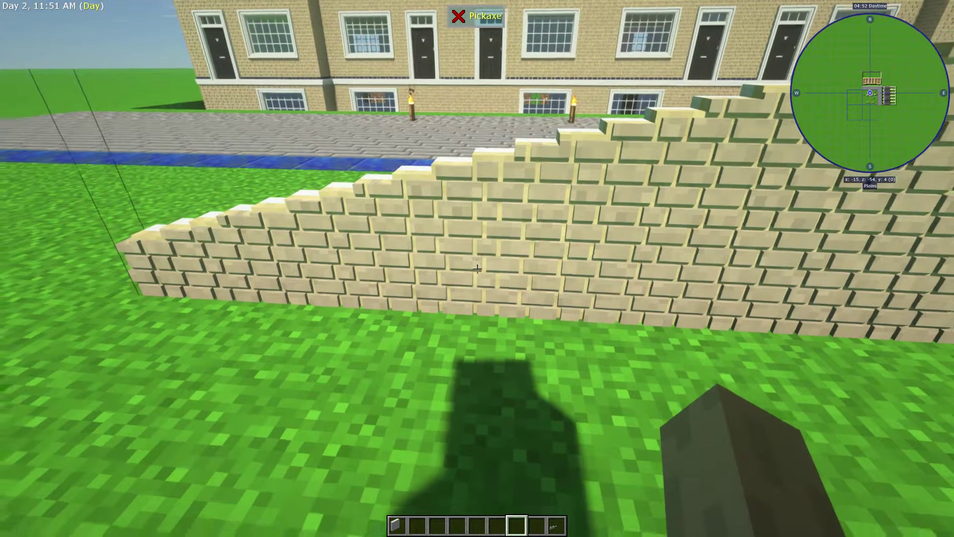
key(1)
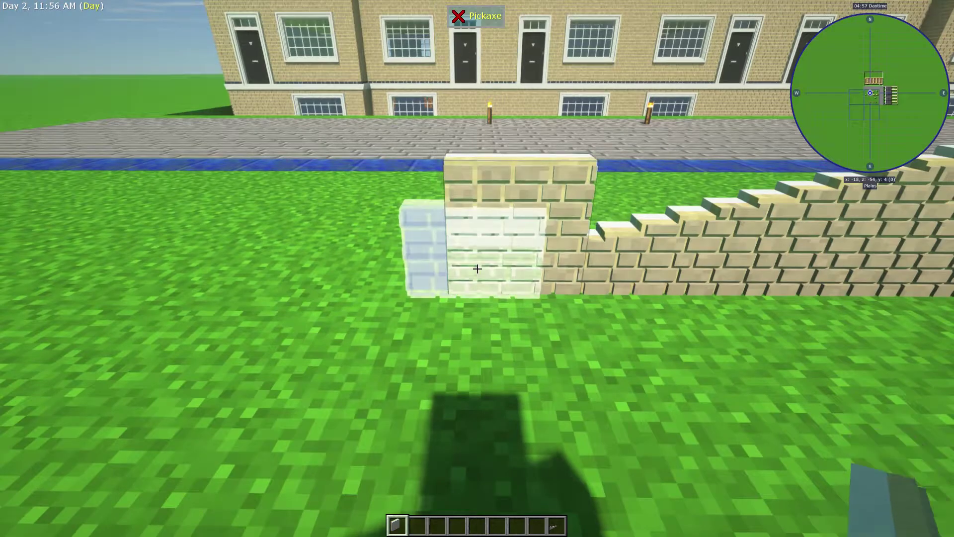
key(s)
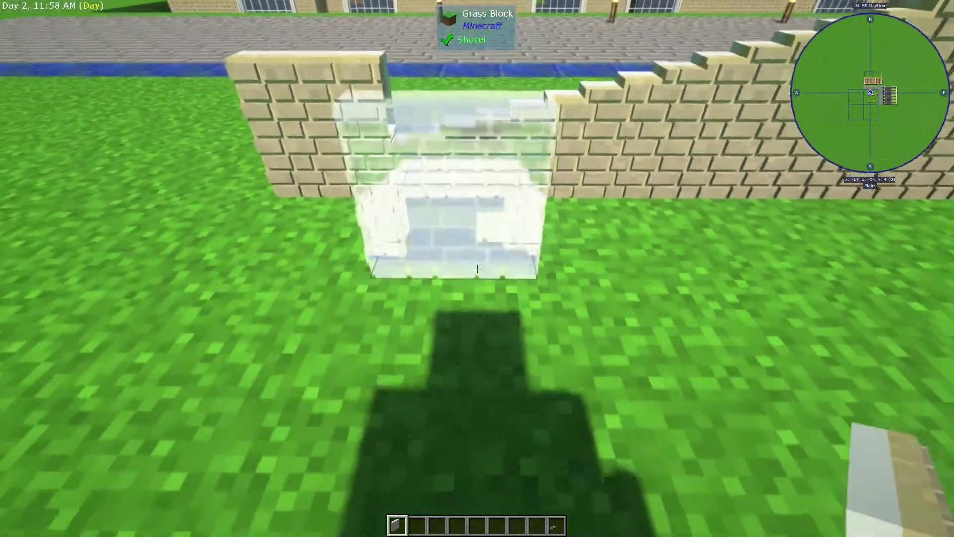
key(w)
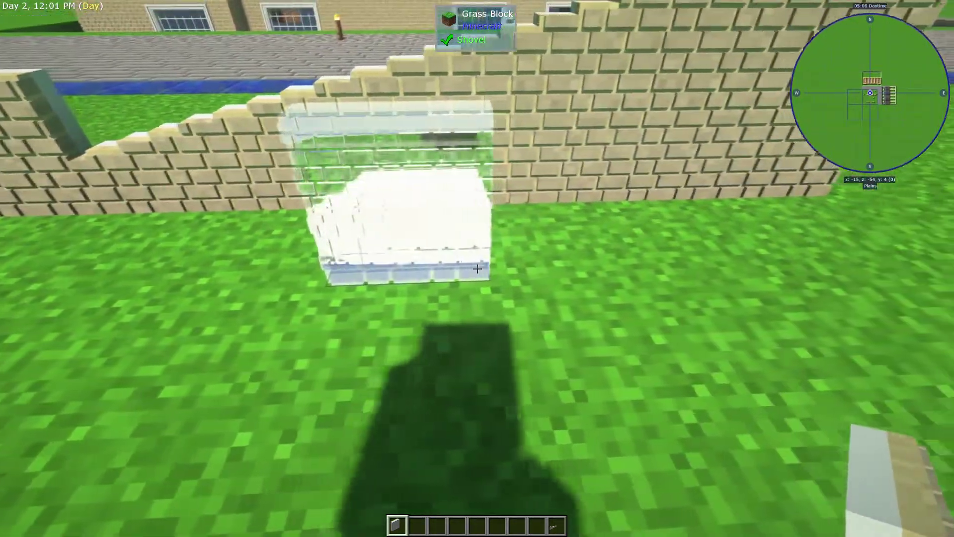
key(w)
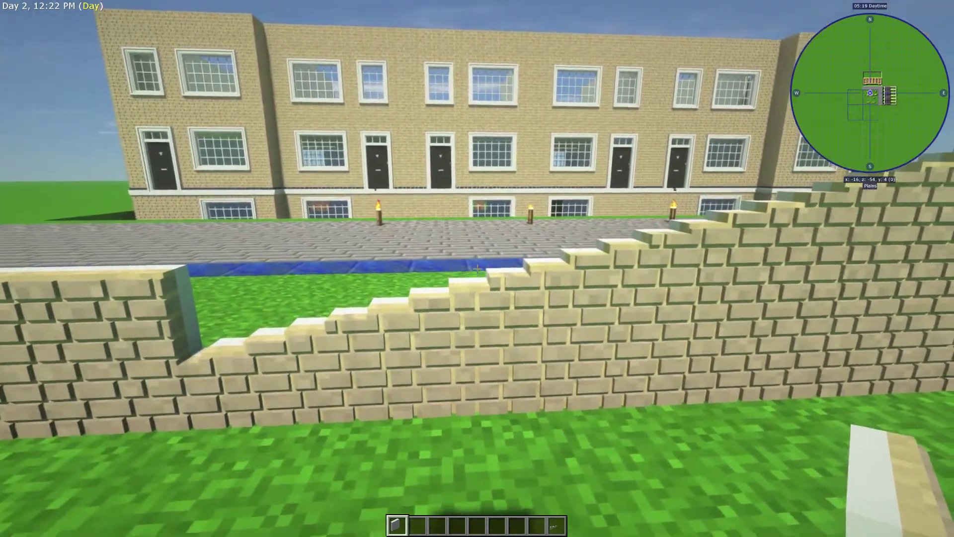
key(w)
key(a)
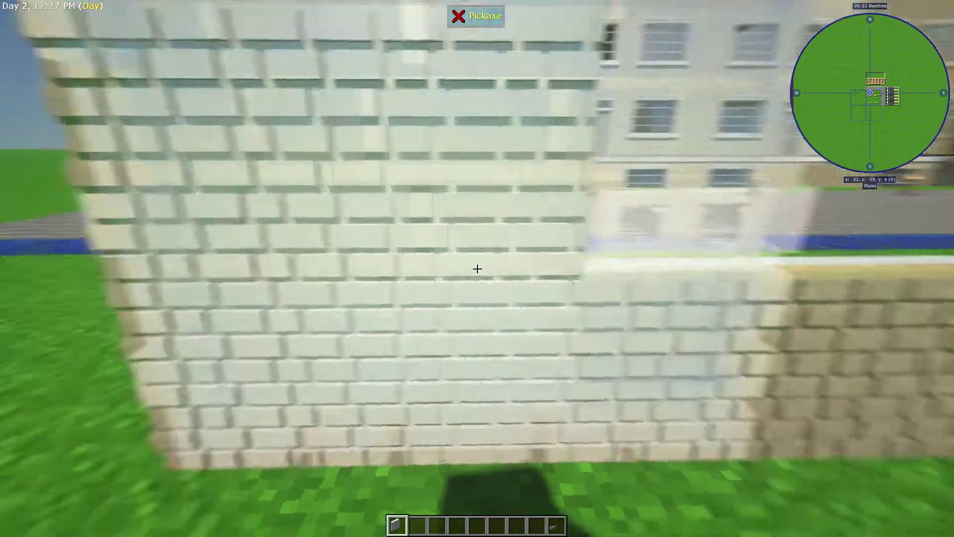
right_click(477, 269)
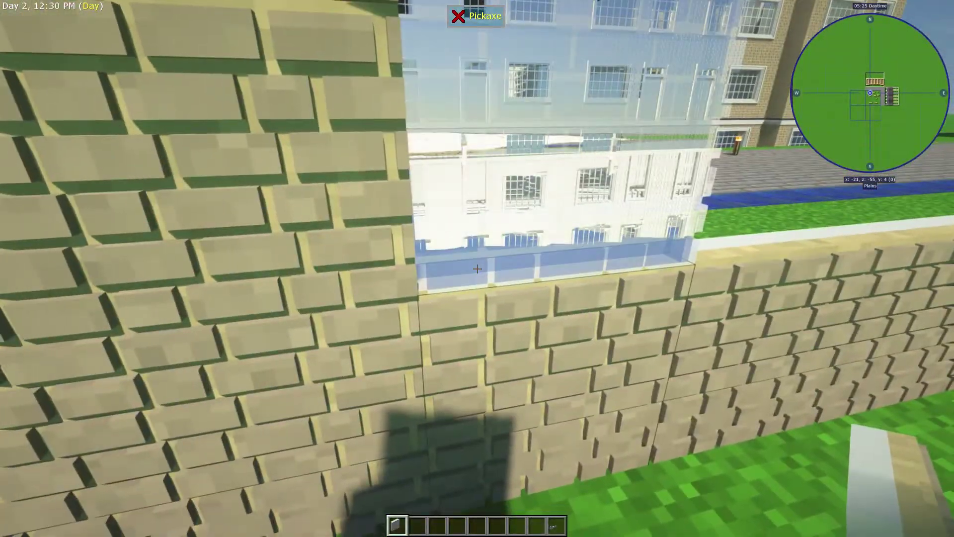
key(w)
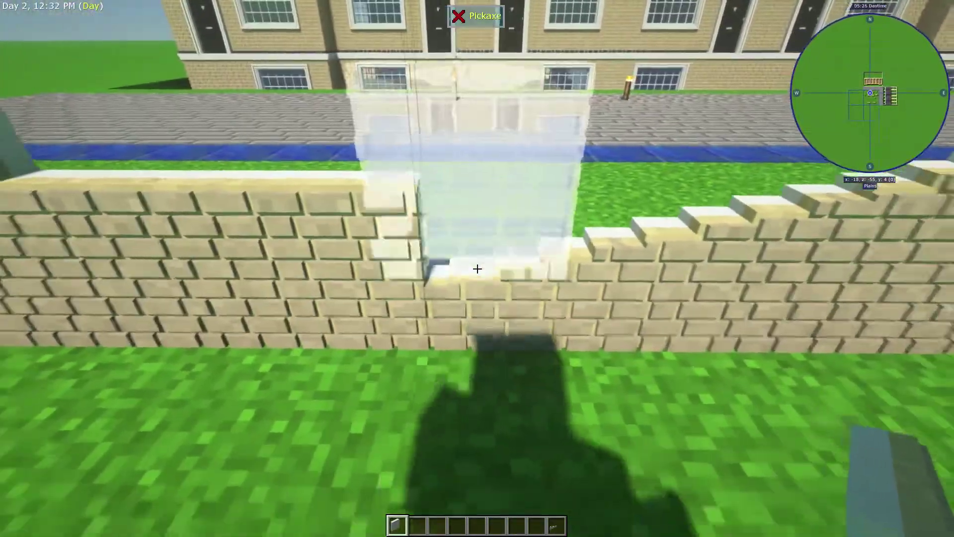
key(e)
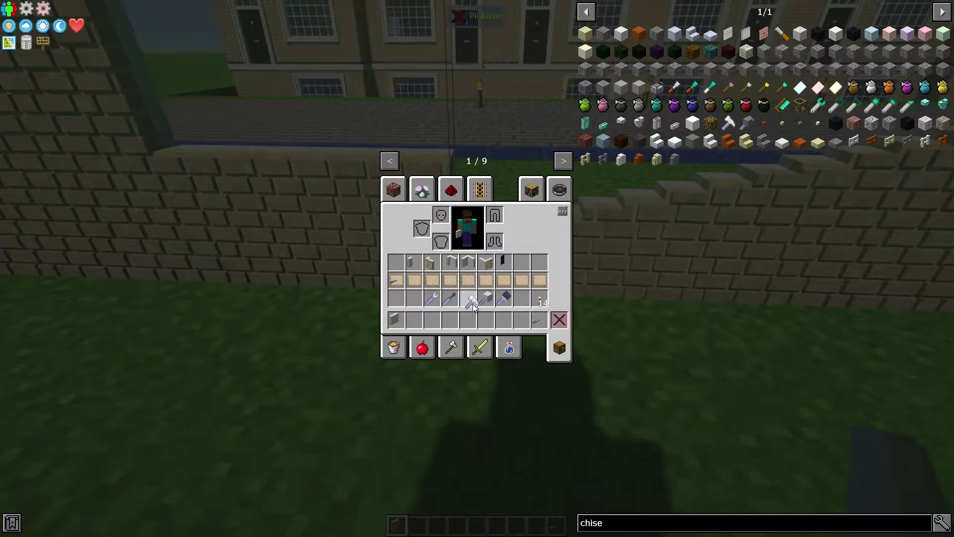
Hold the Little Hammer at the raised wall section and open its drag-shape settings.
key(e)
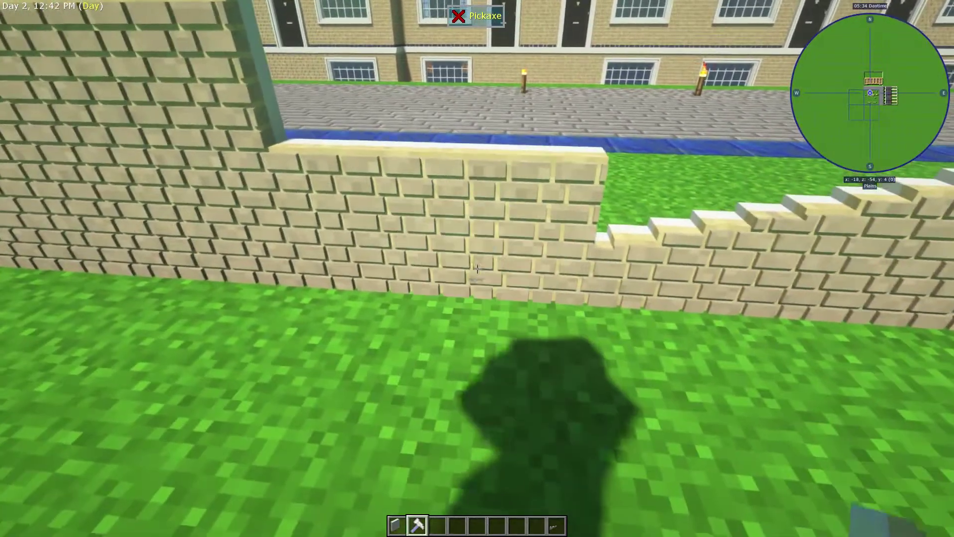
key(w)
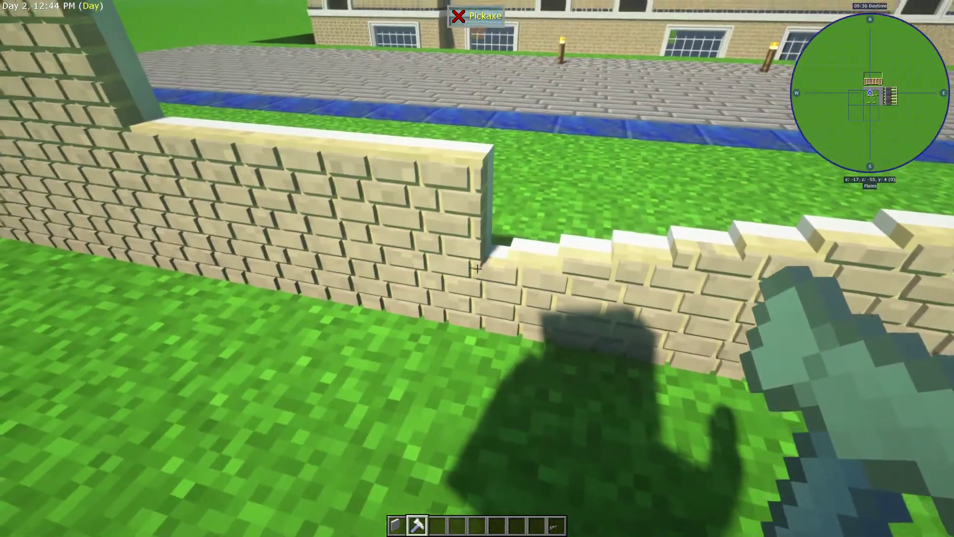
key(s)
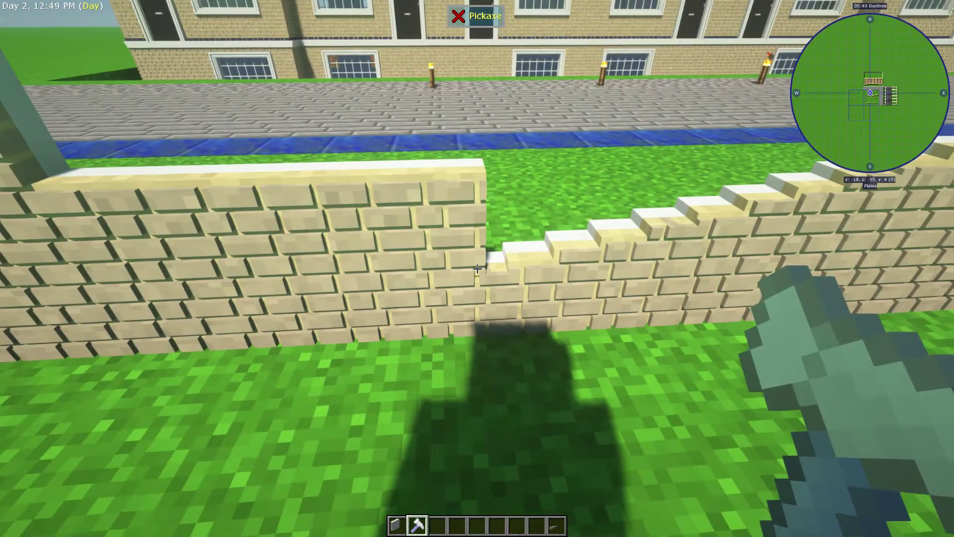
key(w)
key(w)
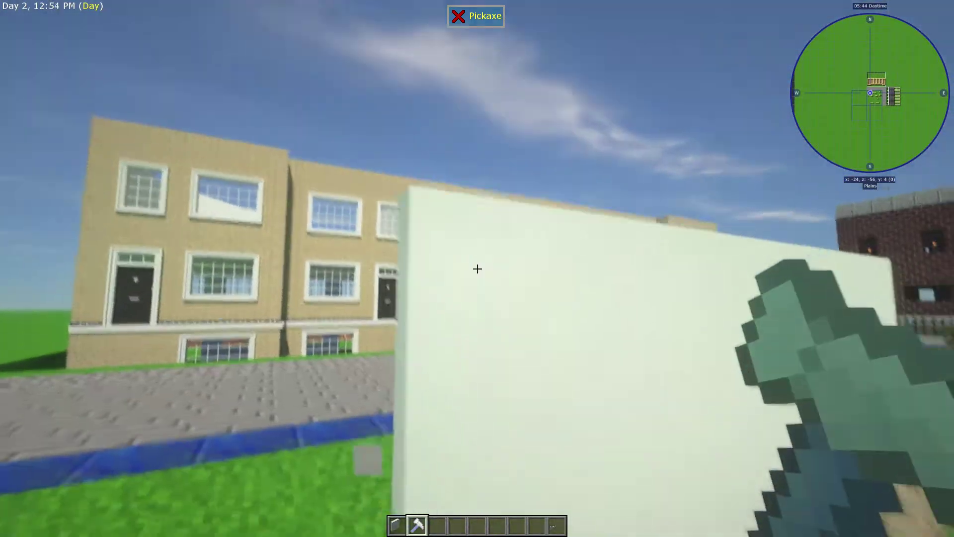
key(alt)
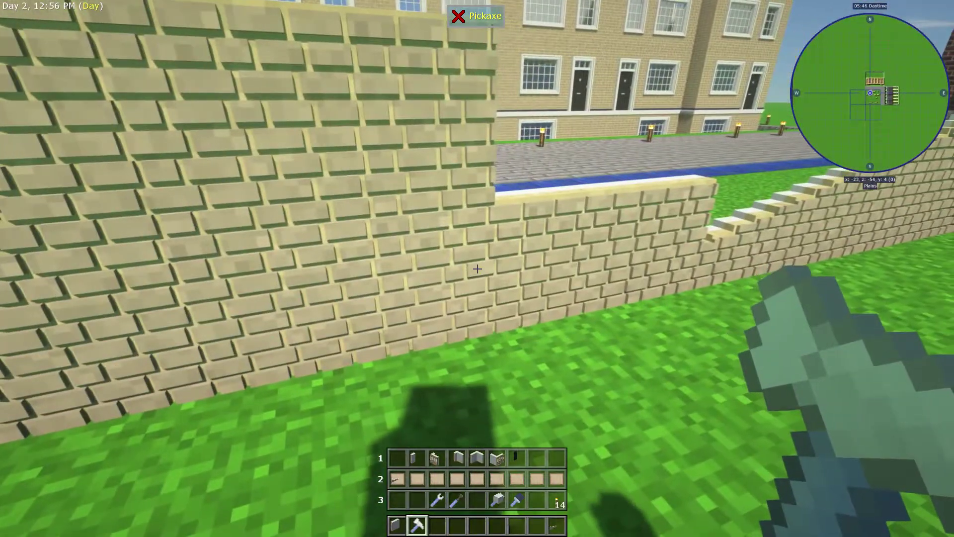
right_click(477, 268)
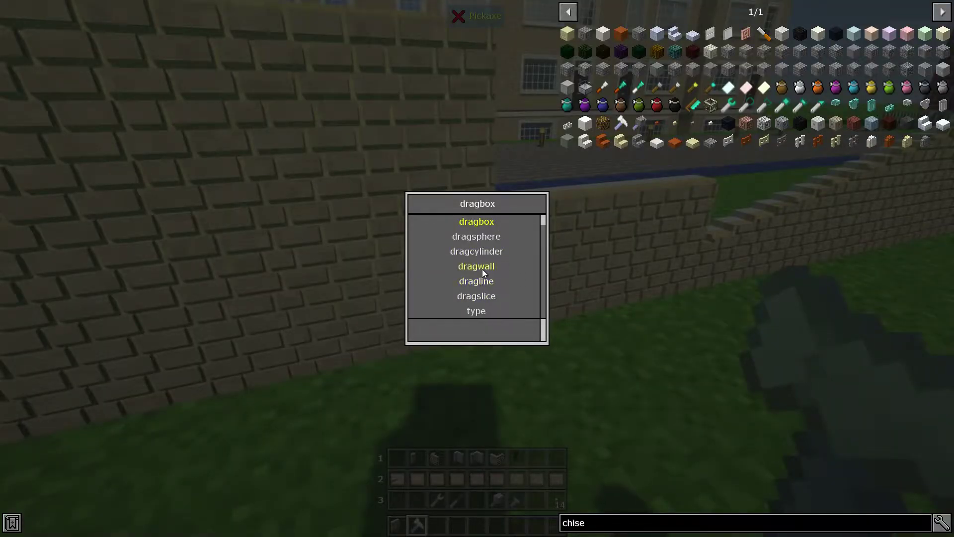
Chip two pieces off the sandstone wall.
key(Escape)
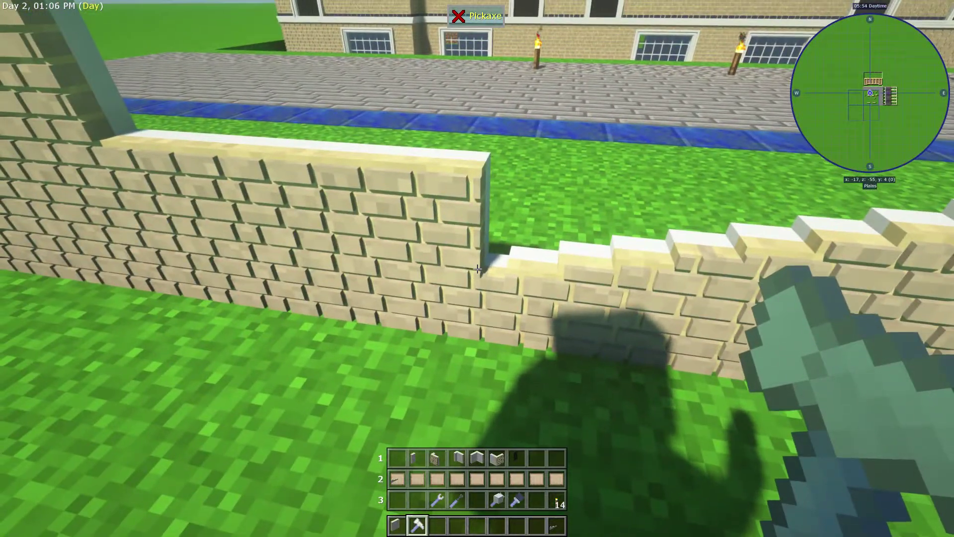
click(477, 269)
click(477, 269)
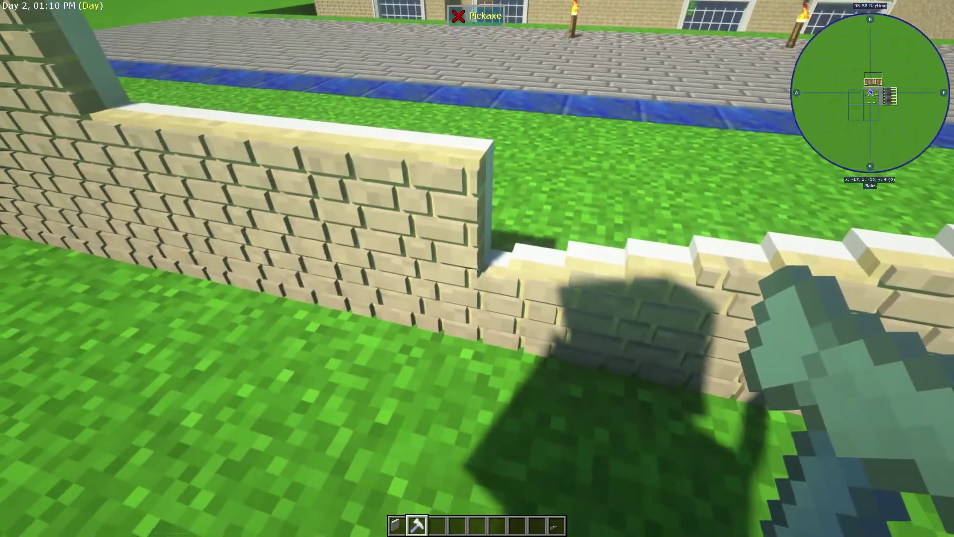
key(w)
key(w)
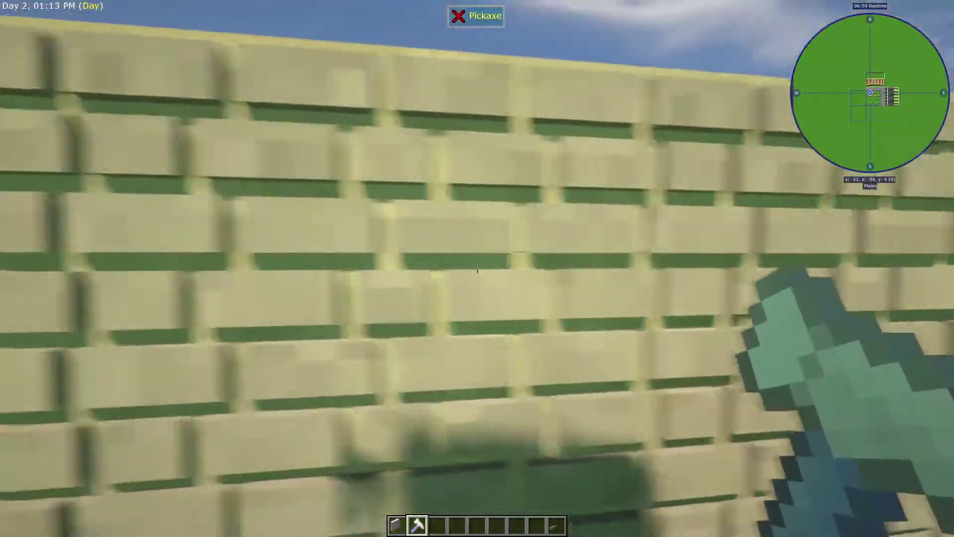
Switch the chisel to dragline mode at the wall junction and carve into it.
key(2)
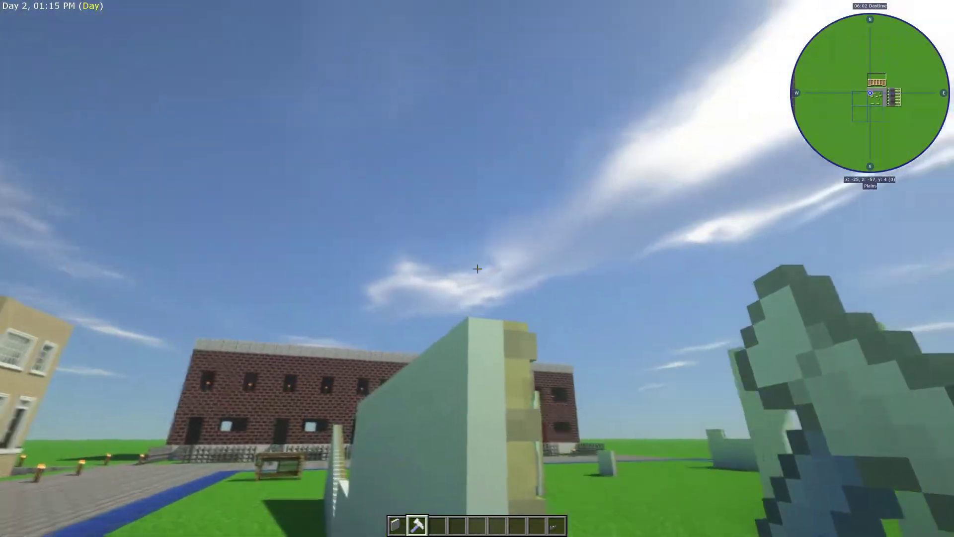
key(w)
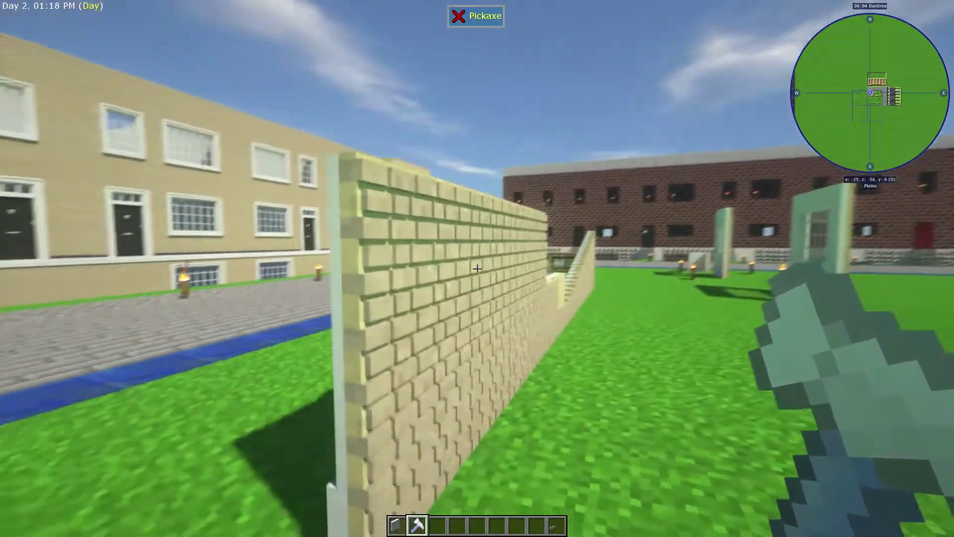
key(w)
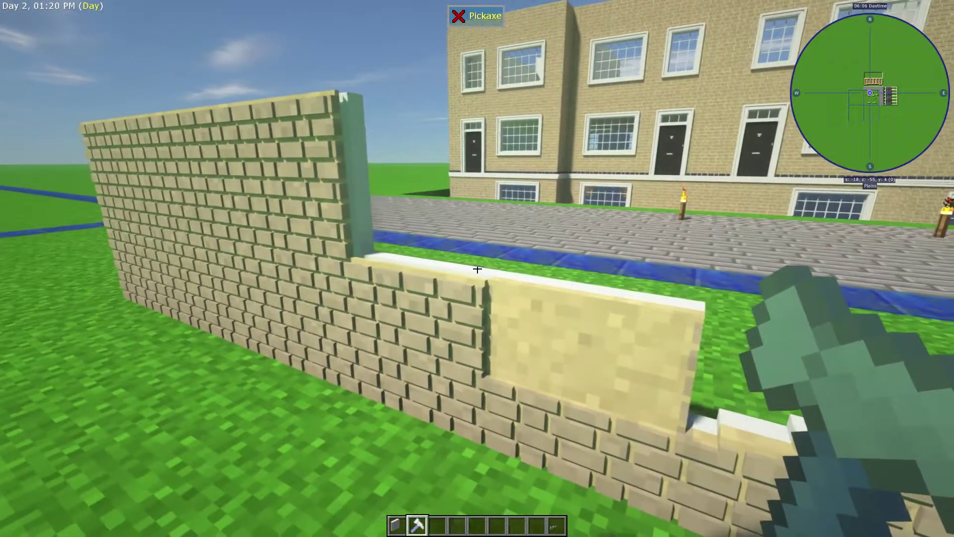
key(alt)
right_click(477, 269)
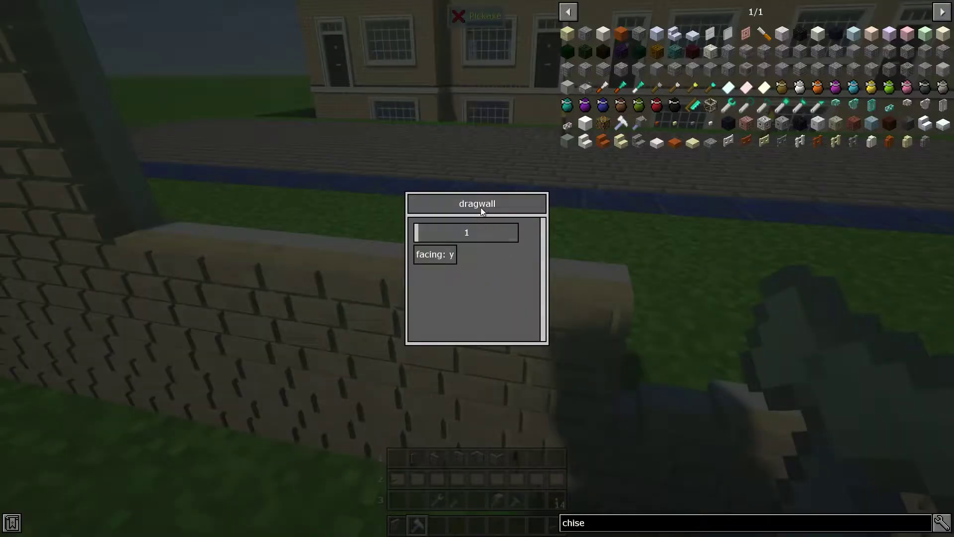
click(484, 282)
key(Escape)
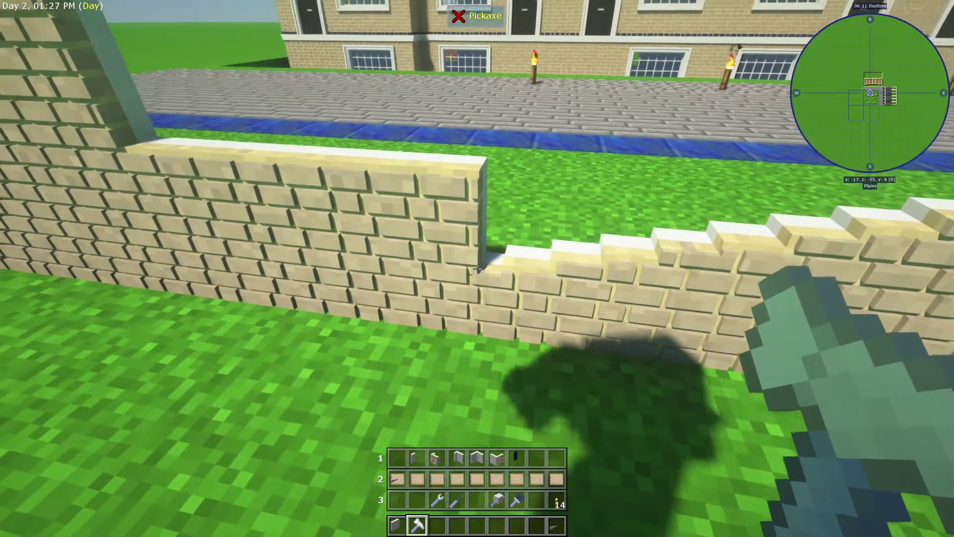
click(477, 269)
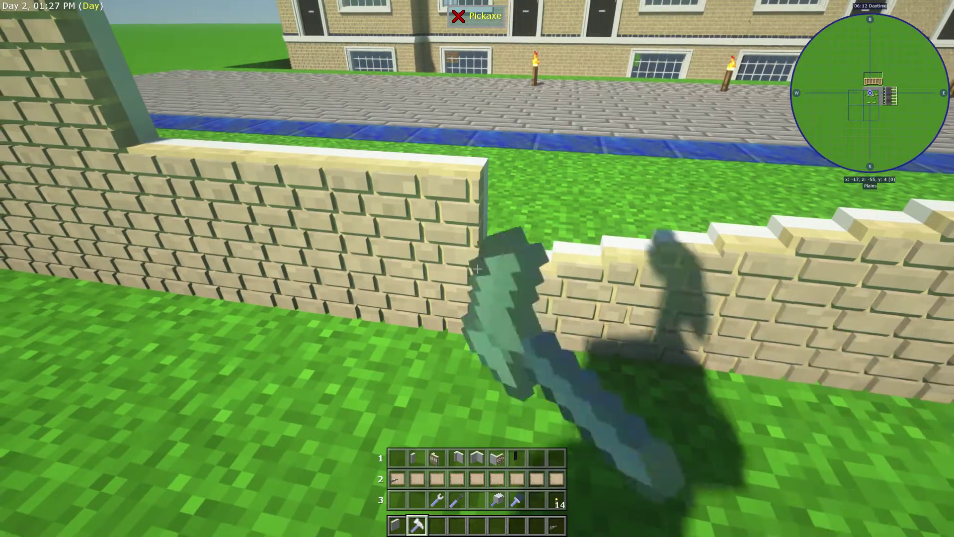
Walk back along the wall to the junction and bring up the shape modes.
key(w)
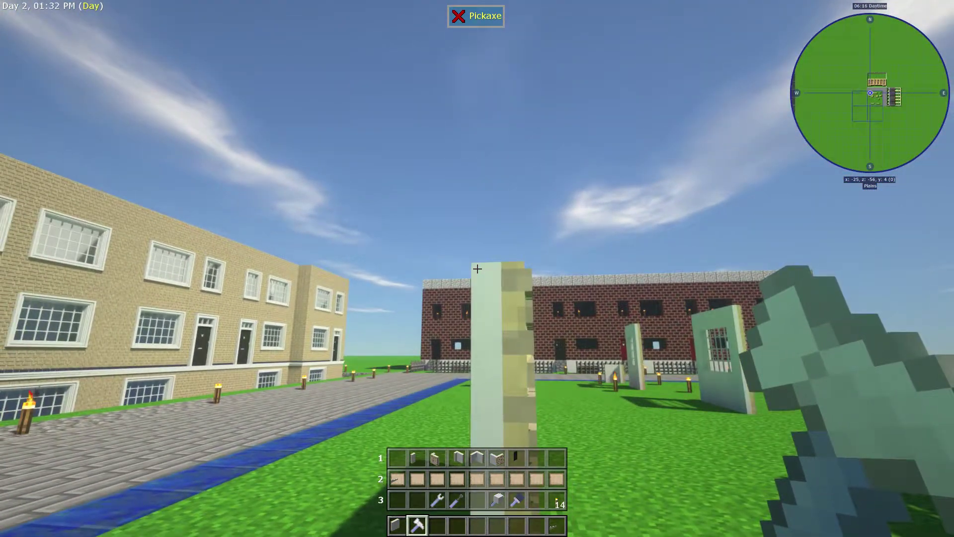
key(w)
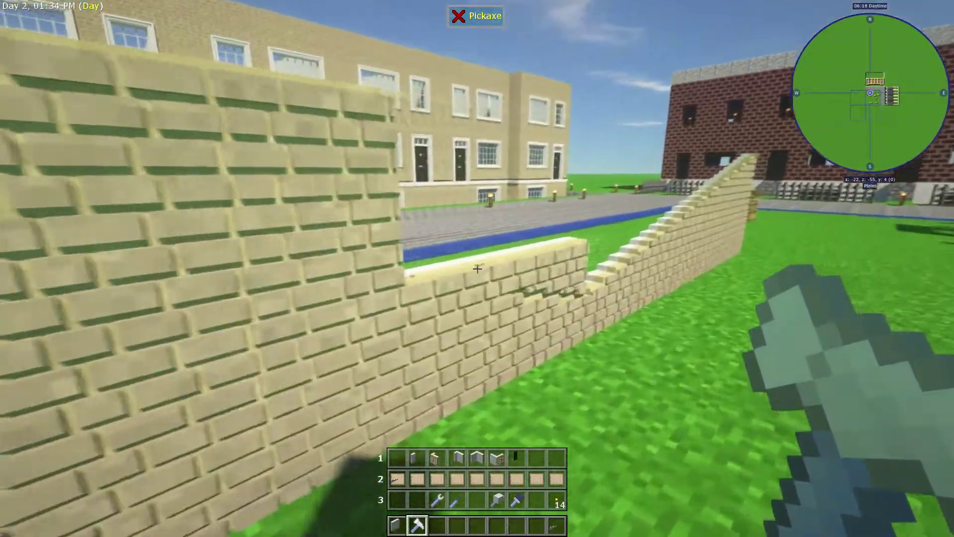
key(w)
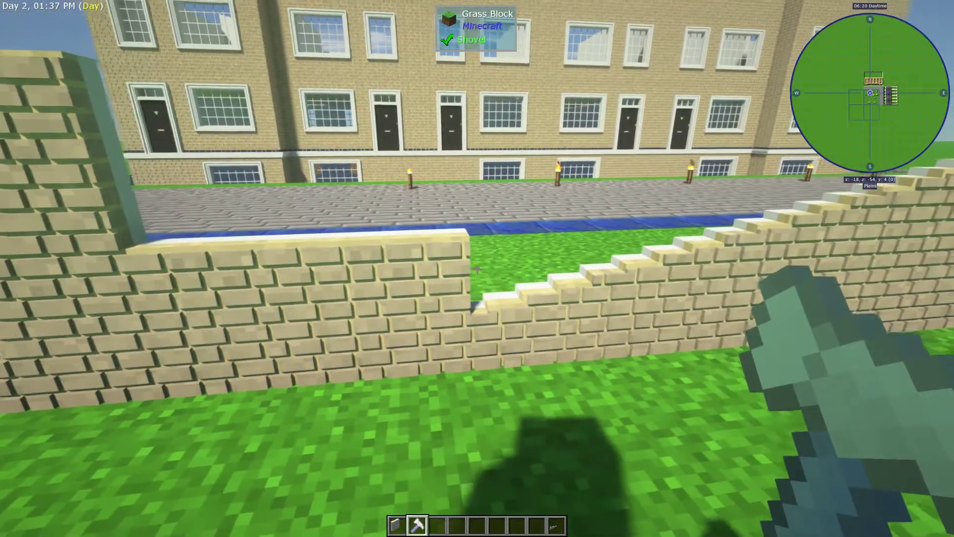
key(e)
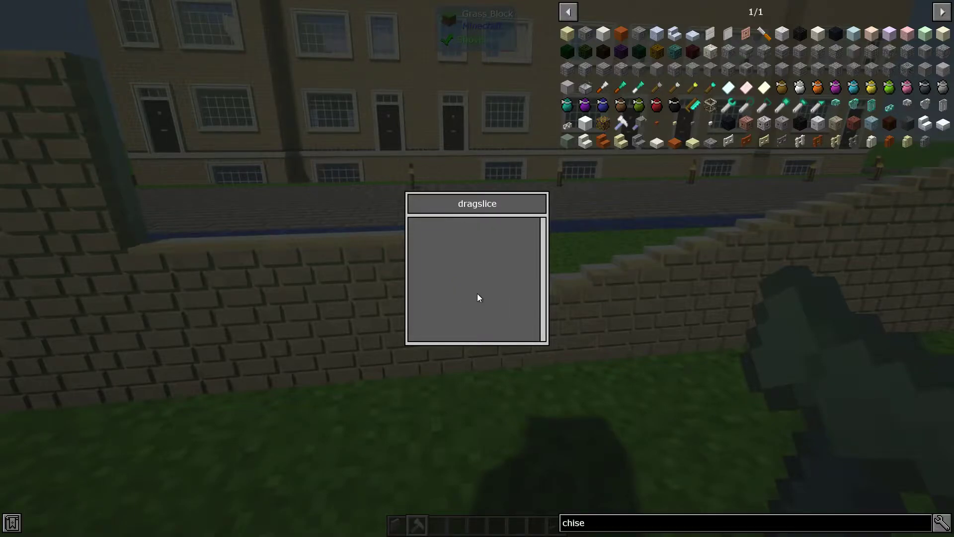
Place dragslice sandstone slices into the wall-top gap and check the top from above.
key(Escape)
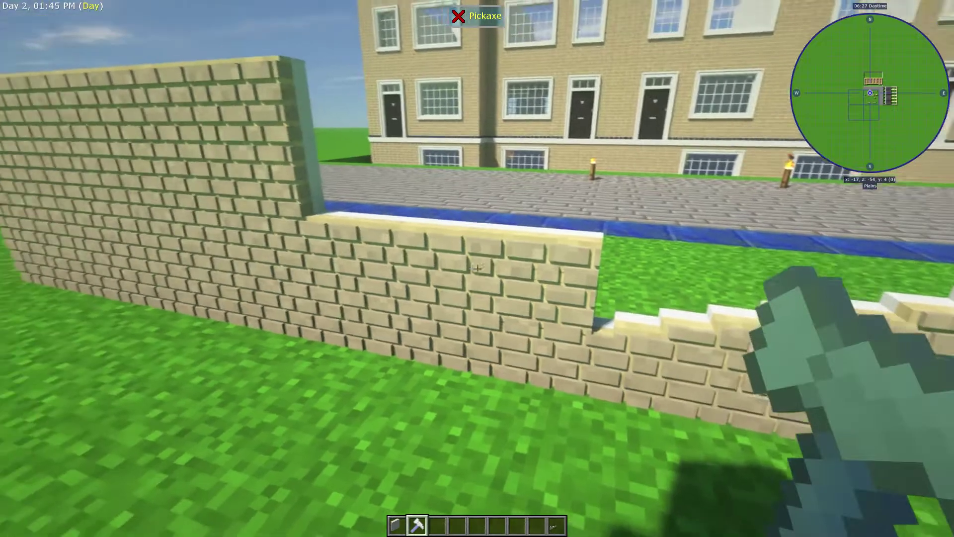
right_click(478, 268)
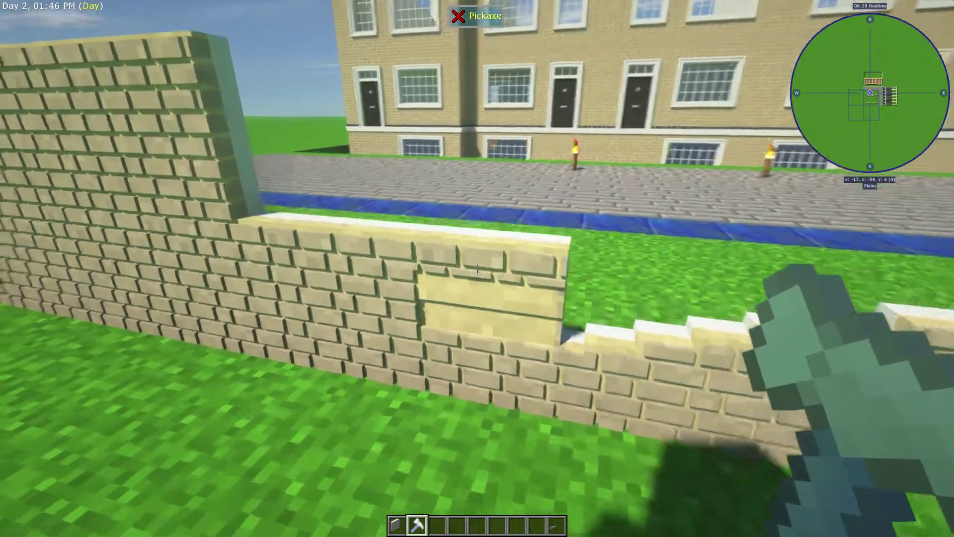
key(alt)
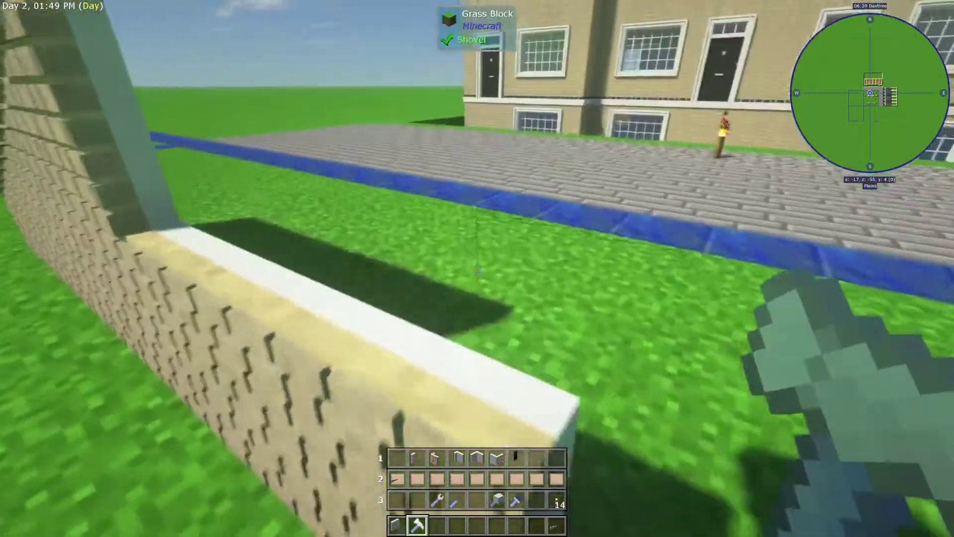
right_click(477, 269)
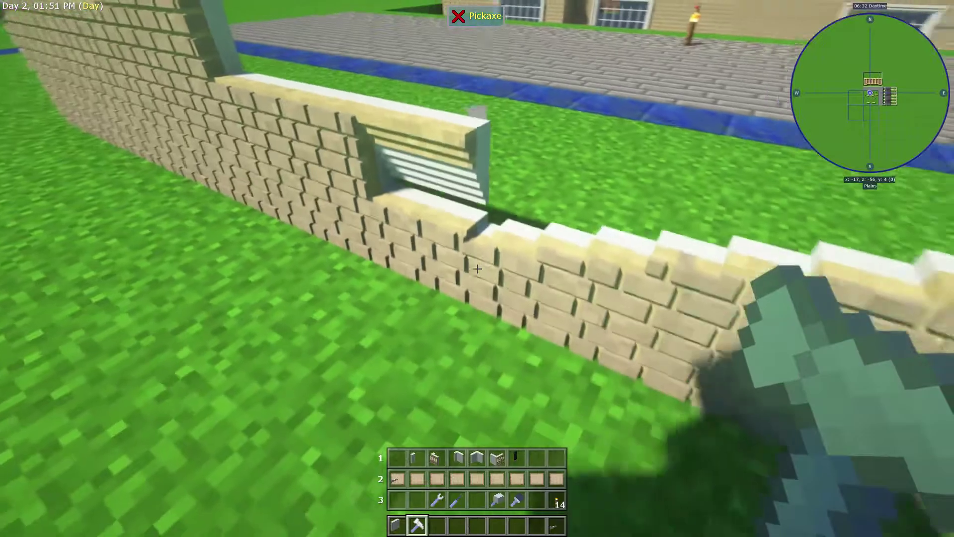
key(s)
key(space)
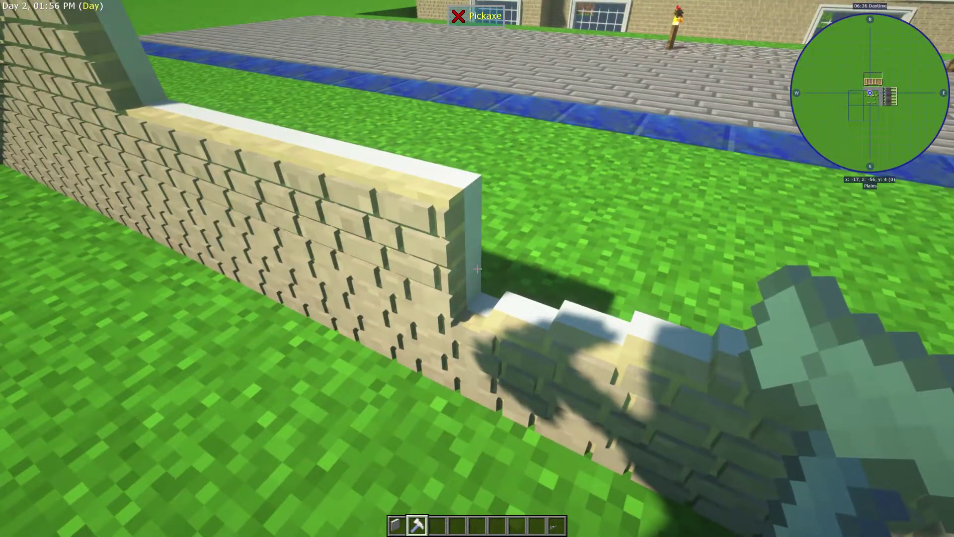
key(e)
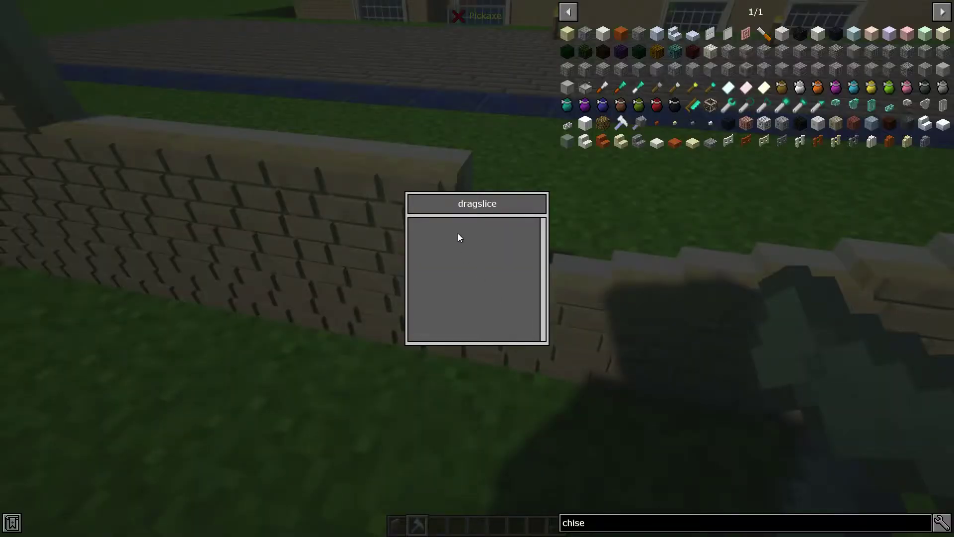
scroll(488, 297, down, 3)
scroll(487, 292, up, 1)
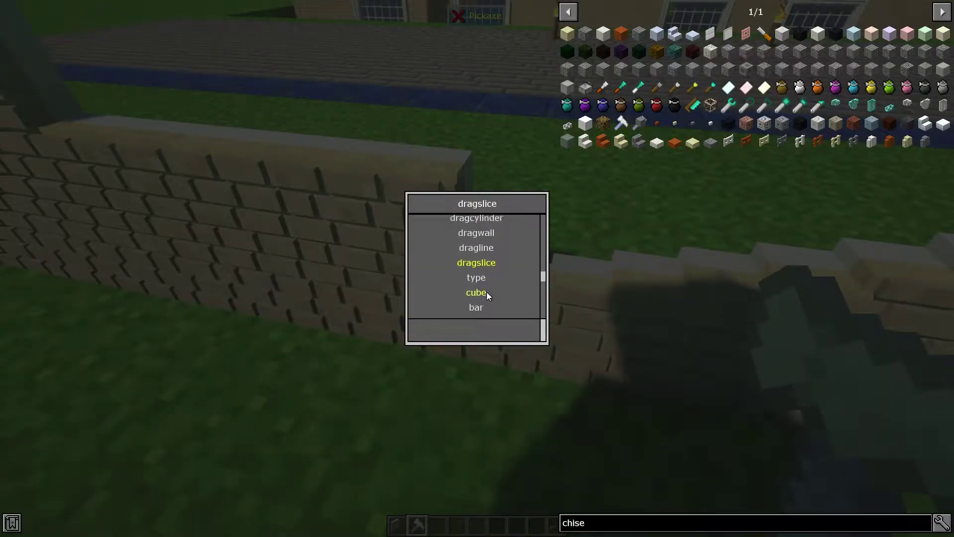
scroll(488, 290, up, 2)
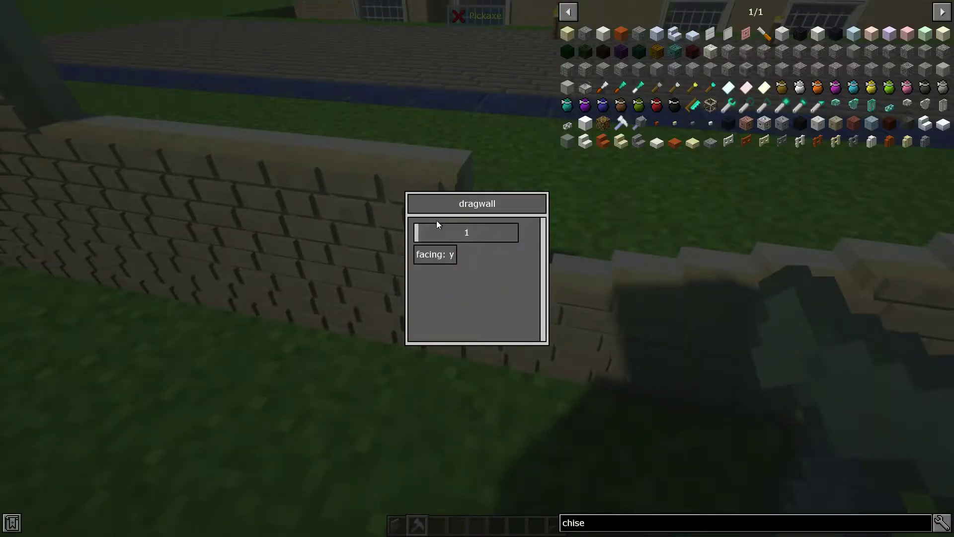
Carve away bricks at the wall-top junction using the chisel's wall settings.
key(Escape)
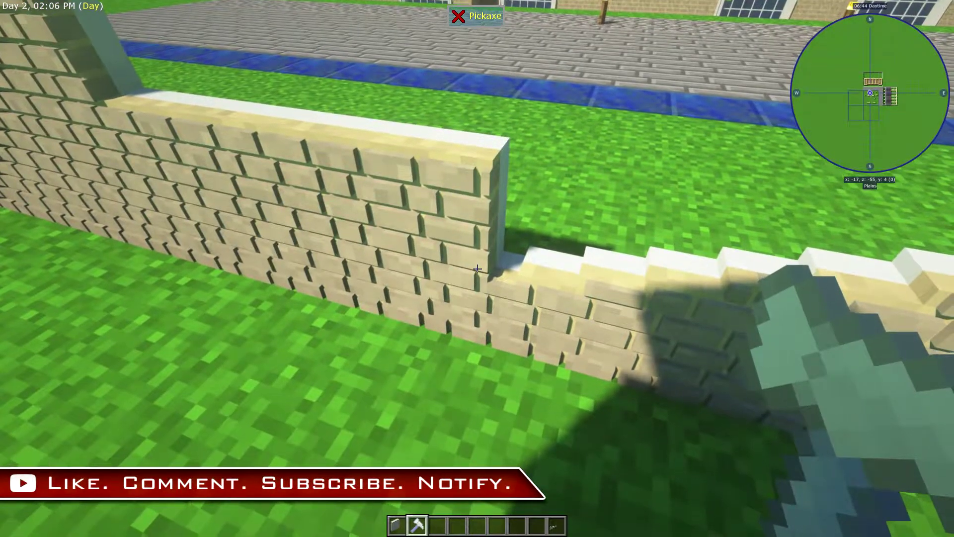
key(x)
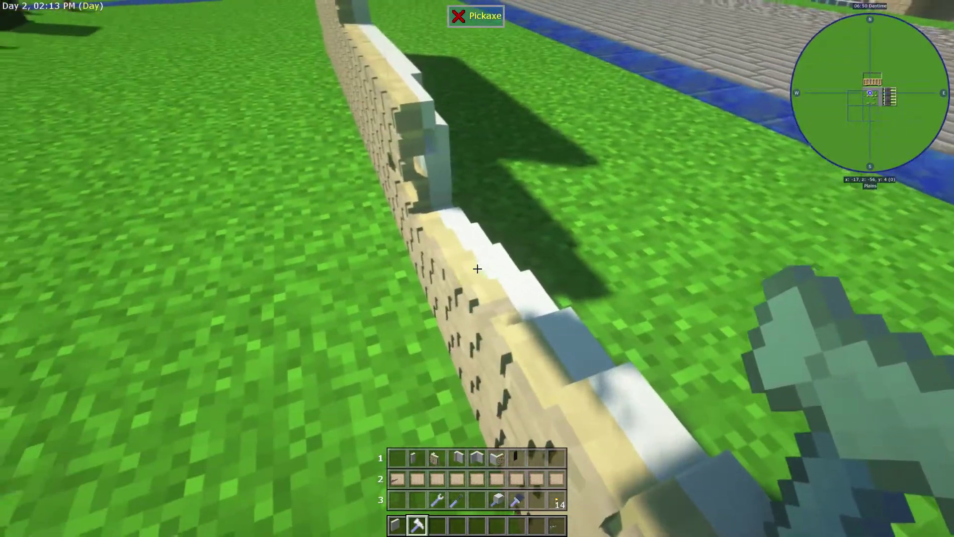
key(x)
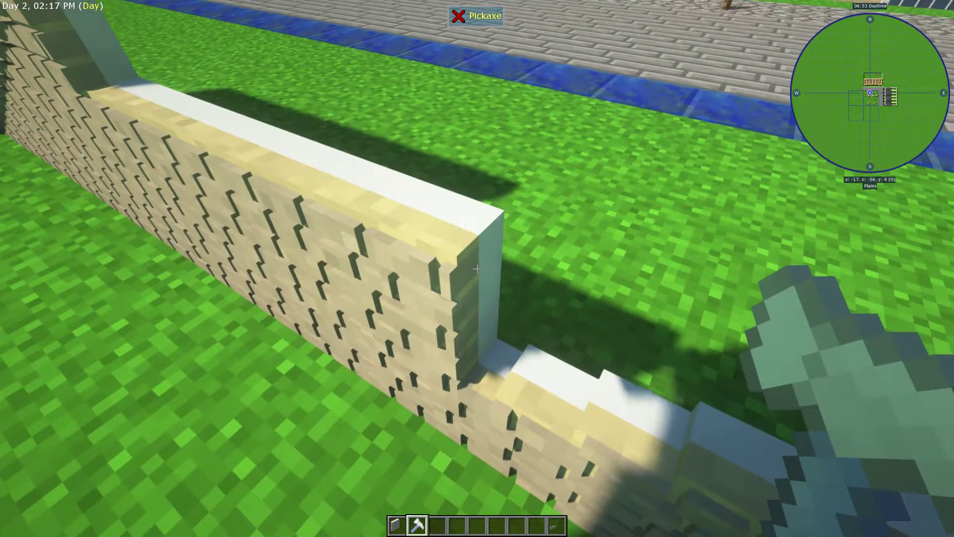
right_click(476, 268)
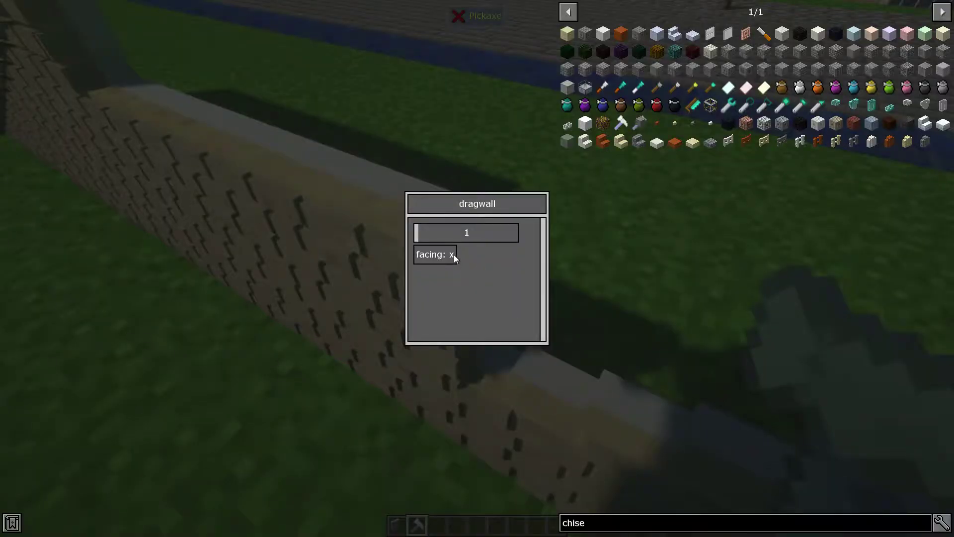
key(Escape)
click(477, 268)
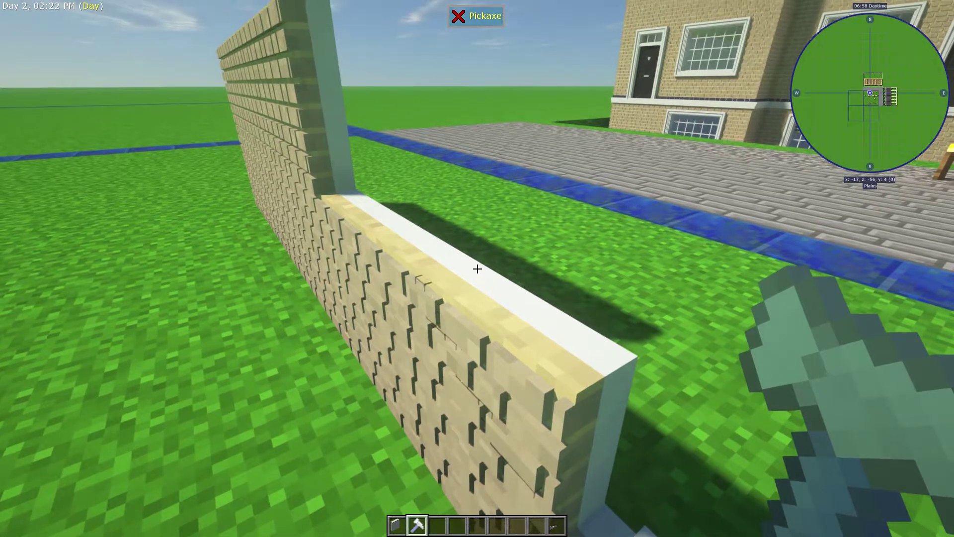
click(477, 269)
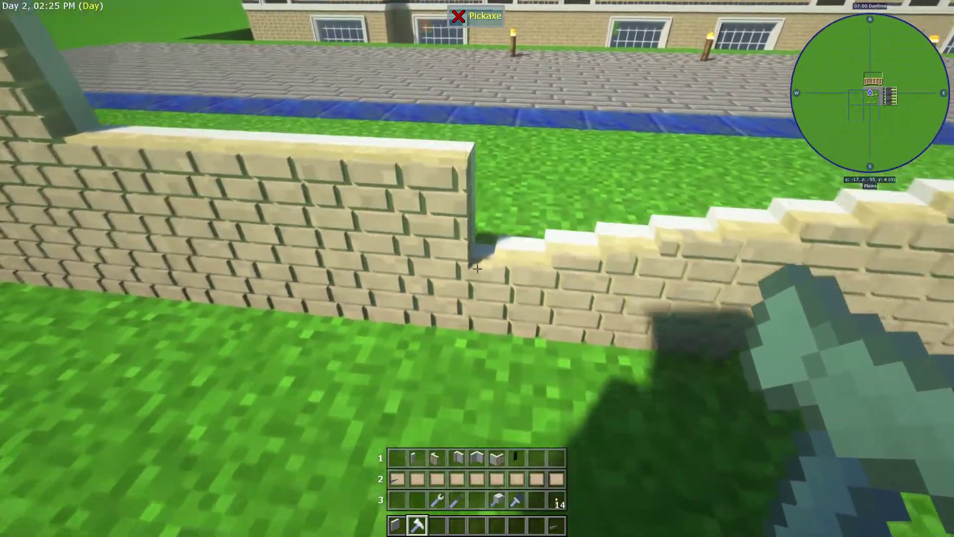
click(477, 269)
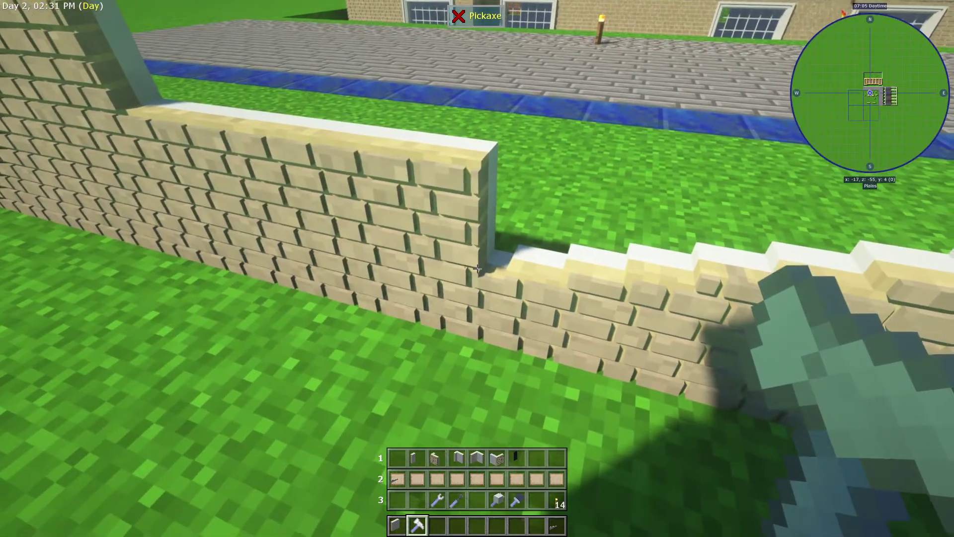
click(478, 268)
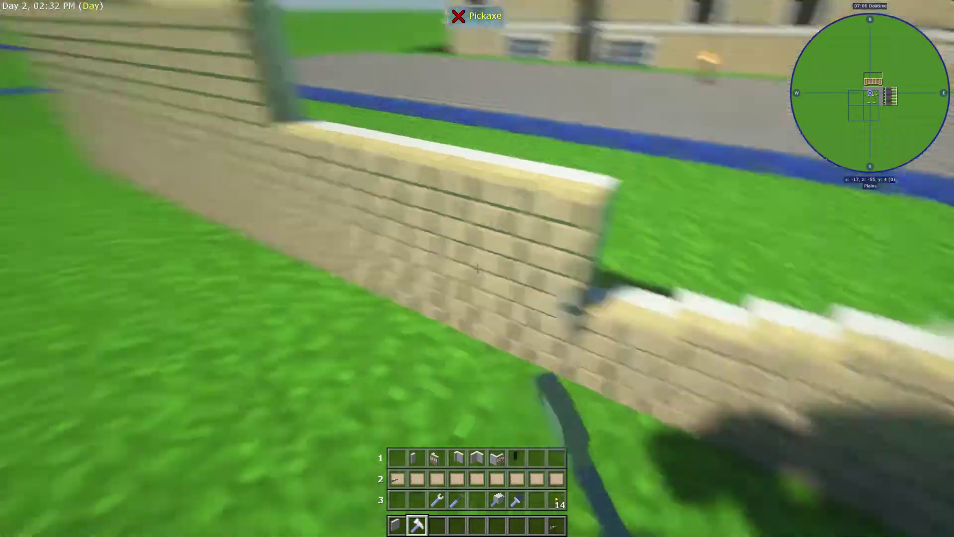
Look over the row of brick houses and walk back to the sandstone wall.
key(w)
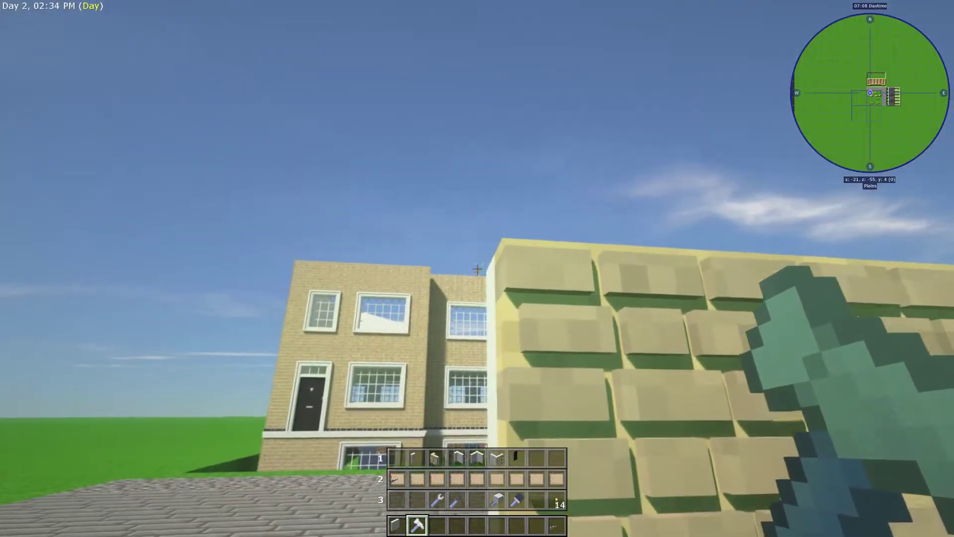
key(w)
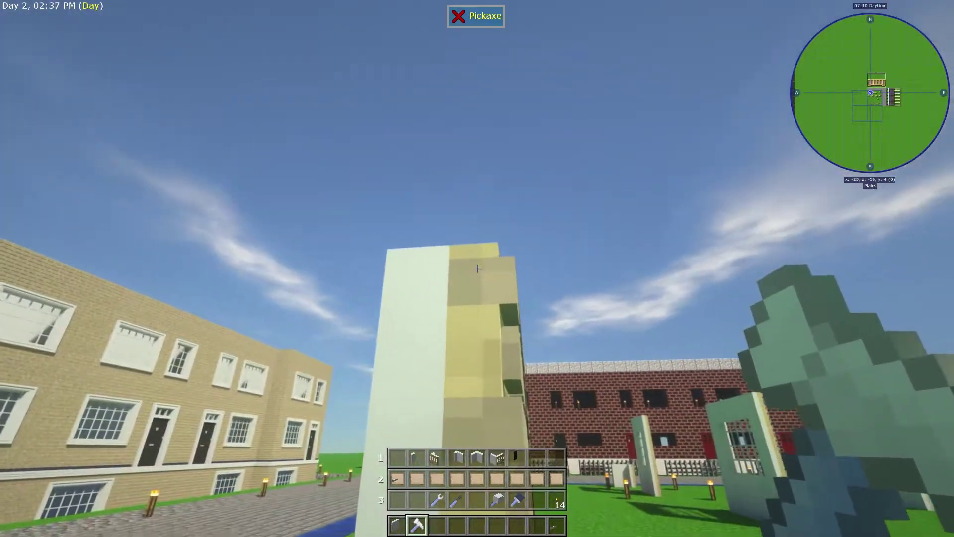
click(478, 268)
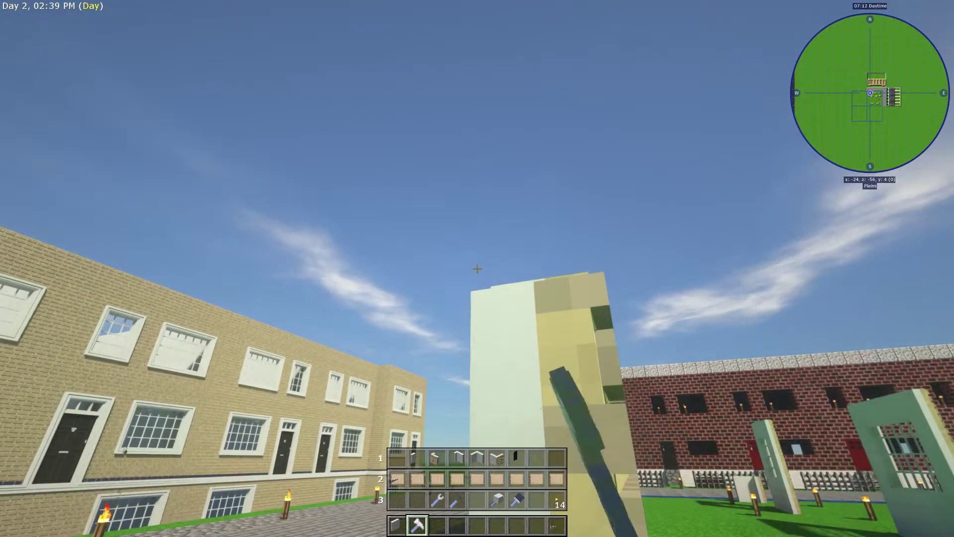
key(w)
key(w)
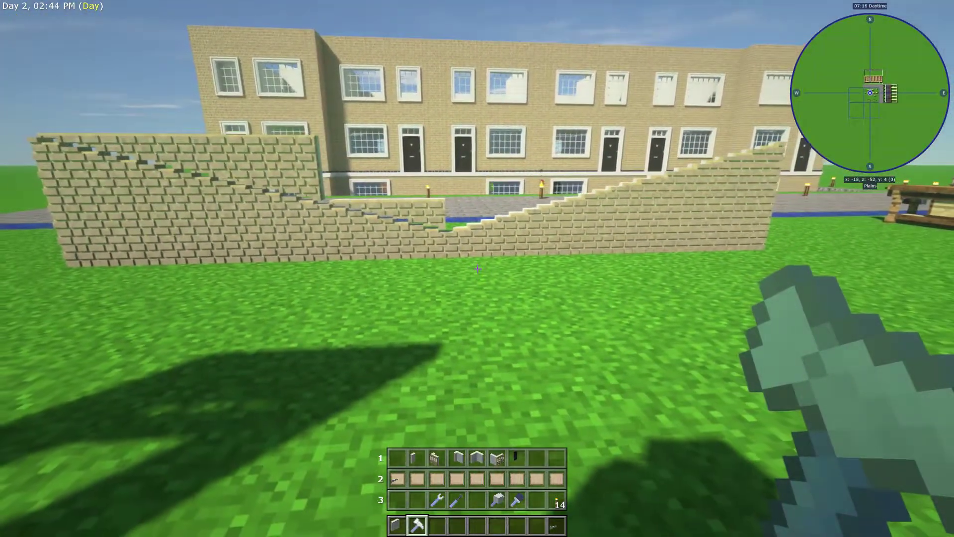
key(w)
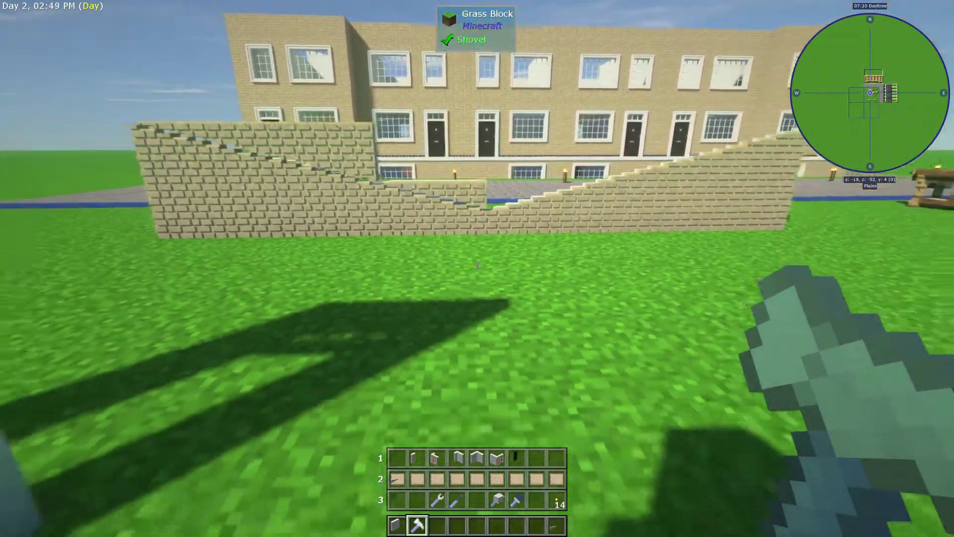
key(s)
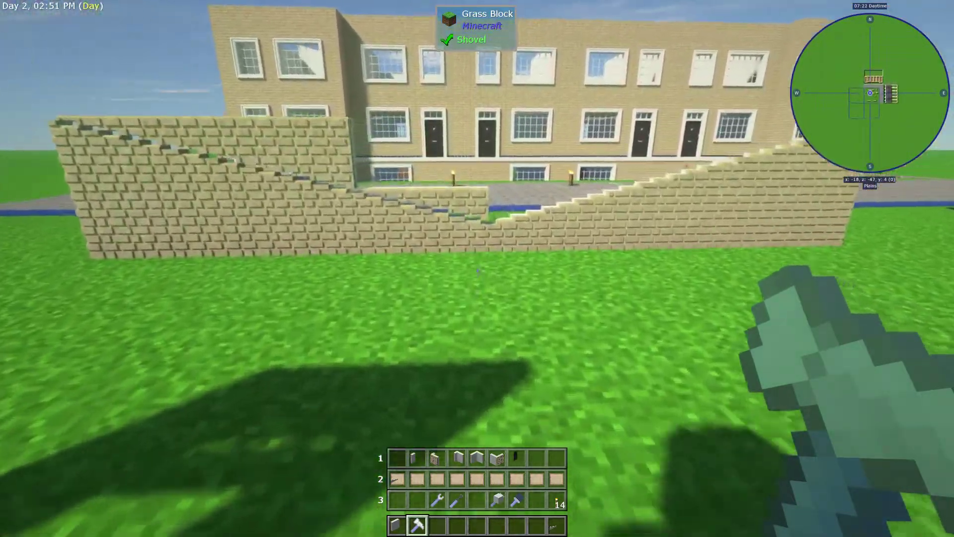
Swap from the Multi-Tile-Structure back to the Little Hammer and open its dragwall settings.
key(1)
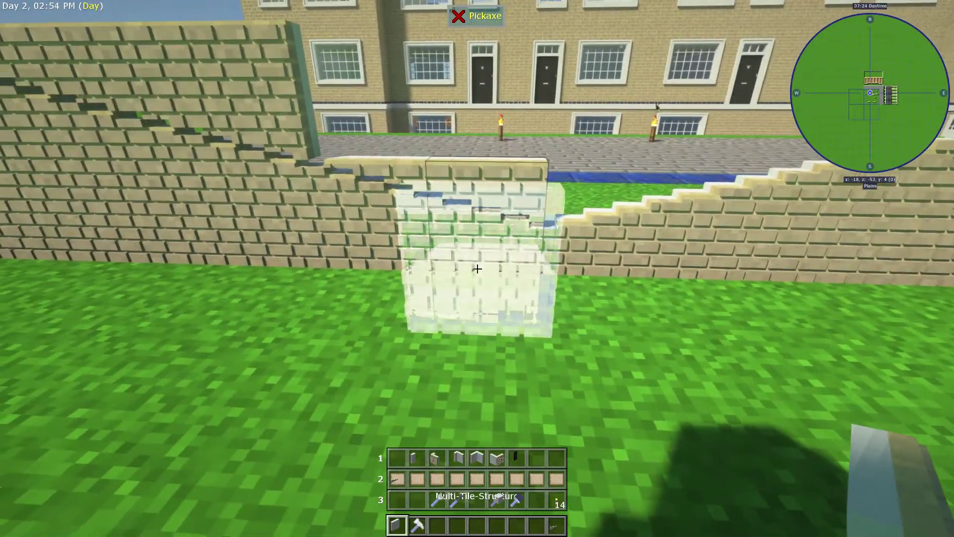
key(2)
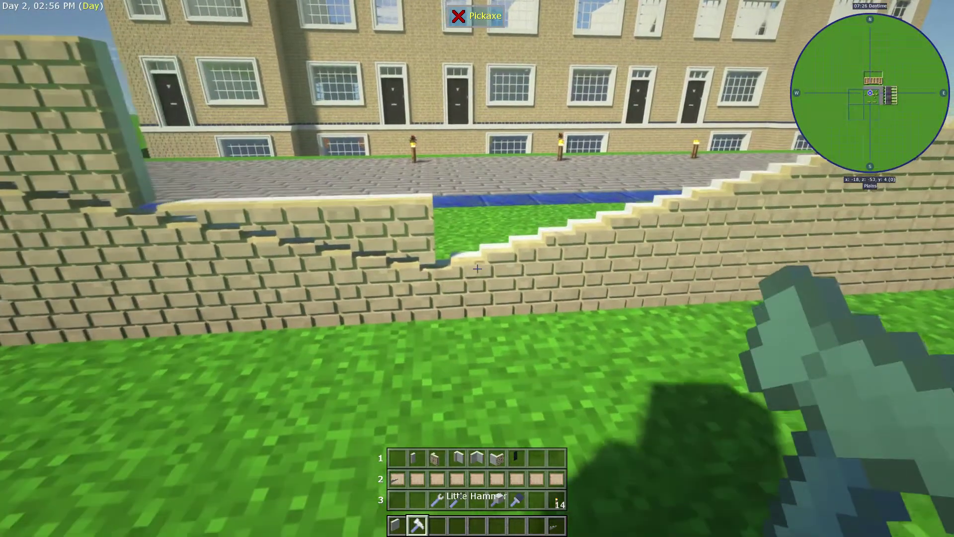
key(w)
key(w)
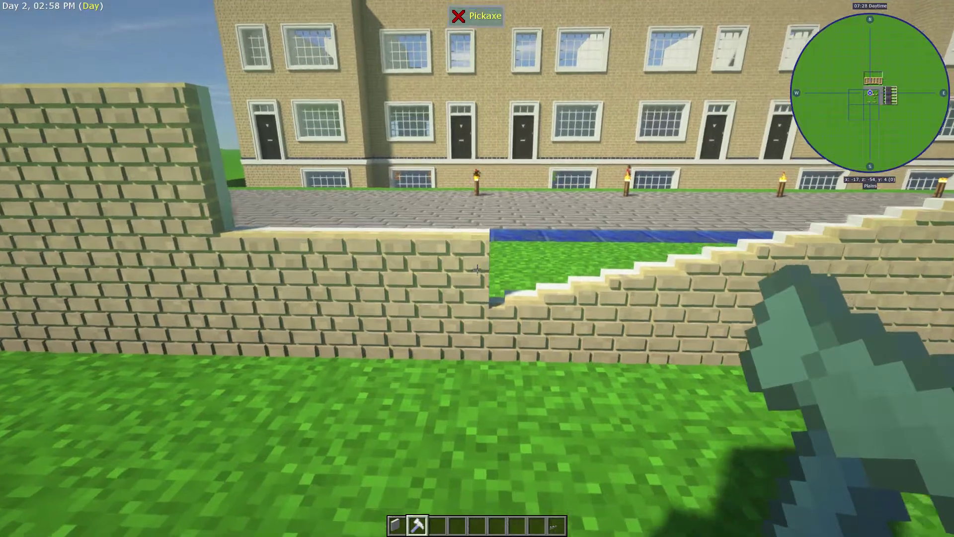
right_click(477, 269)
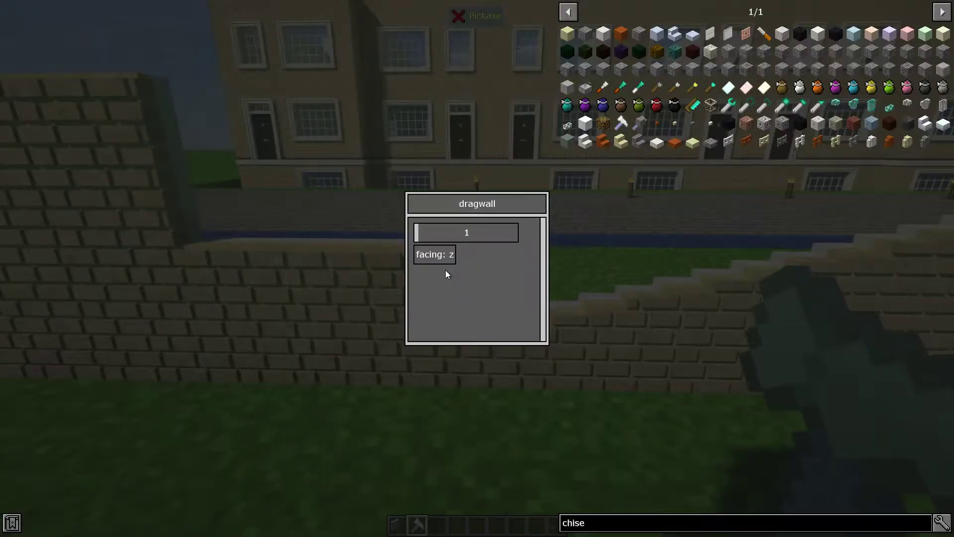
Set the Stone tile size to 16.
key(Escape)
right_click(478, 268)
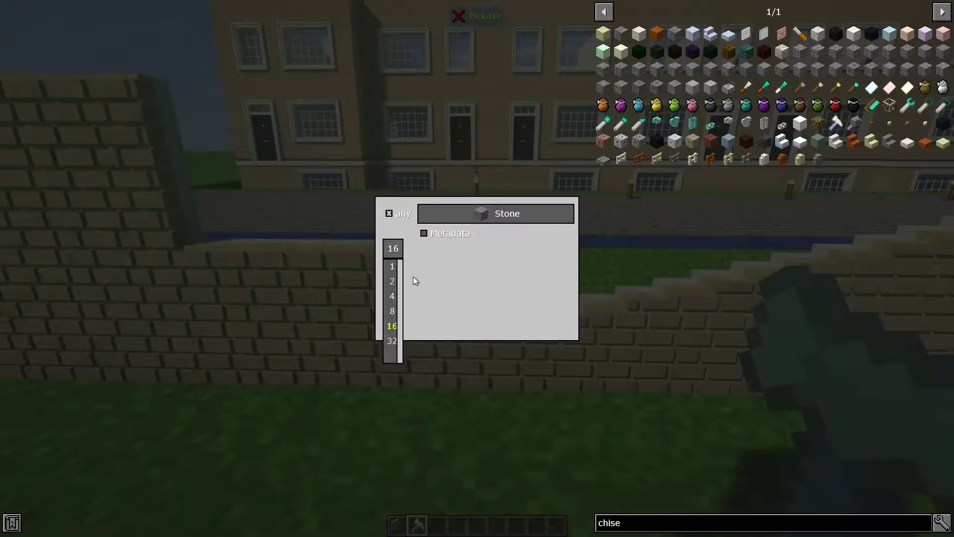
click(389, 341)
key(Escape)
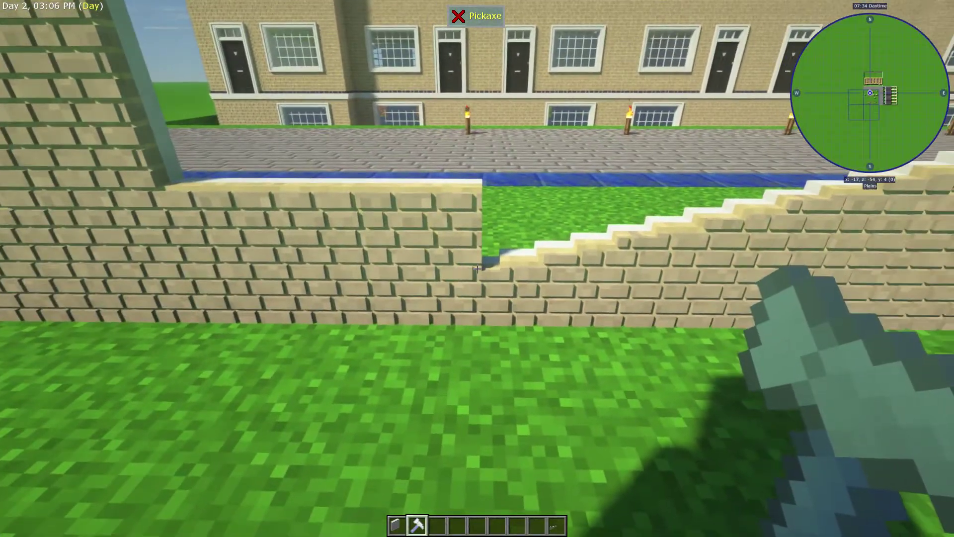
Check the slot-1 structure, return to the hammer, and walk to the wall with empty slot 3.
key(1)
key(2)
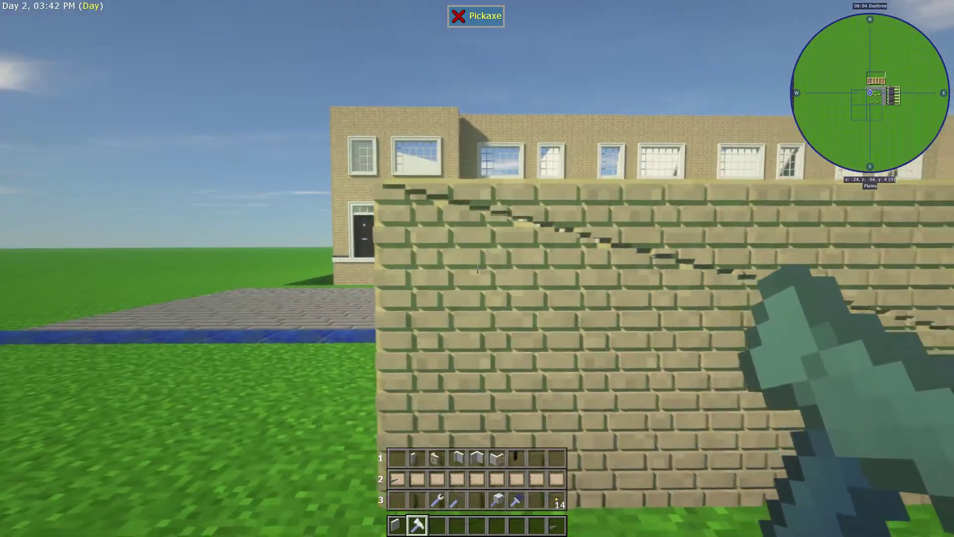
key(s)
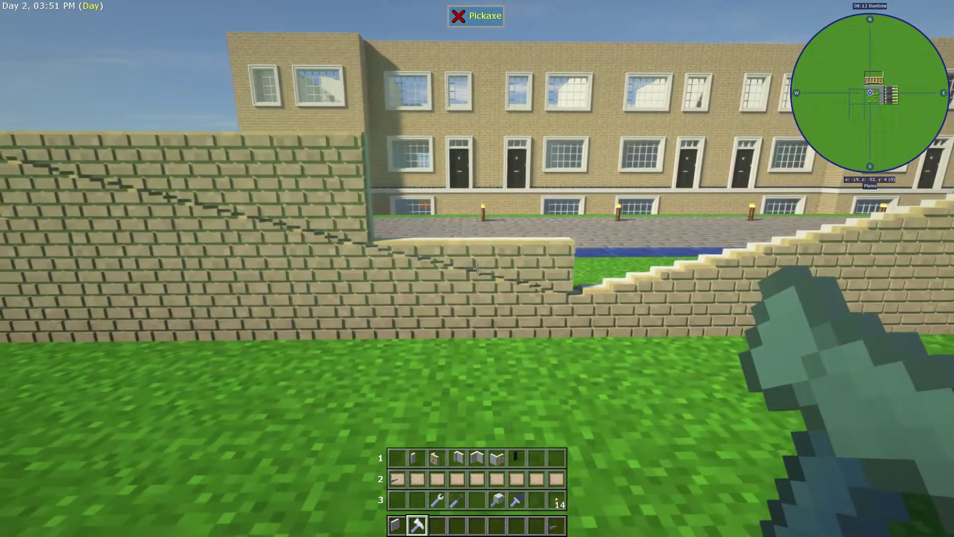
key(w)
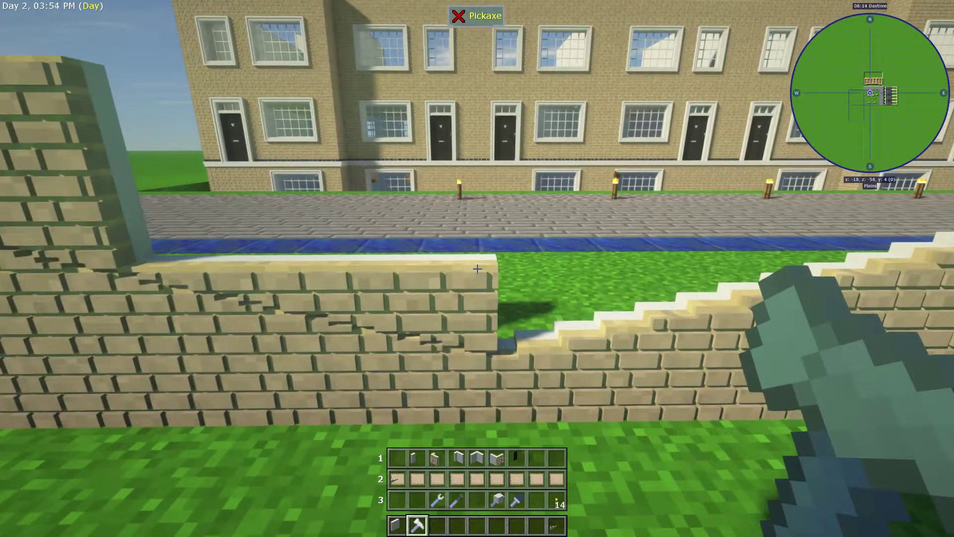
key(3)
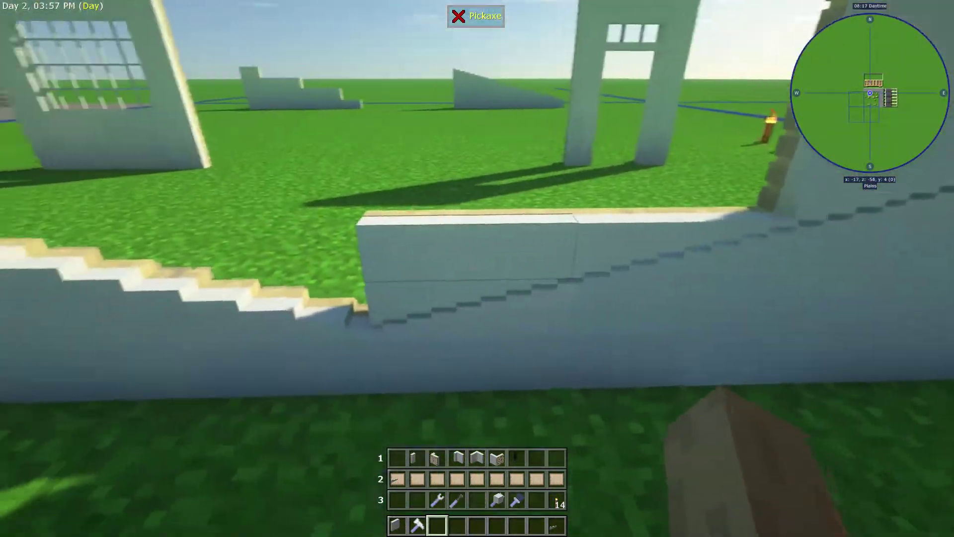
Place a block on the wall top, then break several tiles off the green wall.
right_click(477, 268)
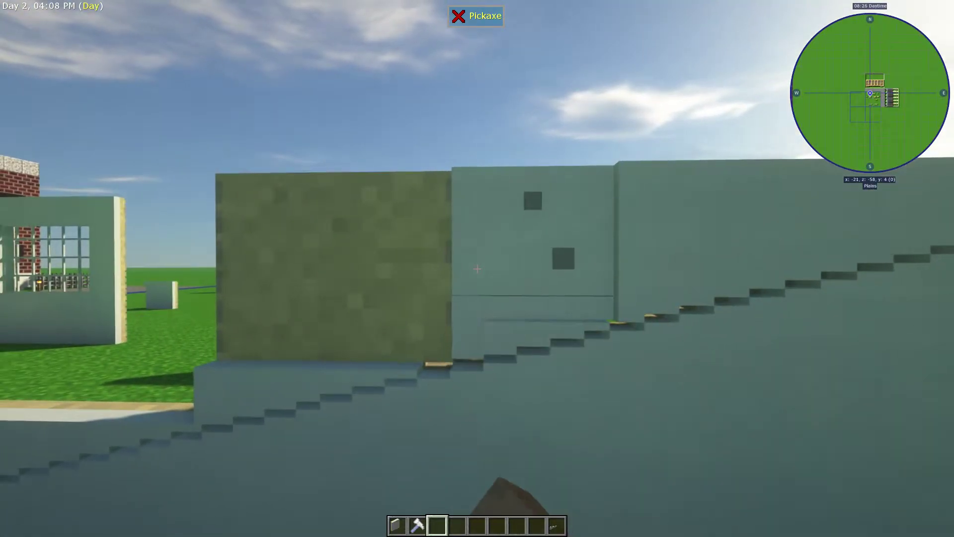
click(477, 269)
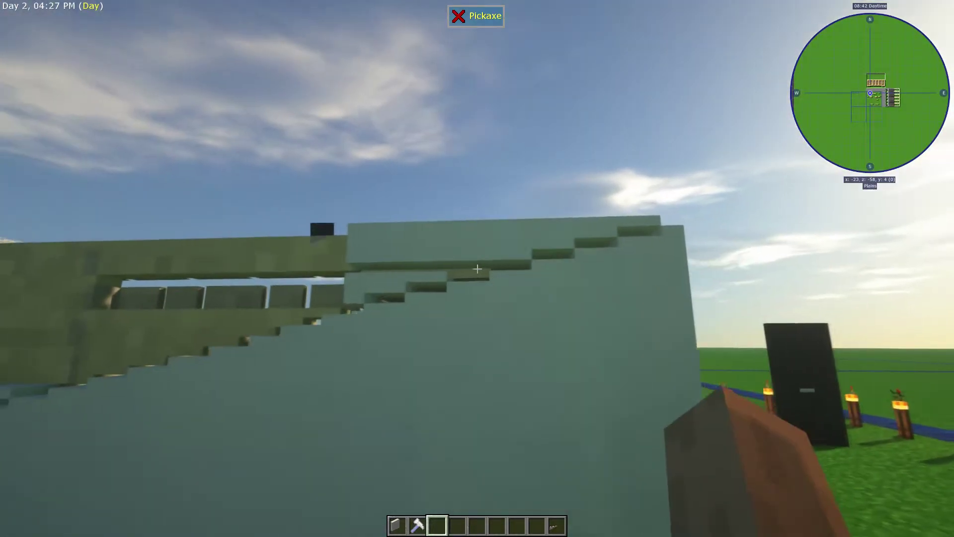
click(477, 269)
click(478, 269)
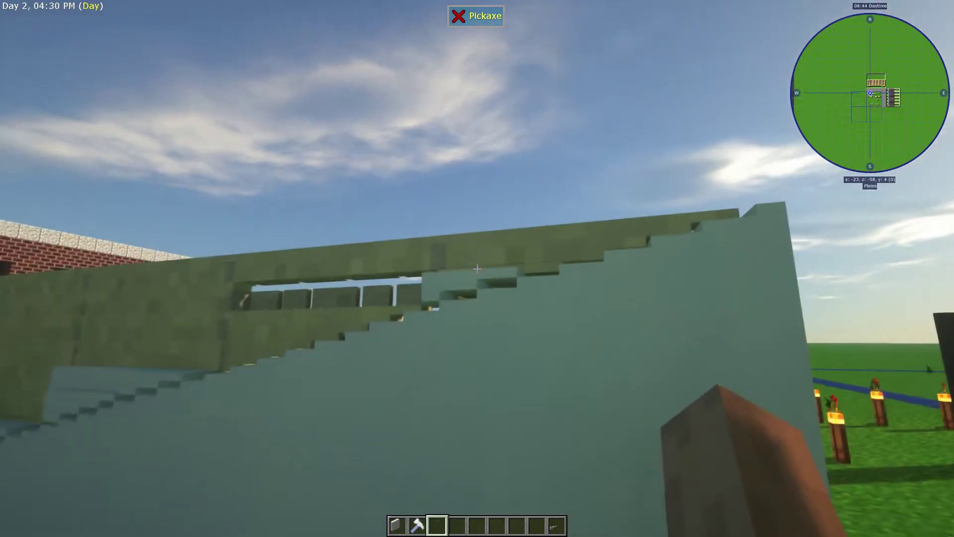
click(477, 269)
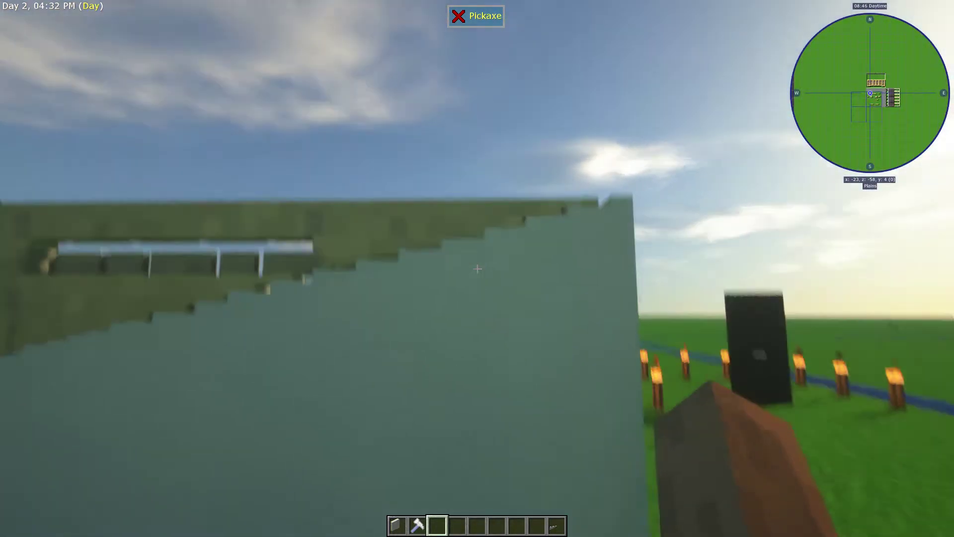
key(w)
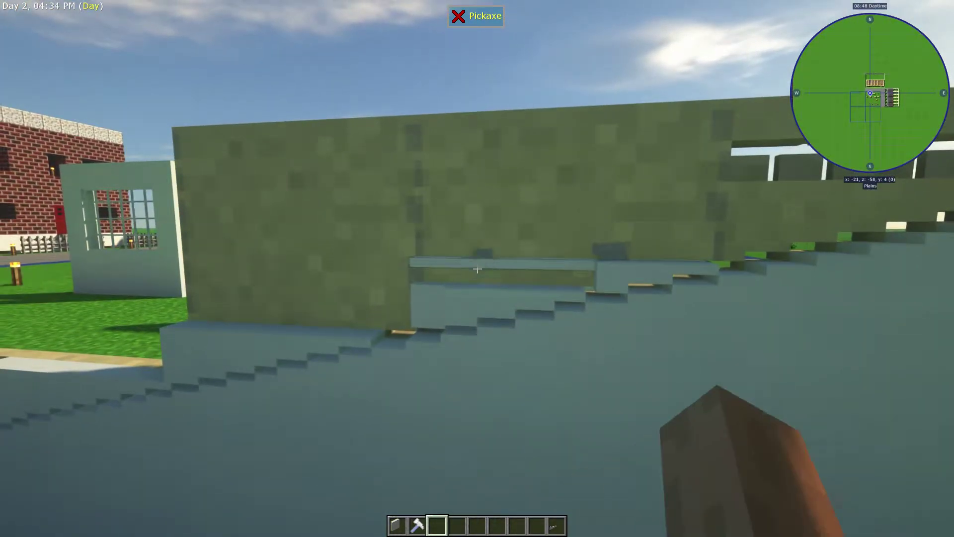
click(478, 268)
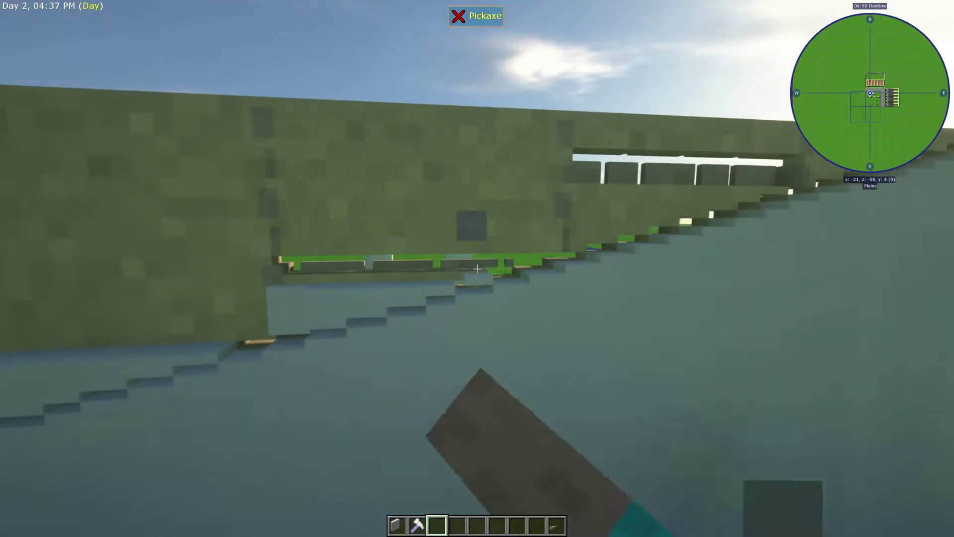
click(477, 269)
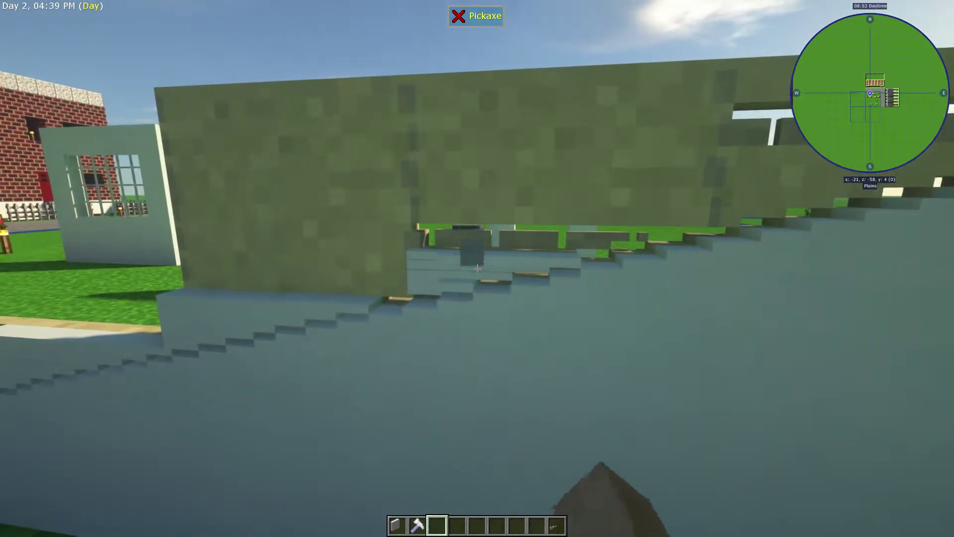
click(478, 268)
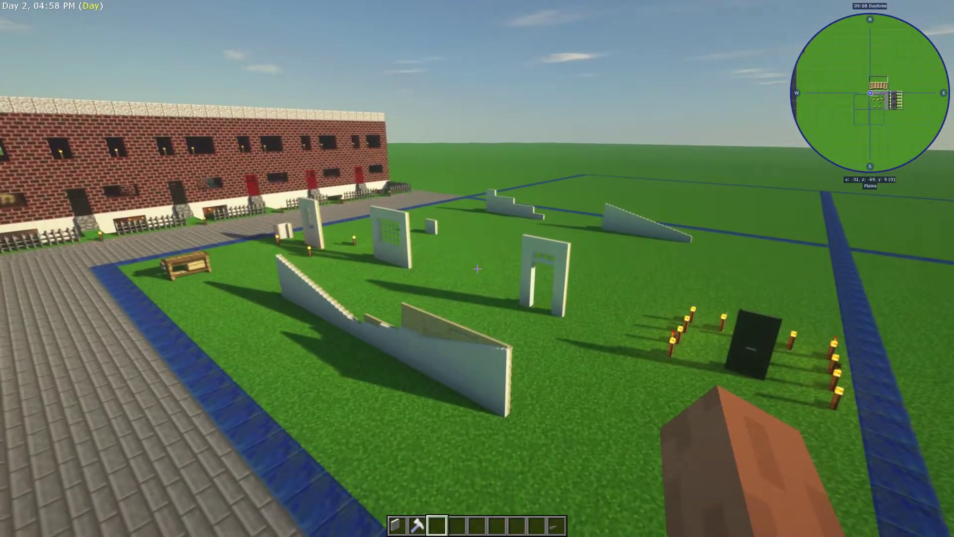
key(w)
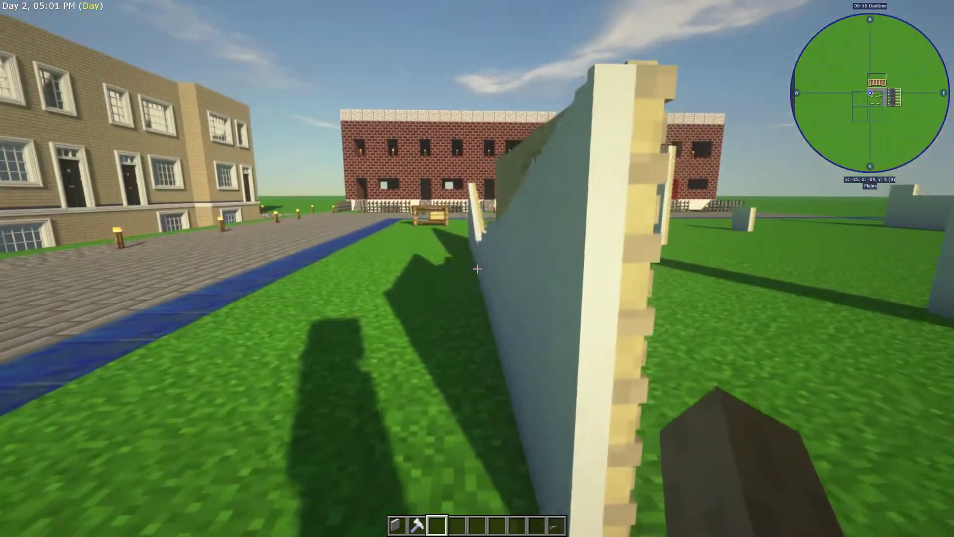
key(s)
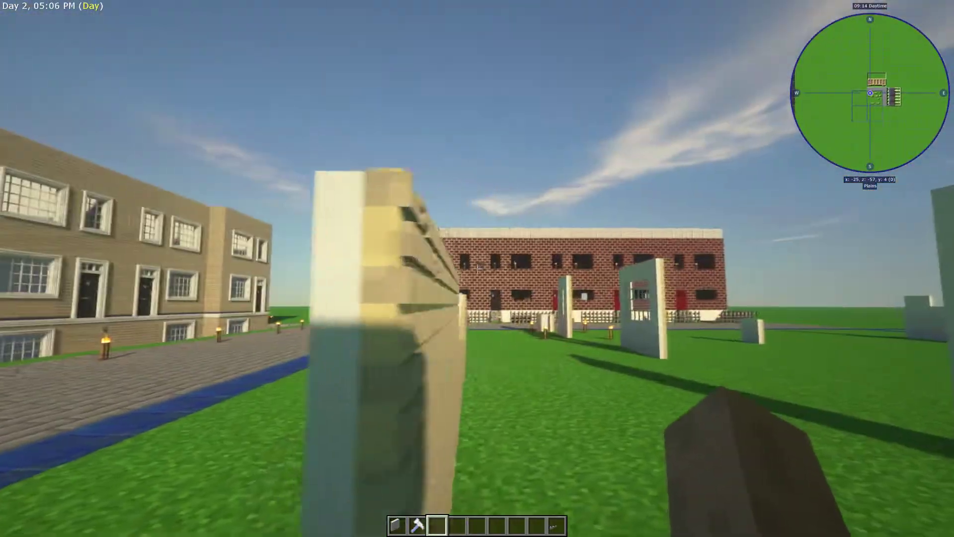
key(w)
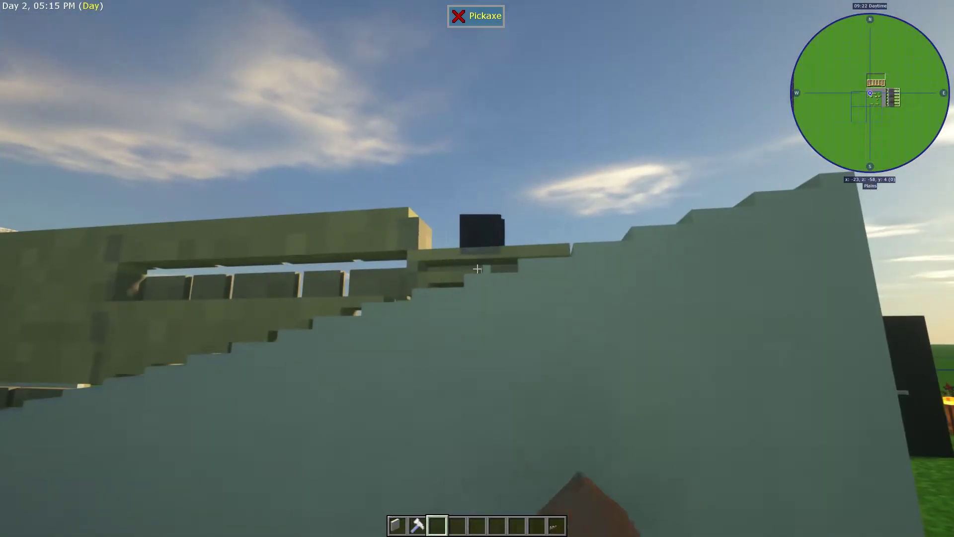
Break the stray chiseled pieces and tan slab pieces along the wall and ramp.
click(477, 269)
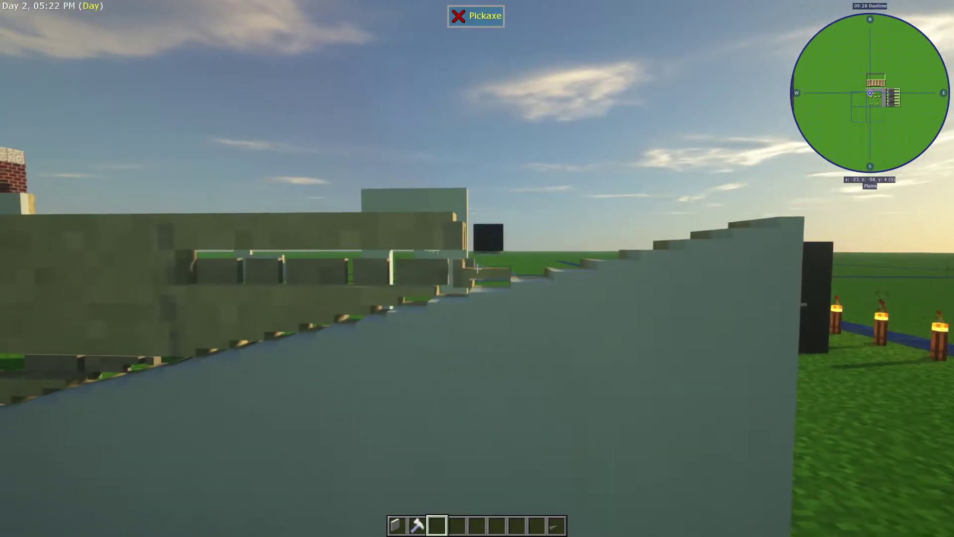
click(477, 268)
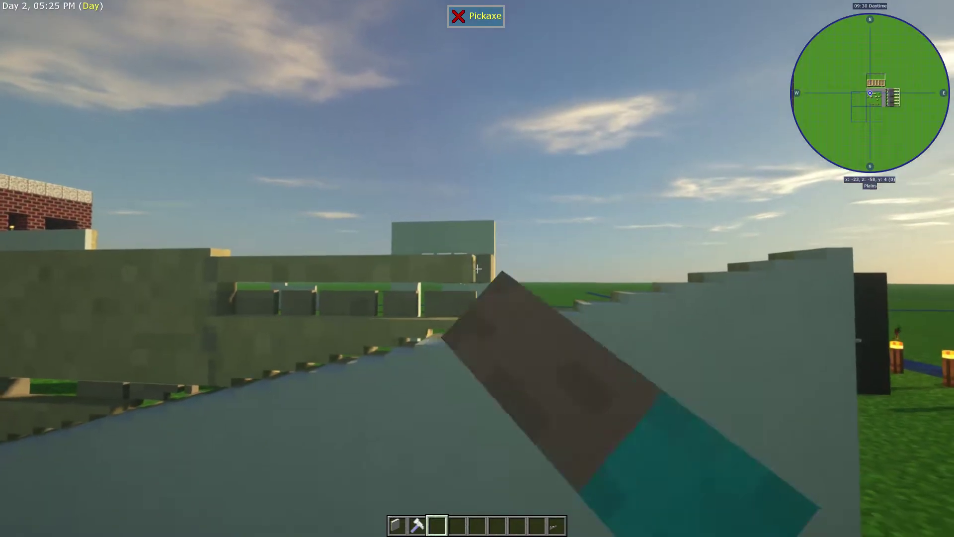
click(478, 268)
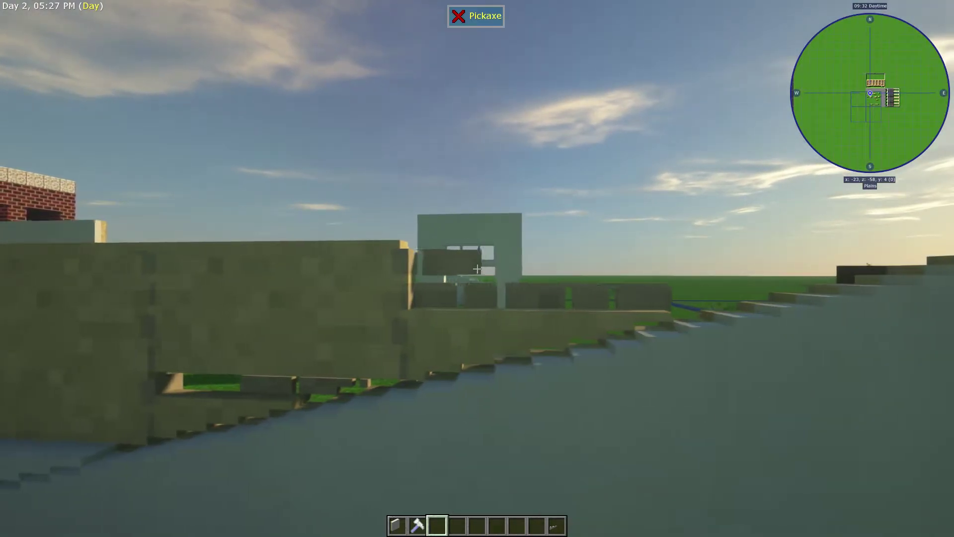
click(477, 269)
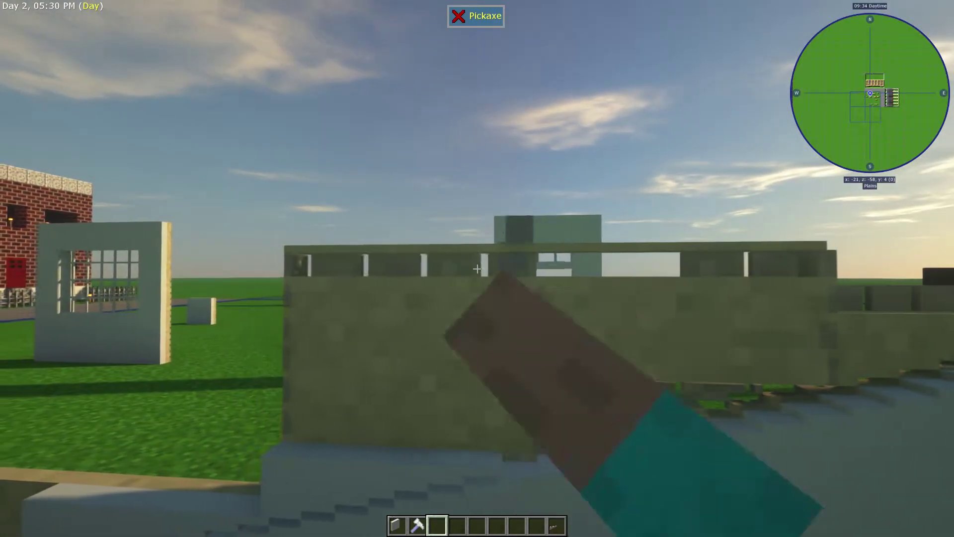
click(477, 268)
click(477, 269)
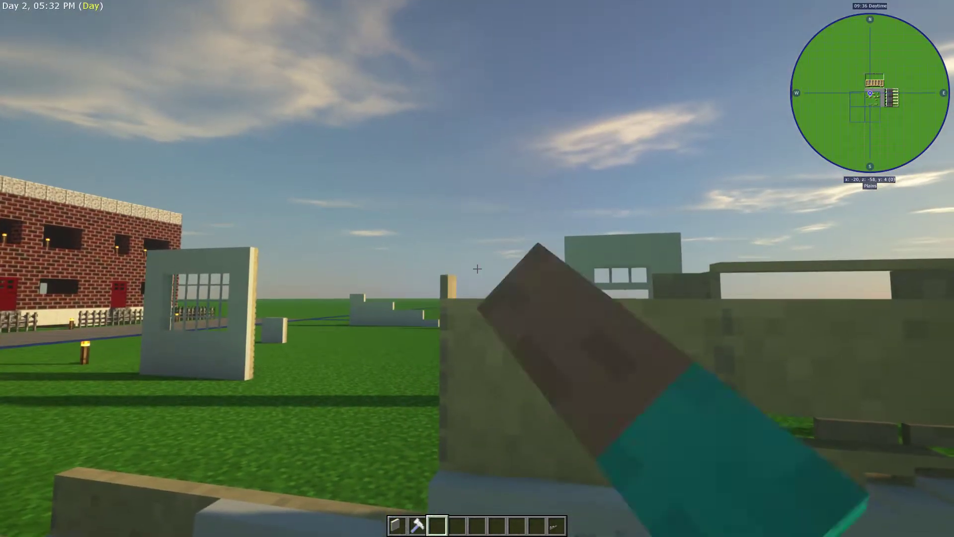
click(477, 269)
click(478, 269)
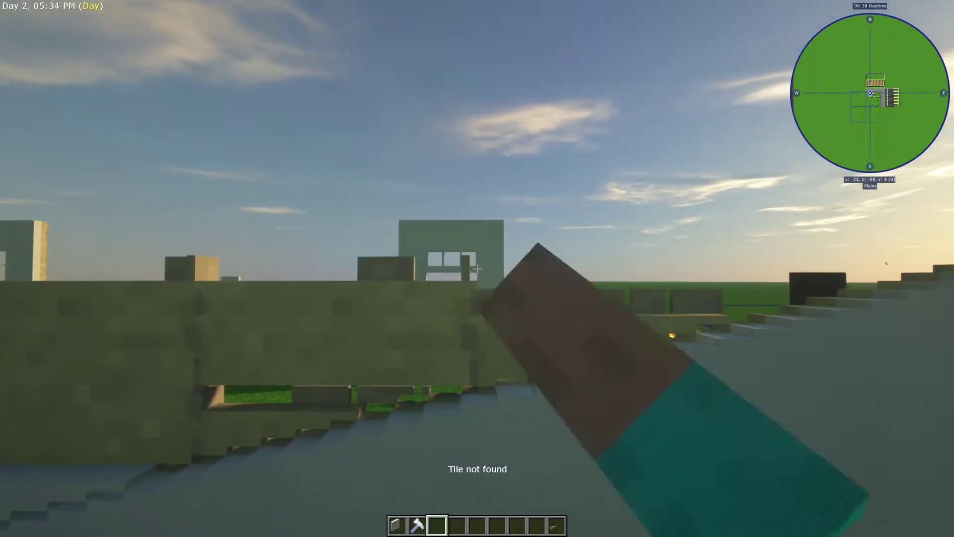
click(478, 268)
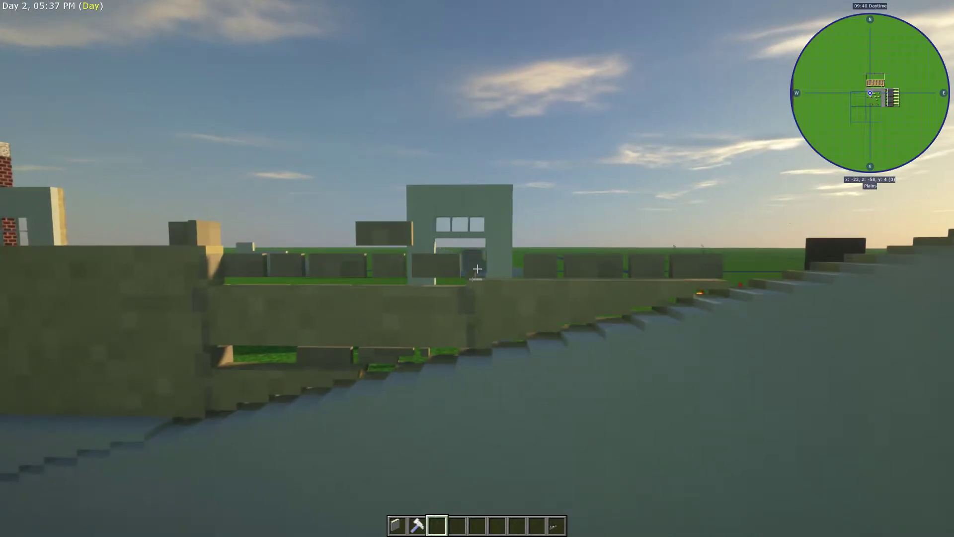
click(477, 269)
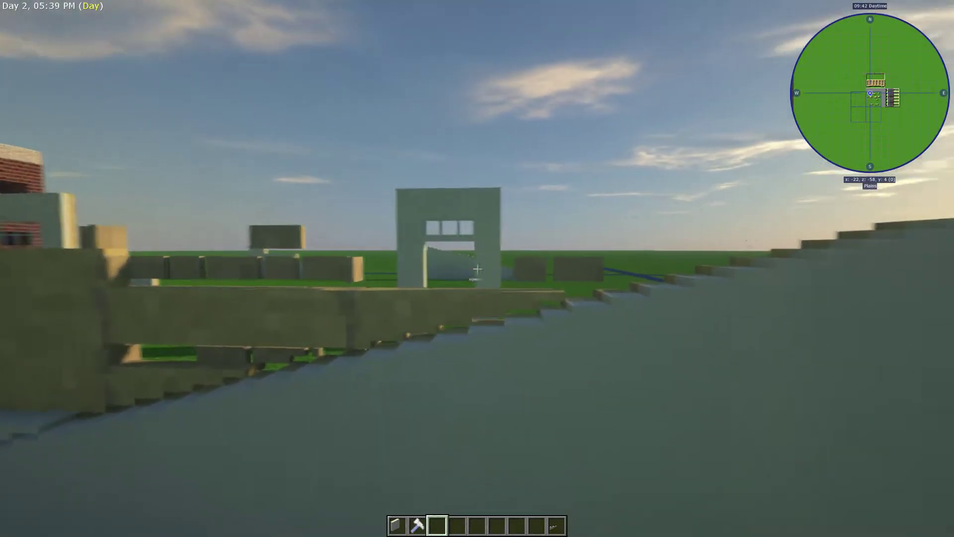
click(478, 269)
click(477, 268)
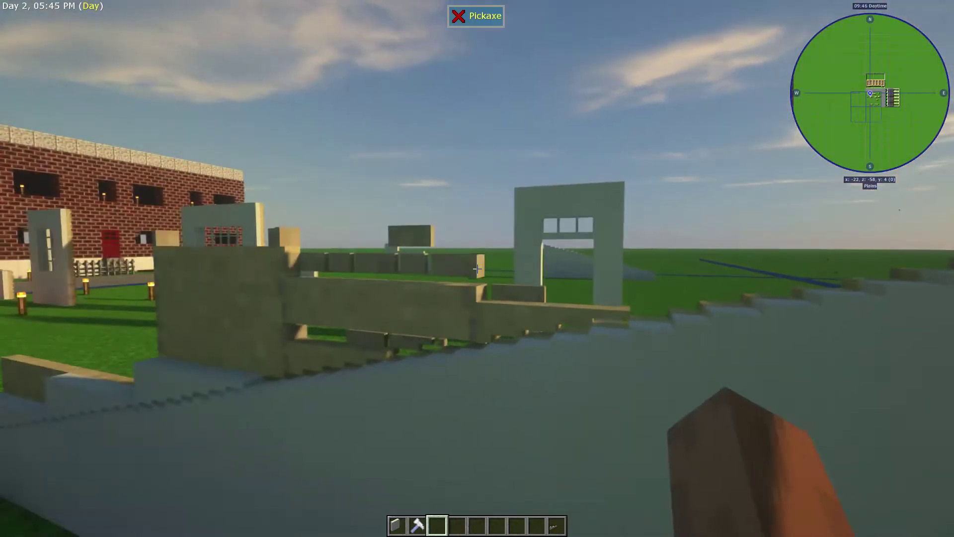
click(478, 269)
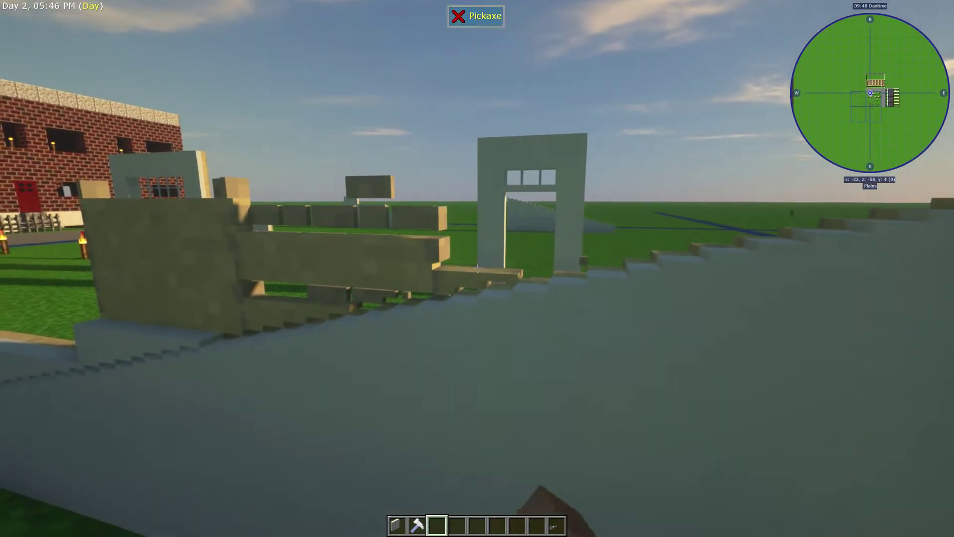
click(477, 269)
click(477, 269)
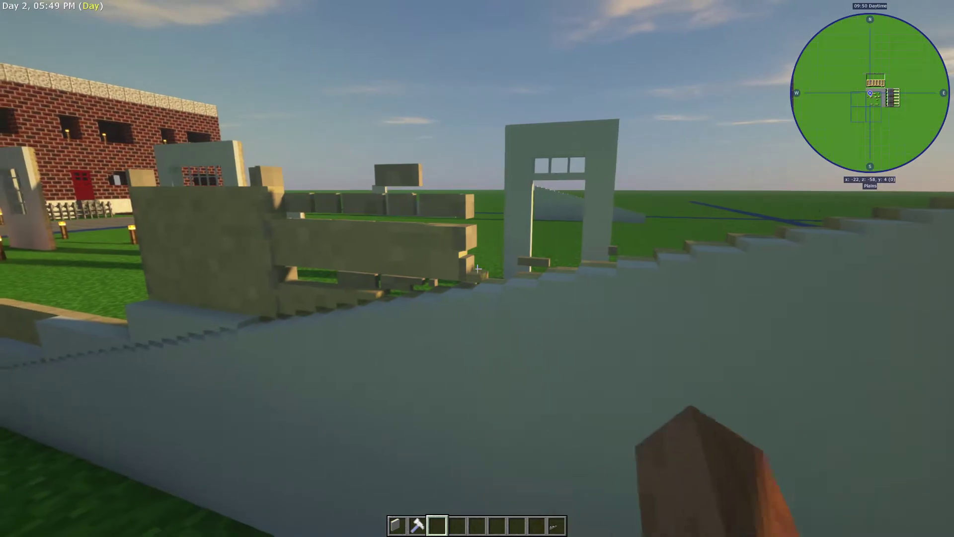
click(477, 269)
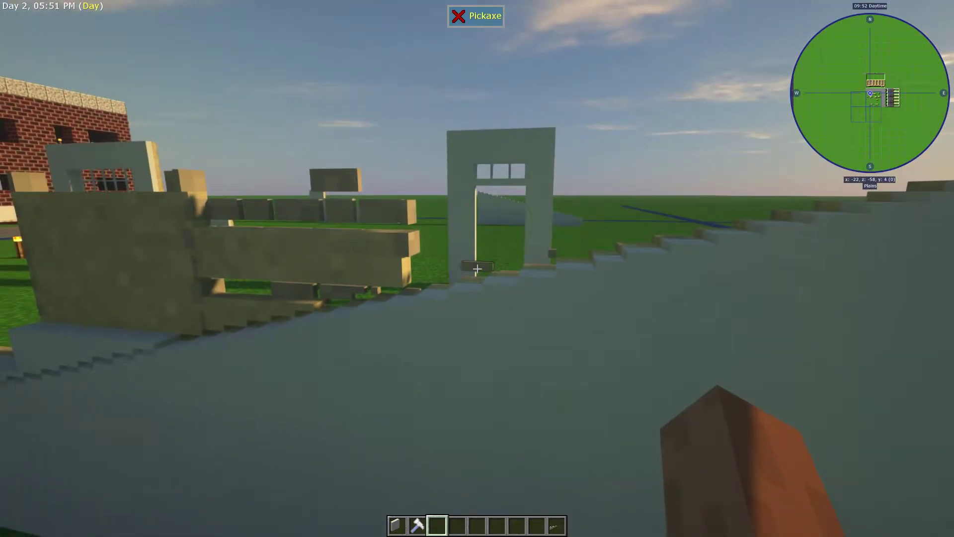
click(478, 268)
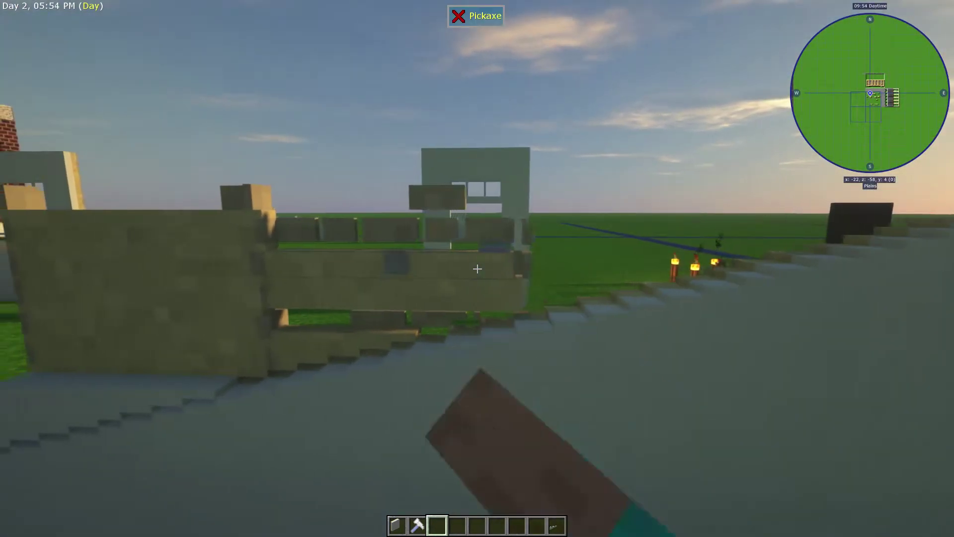
click(477, 268)
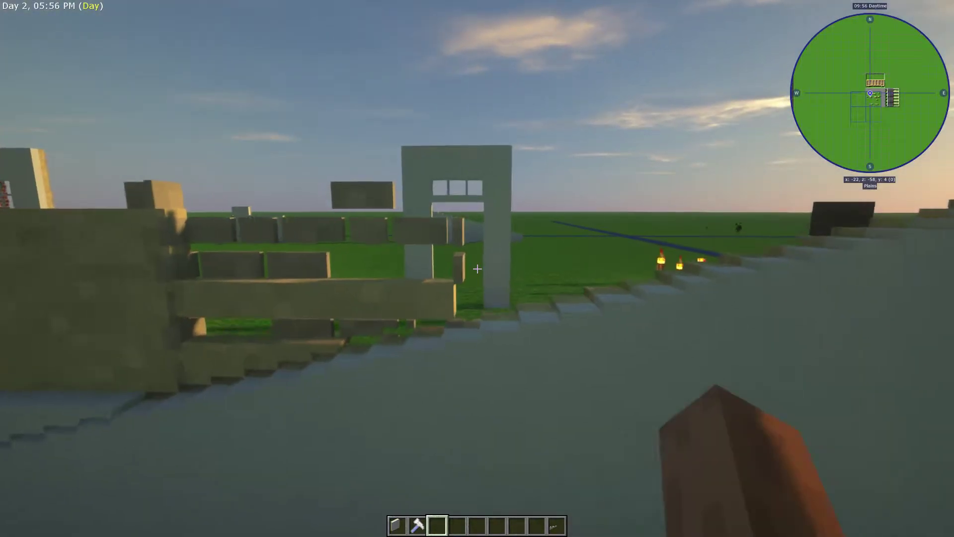
Step onto the grass and break the leftover pieces and block beside the gate.
key(w)
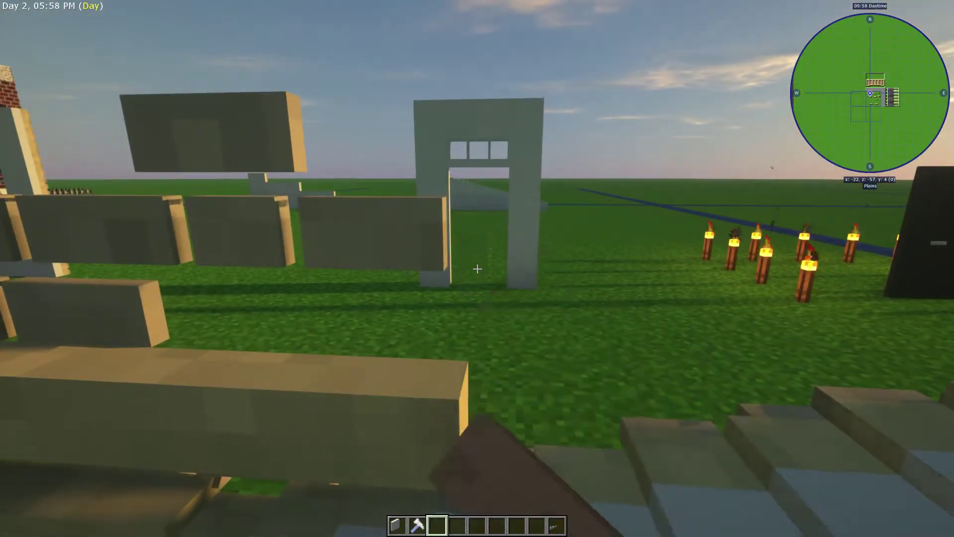
click(477, 268)
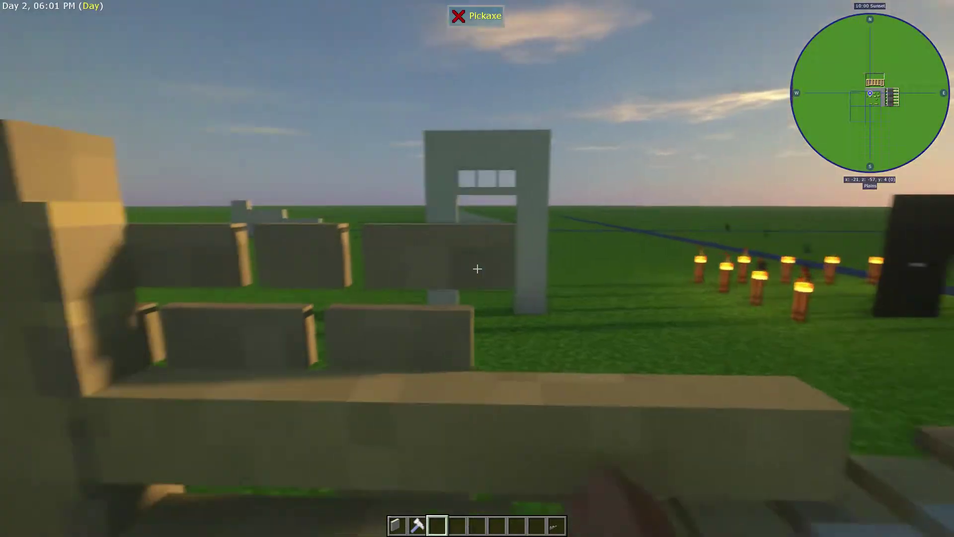
click(477, 268)
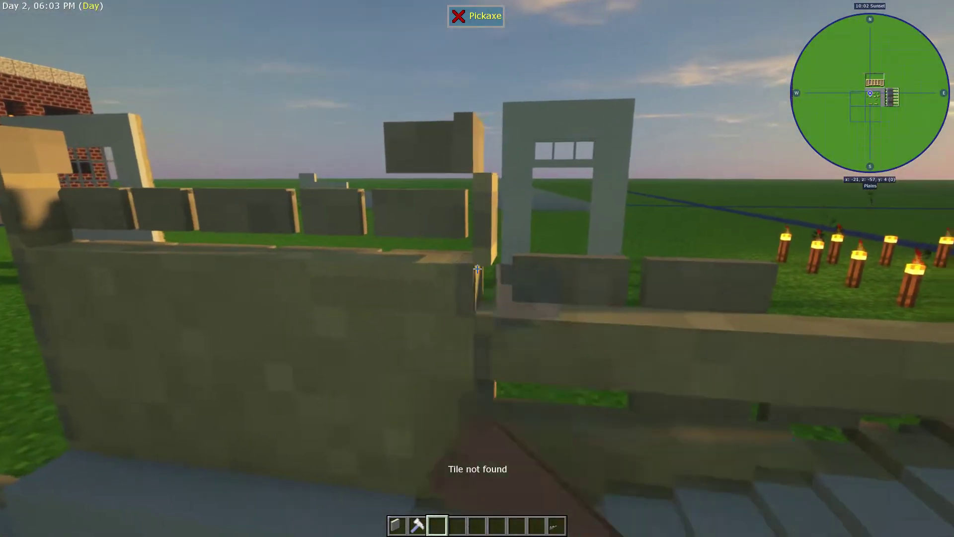
click(478, 268)
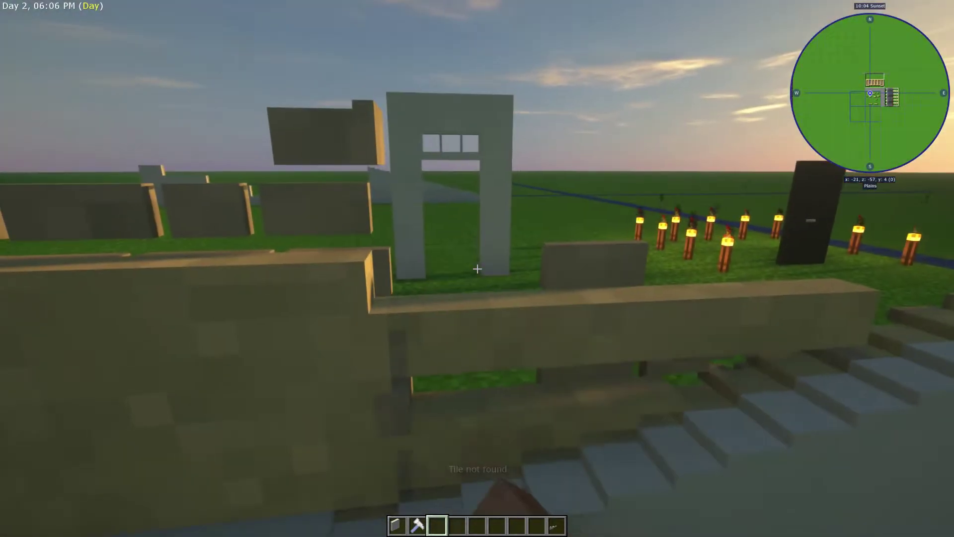
click(477, 269)
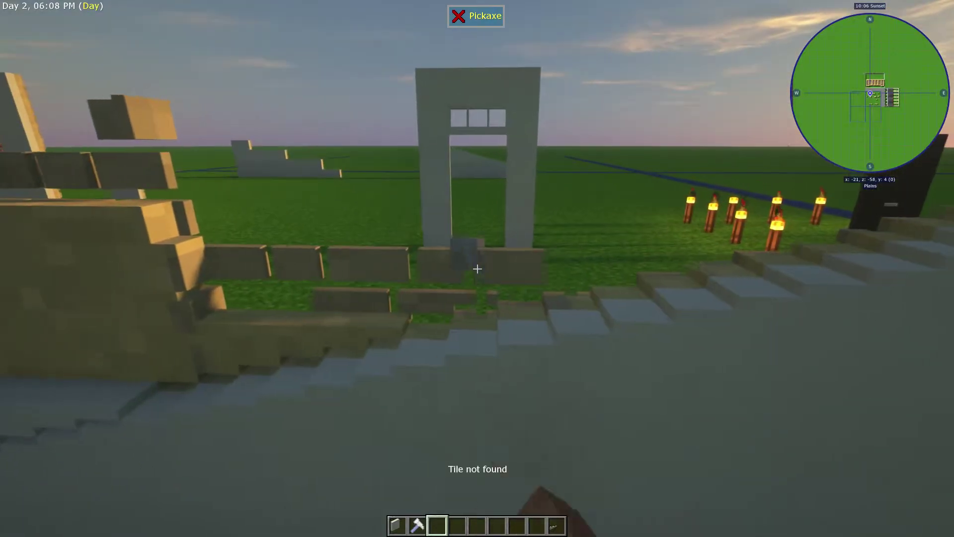
click(478, 269)
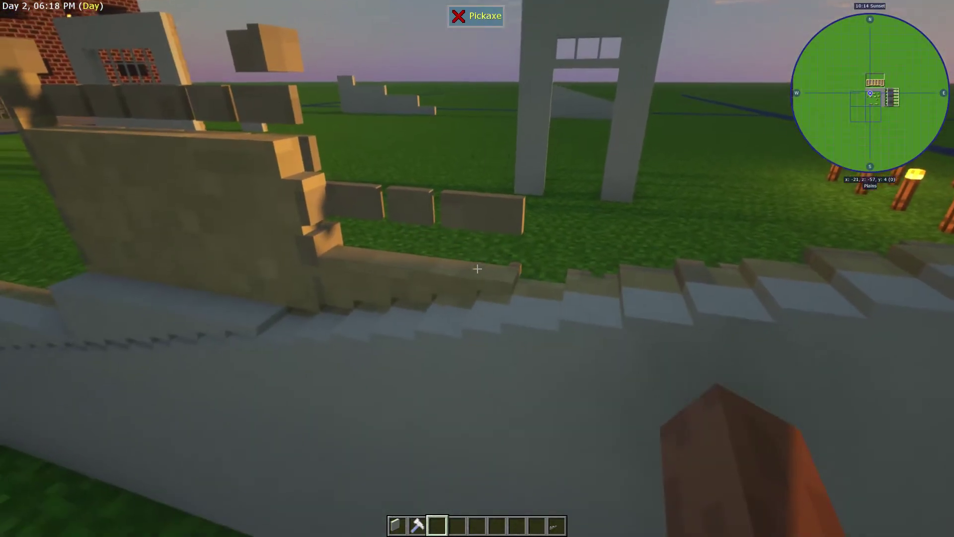
click(477, 268)
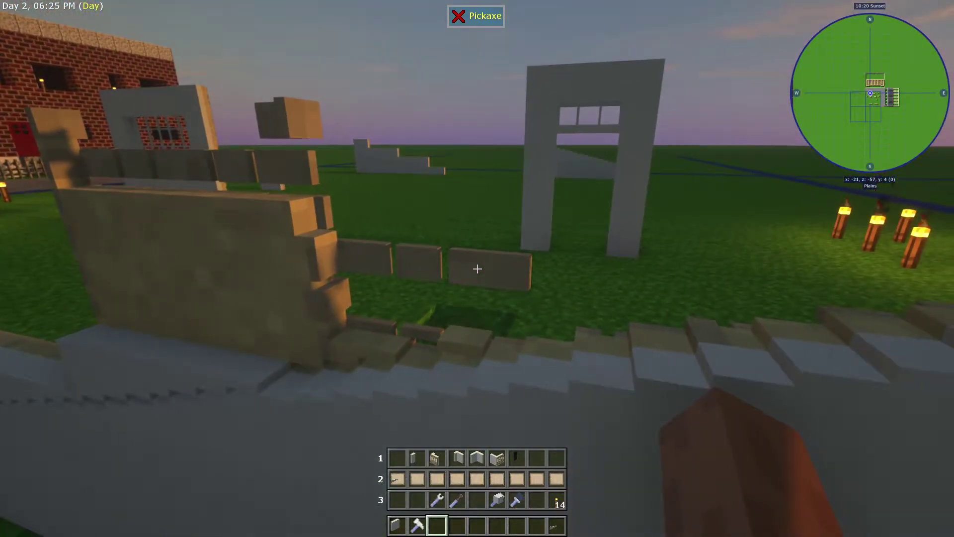
Break the tan and dark brick pieces along the brick wall and at grass level.
click(478, 269)
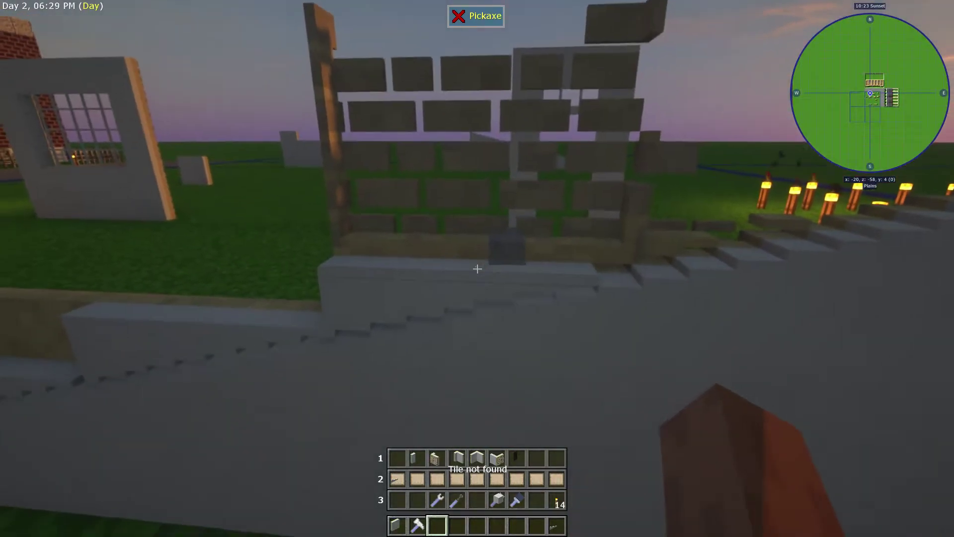
click(478, 269)
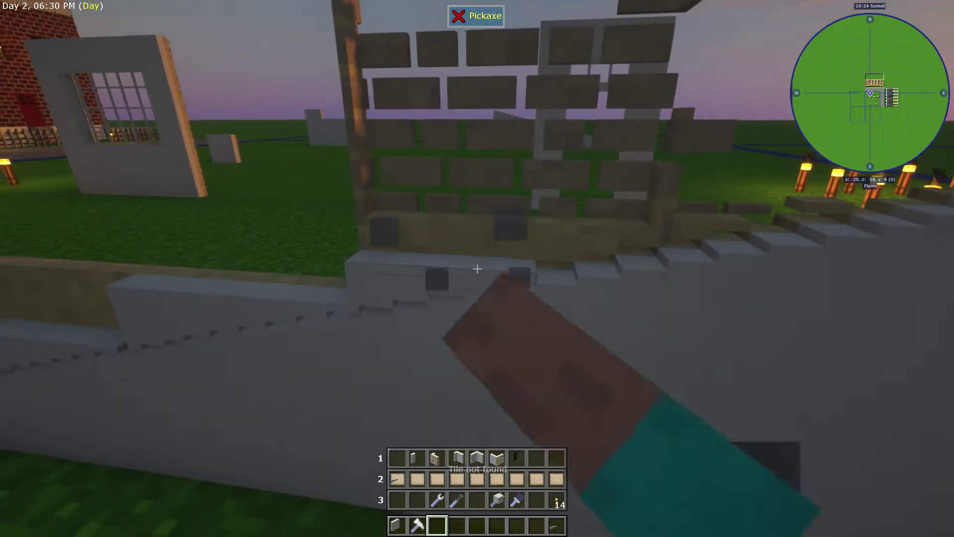
click(477, 269)
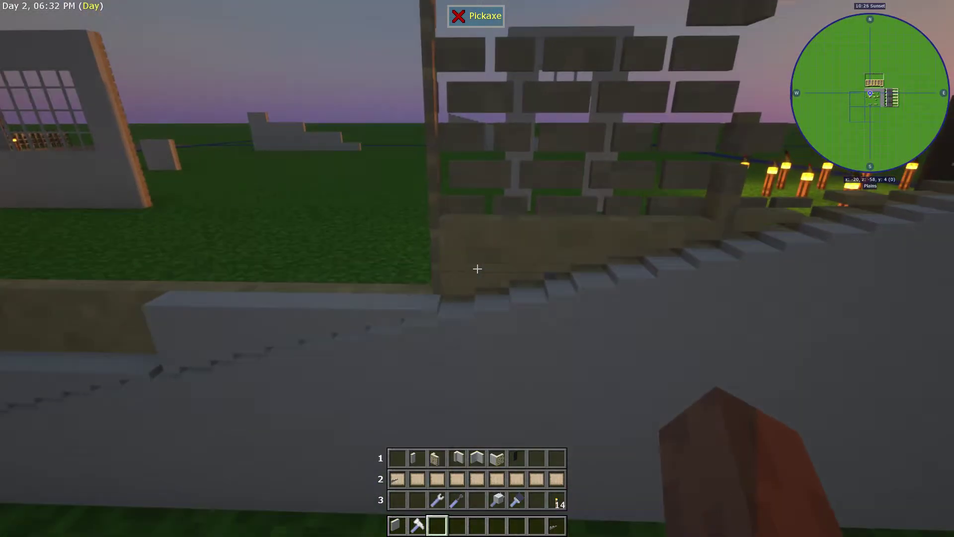
click(477, 269)
click(478, 268)
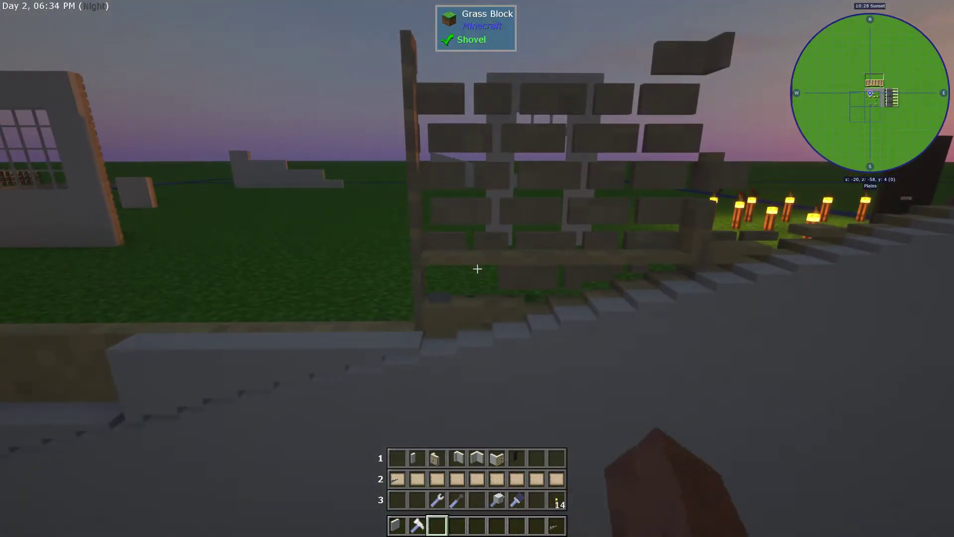
click(477, 269)
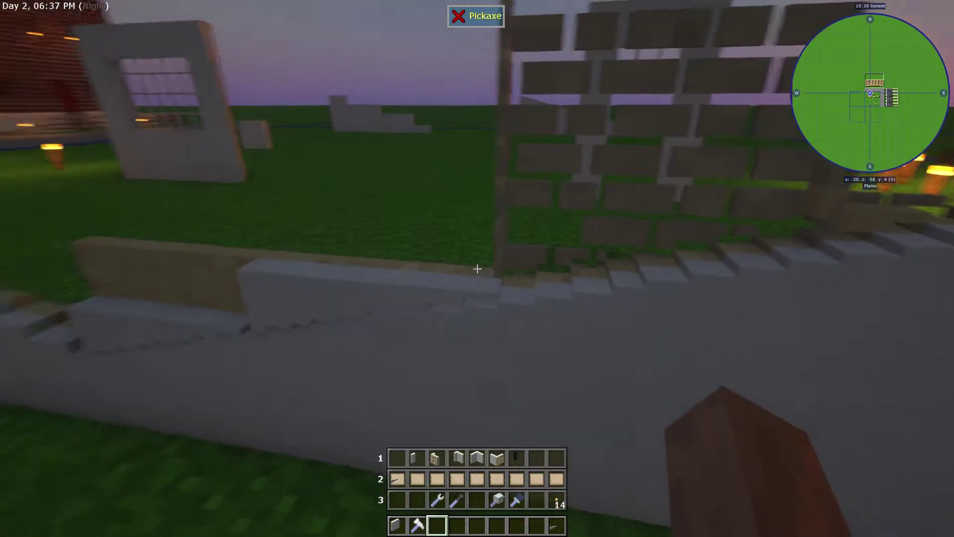
click(477, 268)
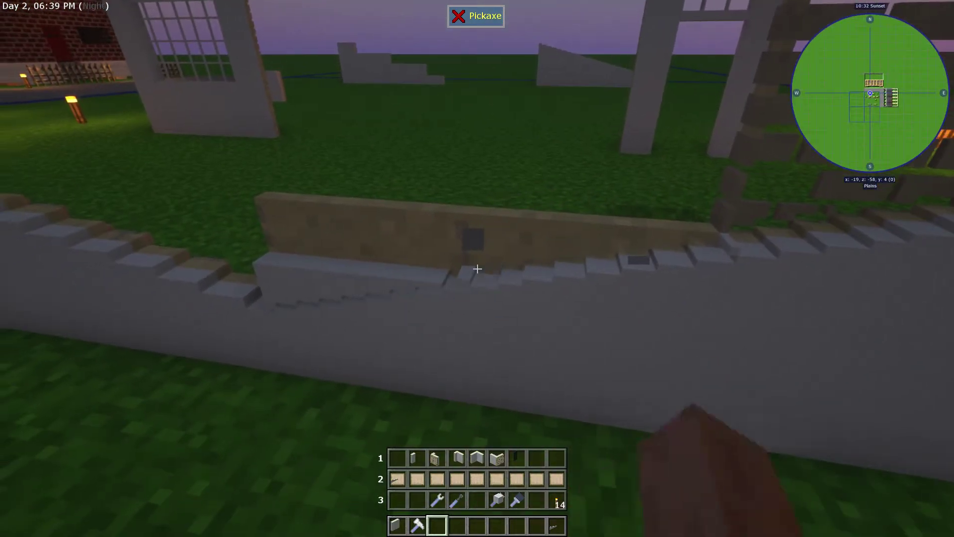
click(477, 269)
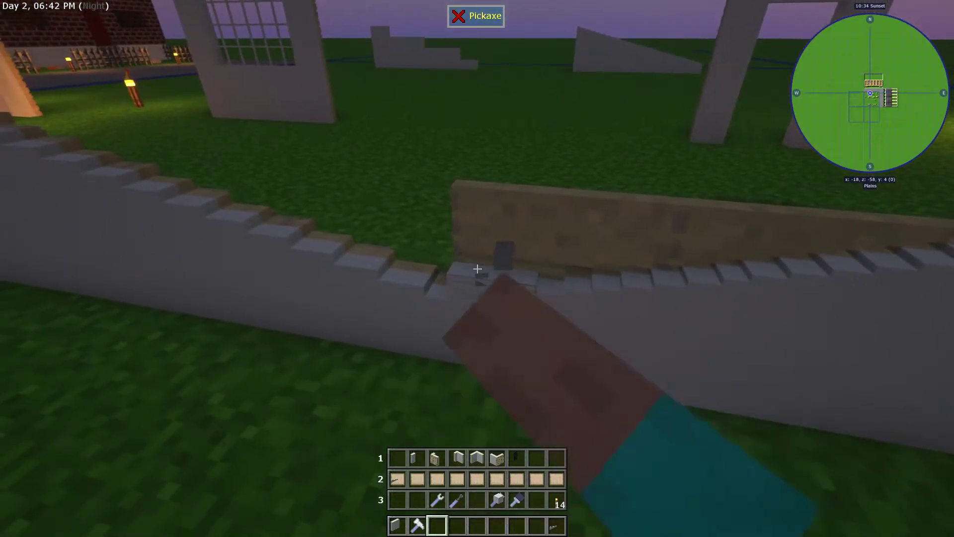
click(478, 268)
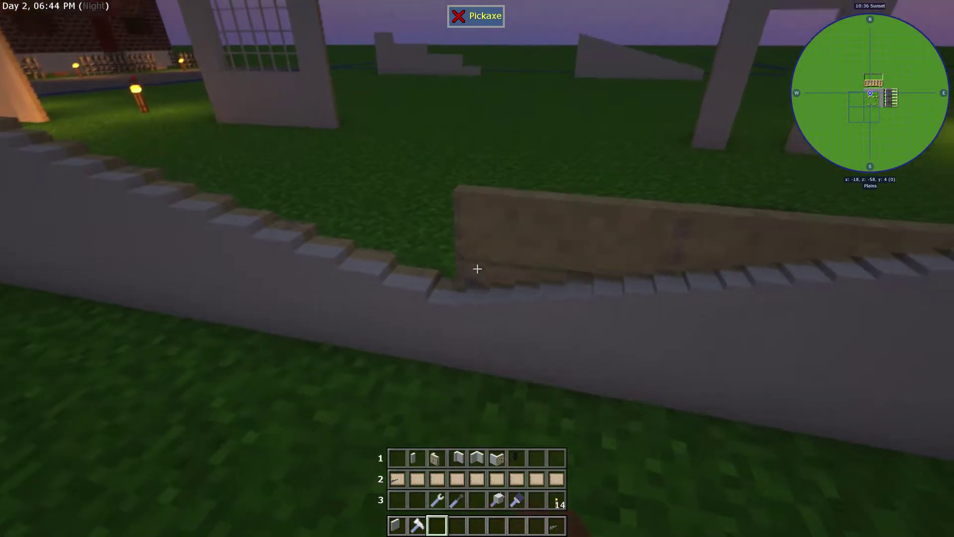
Clear the last brick fragments and stone brick pieces by the ramp.
click(477, 268)
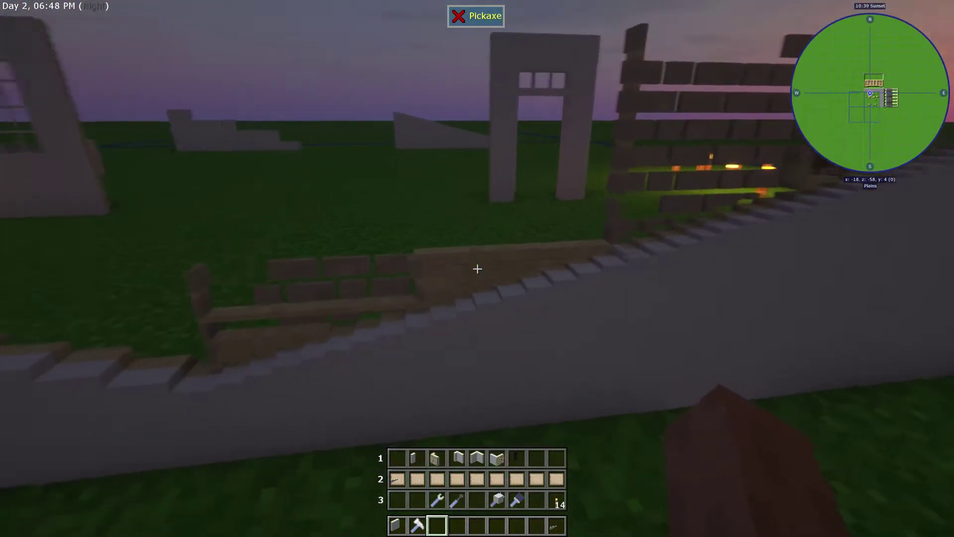
click(478, 269)
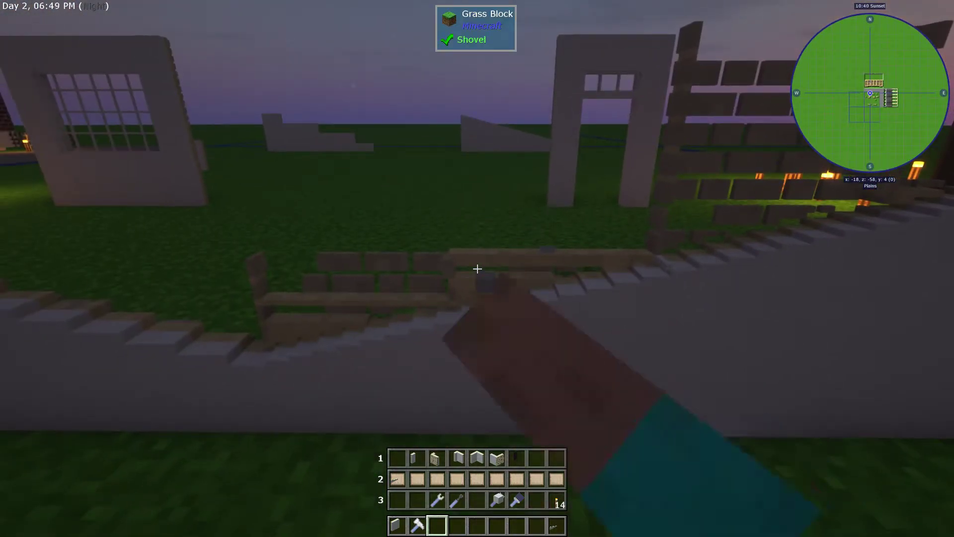
click(478, 268)
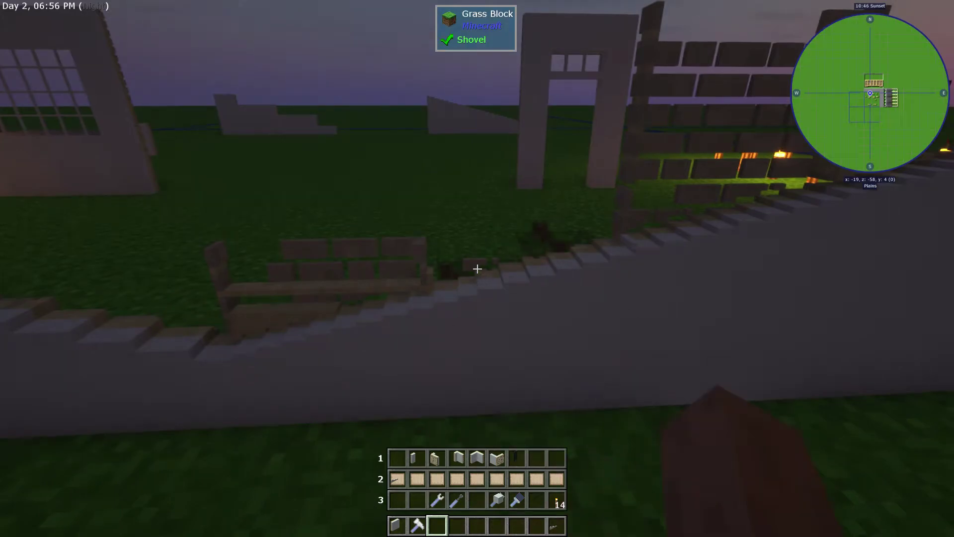
click(478, 268)
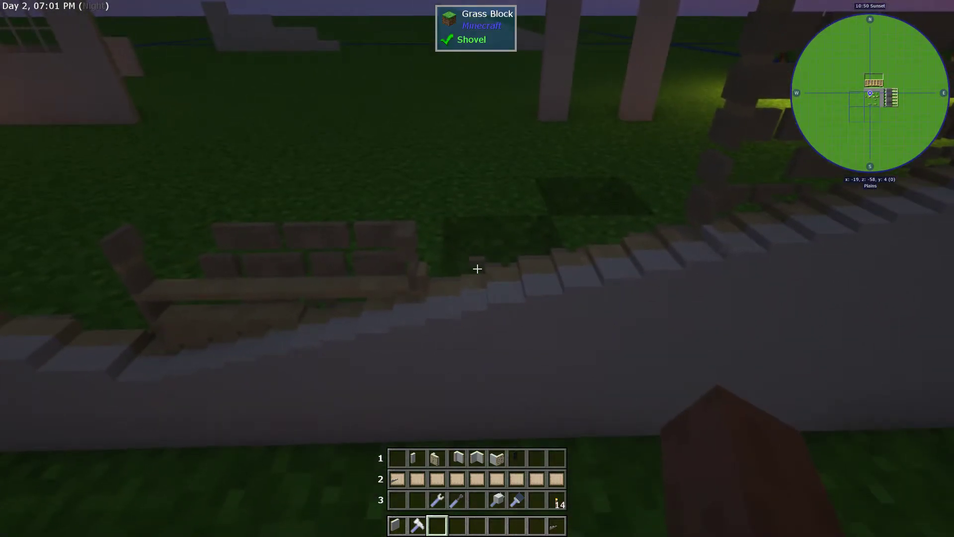
click(478, 268)
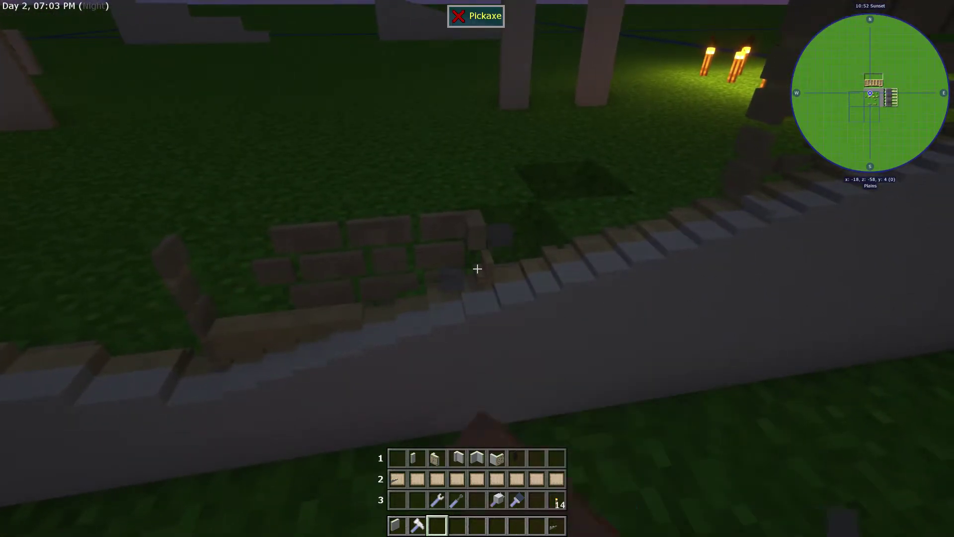
click(477, 268)
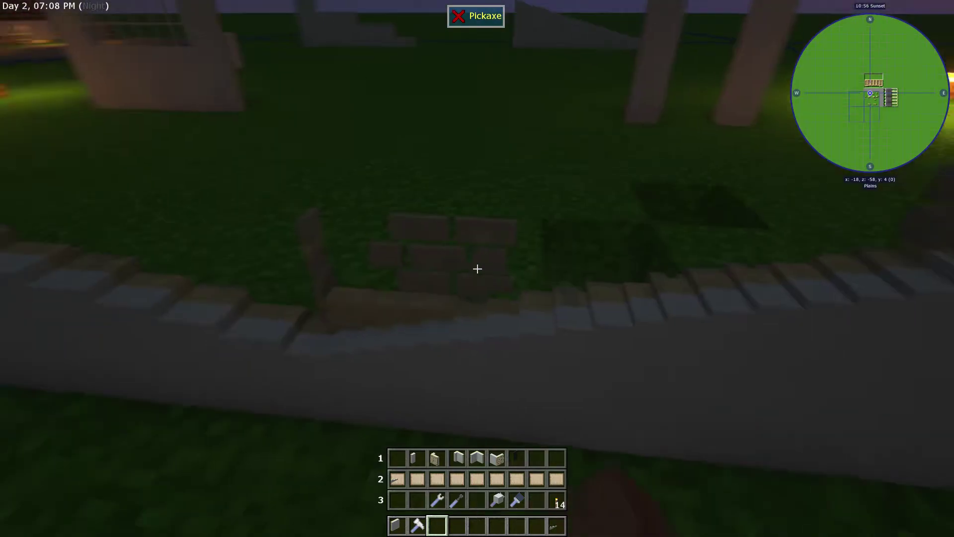
click(477, 269)
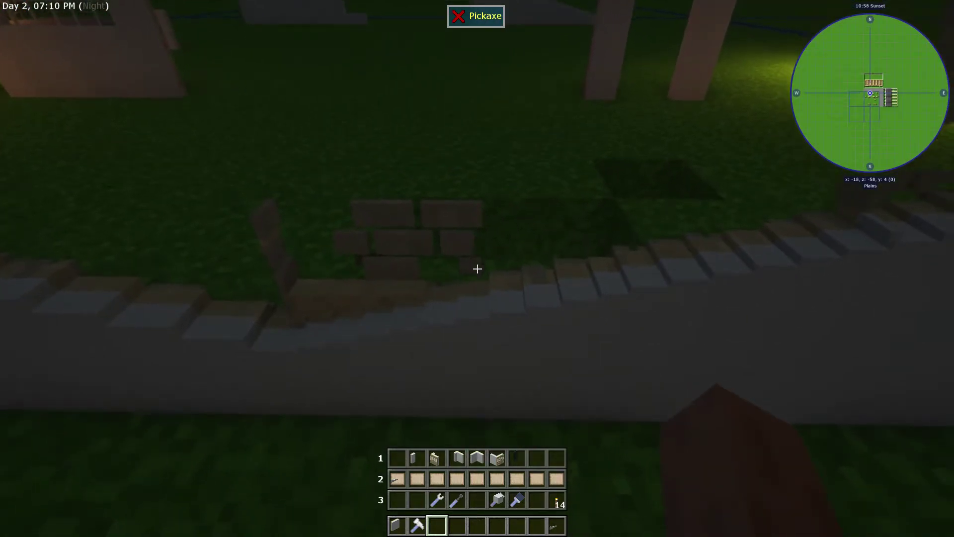
click(477, 268)
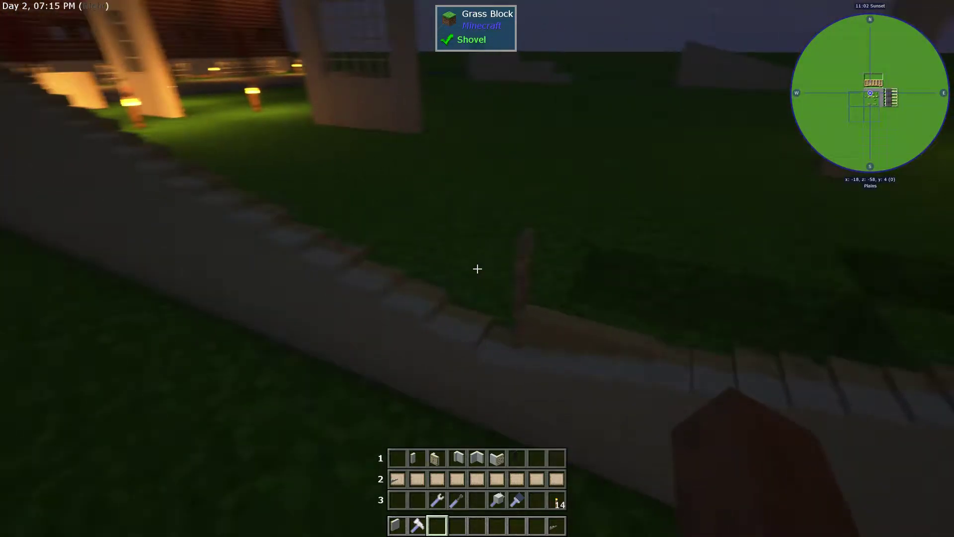
click(478, 268)
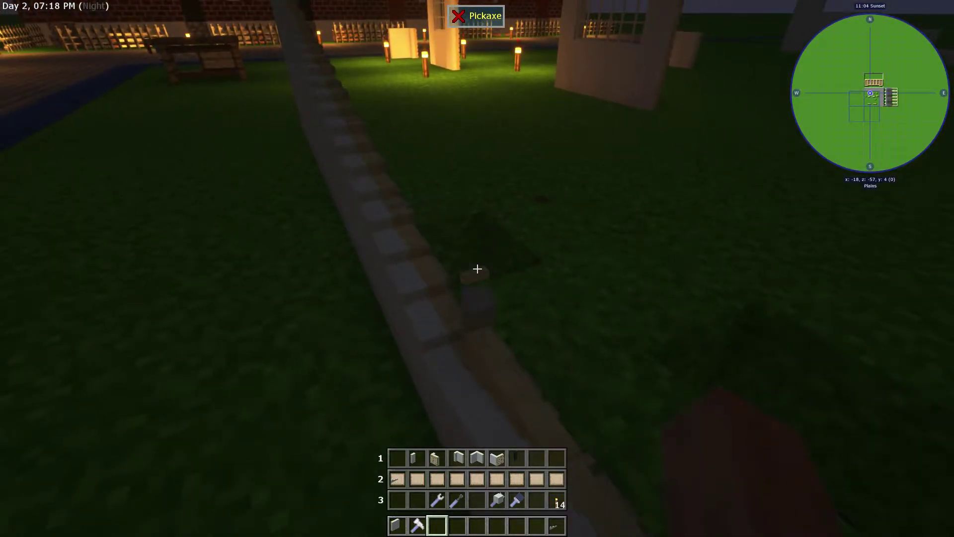
click(478, 268)
click(478, 269)
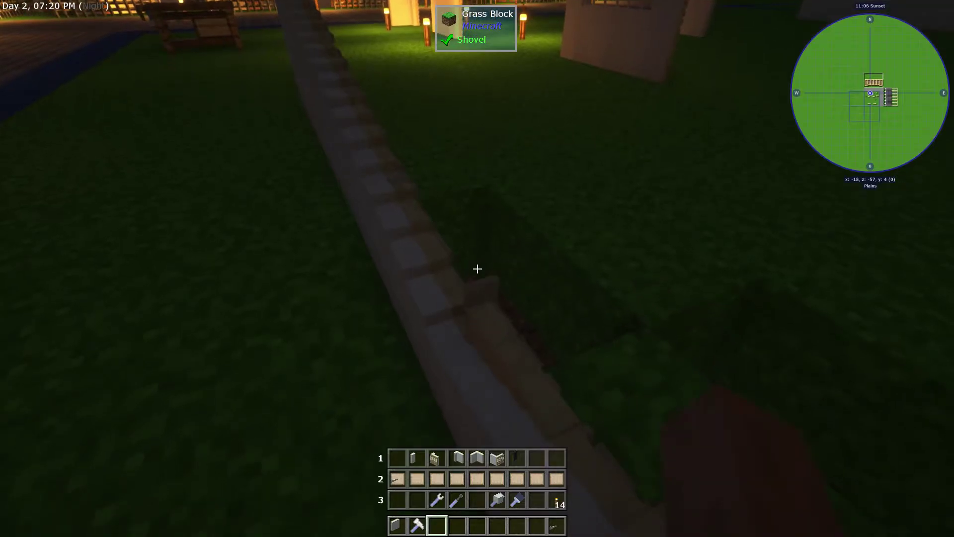
middle_click(477, 268)
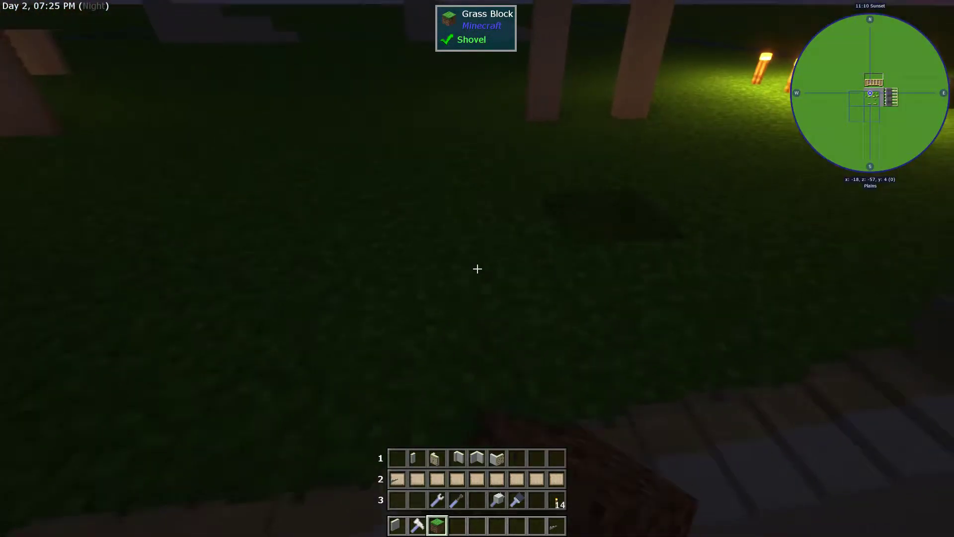
scroll(477, 268, down, 1)
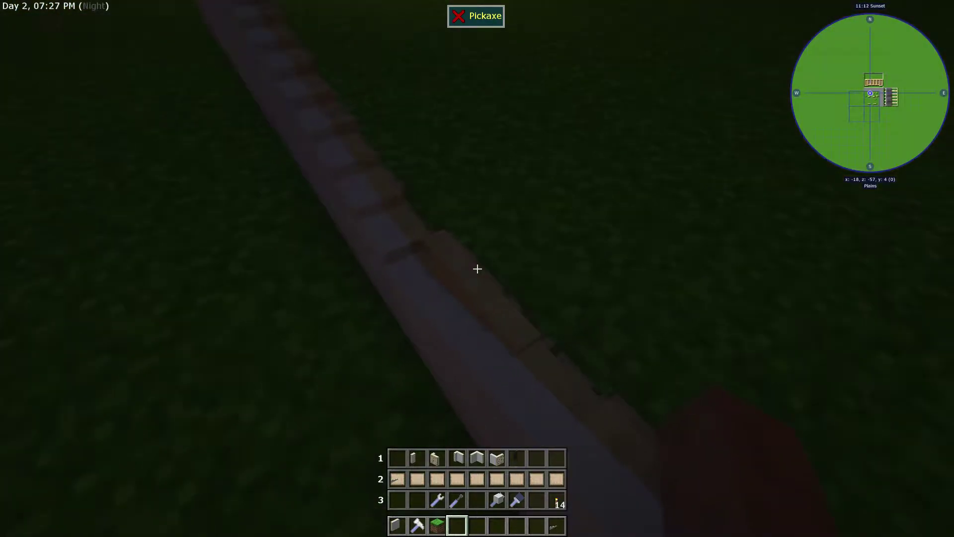
click(477, 269)
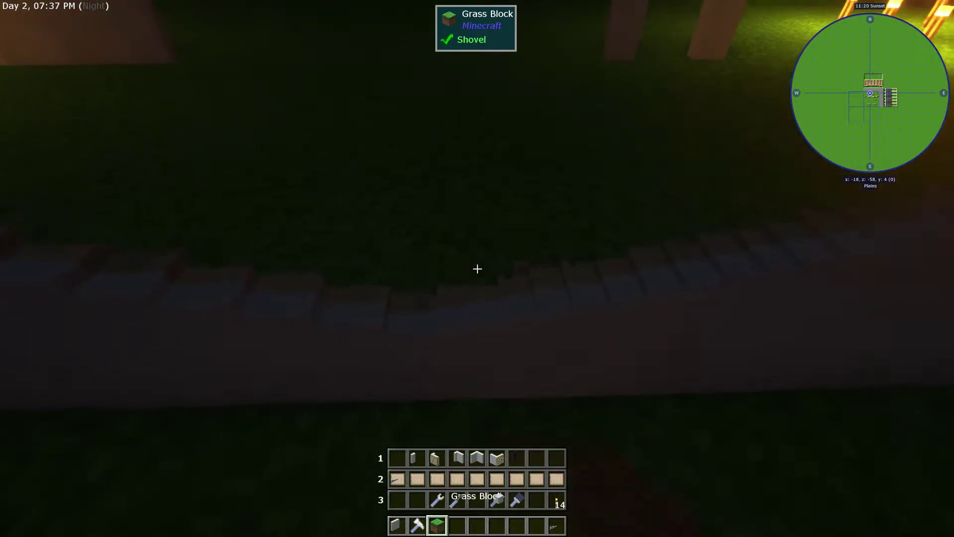
click(478, 268)
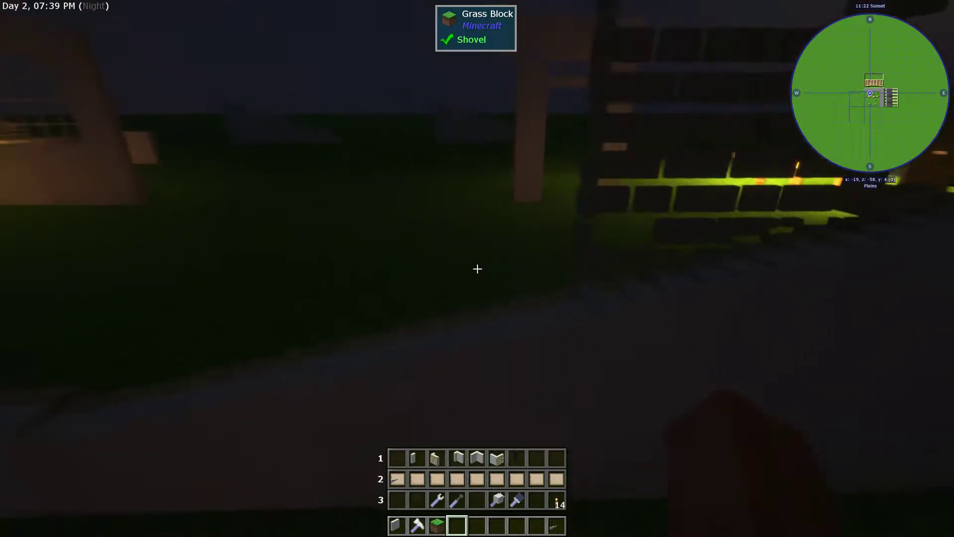
key(w)
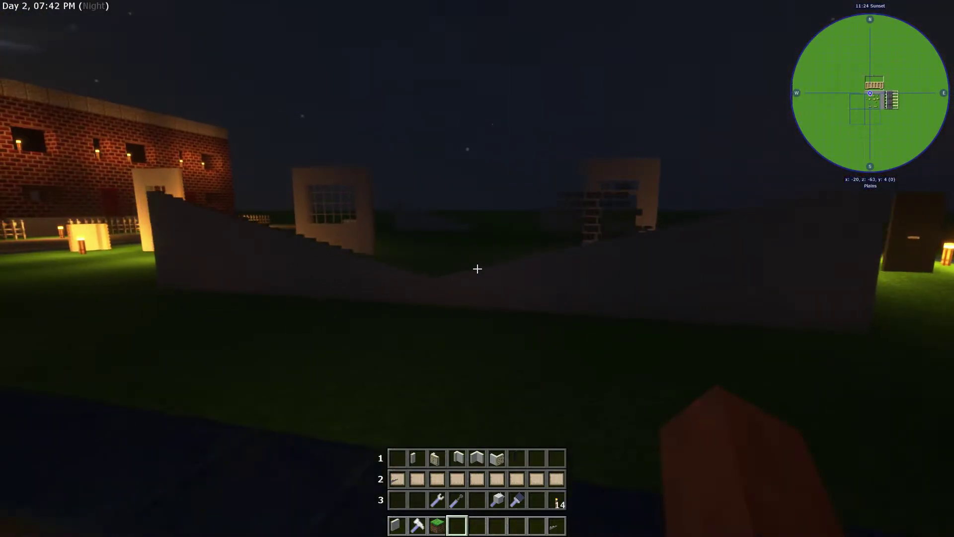
key(s)
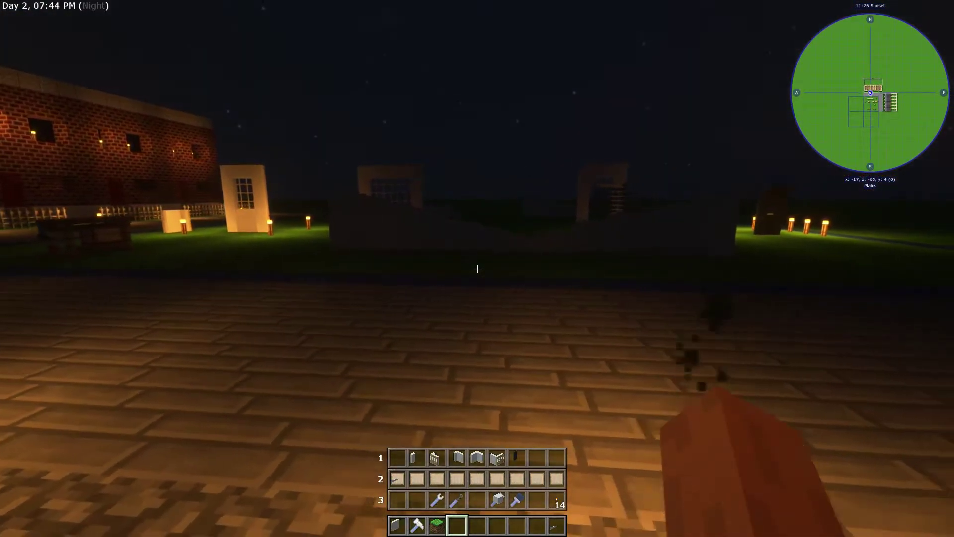
key(w)
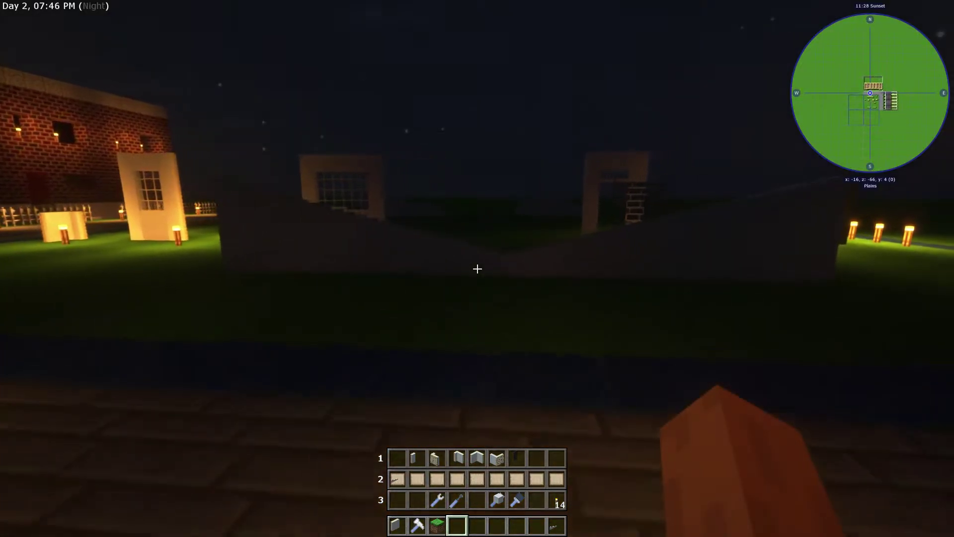
click(477, 268)
key(w)
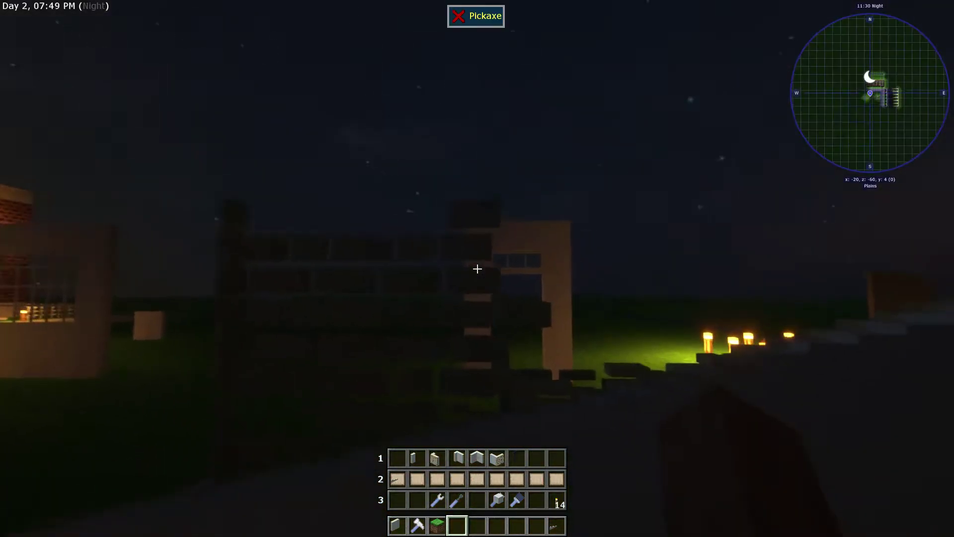
click(477, 269)
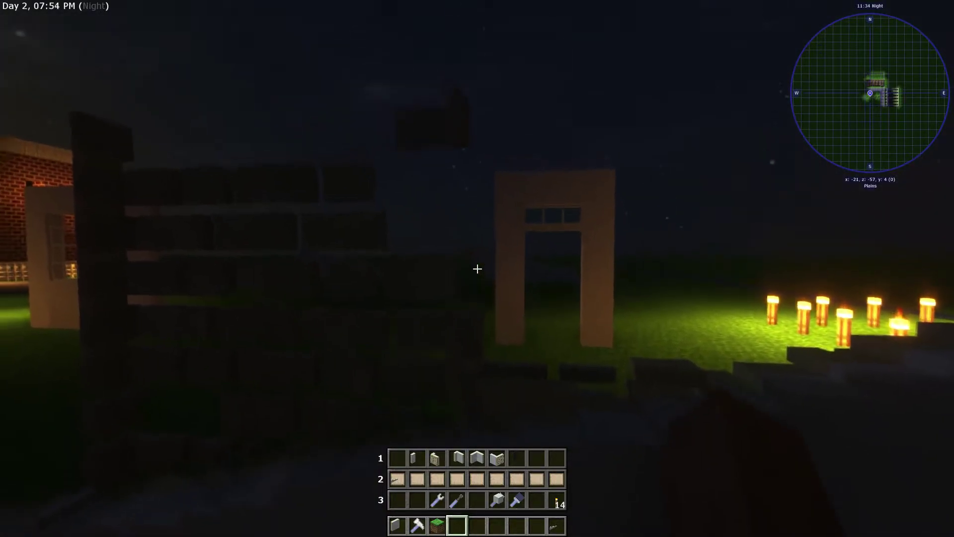
click(477, 269)
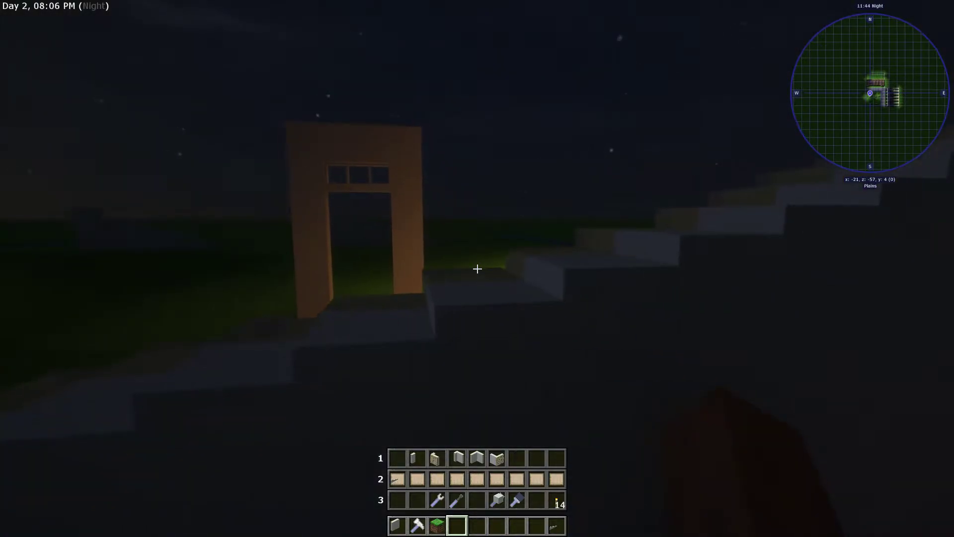
Walk back onto the grass beside the brick terrace wall, switching hotbar slots on the way.
key(w)
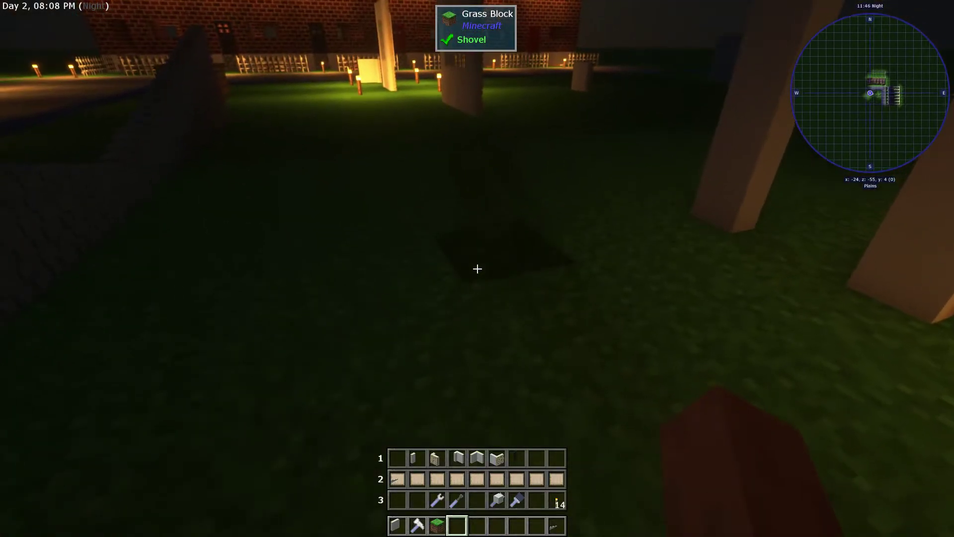
key(3)
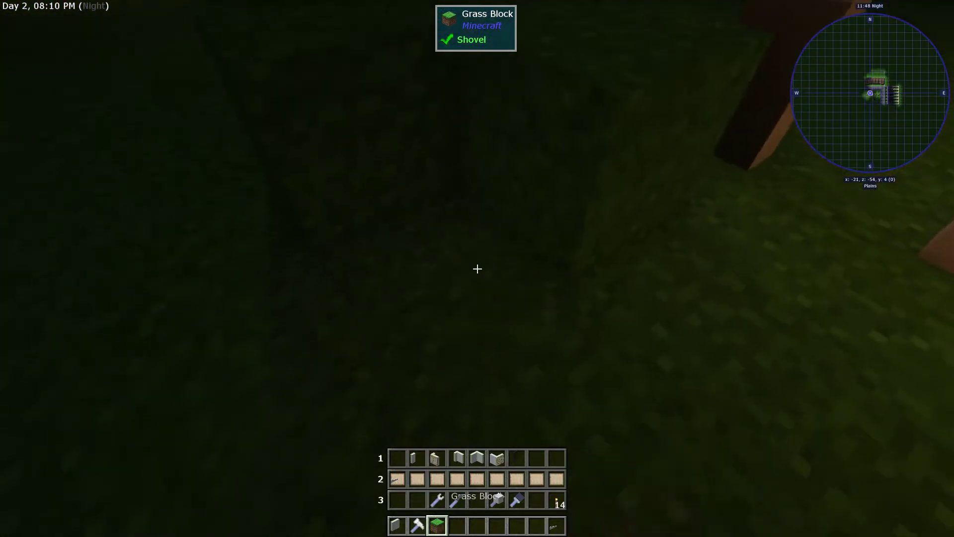
key(4)
key(w)
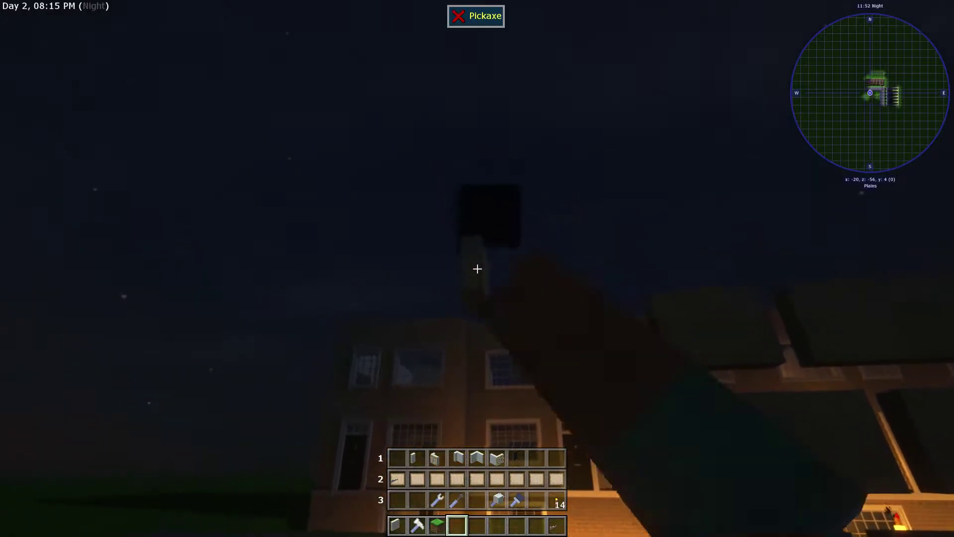
key(w)
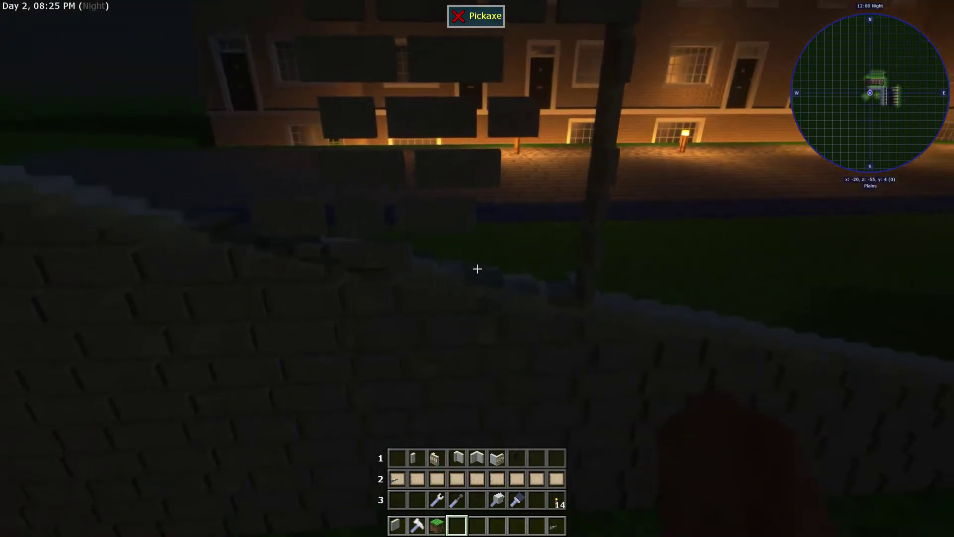
key(w)
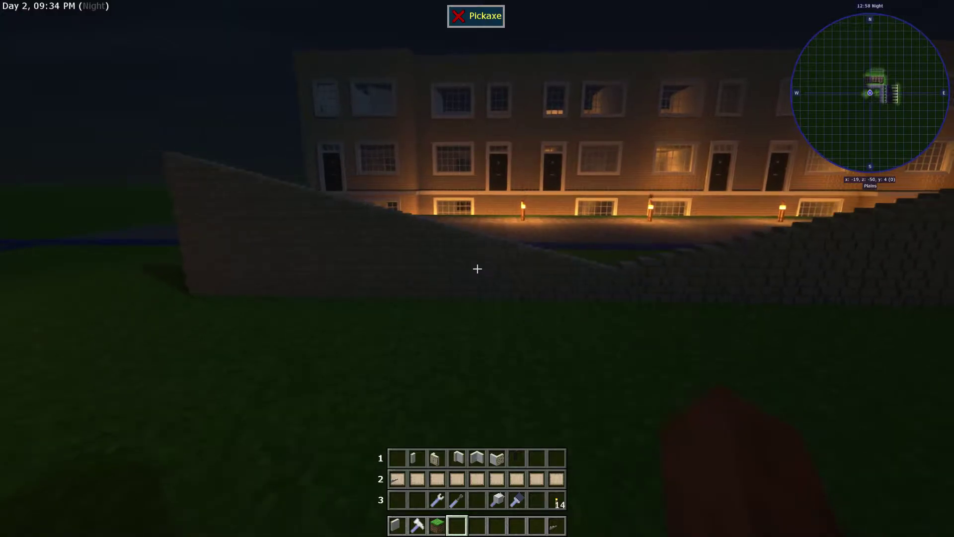
key(w)
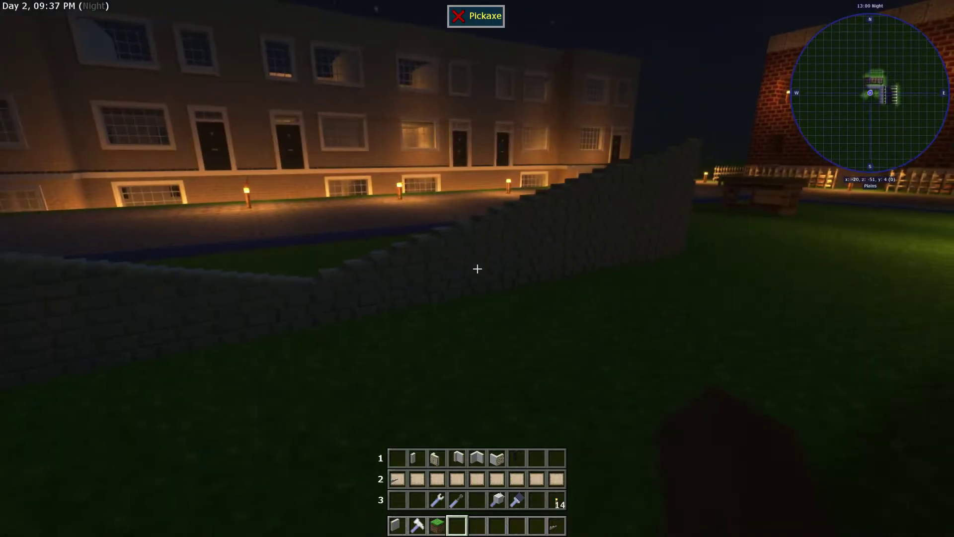
key(w)
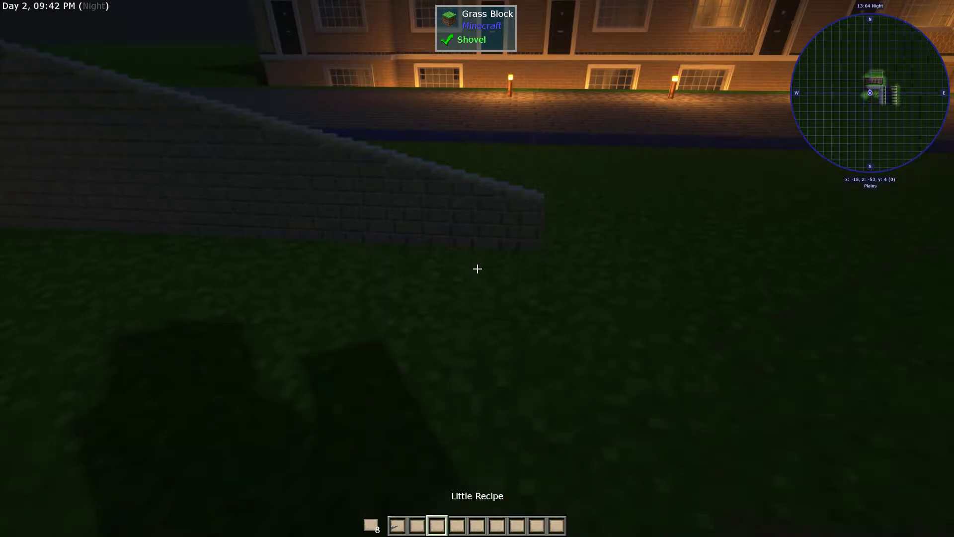
scroll(477, 269, up, 1)
With the Little Recipe, mark the first and far corners of the brick wall.
key(w)
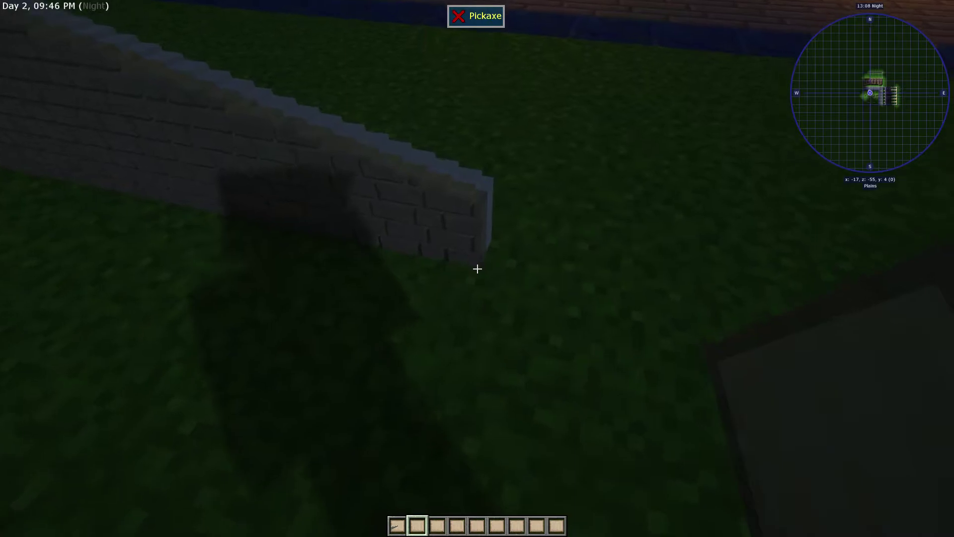
click(477, 269)
key(w)
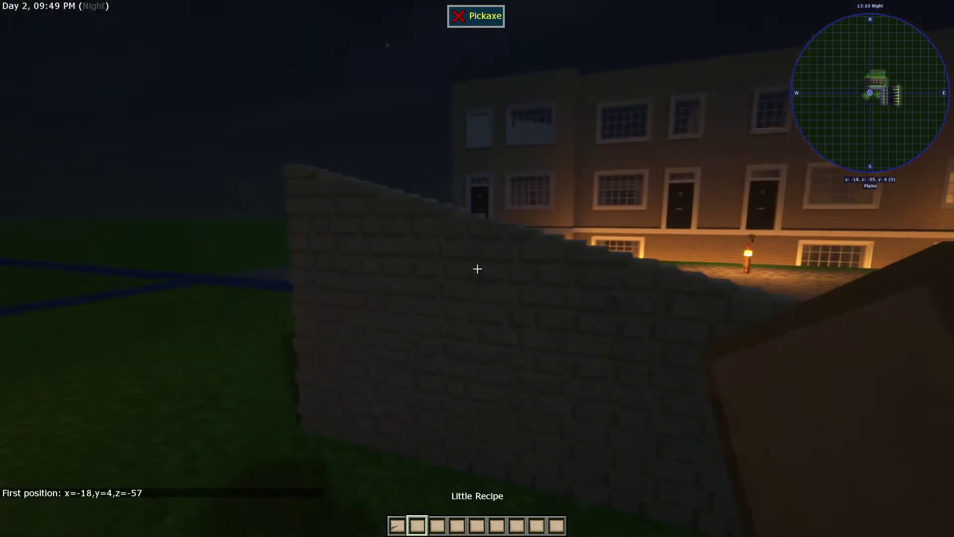
key(w)
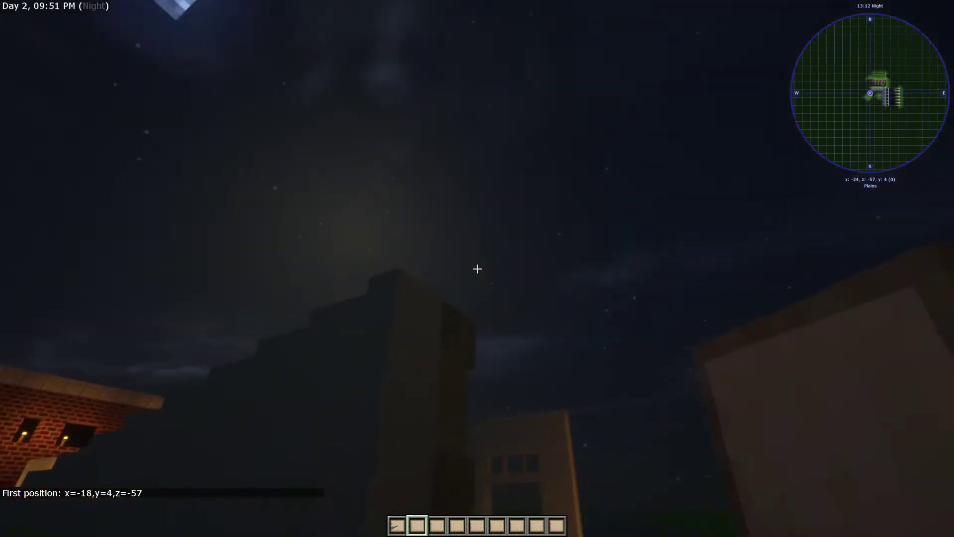
right_click(478, 268)
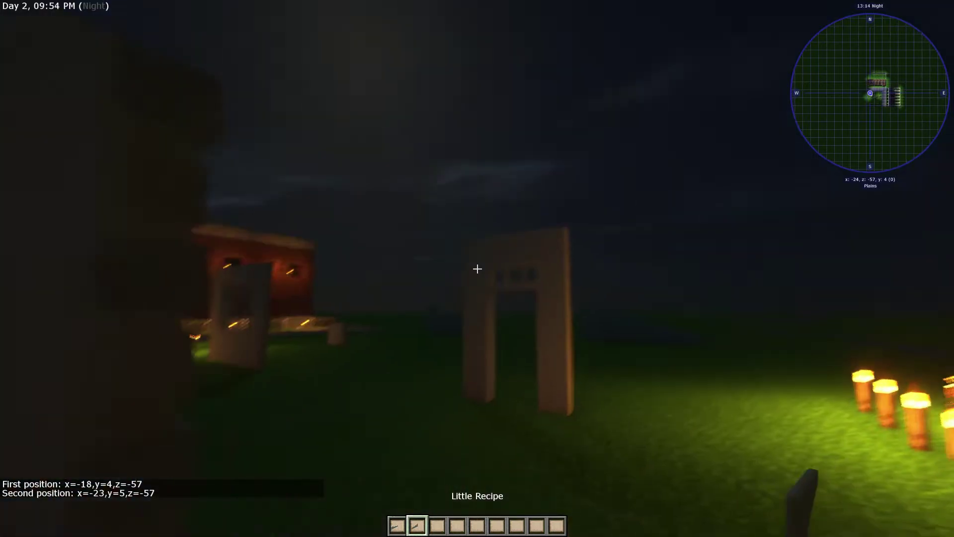
Open the Little Recipe screen for the marked wall region.
key(w)
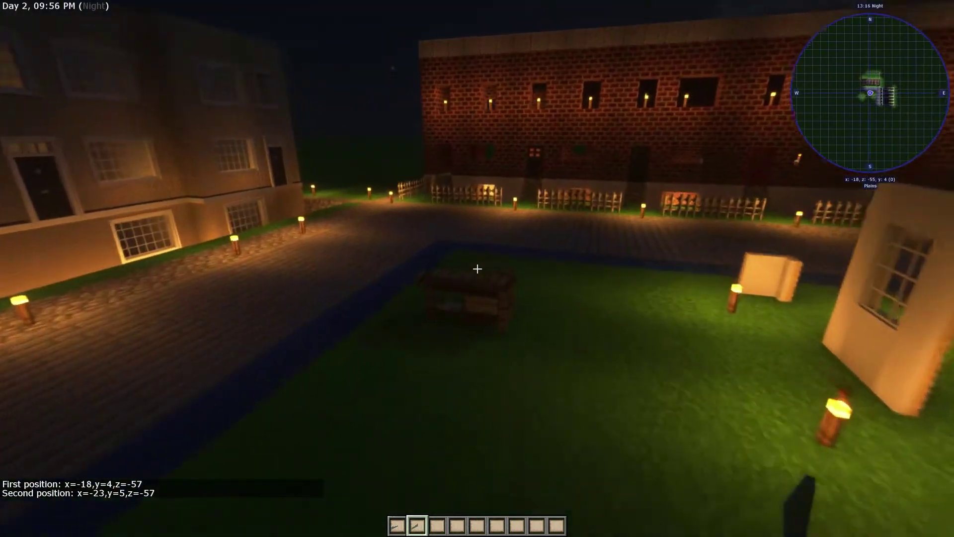
right_click(477, 269)
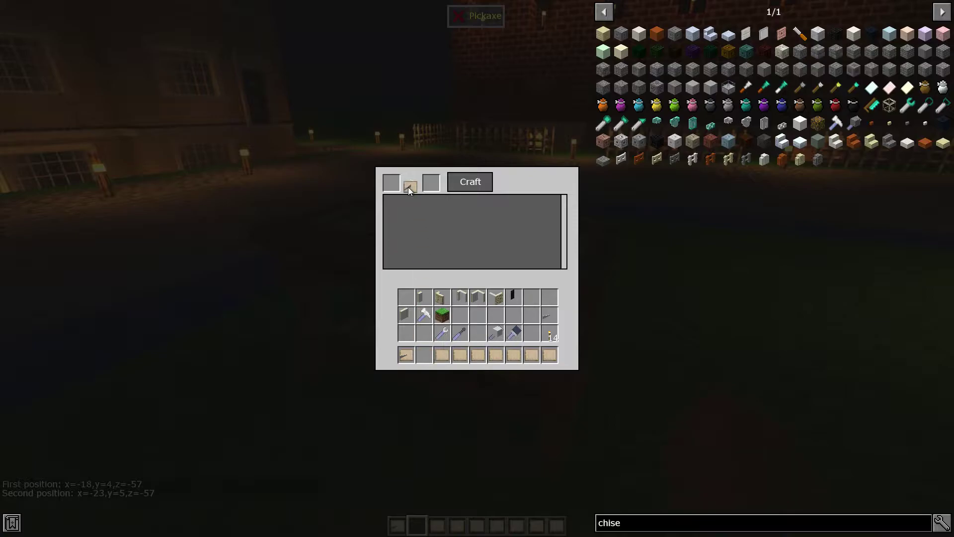
key(Escape)
right_click(478, 268)
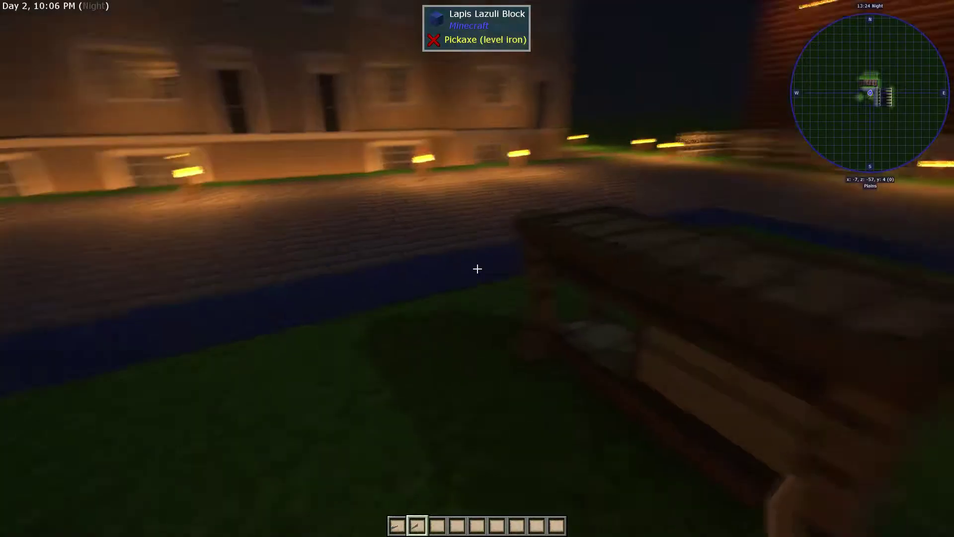
right_click(478, 268)
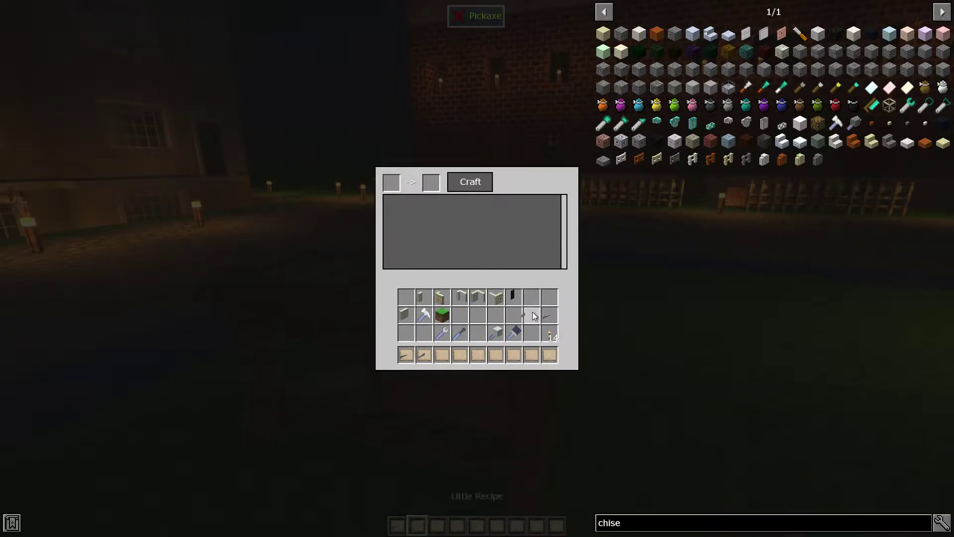
Place the saved structure as a solid building and fly up over the roof.
key(Escape)
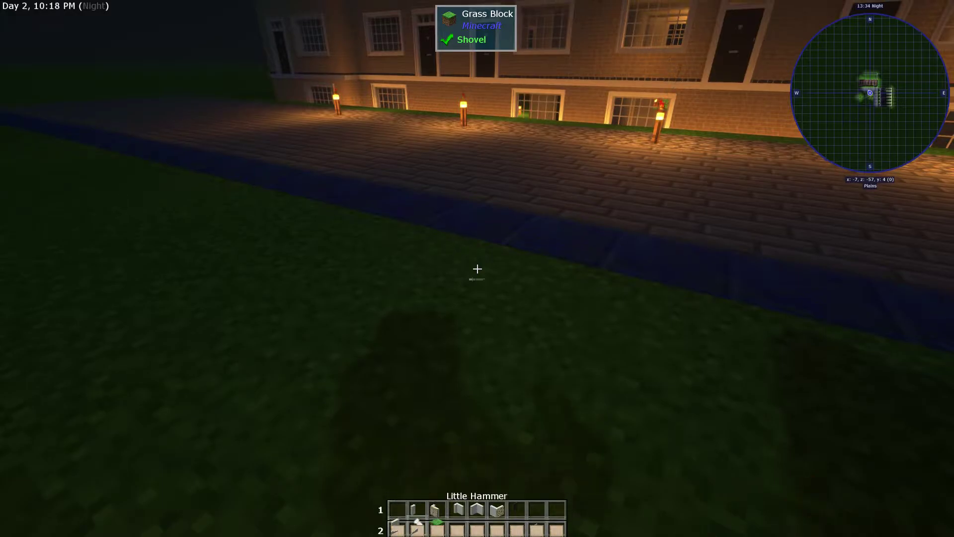
scroll(478, 269, down, 2)
scroll(477, 268, down, 4)
scroll(478, 268, down, 1)
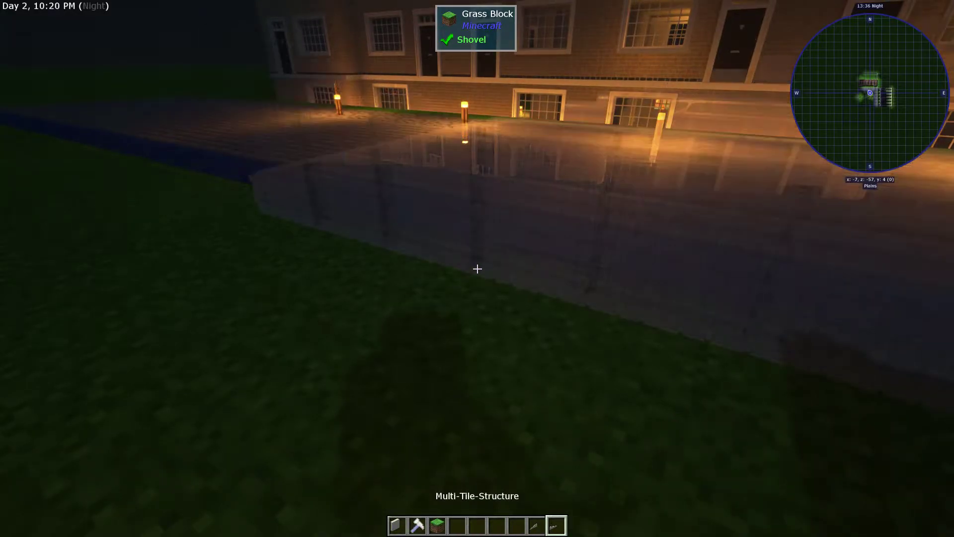
right_click(478, 269)
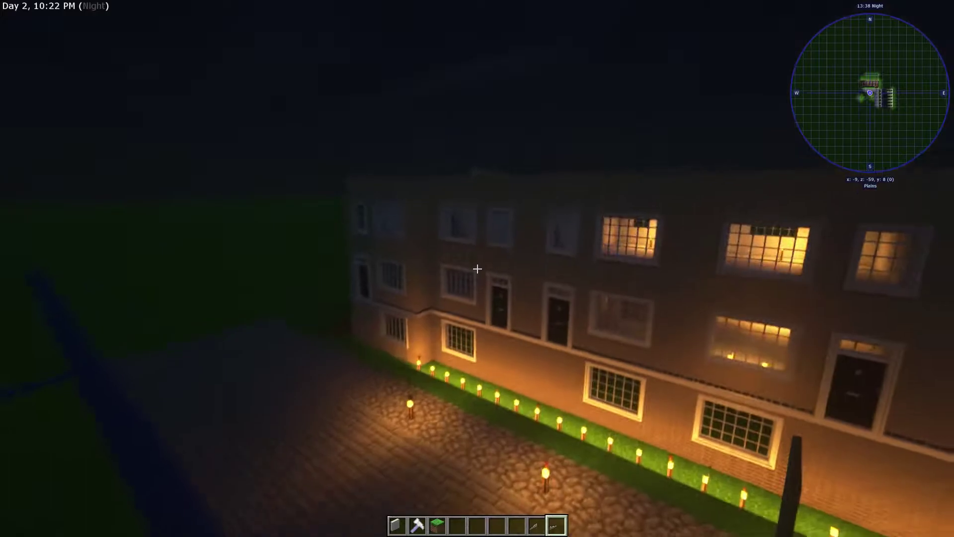
key(w)
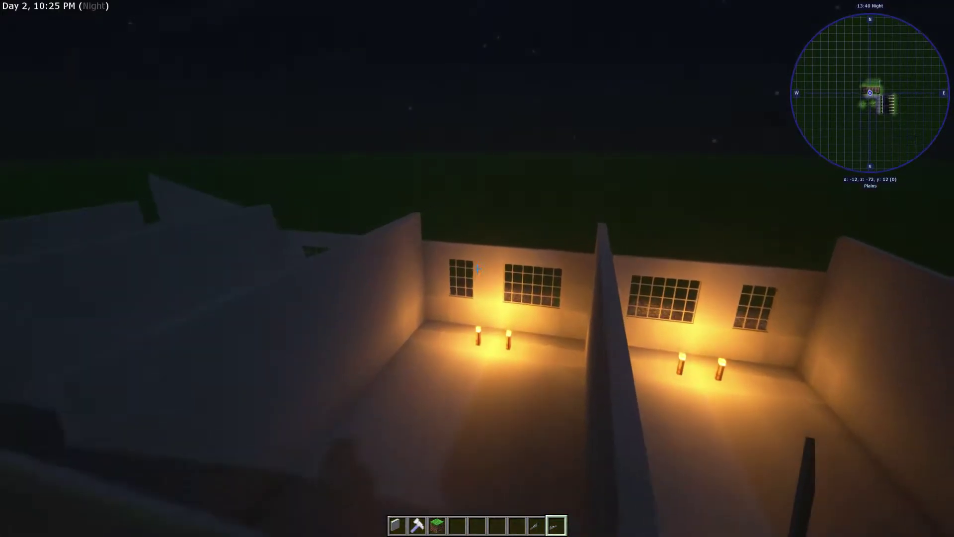
key(w)
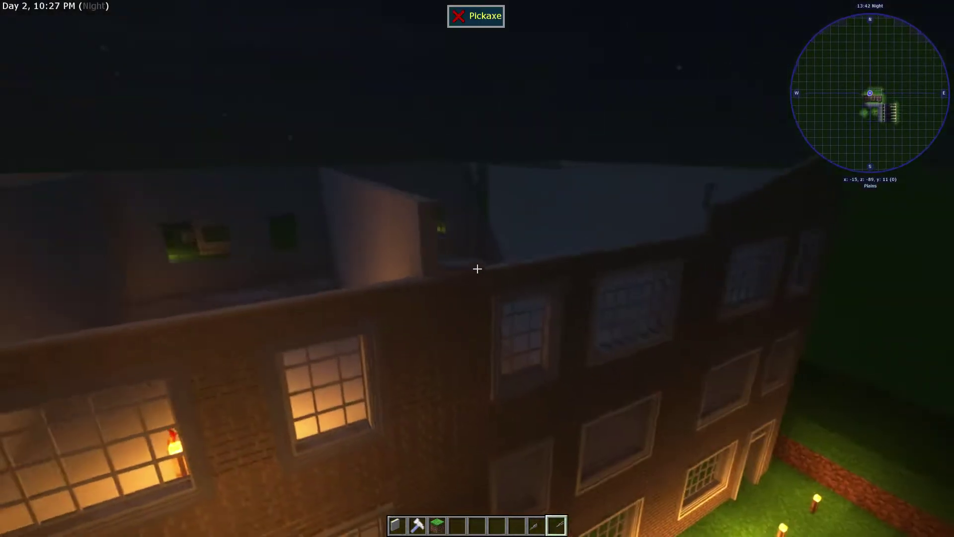
Fly over the building and descend onto the torch-lit lawn beside the wall.
key(shift)
key(a)
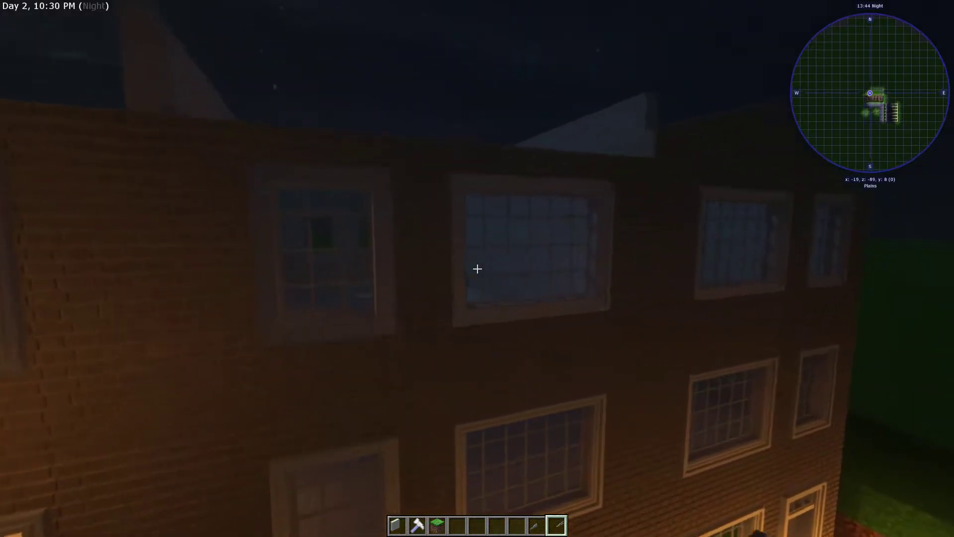
key(space)
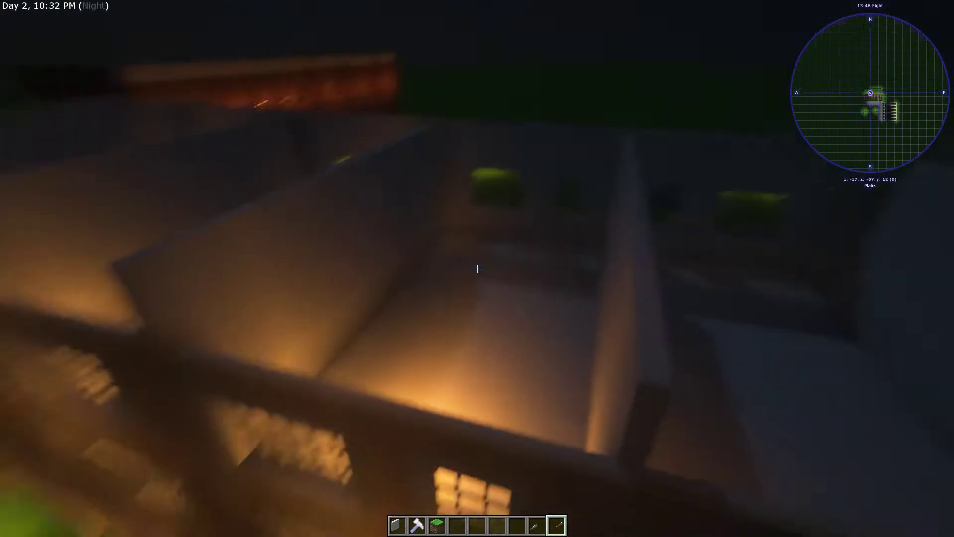
key(a)
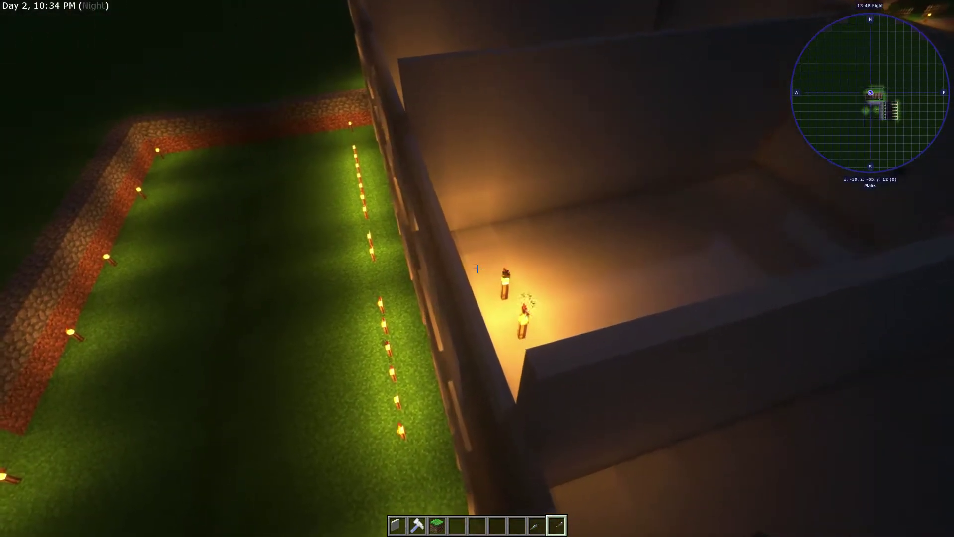
key(shift)
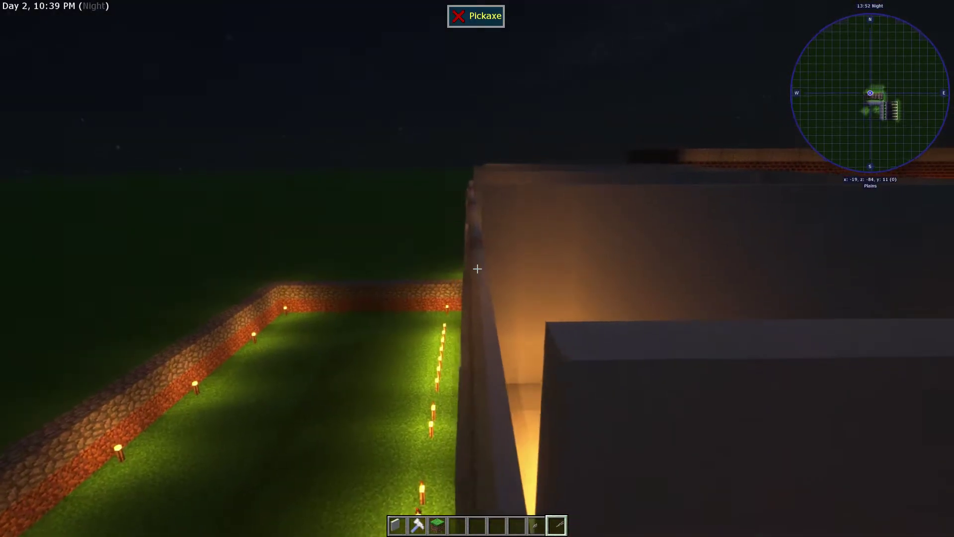
key(4)
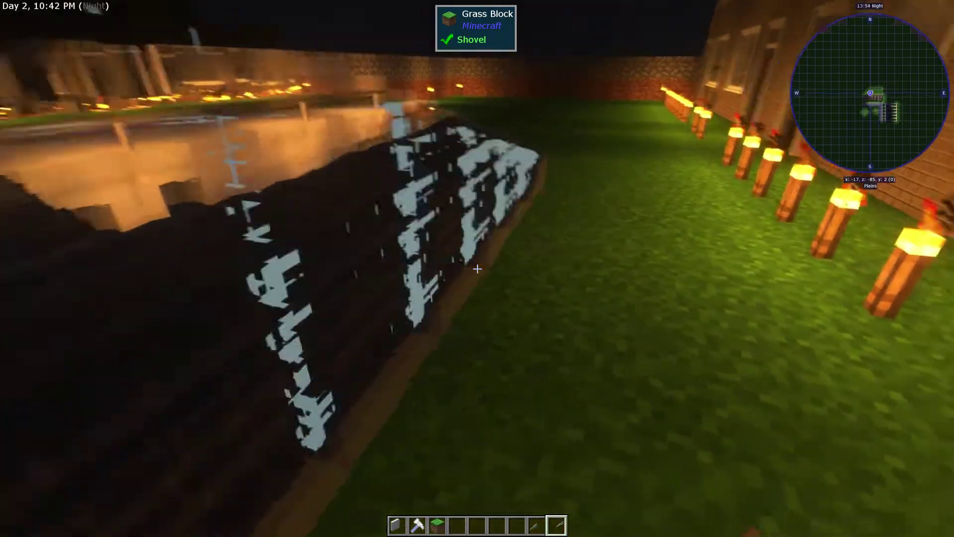
Stack grass blocks into a column, break it, and place a new base block.
key(3)
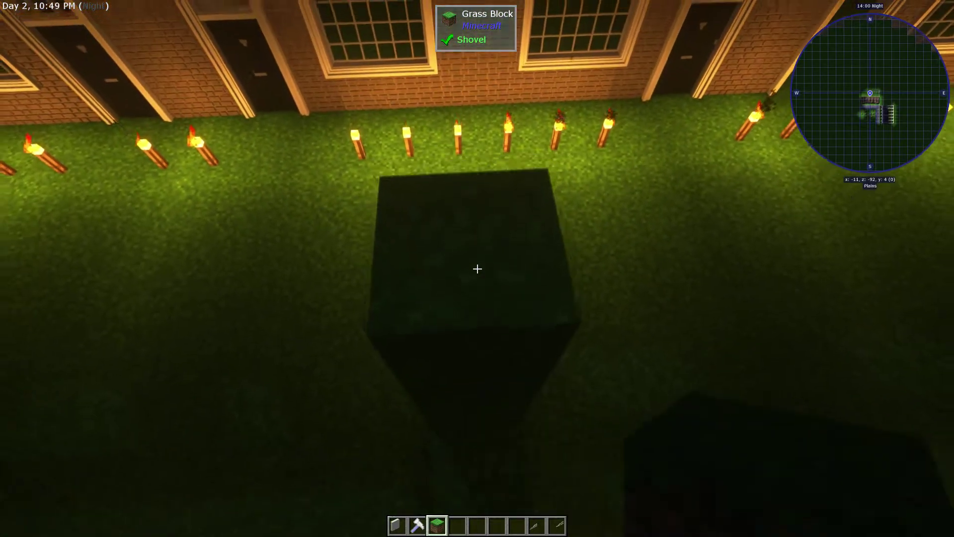
right_click(478, 269)
right_click(478, 269)
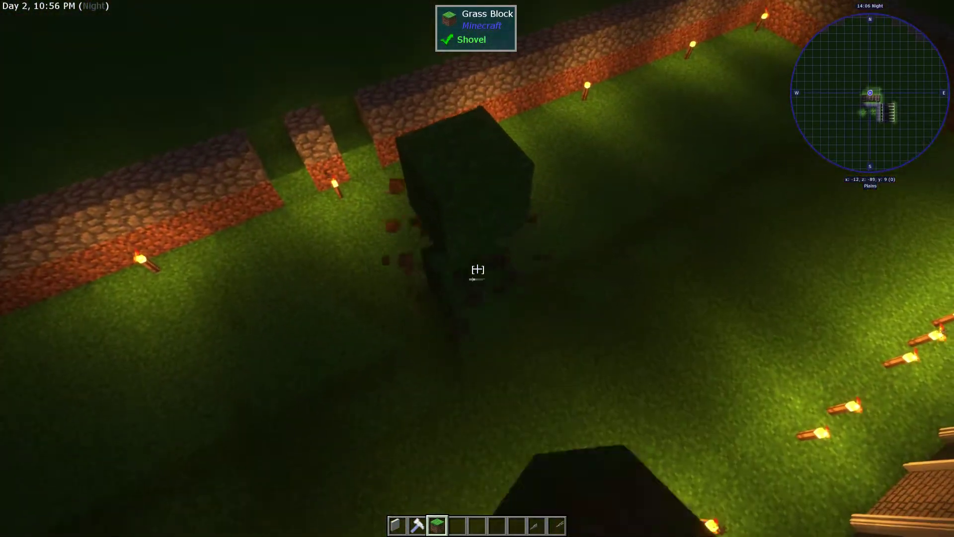
click(477, 269)
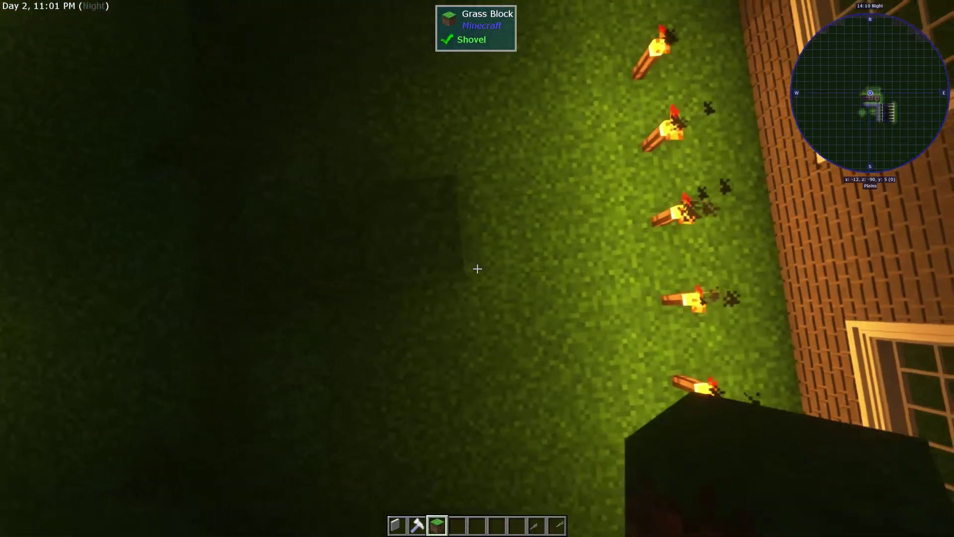
right_click(477, 269)
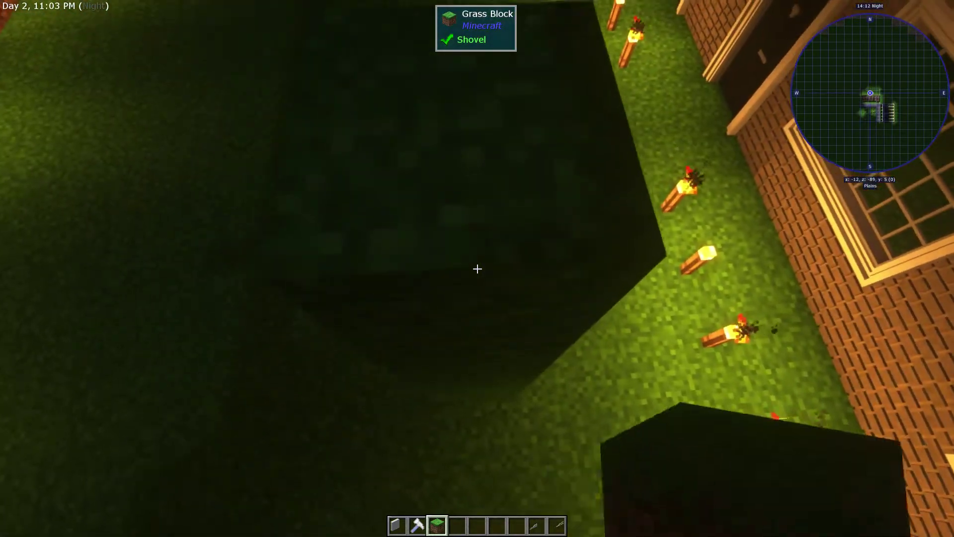
Rise beside the brick facade while placing grass blocks underneath to build upward.
key(space)
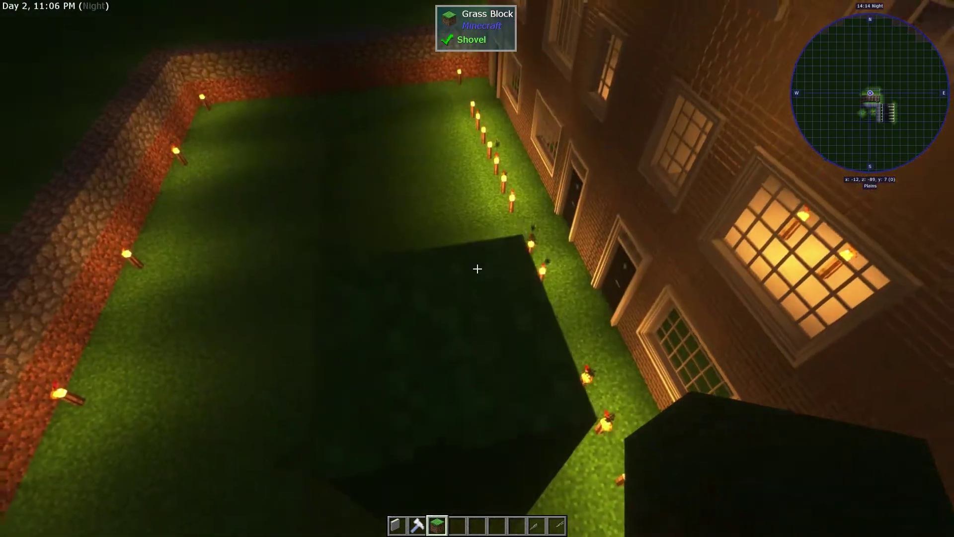
key(space)
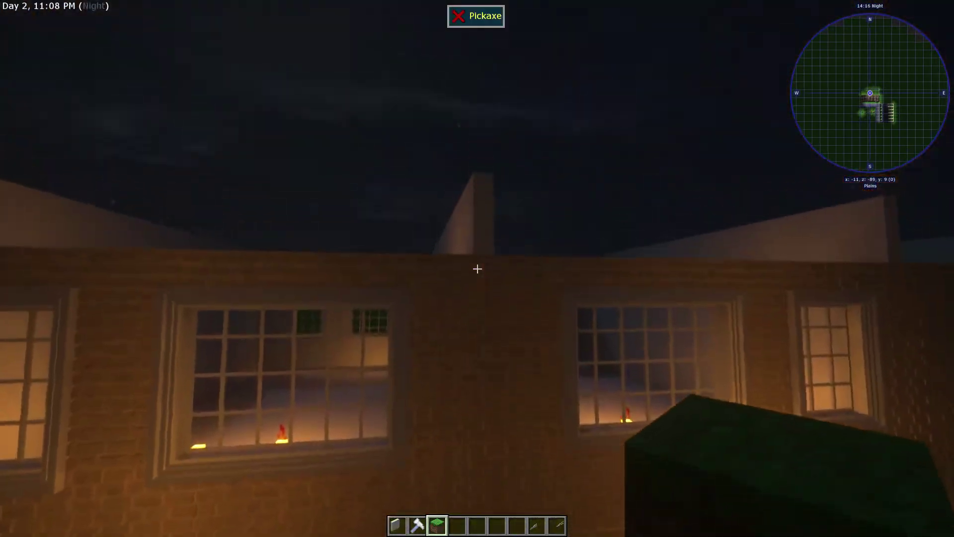
key(space)
right_click(477, 269)
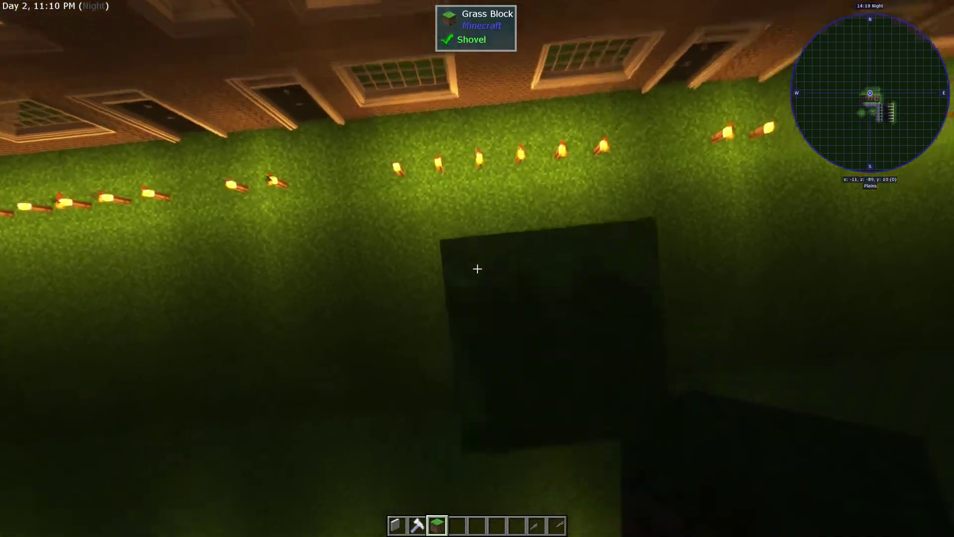
key(space)
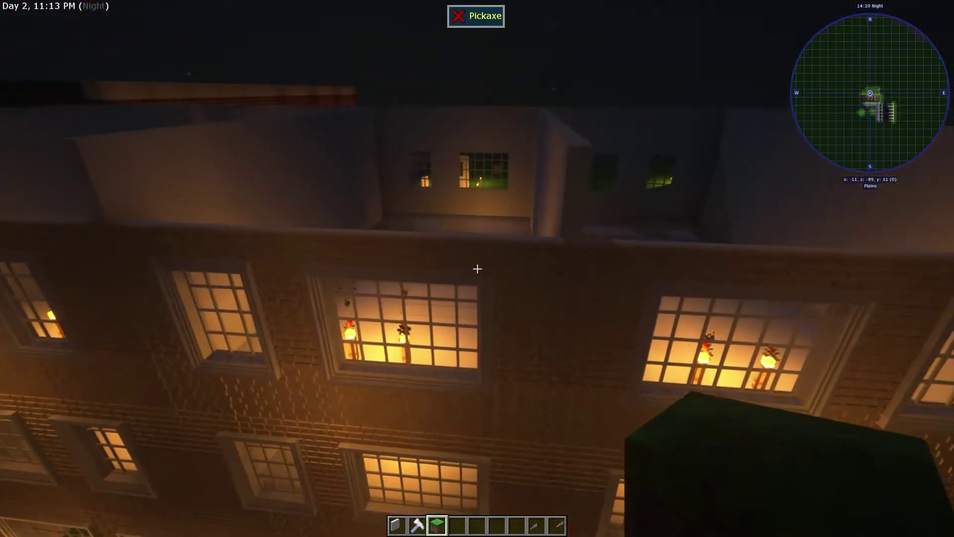
scroll(478, 269, down, 4)
scroll(478, 269, down, 1)
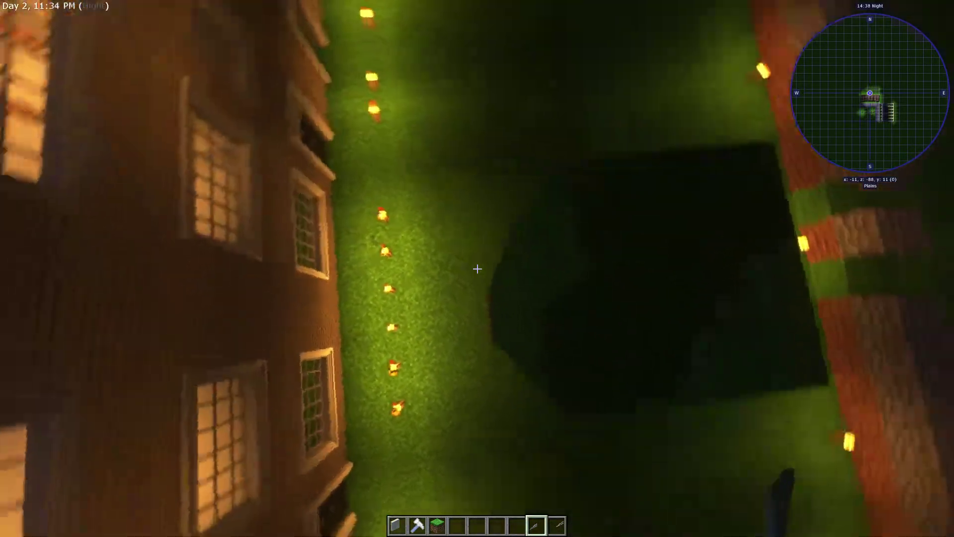
scroll(477, 268, up, 3)
scroll(477, 268, up, 2)
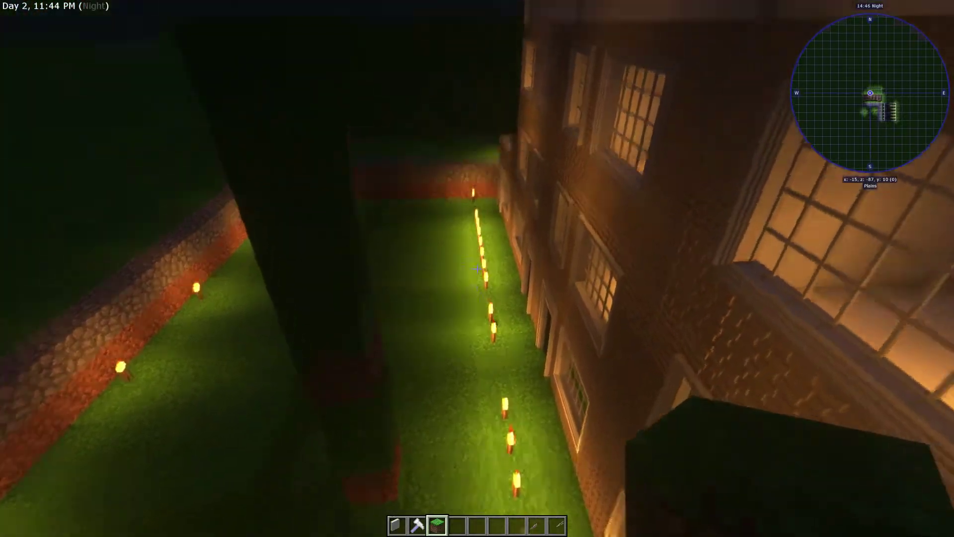
Walk past the grass column and along the lit building's front.
key(w)
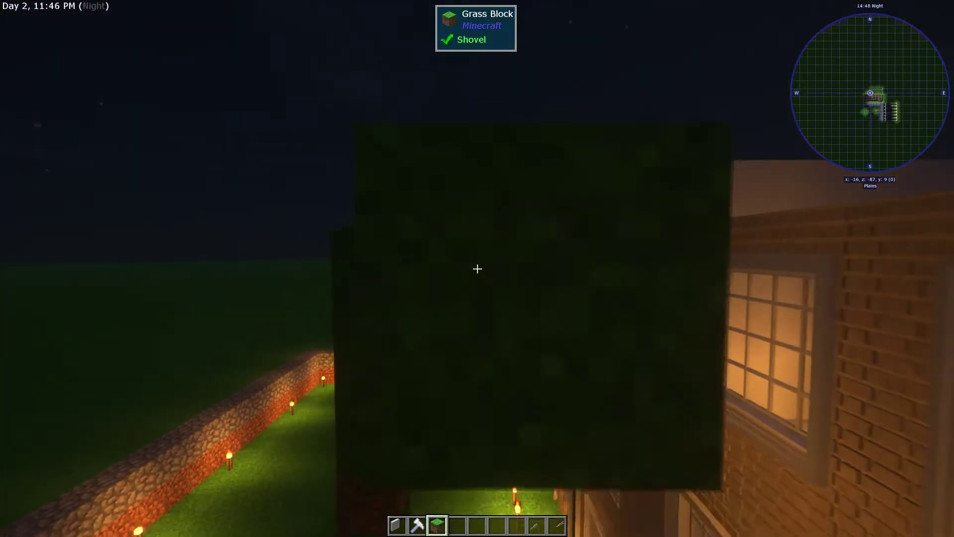
key(s)
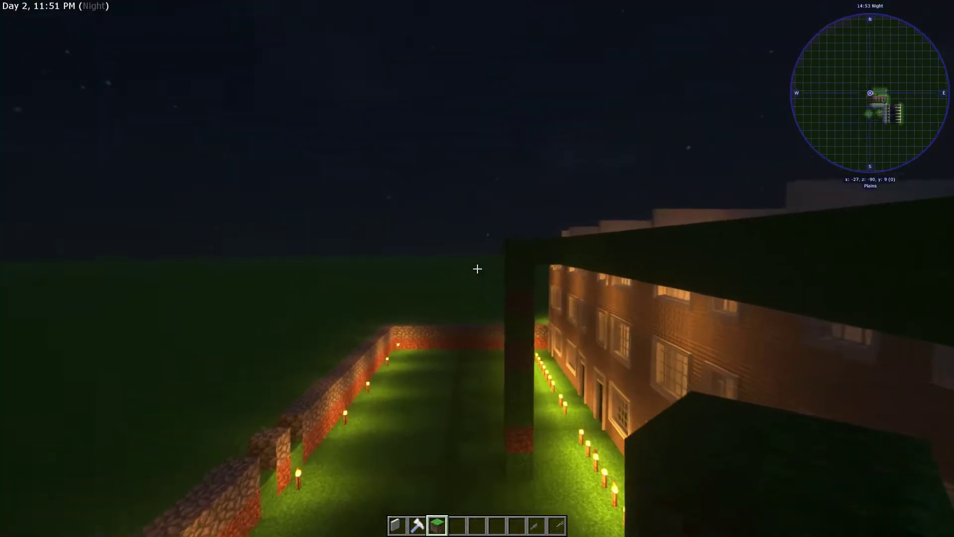
key(w)
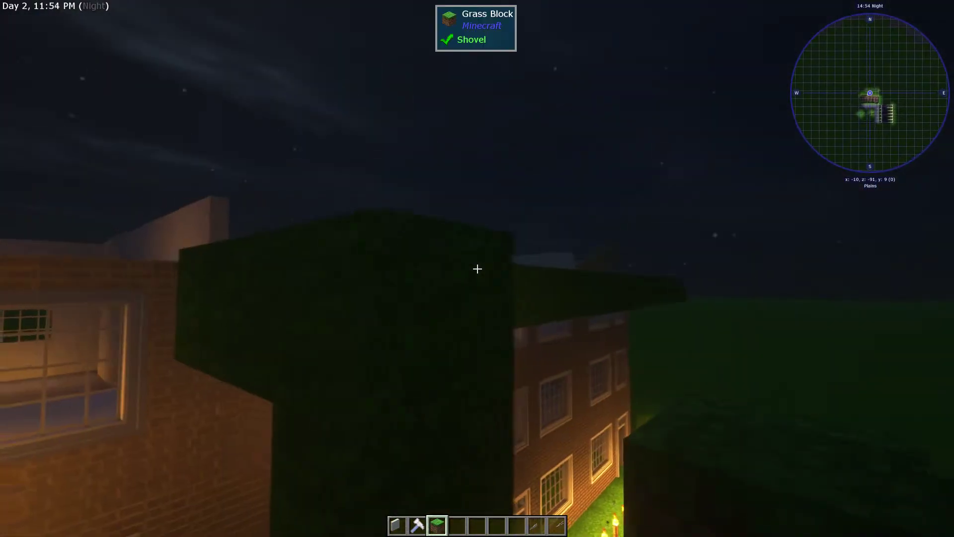
key(w)
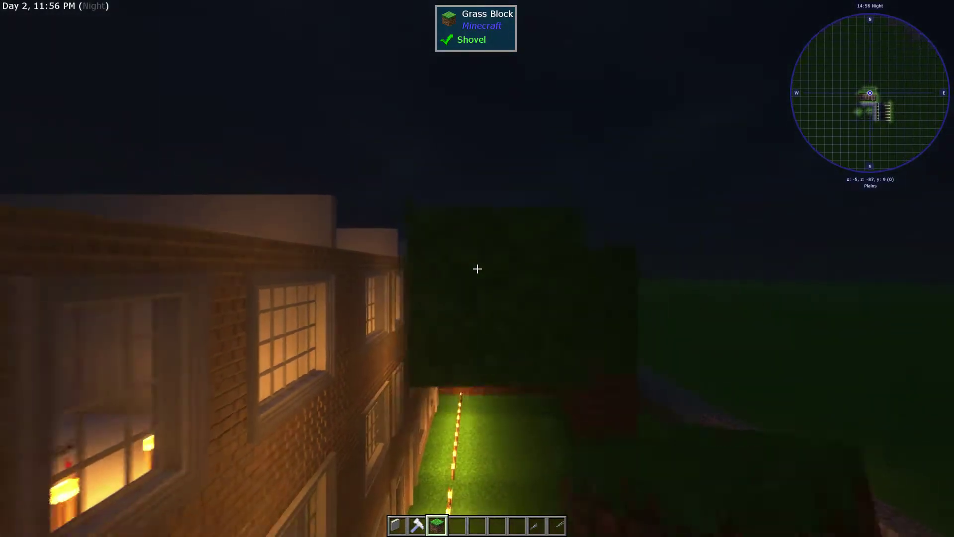
key(w)
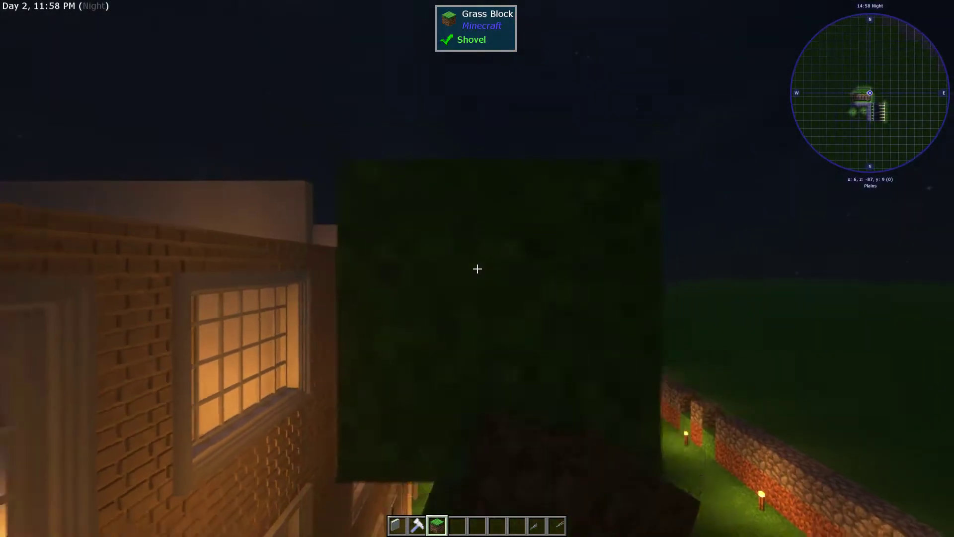
Fly west above the terrace rooftops and hold the Multi-Tile-Structure in slot 8.
key(space)
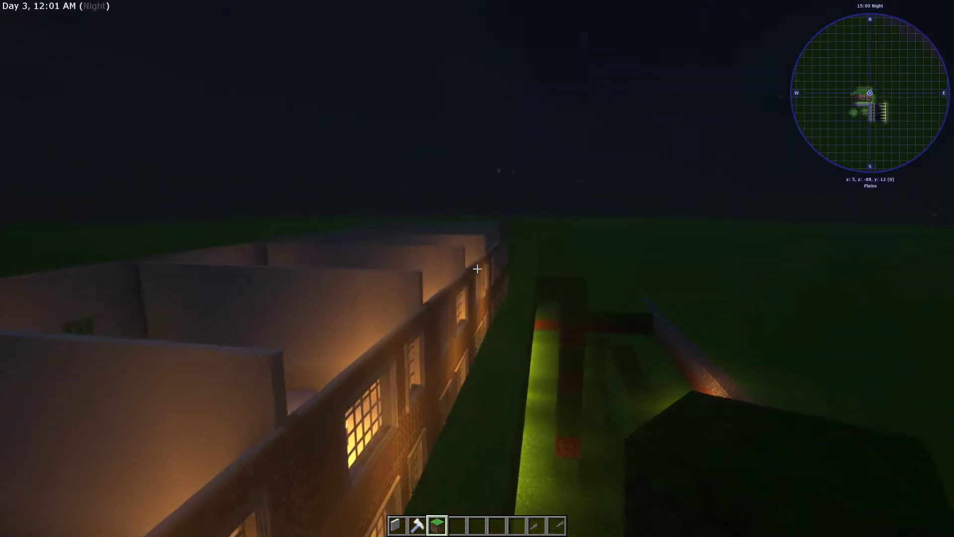
key(w)
key(a)
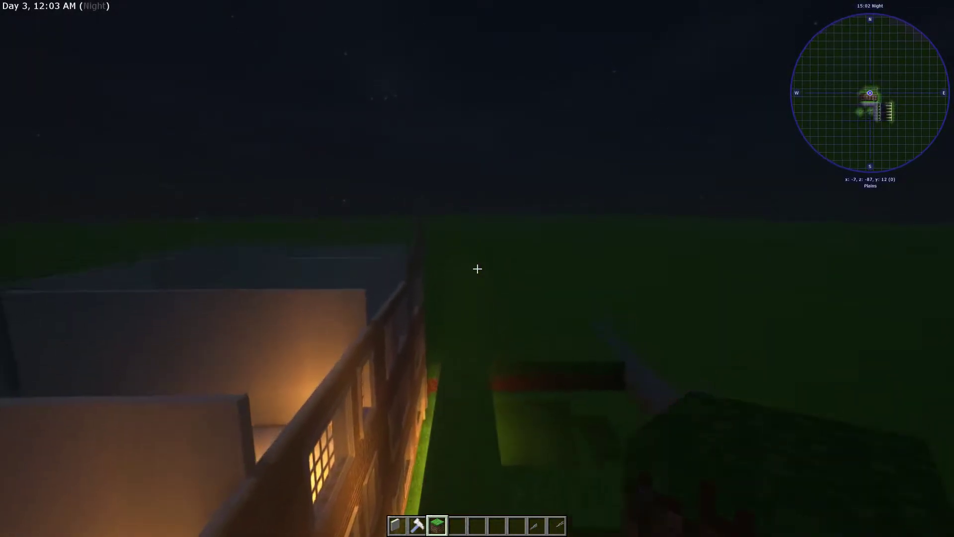
key(w)
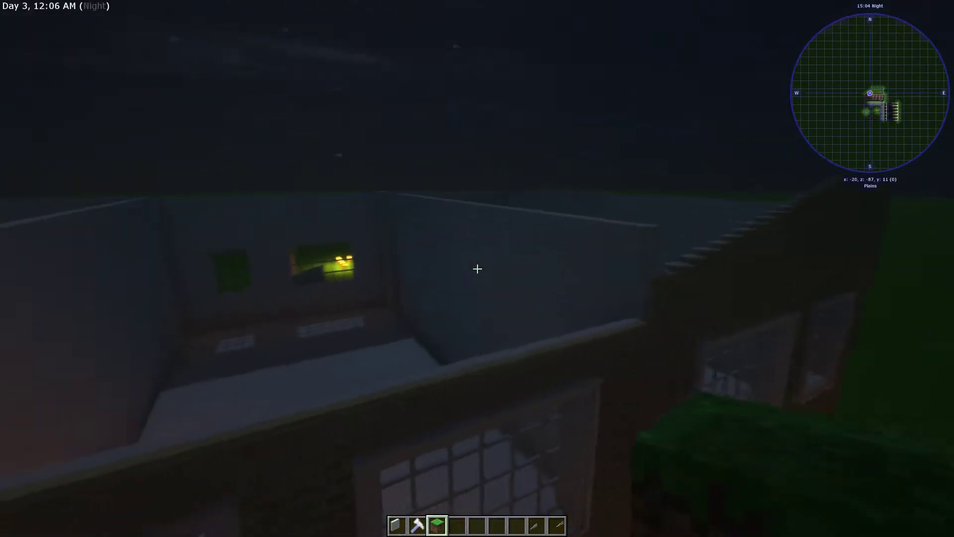
key(2)
key(5)
key(8)
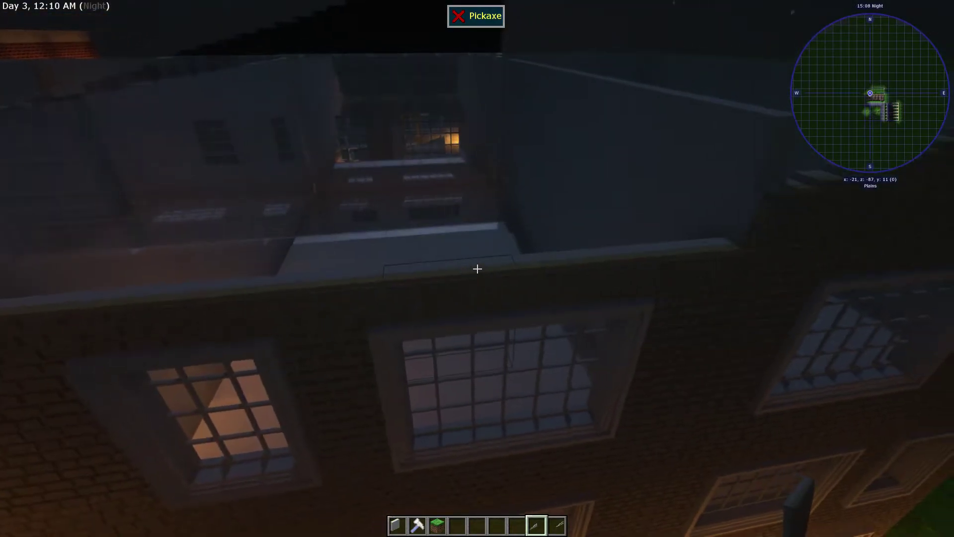
Place the Multi-Tile-Structure roof section along the rooftop wall, then reselect it.
right_click(478, 269)
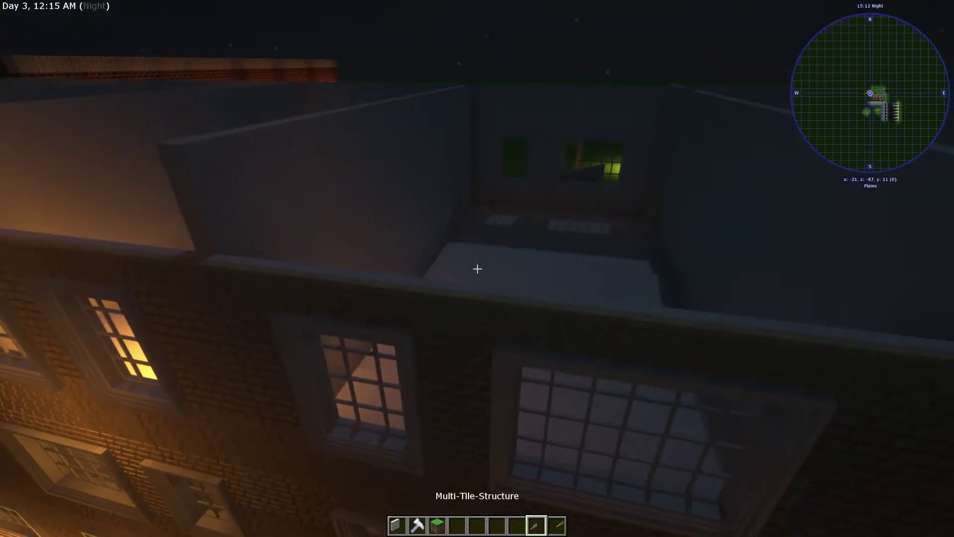
right_click(477, 268)
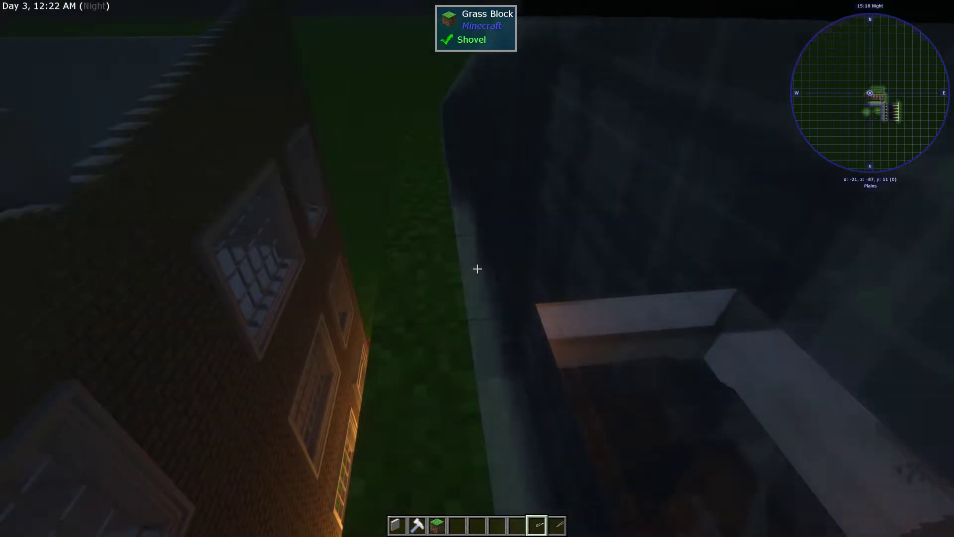
scroll(477, 269, down, 1)
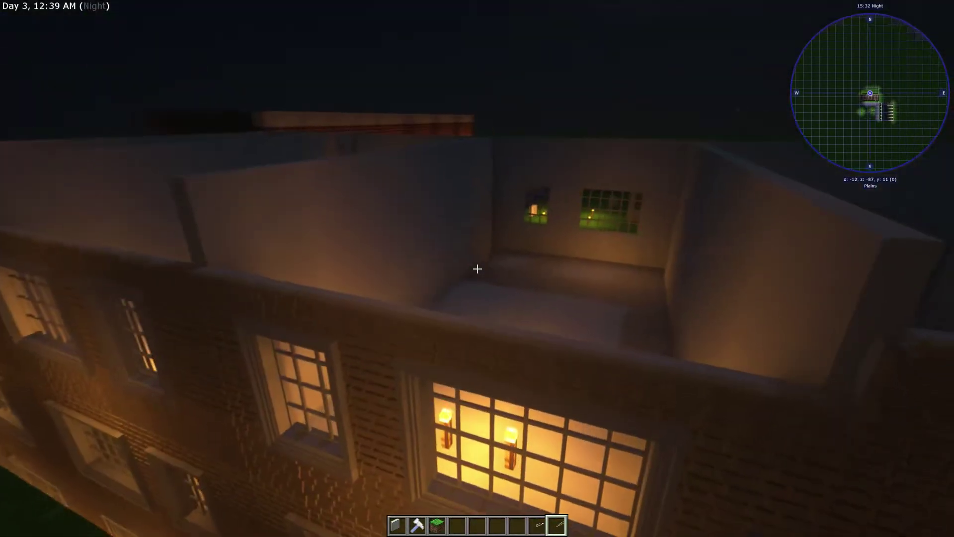
scroll(477, 269, up, 1)
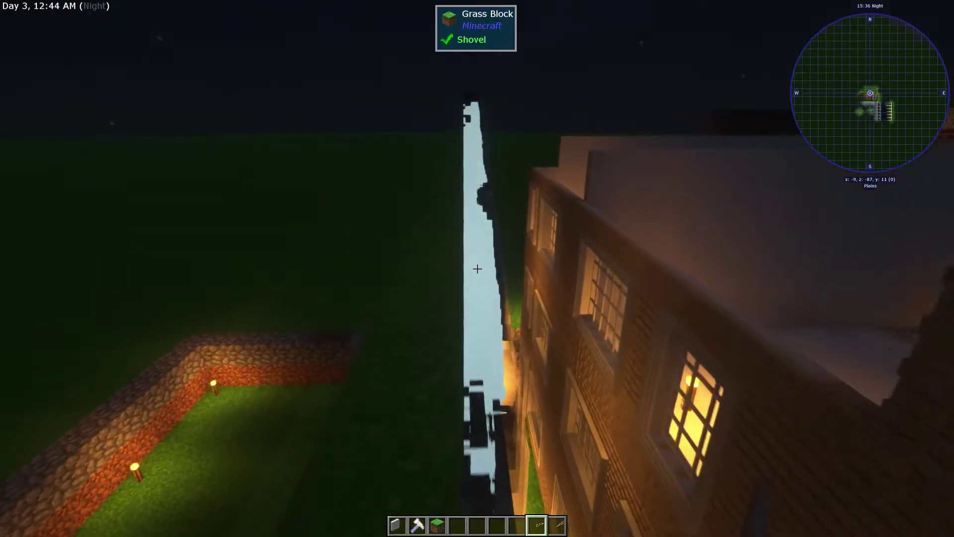
key(9)
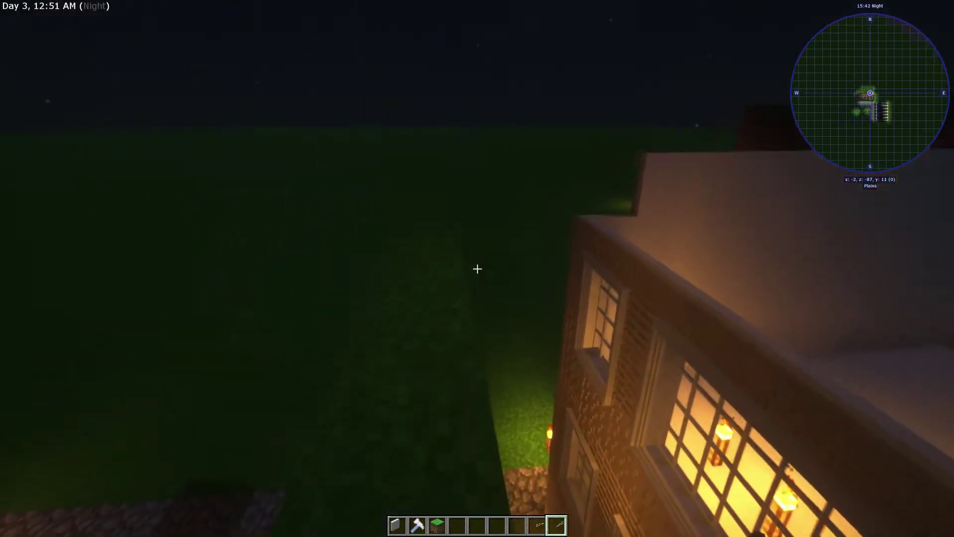
key(8)
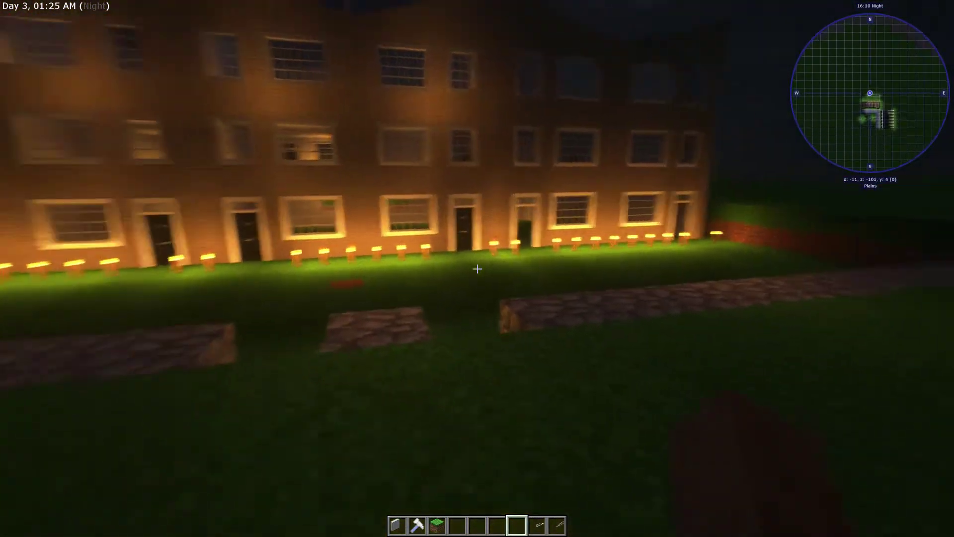
key(s)
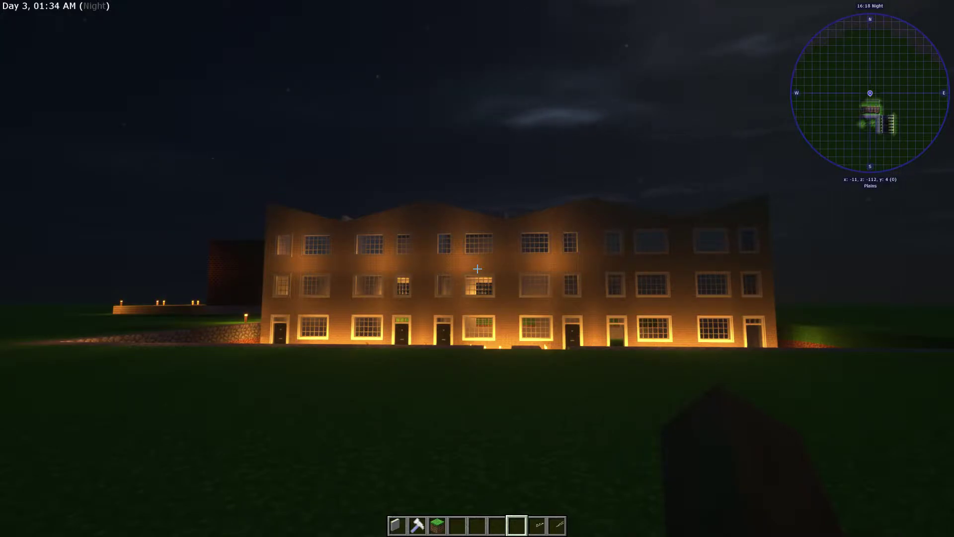
key(space)
key(w)
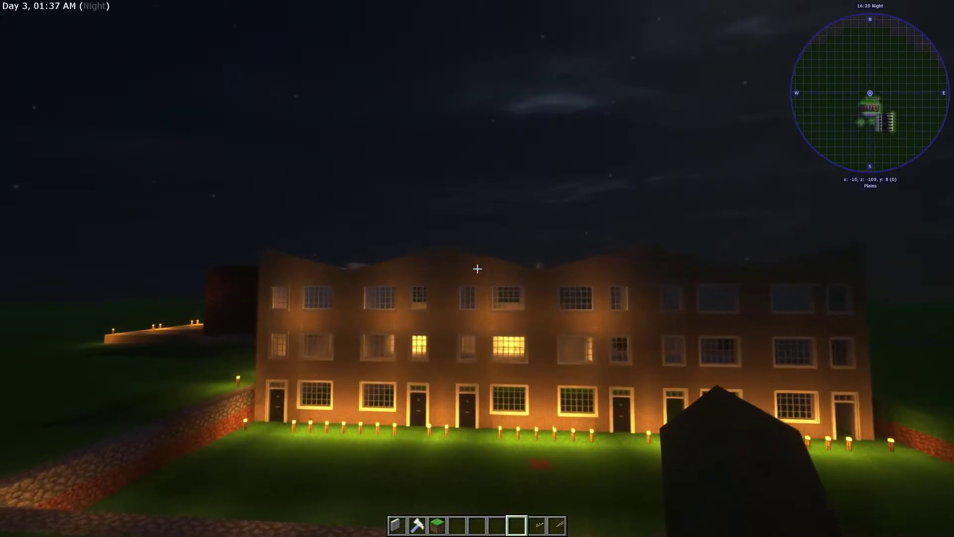
key(d)
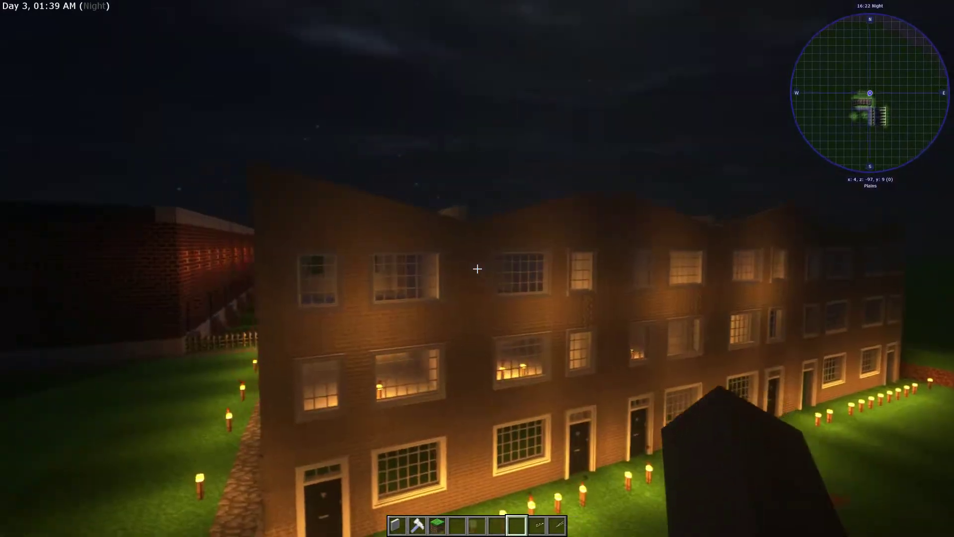
key(w)
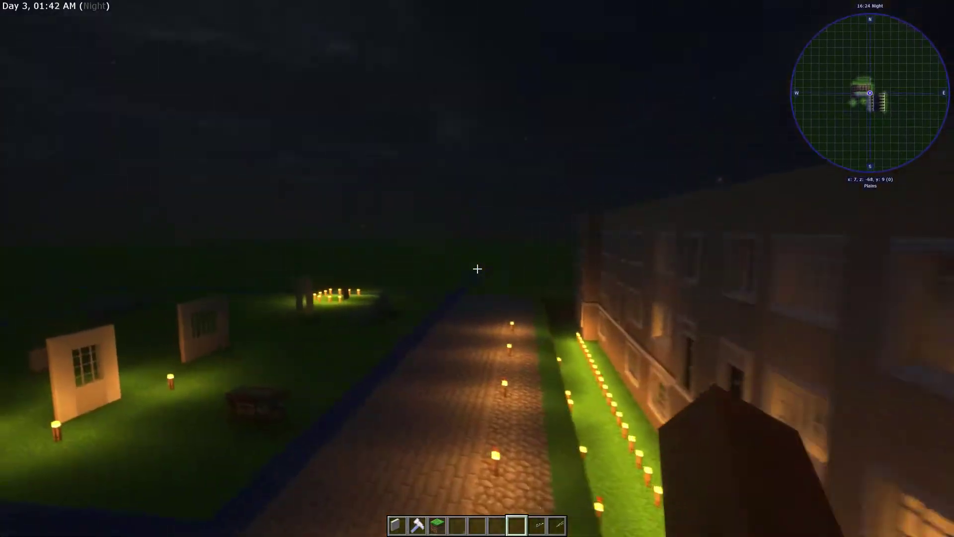
key(w)
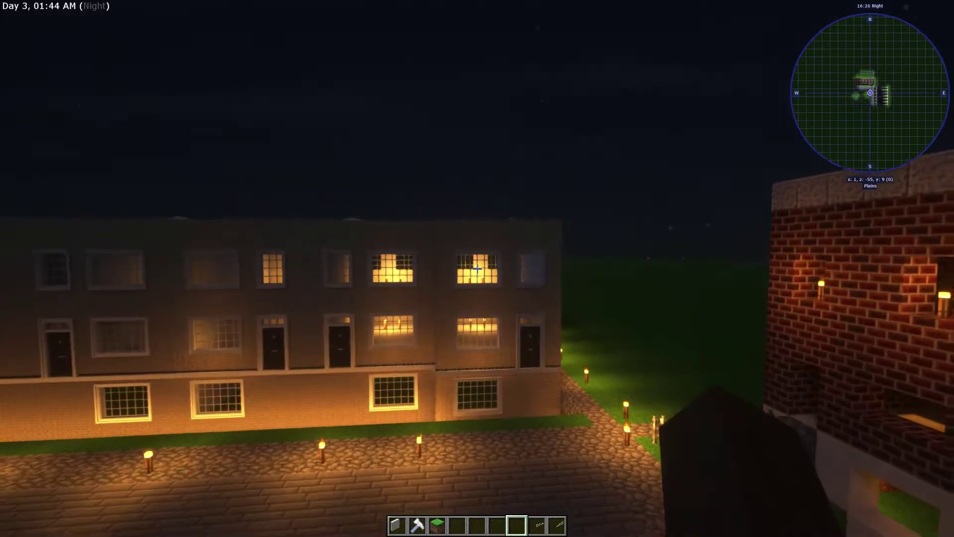
key(w)
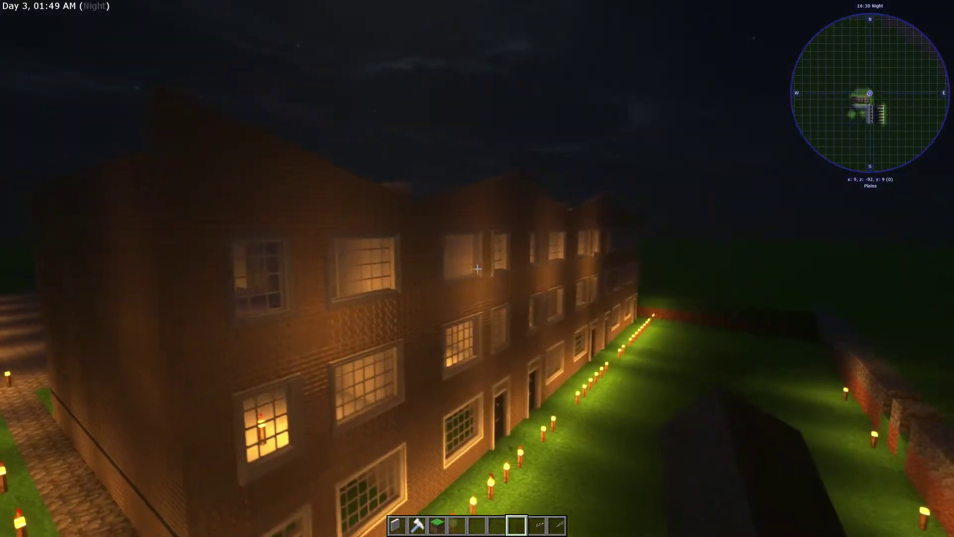
key(w)
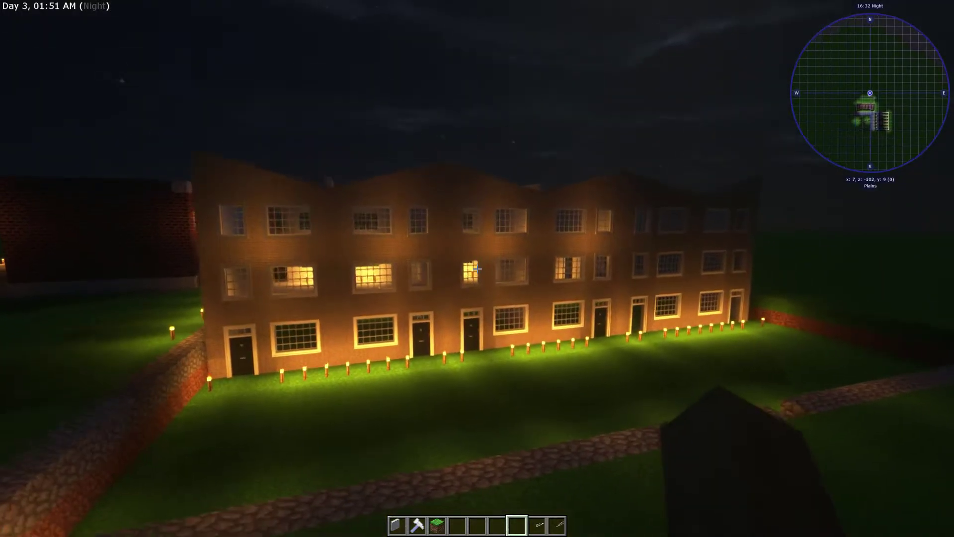
key(w)
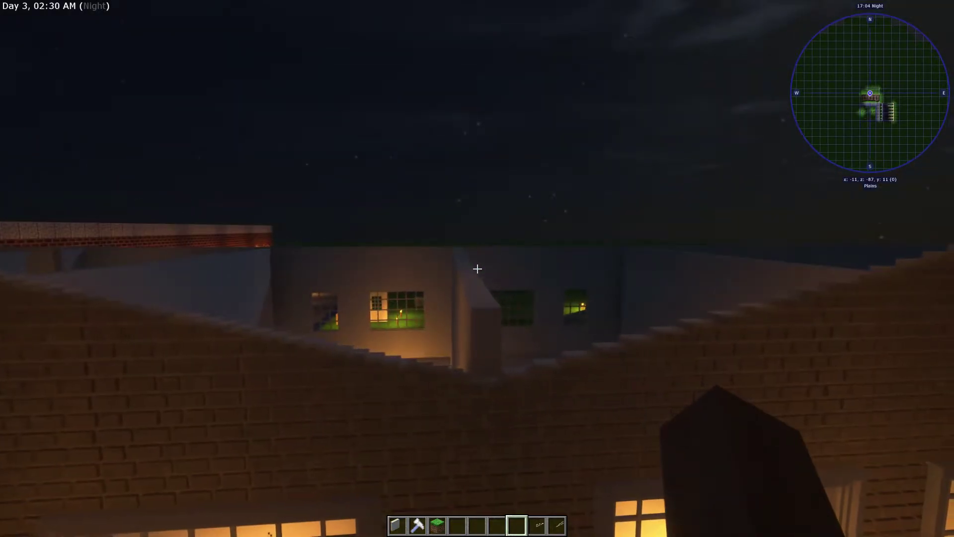
key(space)
key(w)
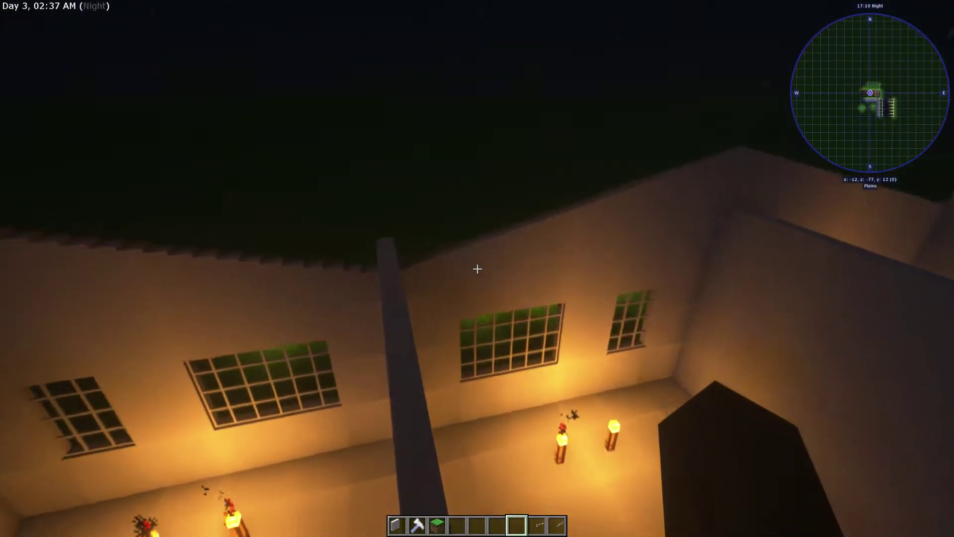
key(w)
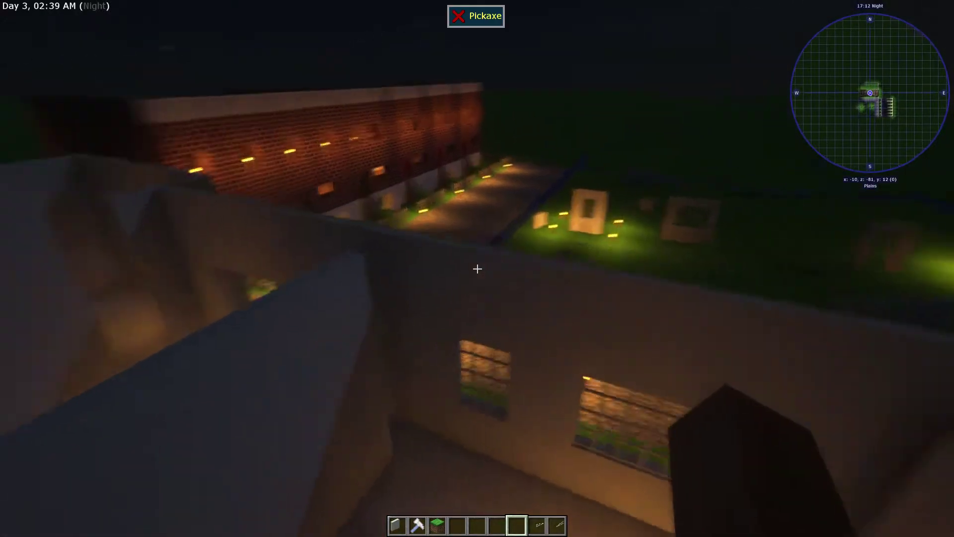
key(w)
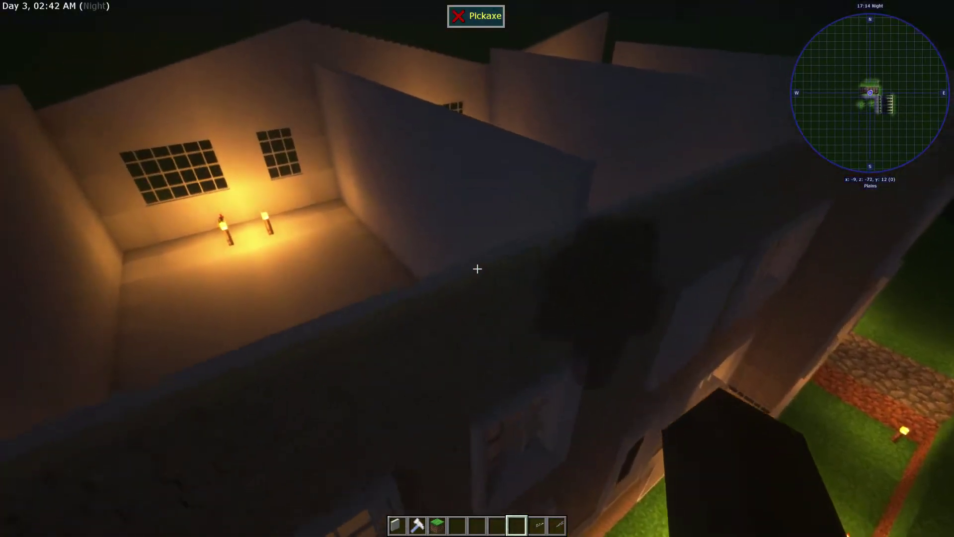
key(w)
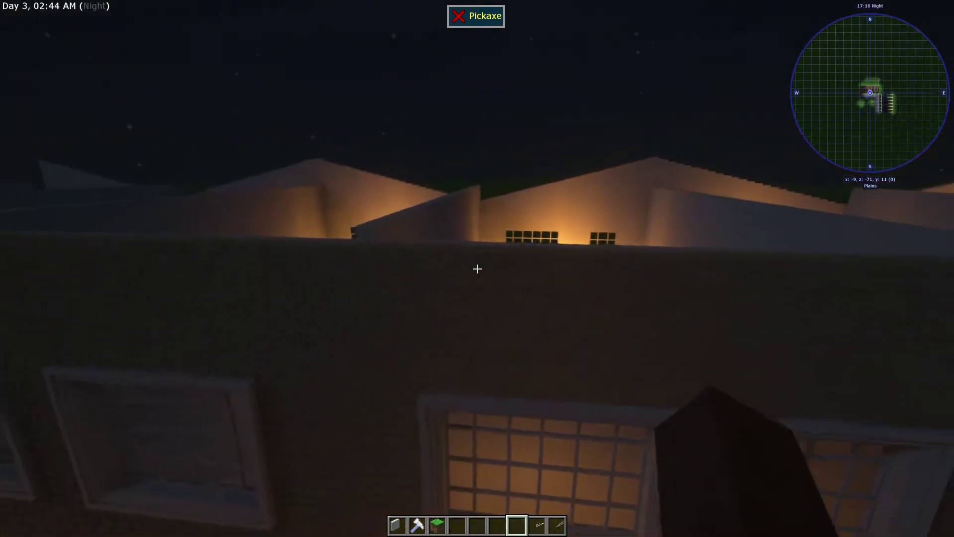
key(w)
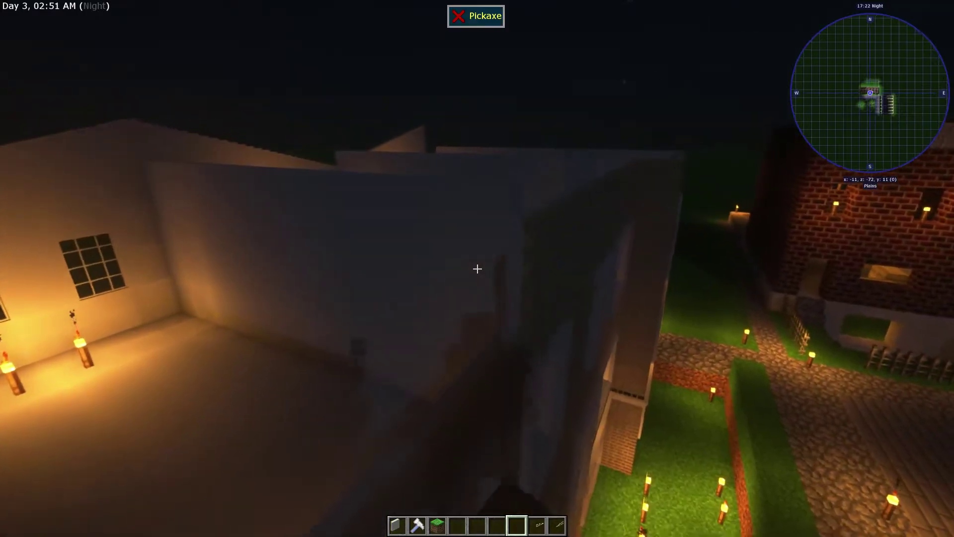
key(w)
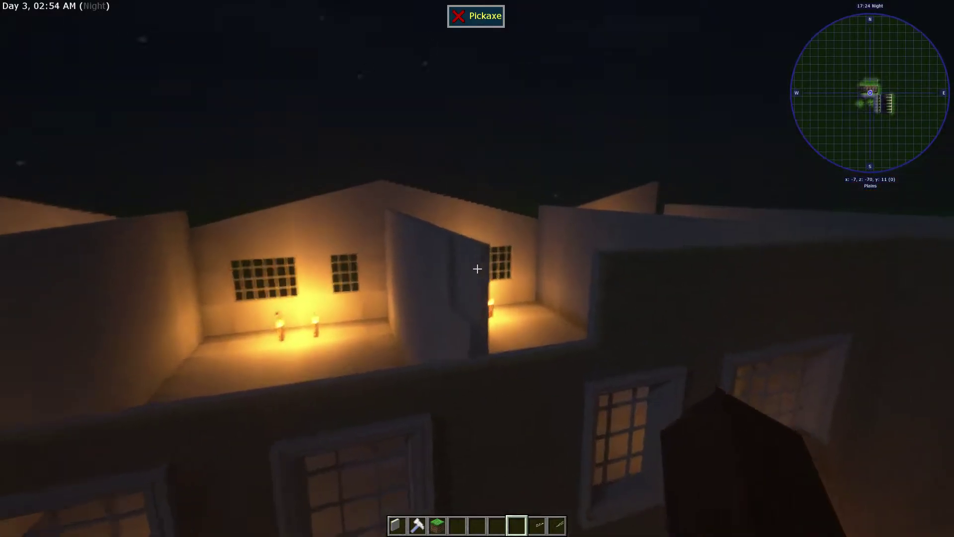
key(w)
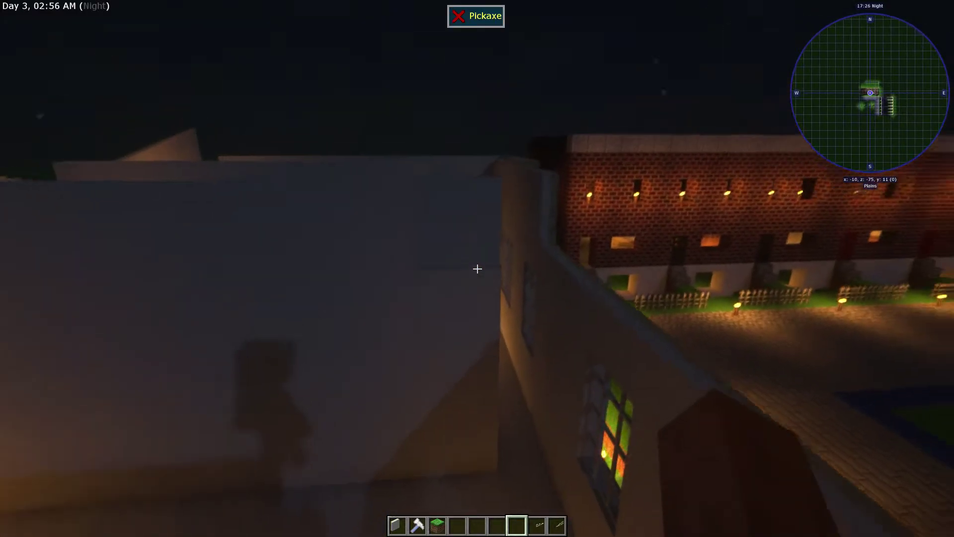
key(w)
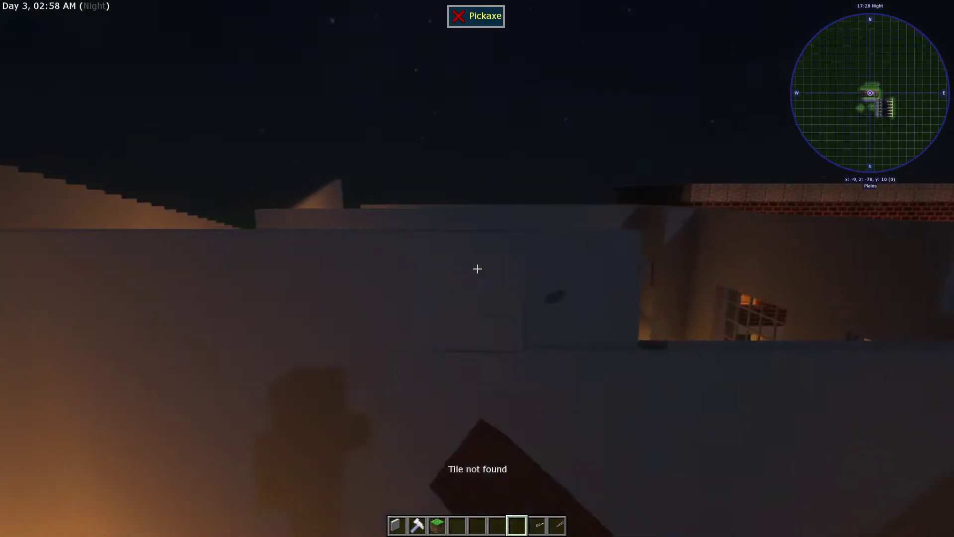
key(w)
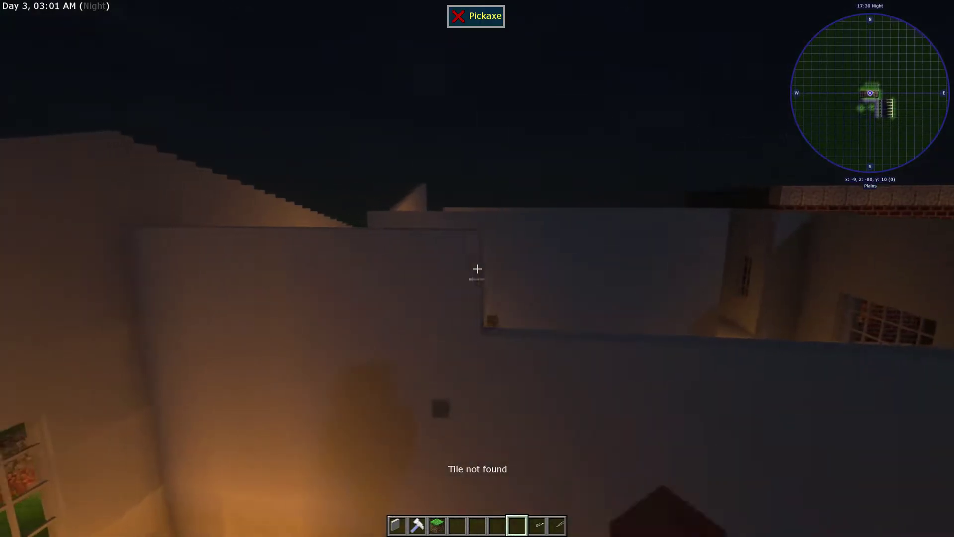
key(w)
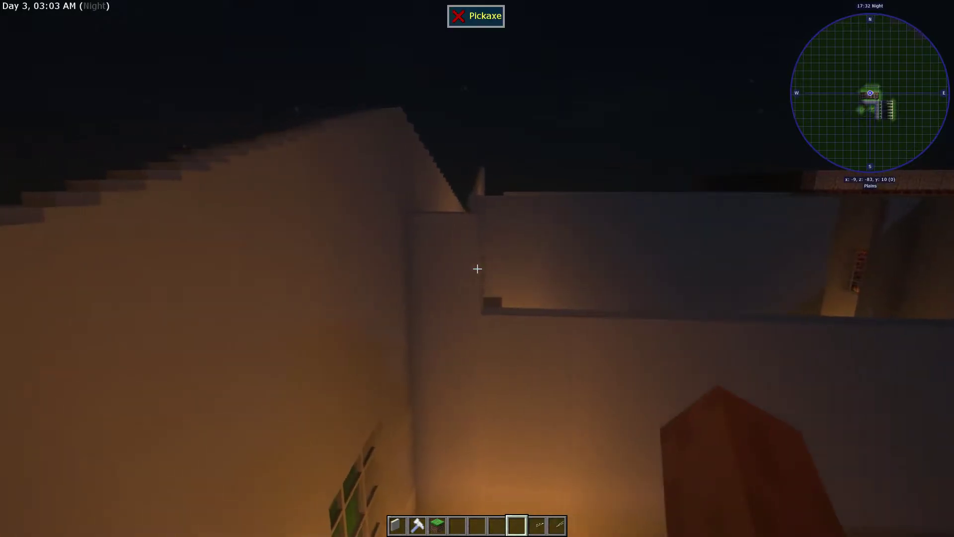
key(w)
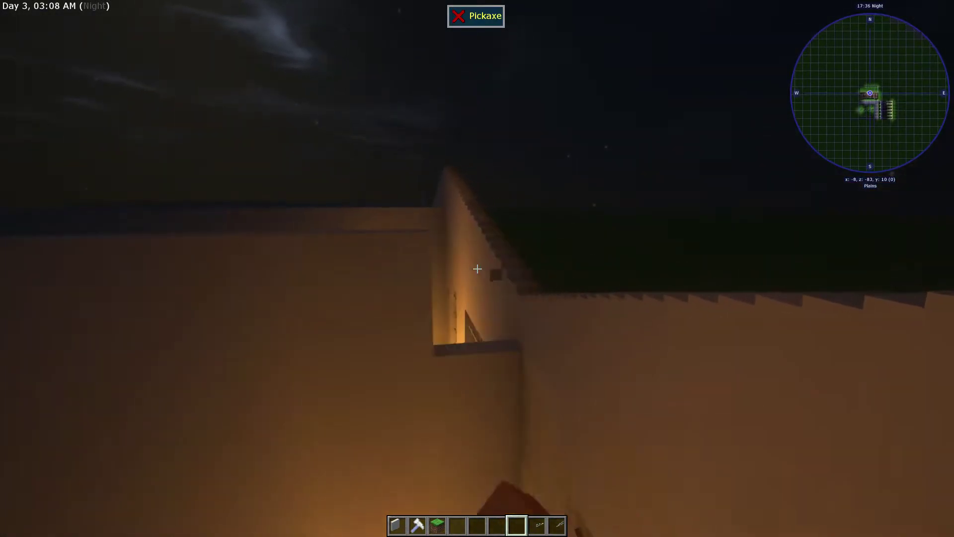
key(w)
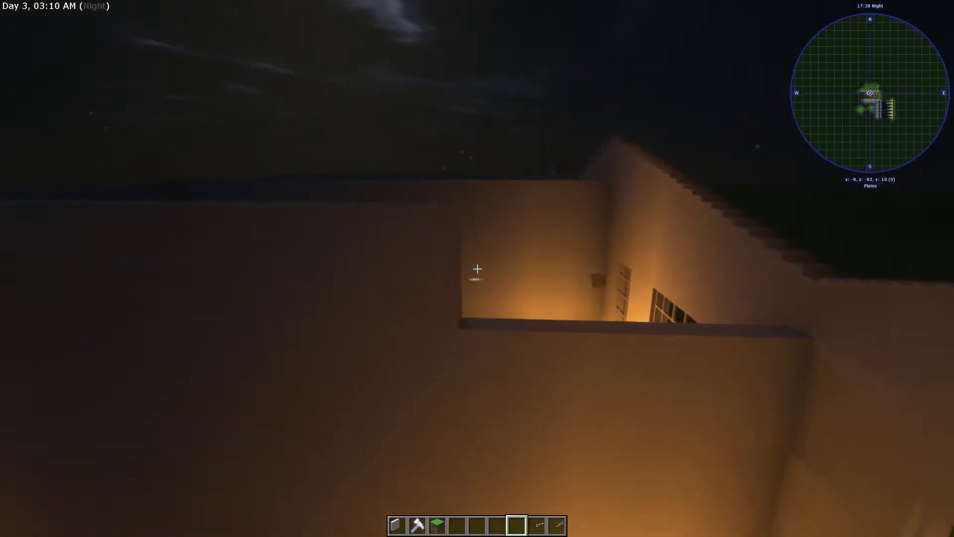
key(w)
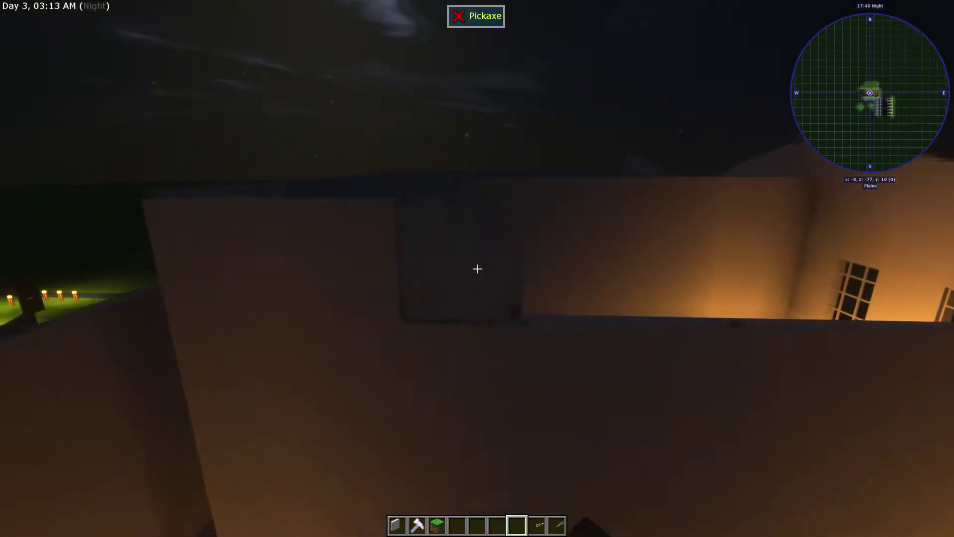
key(w)
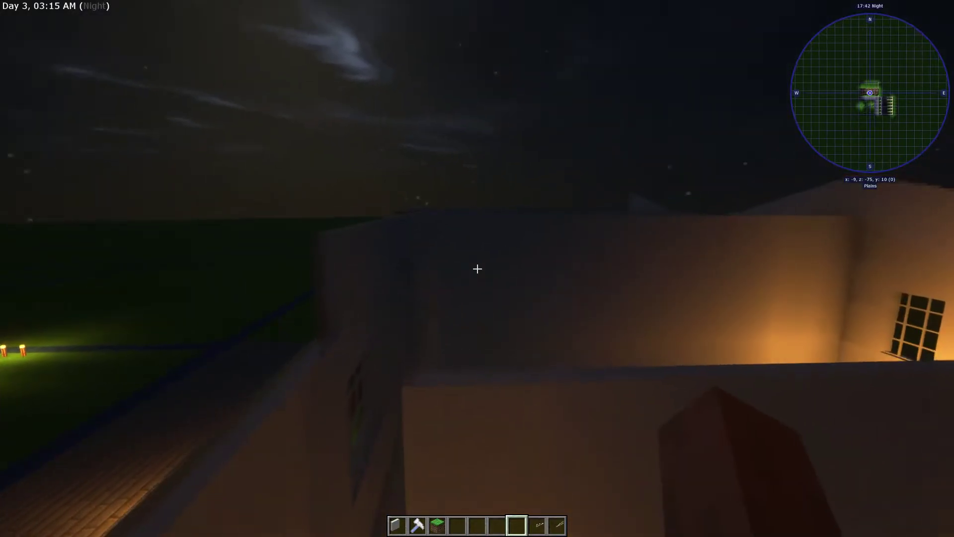
key(w)
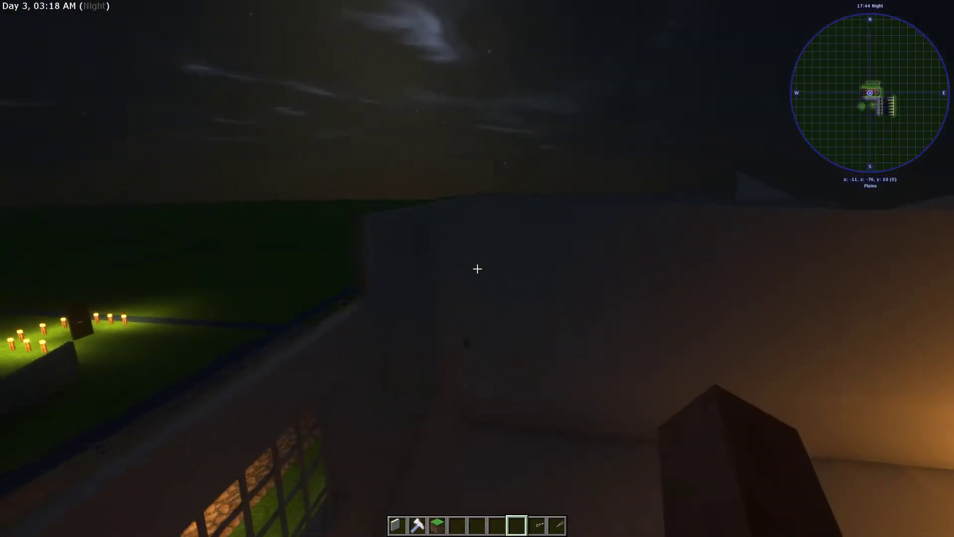
key(w)
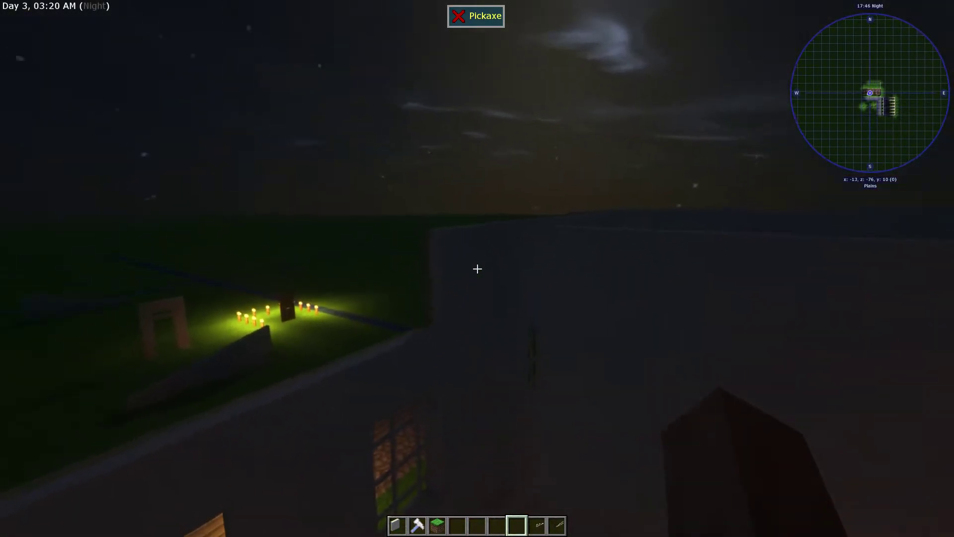
key(w)
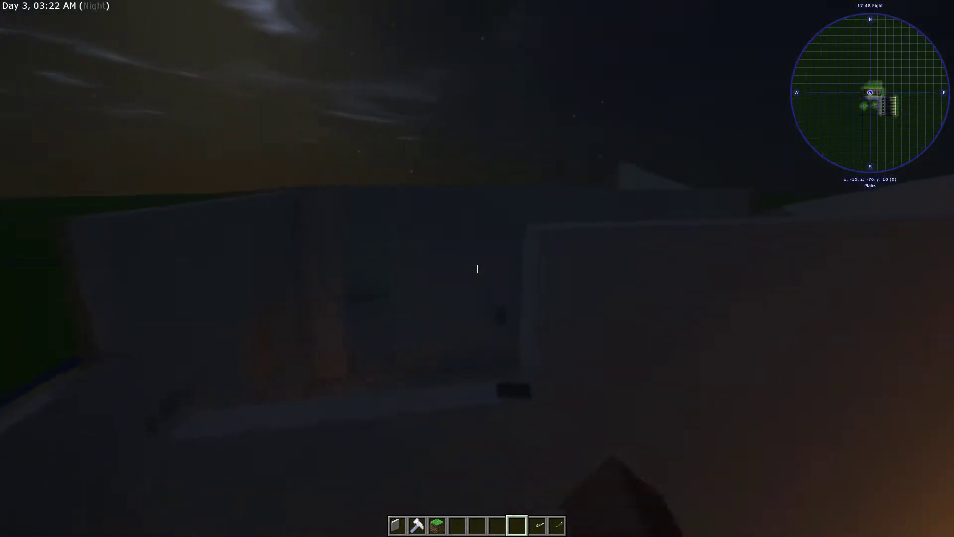
key(w)
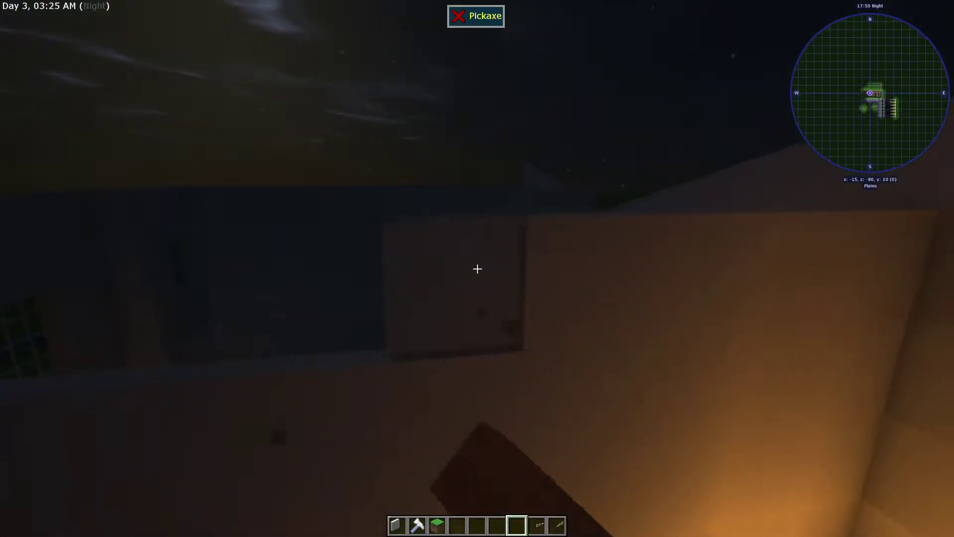
right_click(478, 269)
right_click(478, 269)
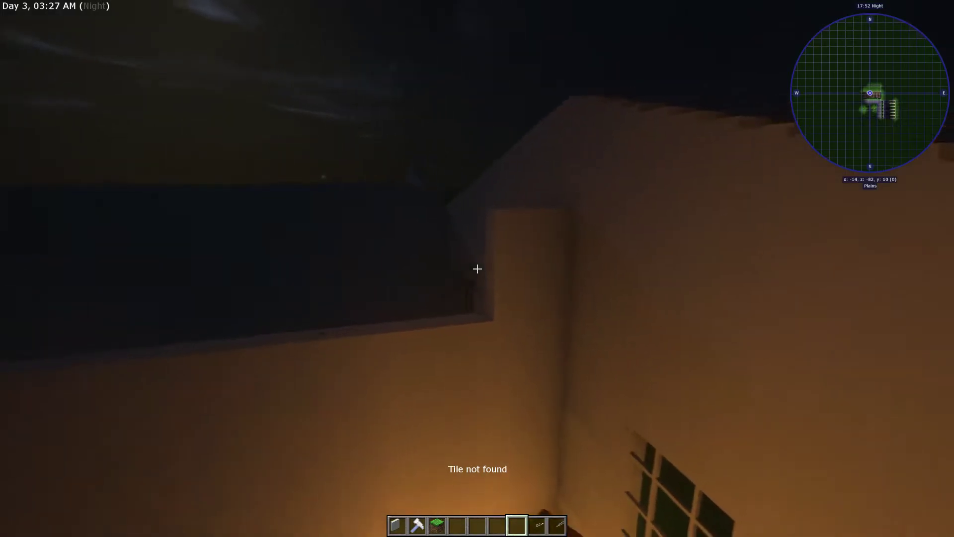
right_click(477, 269)
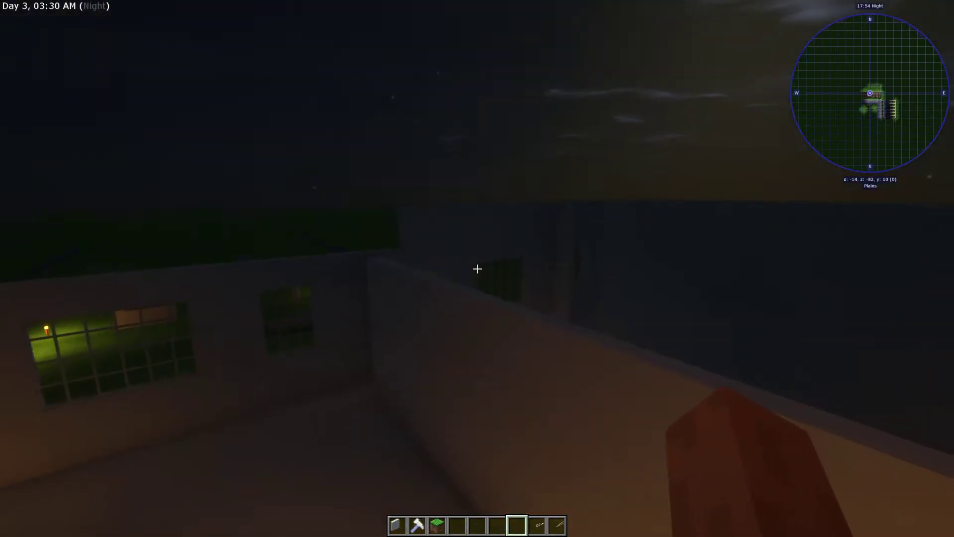
key(w)
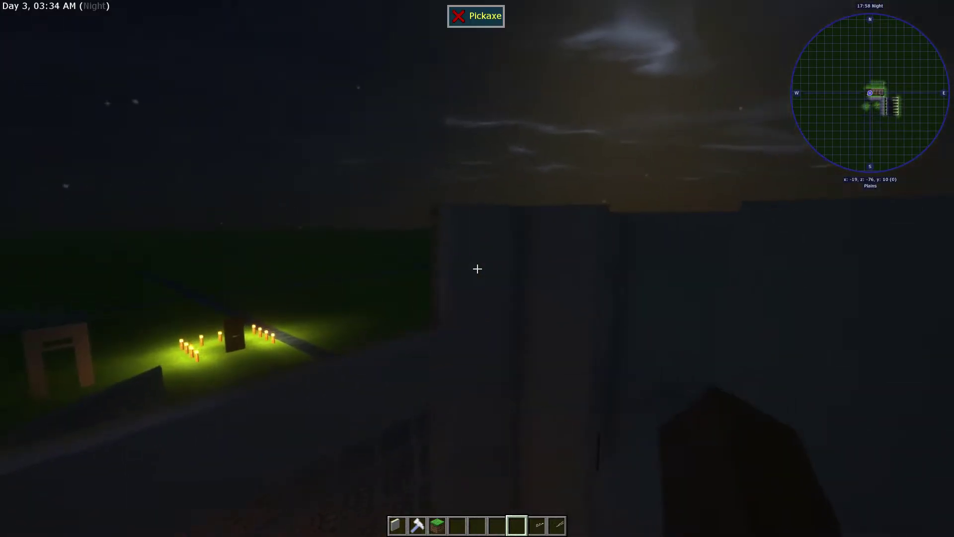
click(477, 269)
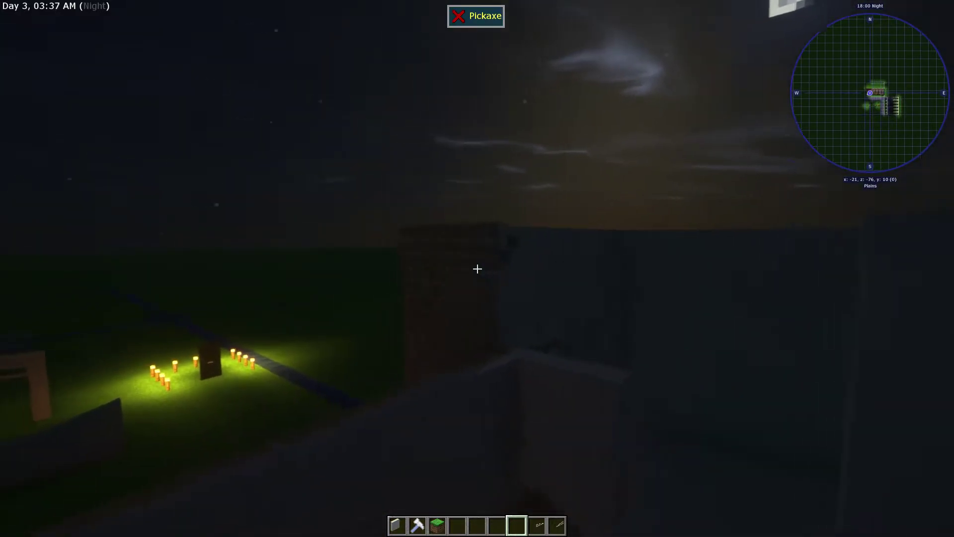
key(w)
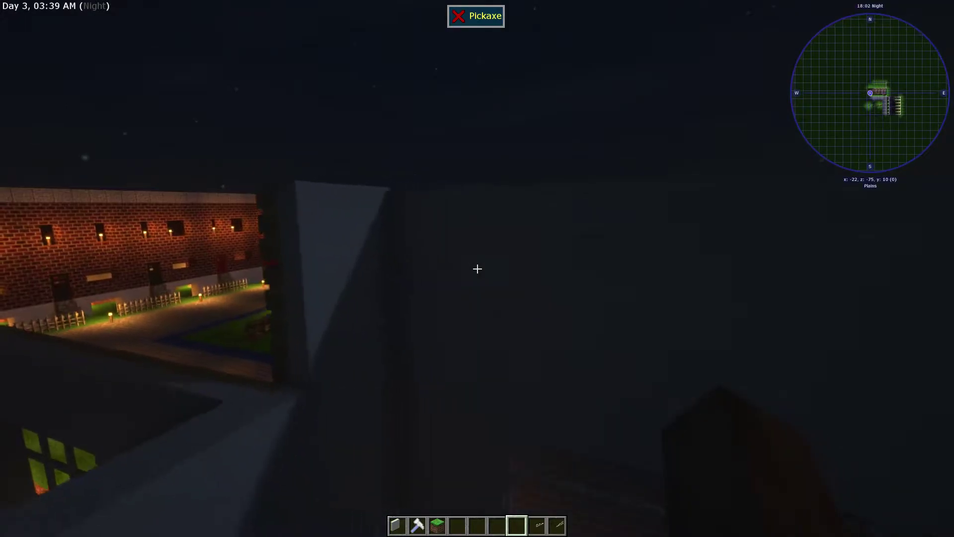
click(478, 268)
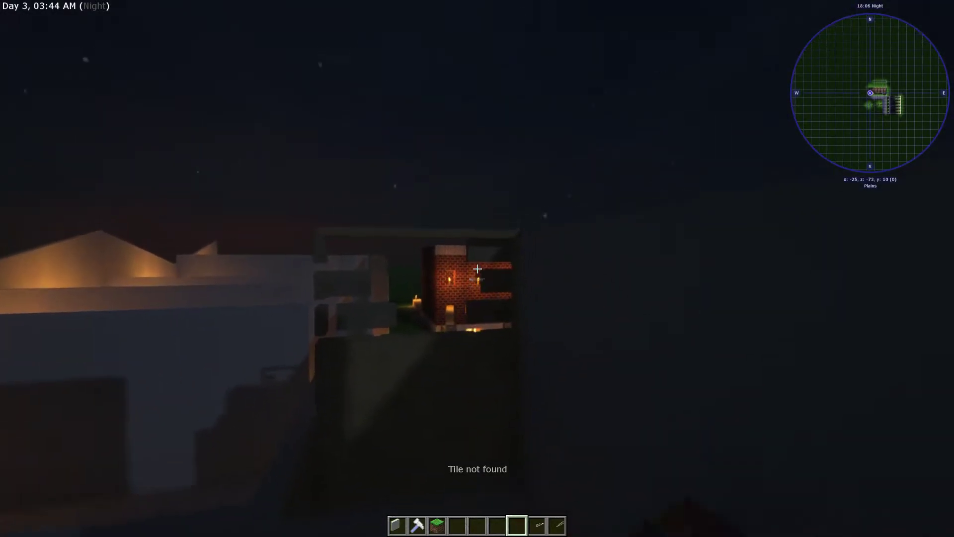
click(478, 269)
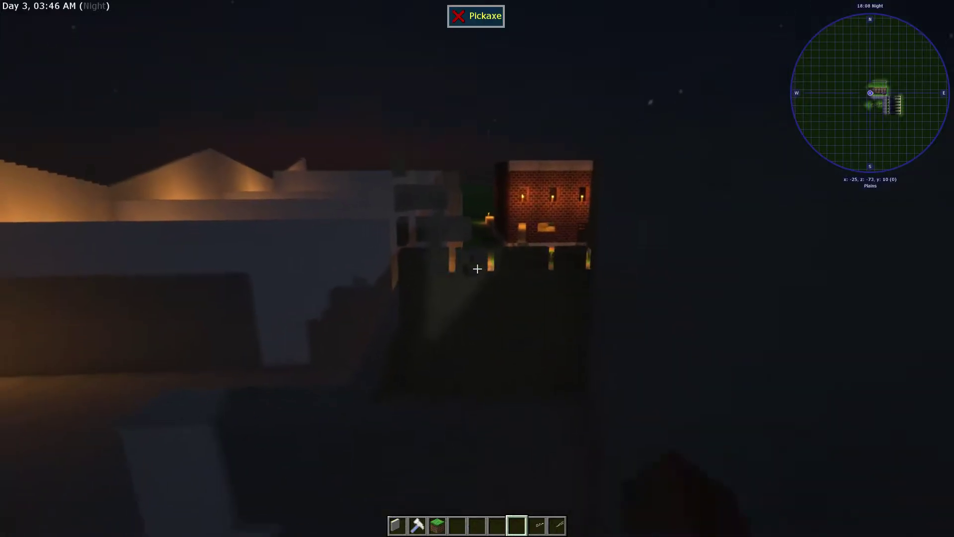
click(478, 269)
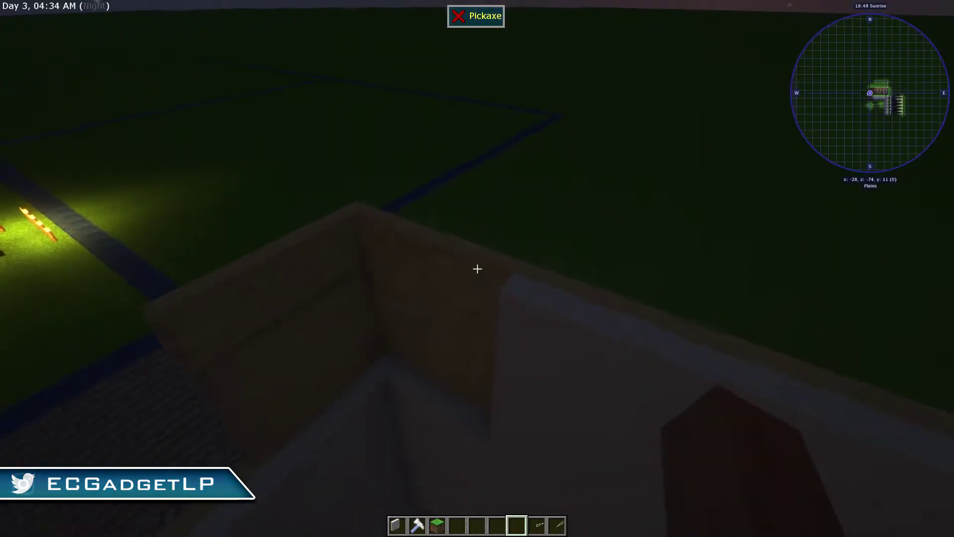
scroll(477, 269, up, 1)
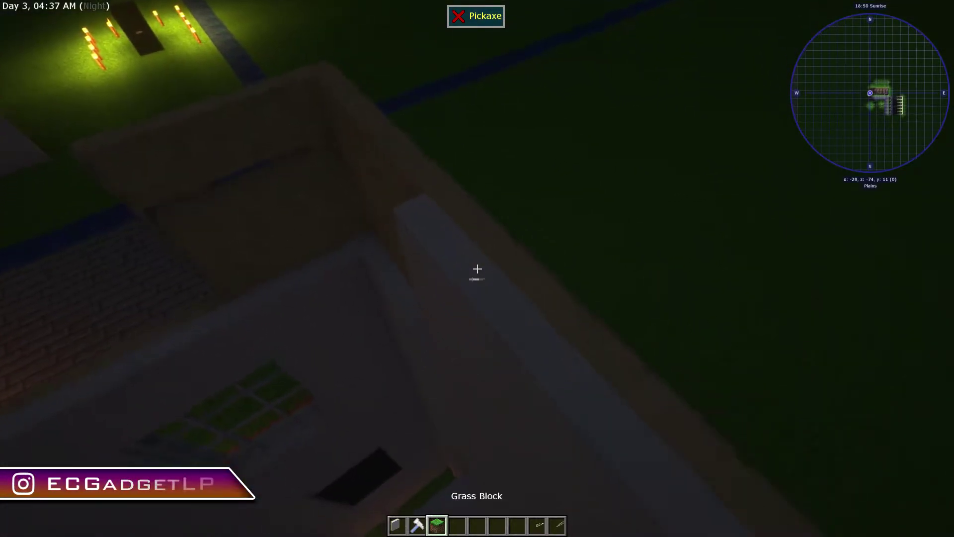
scroll(478, 269, up, 1)
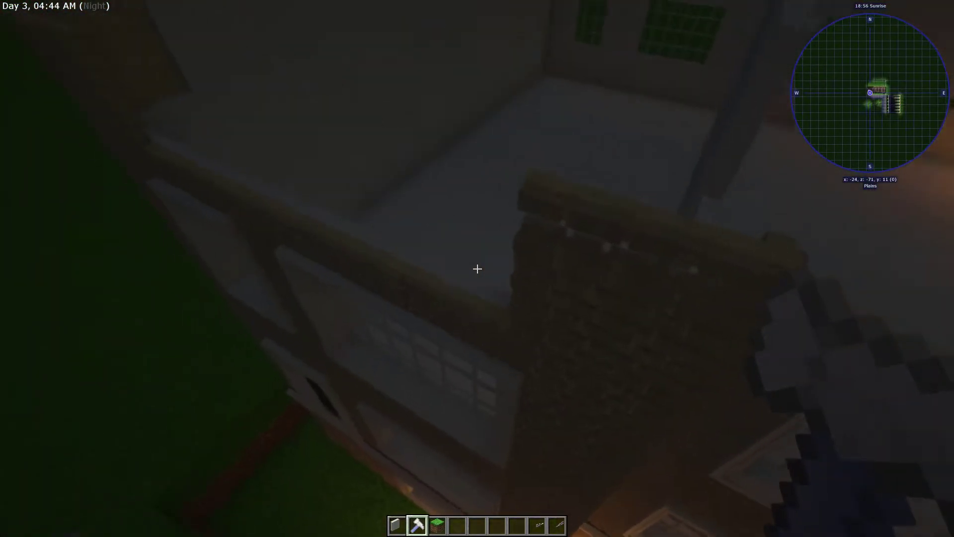
Pause the game.
key(Escape)
key(Escape)
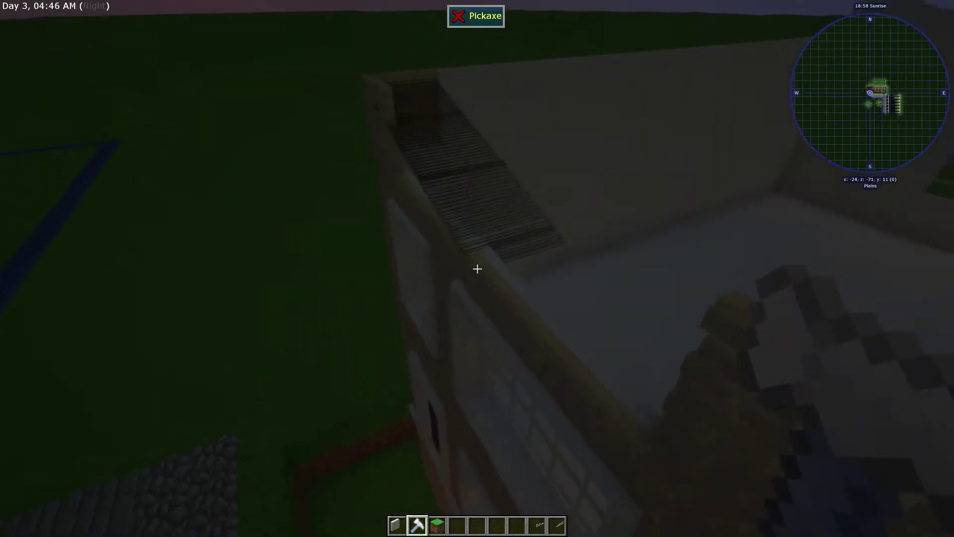
Set the Little Chisel's shape to box in its shape options.
right_click(477, 269)
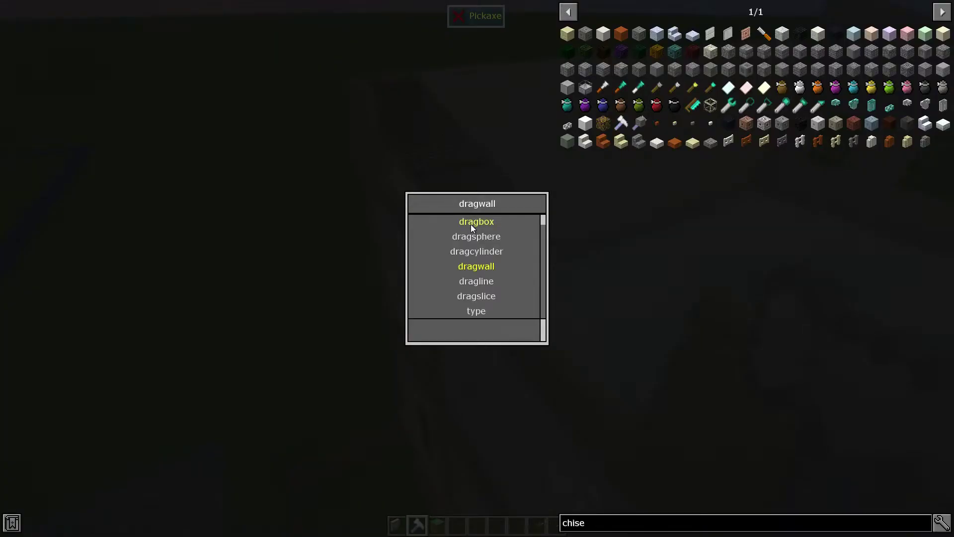
click(471, 224)
key(Escape)
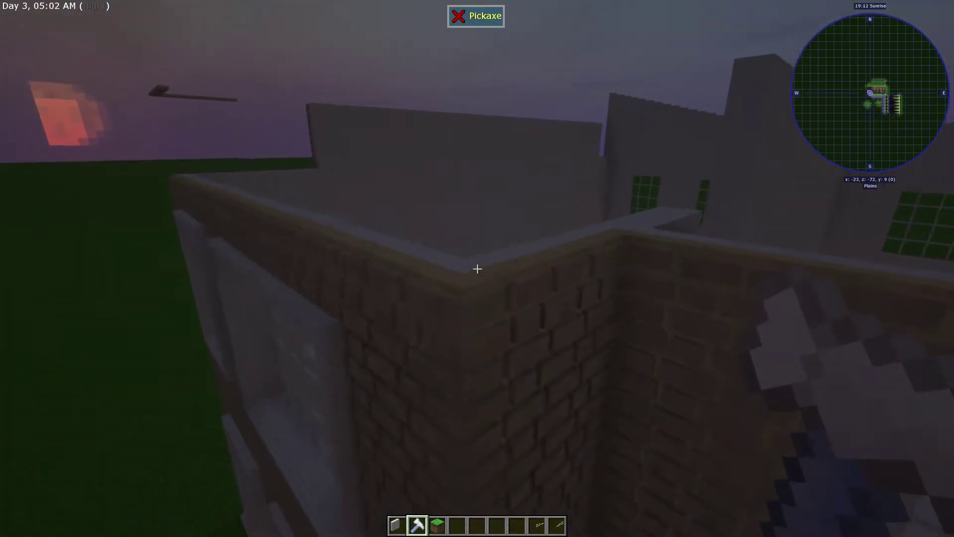
scroll(478, 269, down, 1)
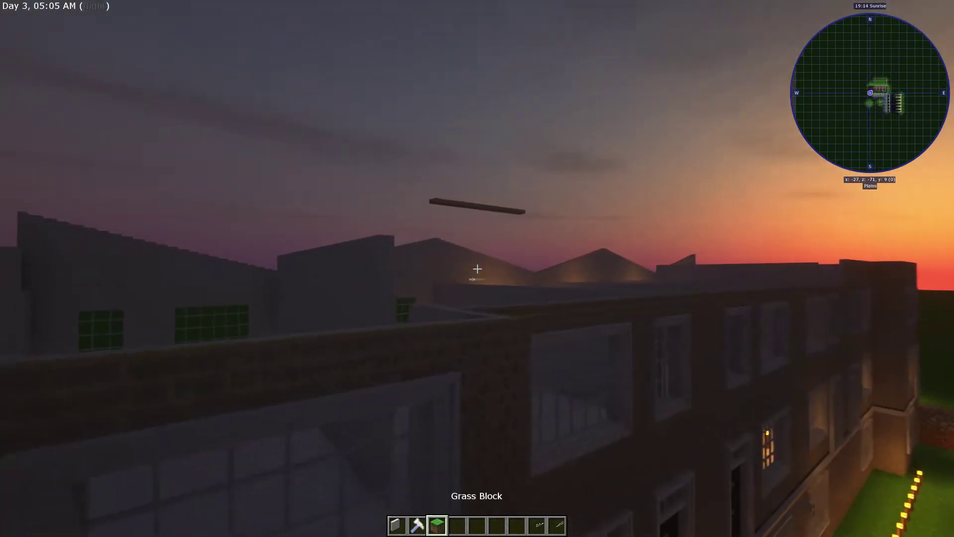
scroll(477, 269, down, 1)
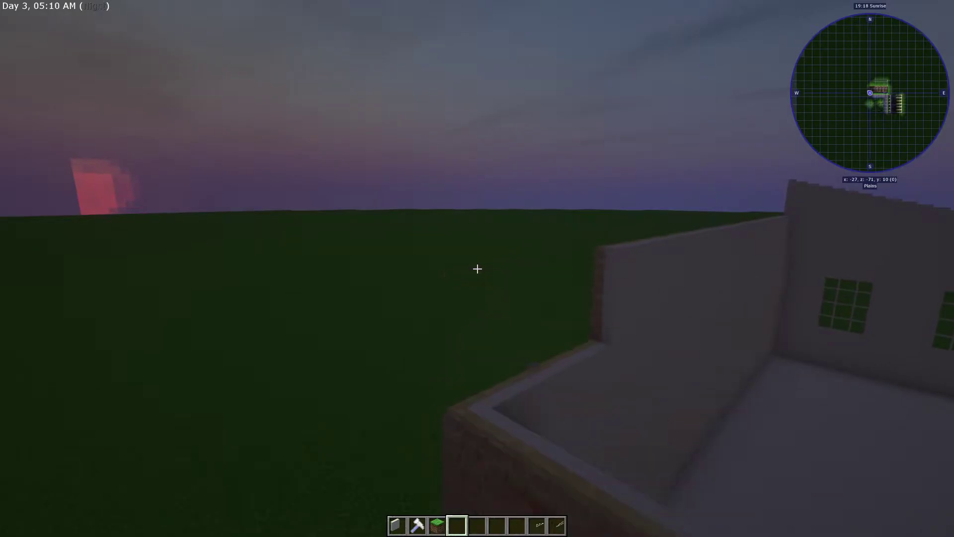
scroll(478, 269, up, 2)
scroll(477, 269, down, 2)
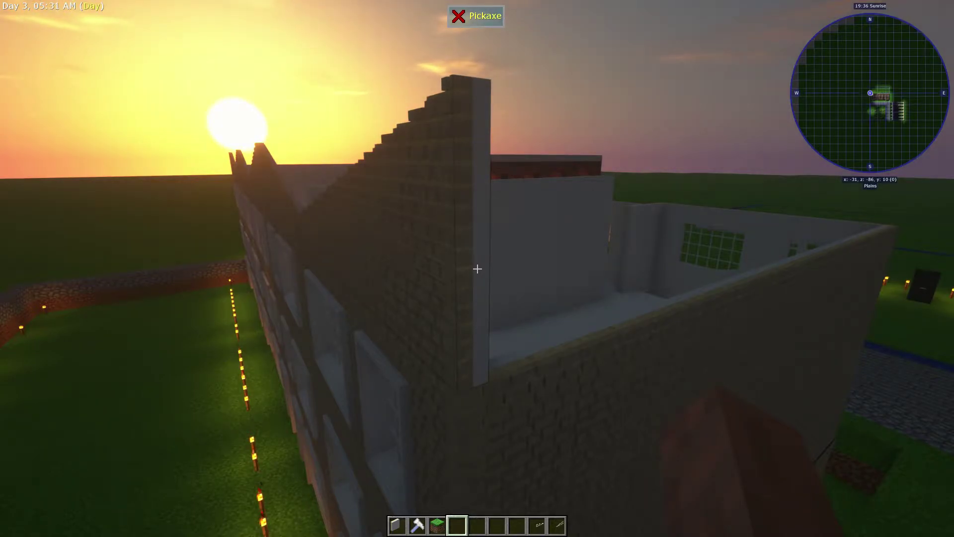
key(w)
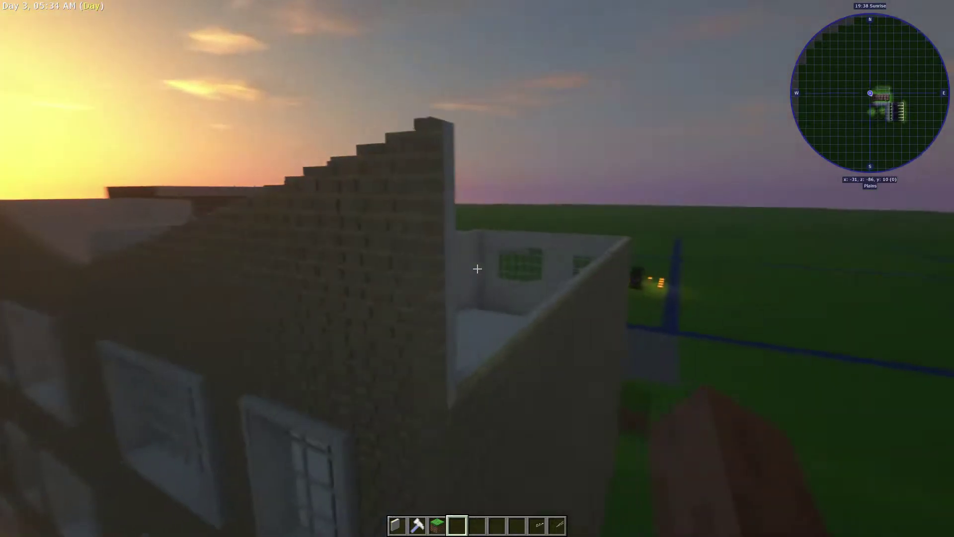
key(w)
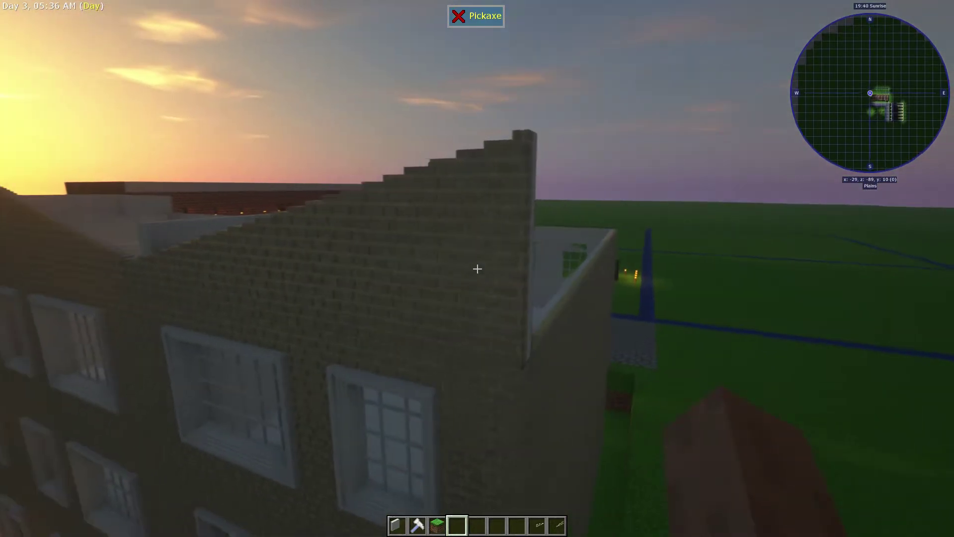
key(w)
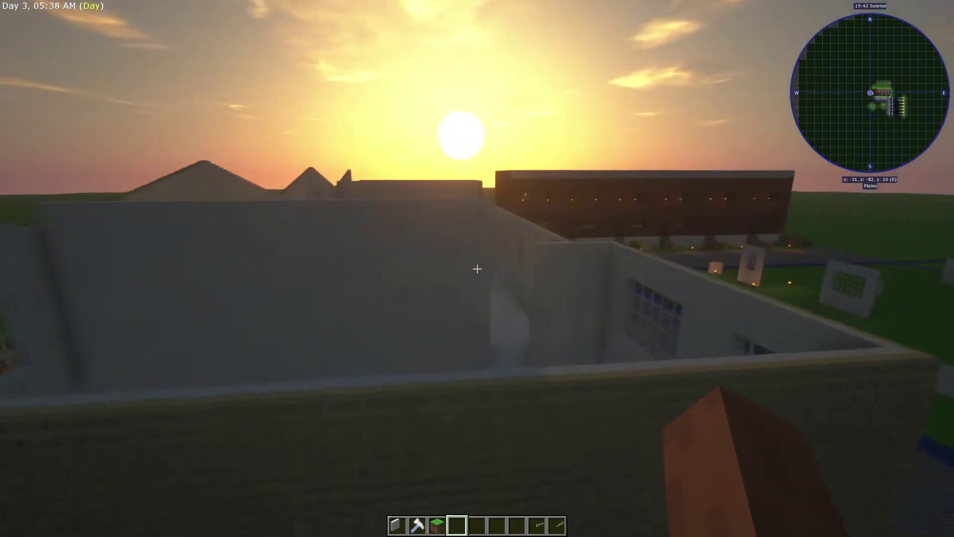
key(w)
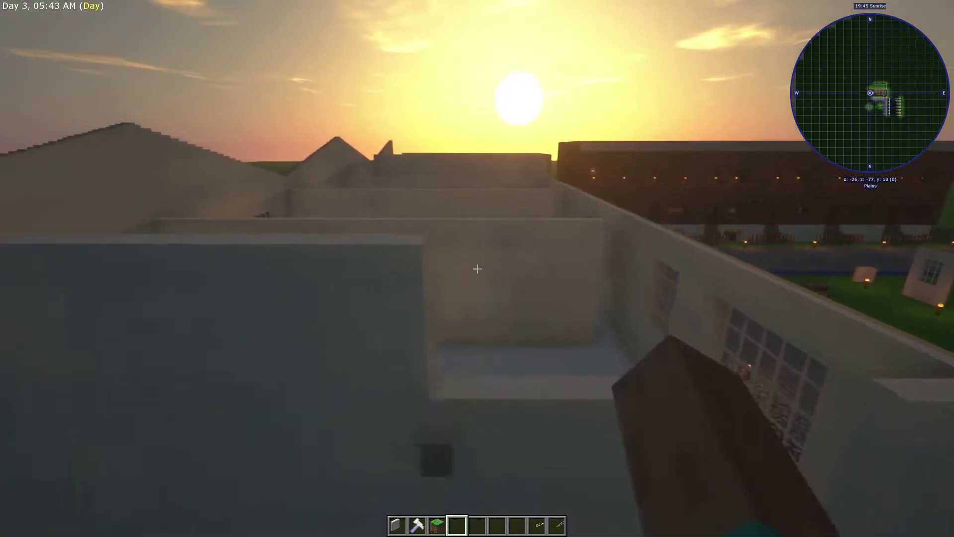
key(w)
middle_click(477, 268)
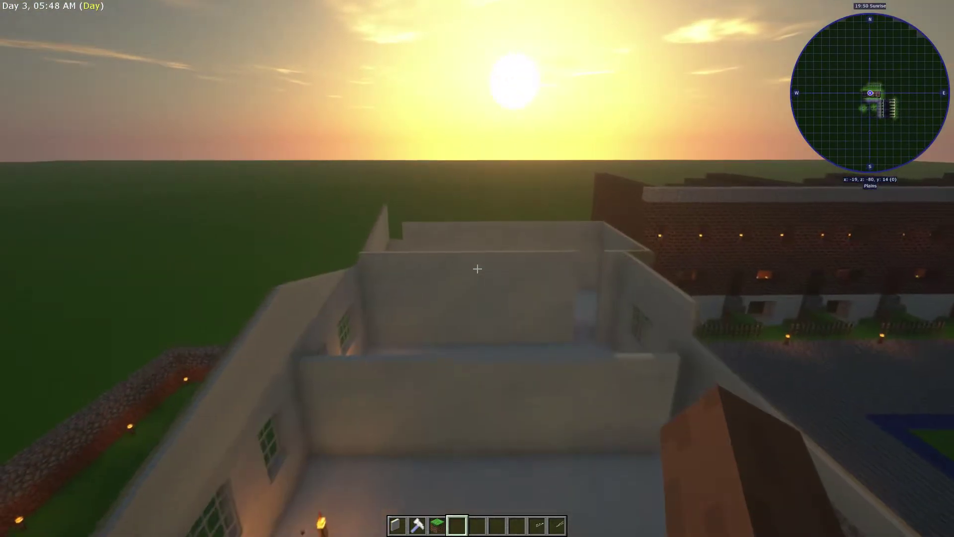
key(w)
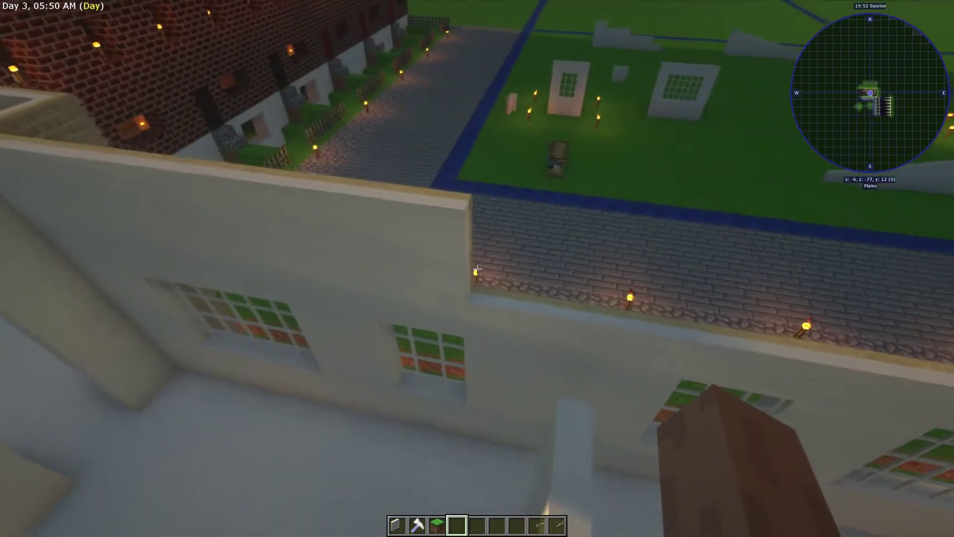
key(w)
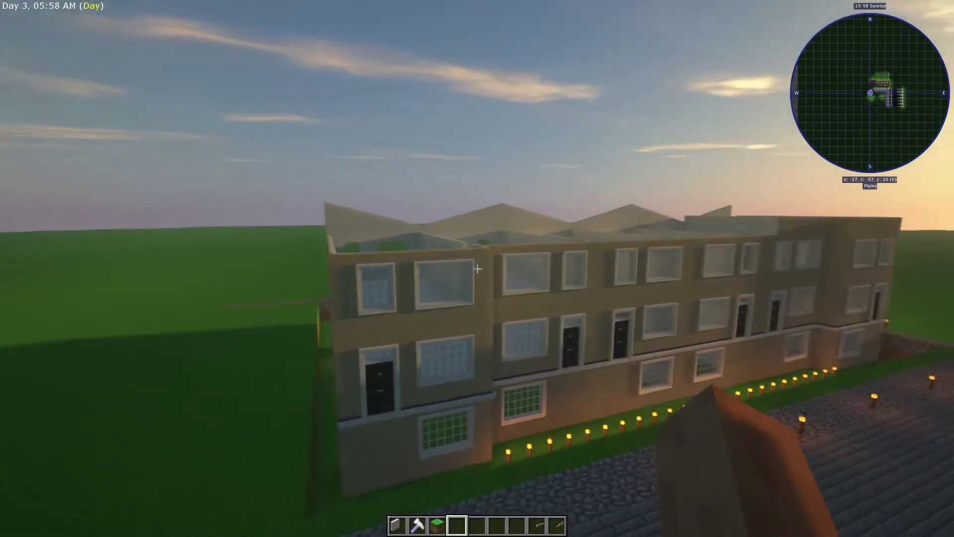
key(w)
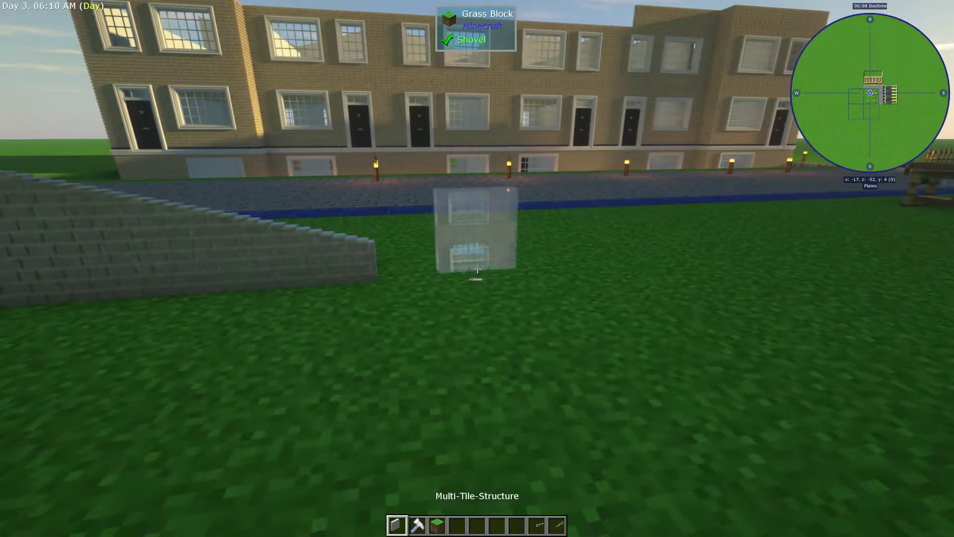
Place two grey brick wall sections, add two layers on top, then hold the Little Hammer.
right_click(477, 268)
right_click(477, 268)
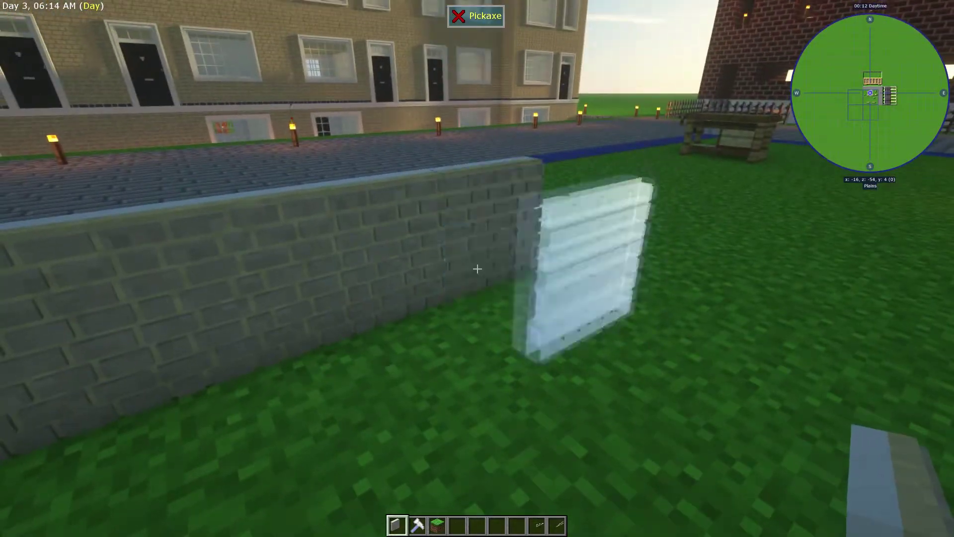
key(a)
right_click(477, 268)
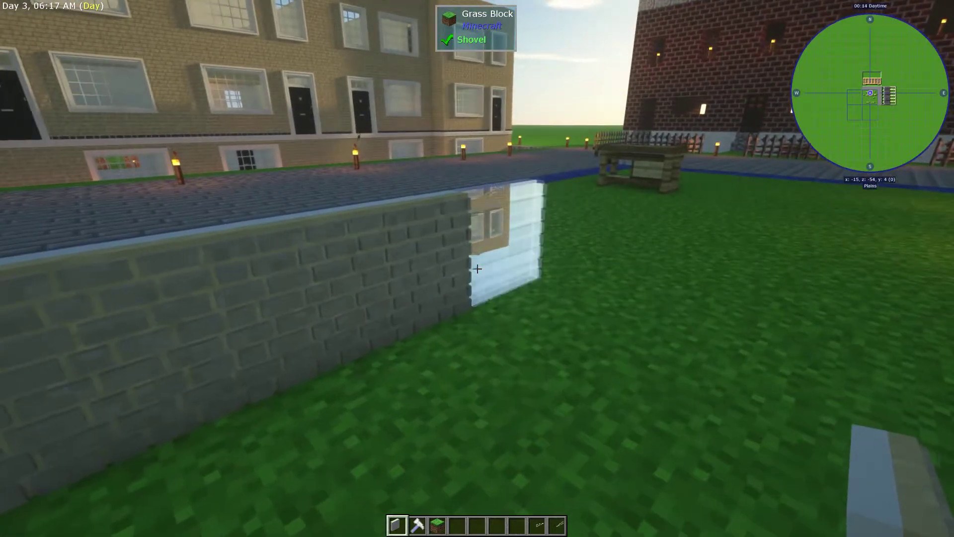
right_click(477, 268)
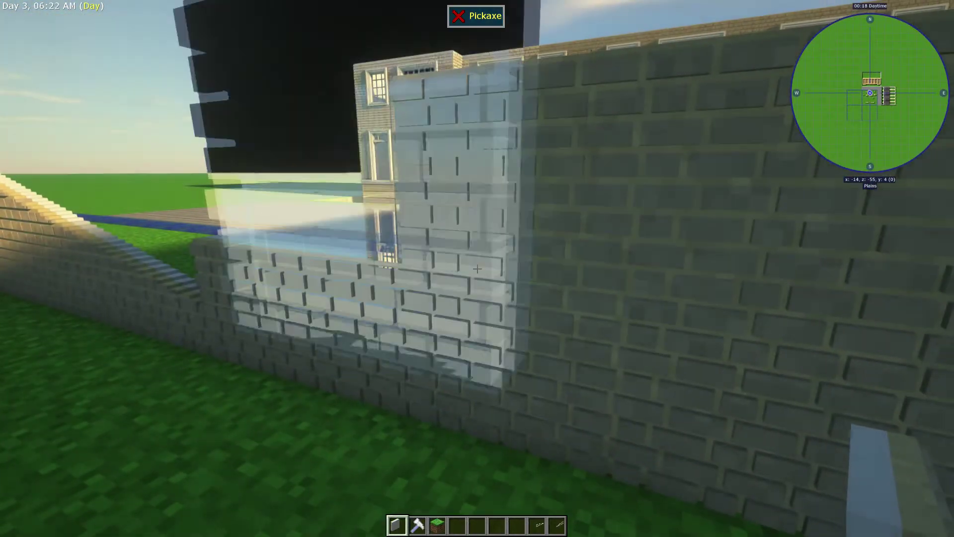
key(a)
key(3)
key(2)
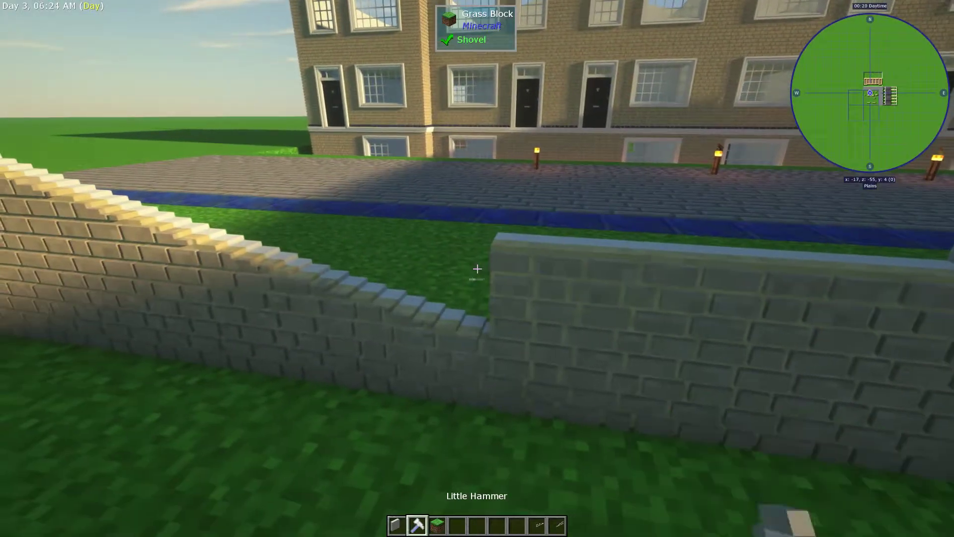
Switch the Little Hammer to the dragline shape and step sideways along the wall.
key(c)
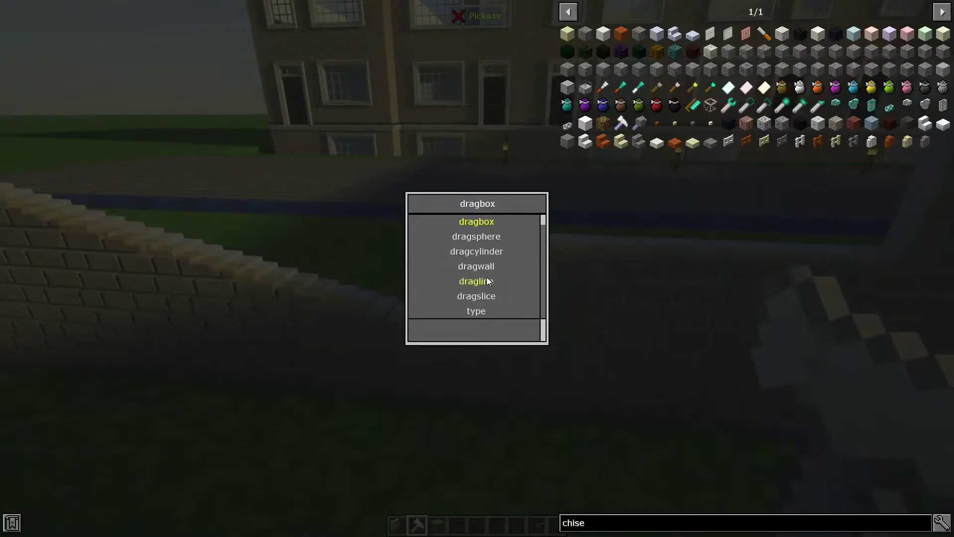
click(492, 277)
key(Escape)
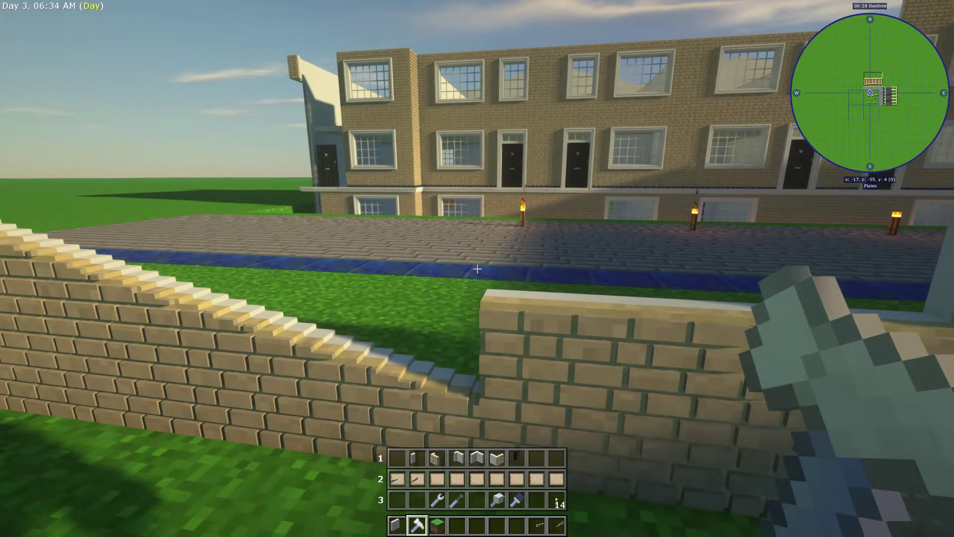
key(a)
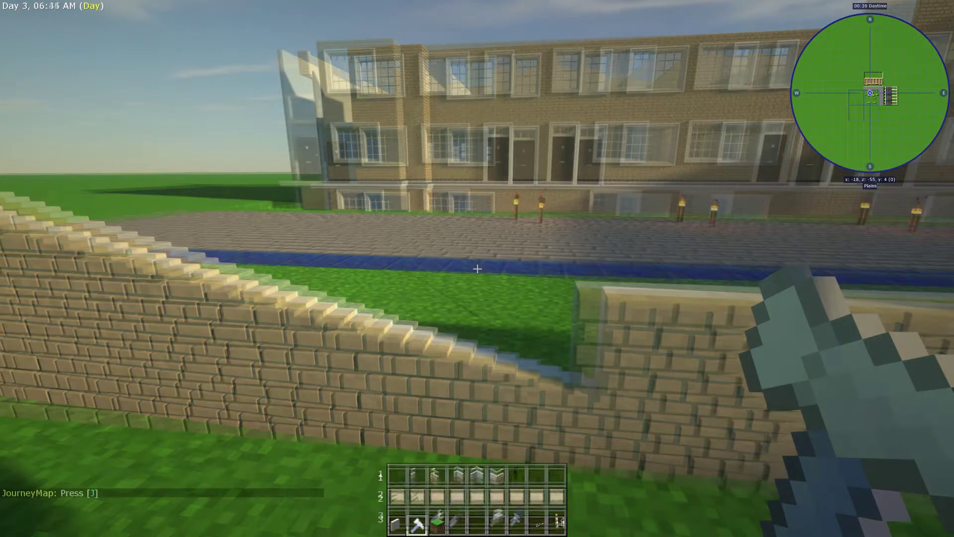
key(Escape)
key(Escape)
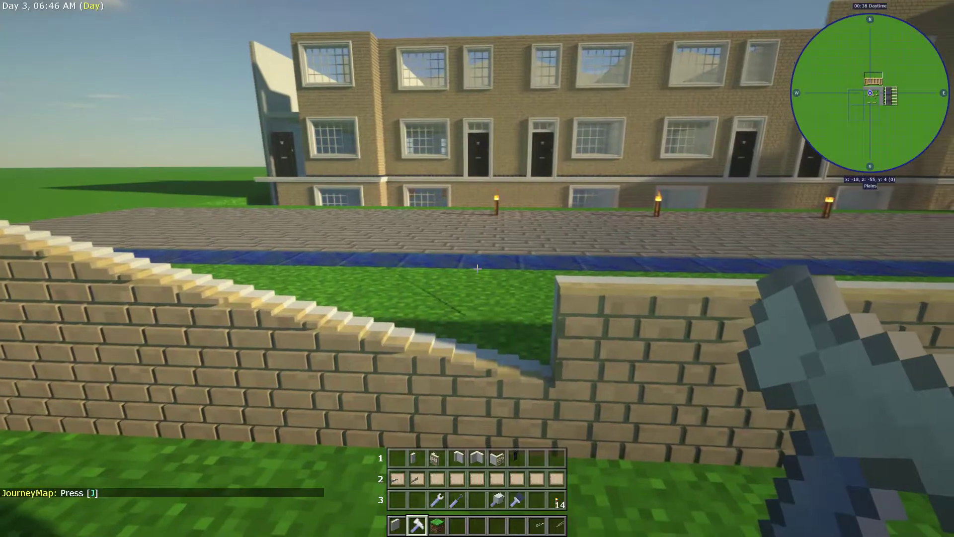
key(w)
key(w)
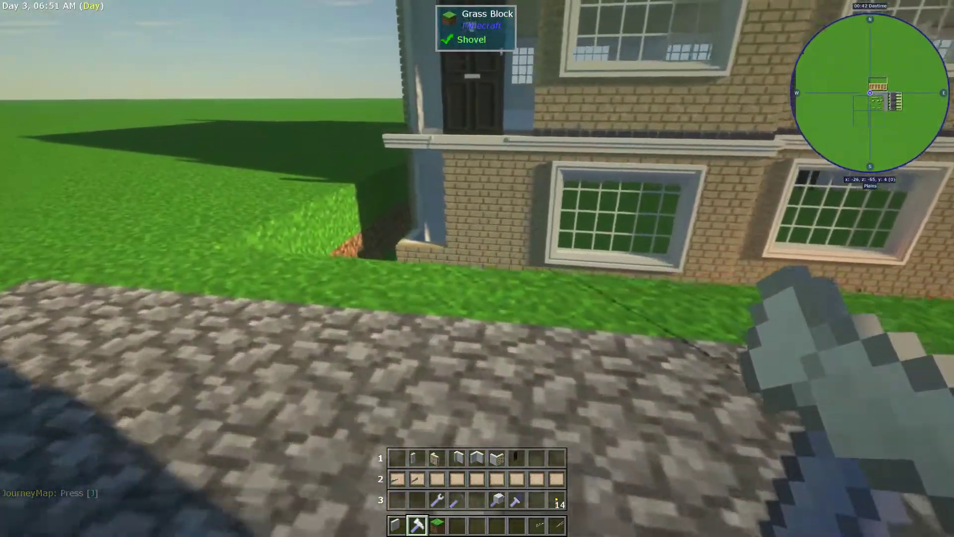
key(w)
key(w)
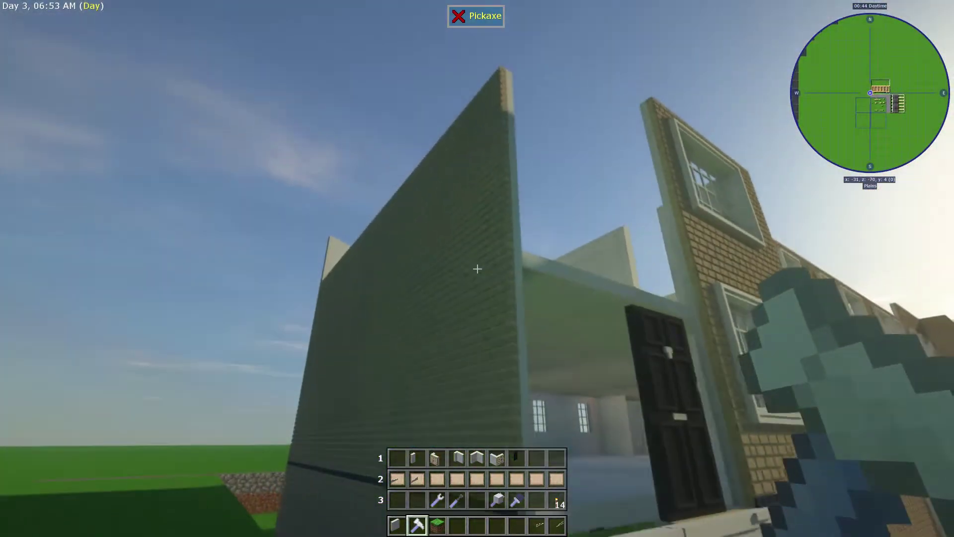
key(w)
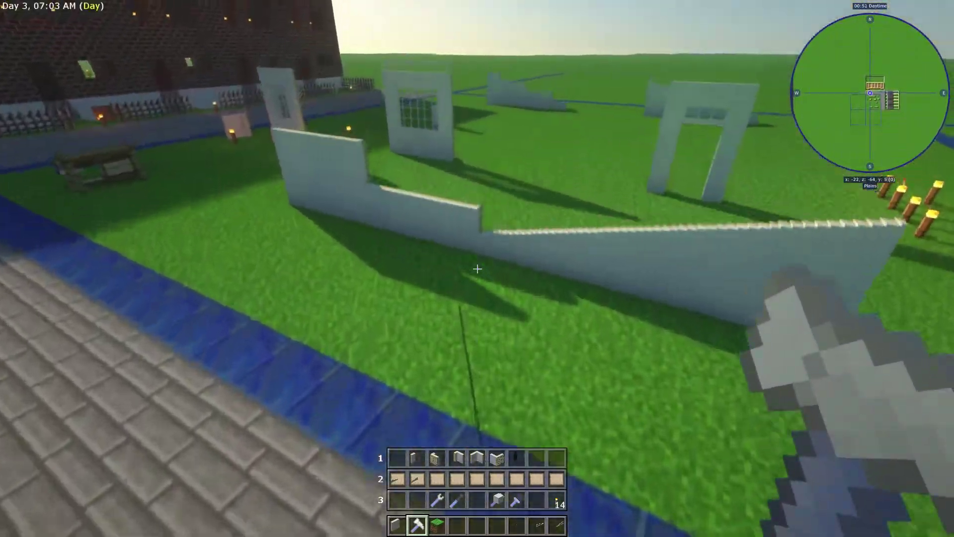
key(w)
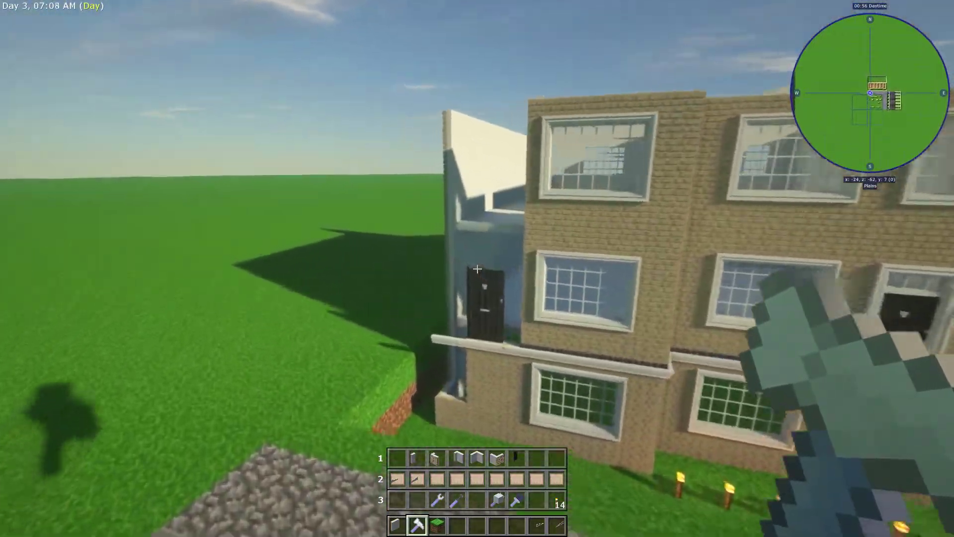
key(w)
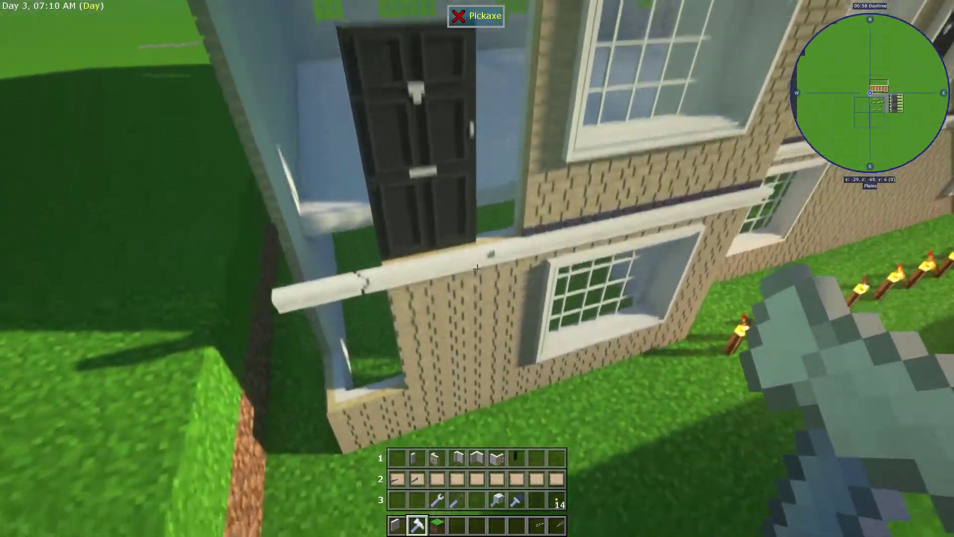
key(w)
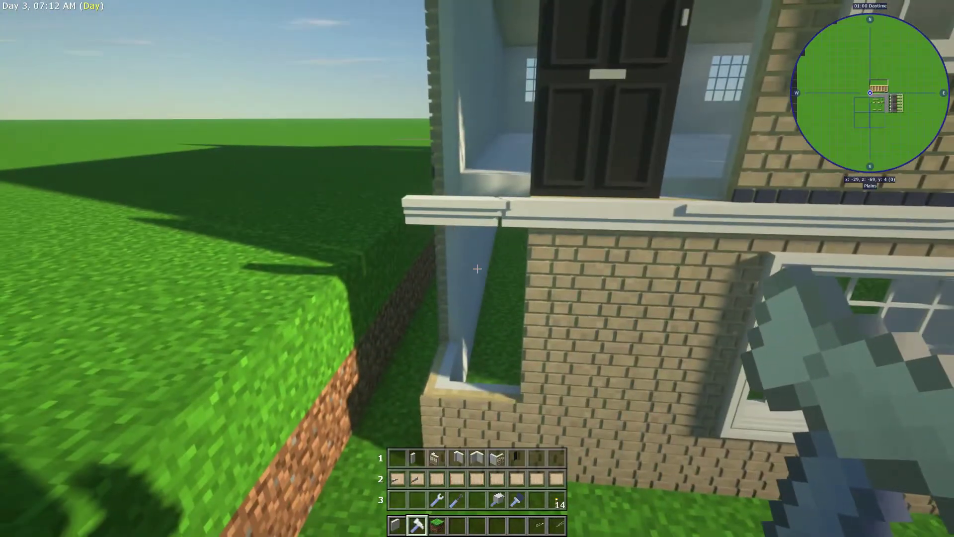
key(w)
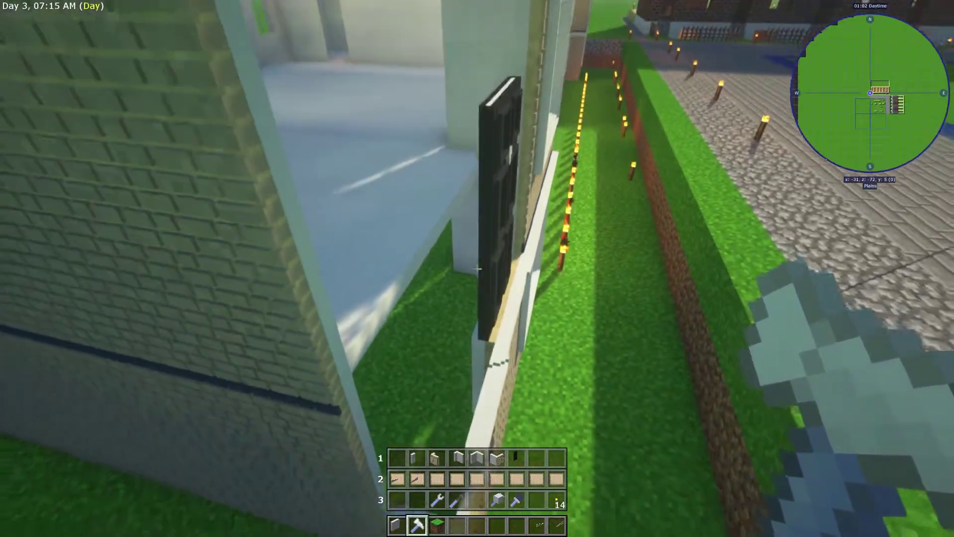
key(w)
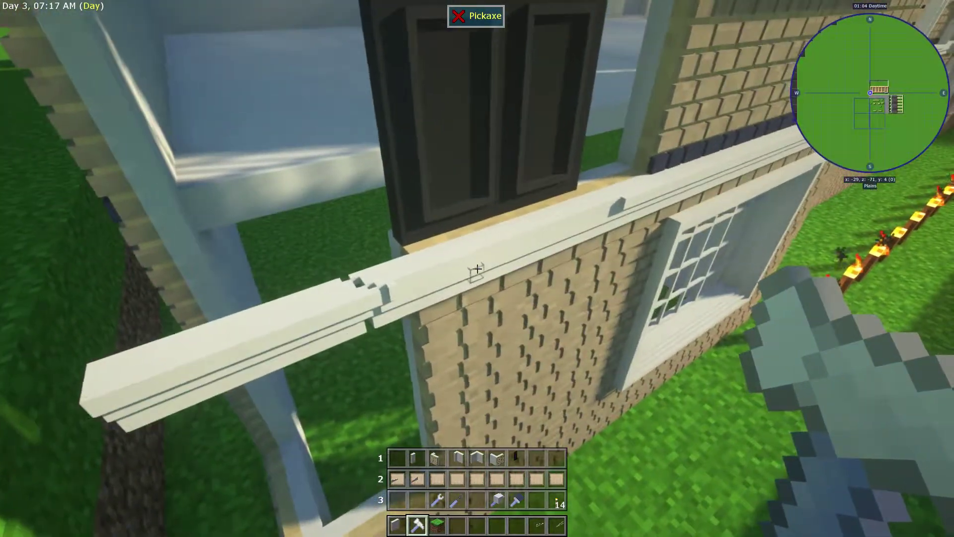
key(w)
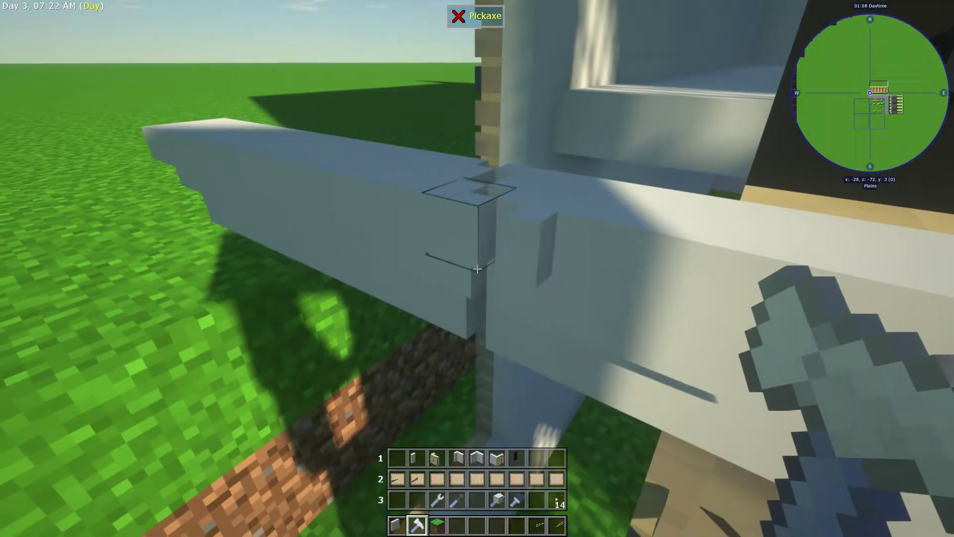
With the Little Chisel in White Concrete fill mode, carve the notch where the beams meet.
key(6)
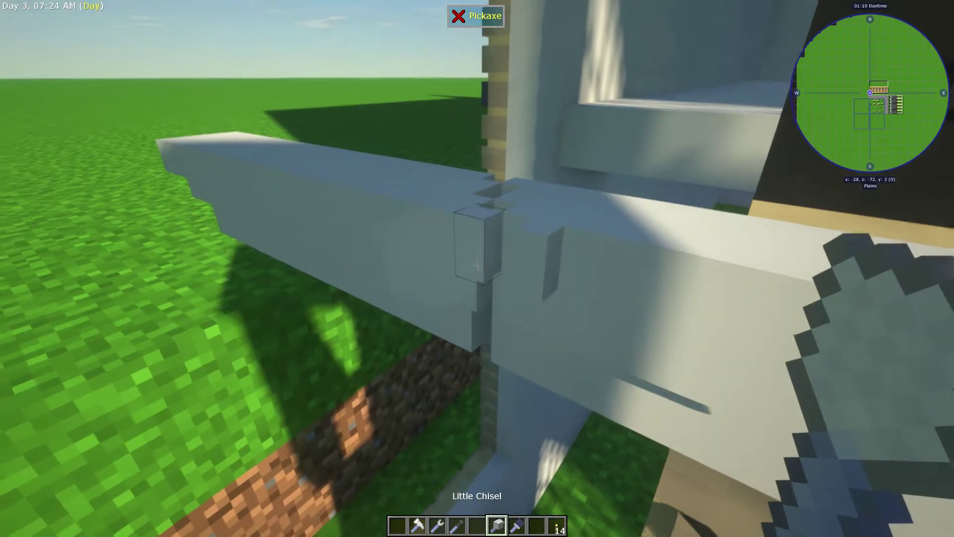
key(c)
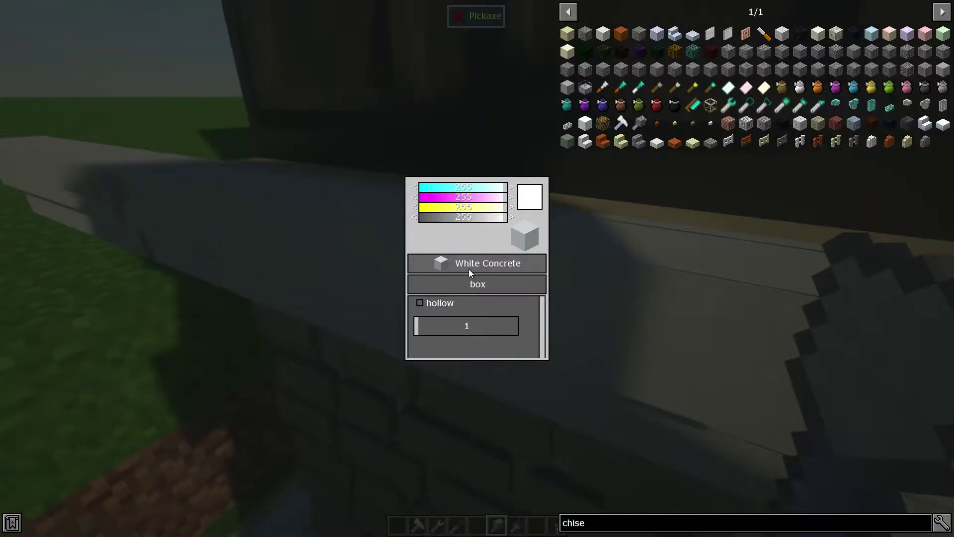
key(Escape)
key(c)
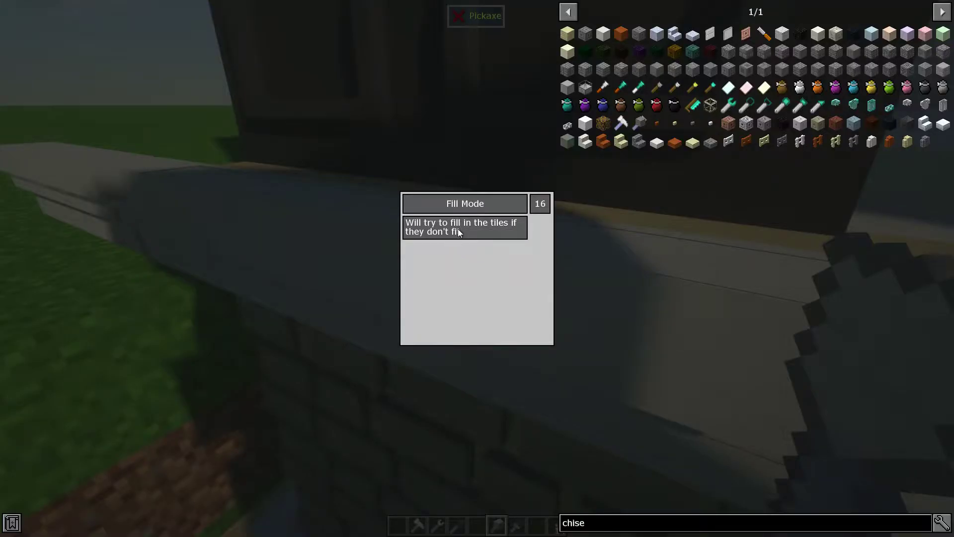
key(Escape)
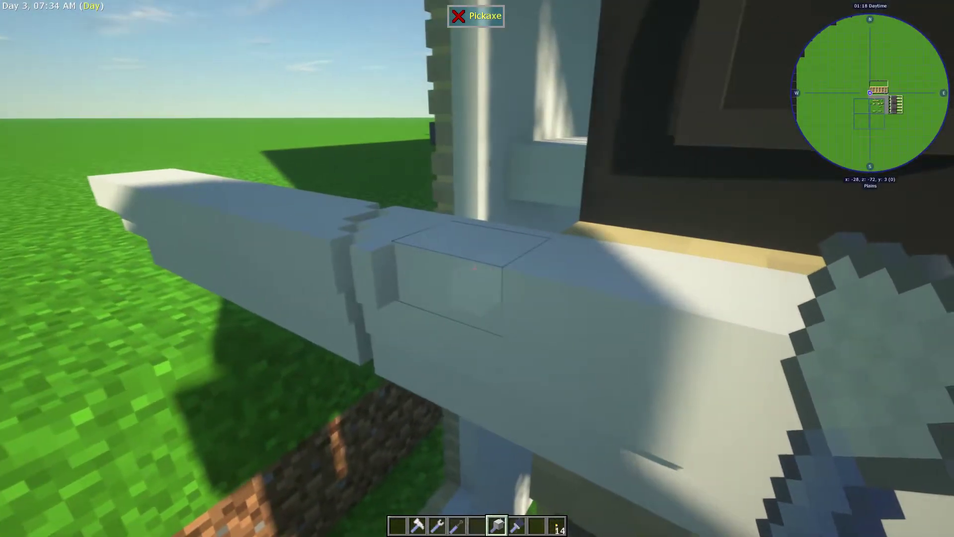
click(477, 269)
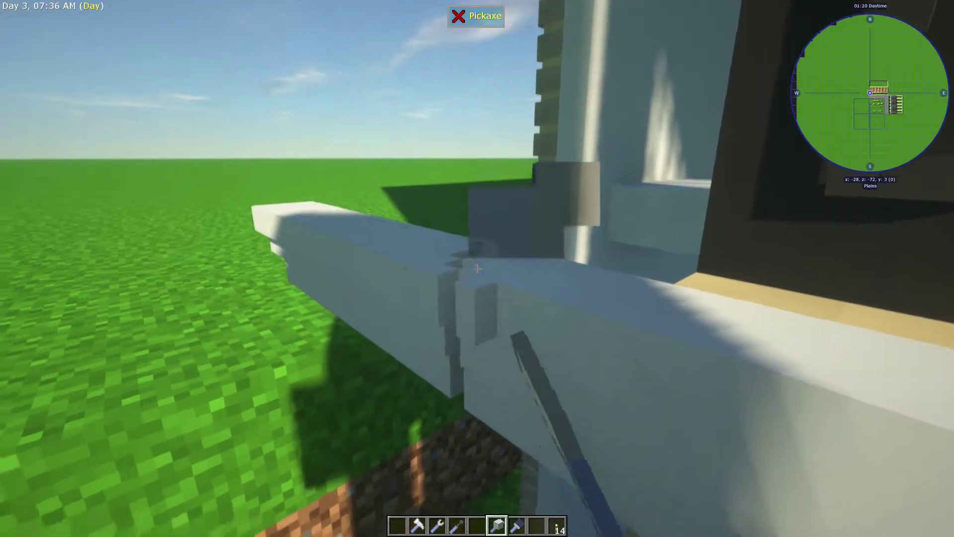
click(477, 269)
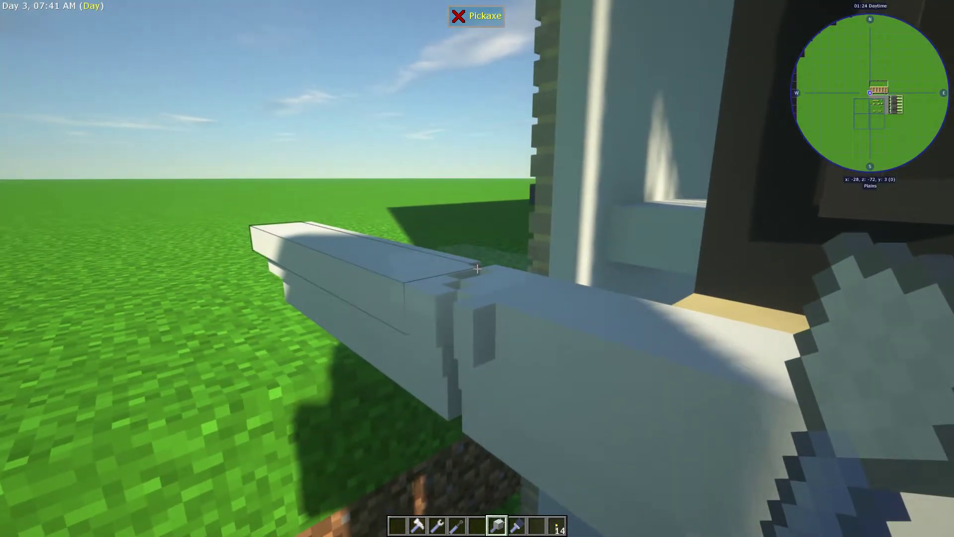
click(477, 269)
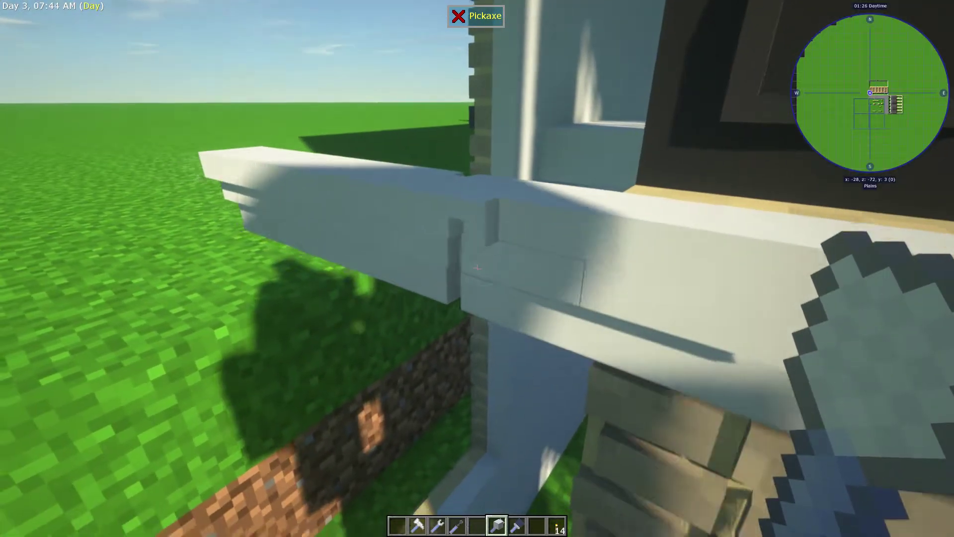
Recheck the chisel settings and switch it to fill mode.
key(c)
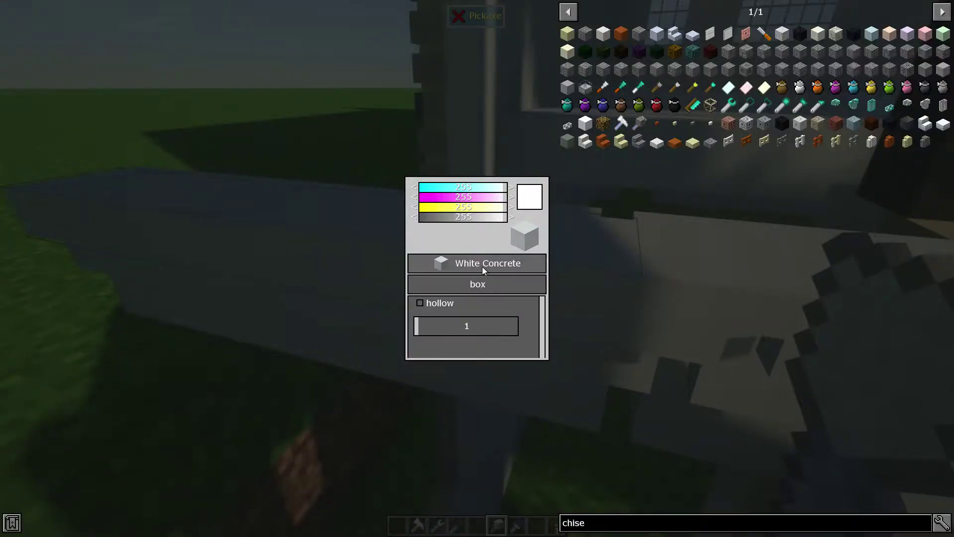
key(Escape)
key(c)
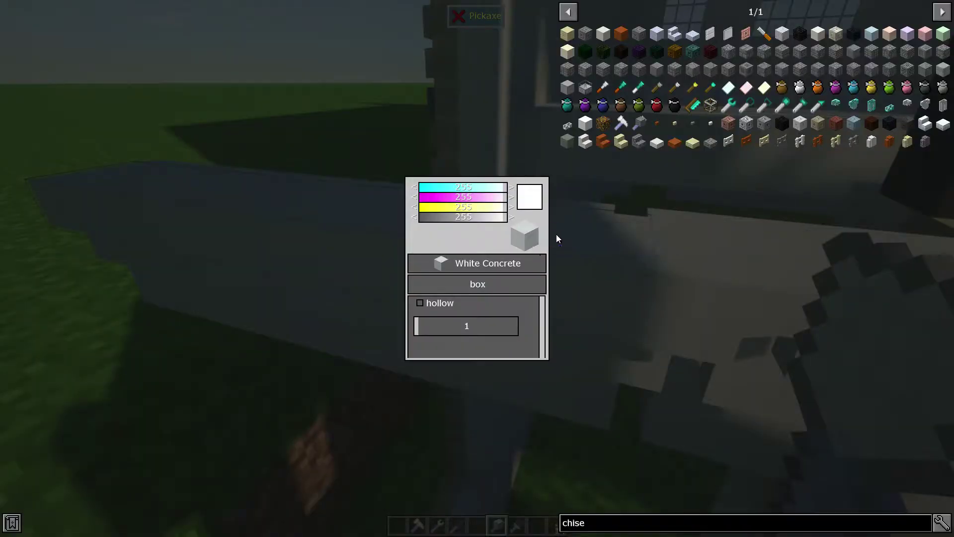
key(Escape)
key(v)
key(Escape)
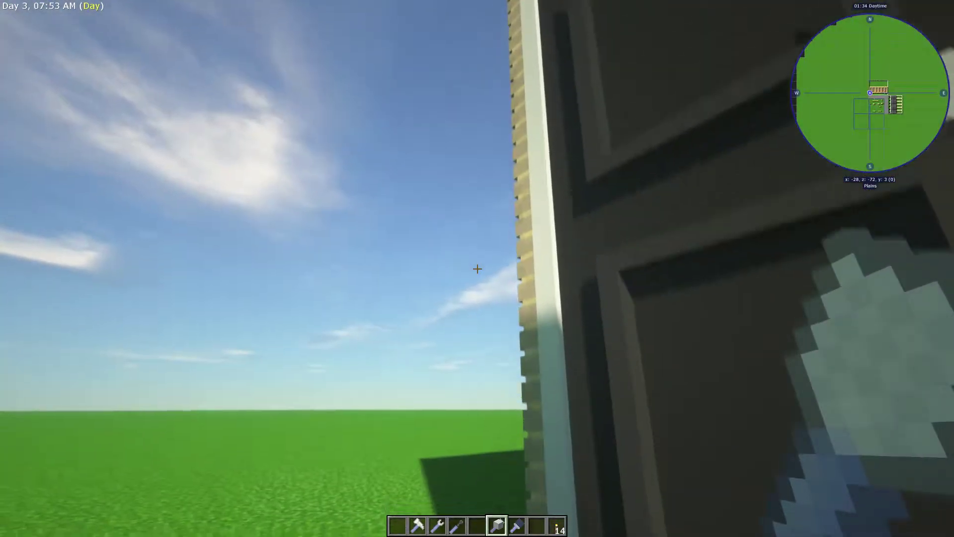
Trim protruding and yellow pieces from the overhead beam joint and add bits under the ledge.
key(space)
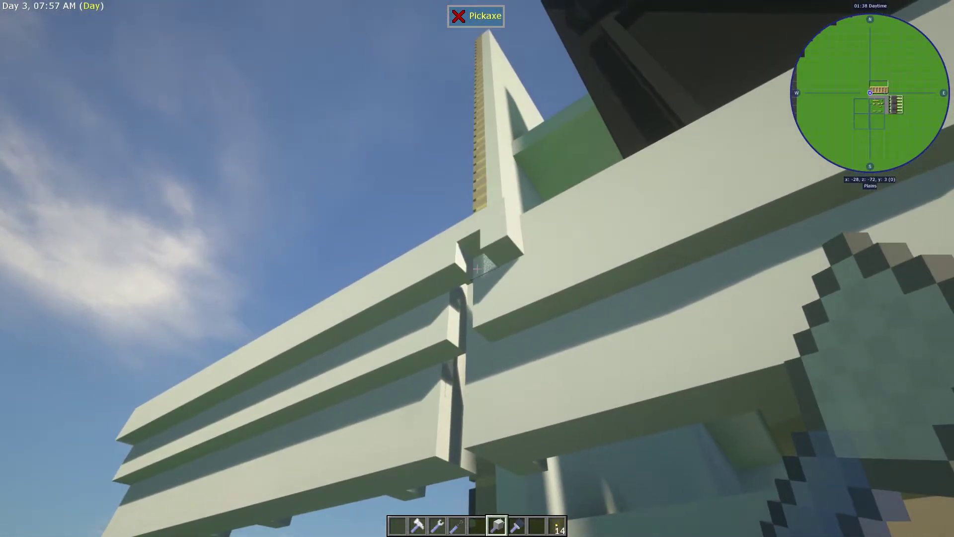
click(477, 269)
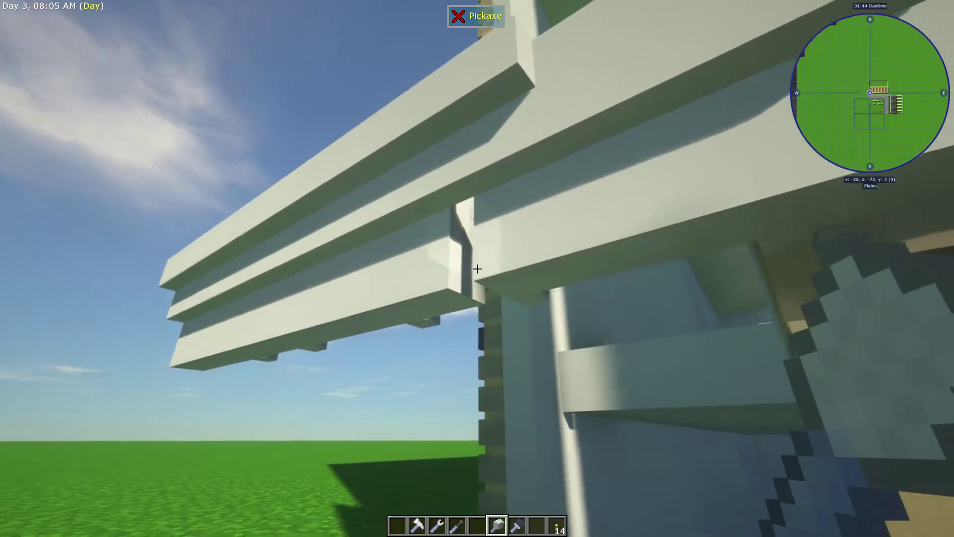
right_click(477, 268)
click(478, 269)
key(alt)
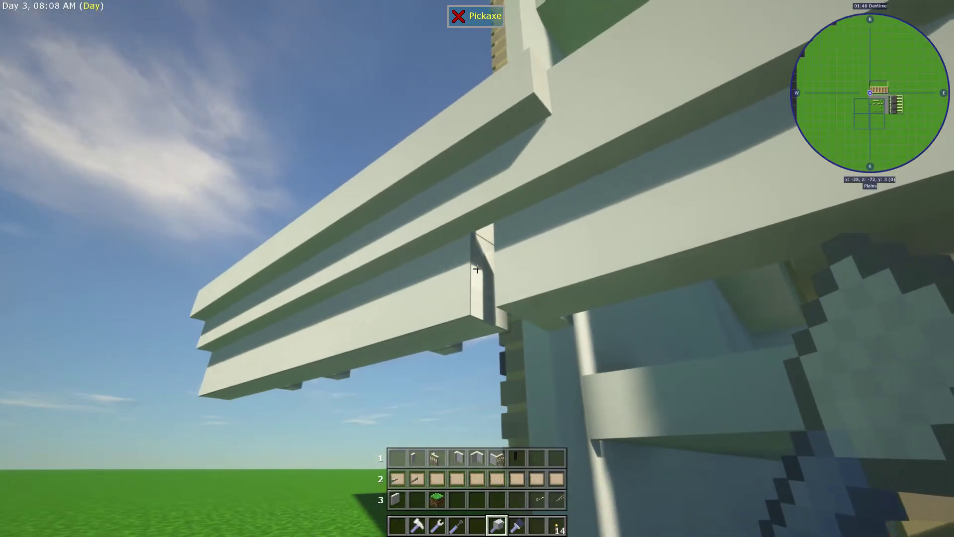
click(477, 269)
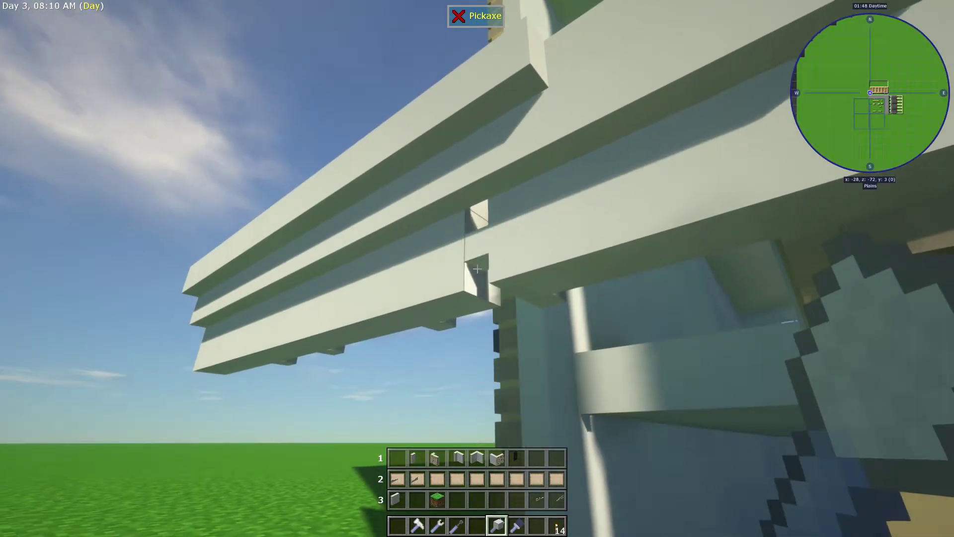
click(477, 268)
click(477, 269)
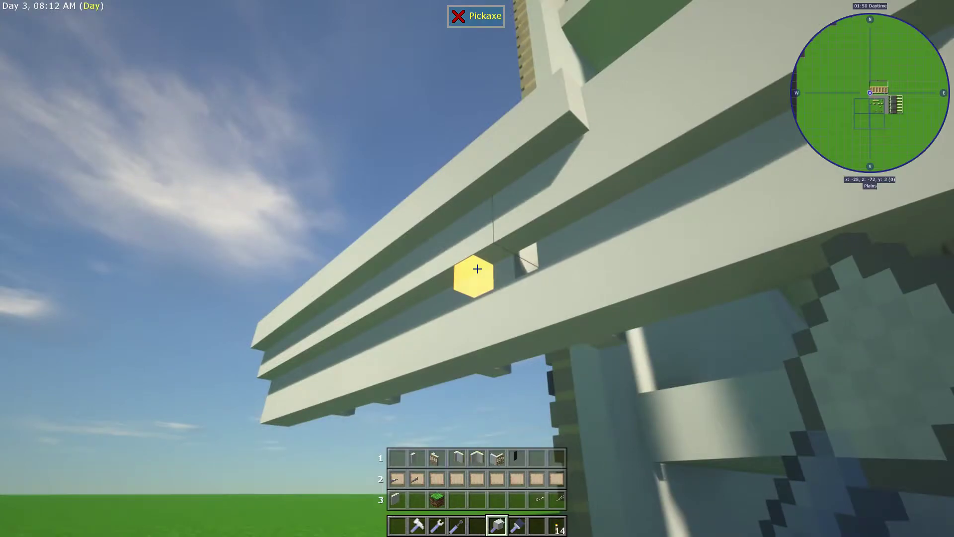
key(w)
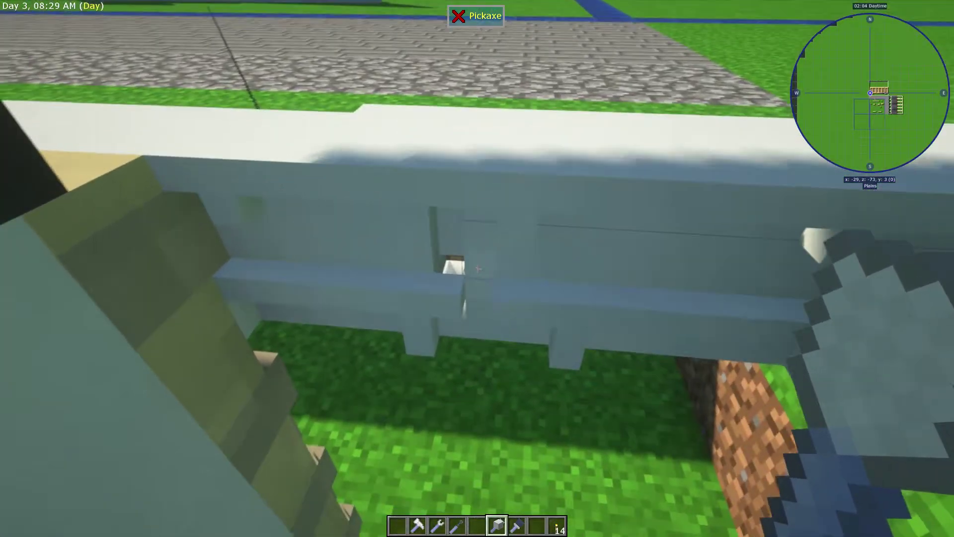
click(478, 268)
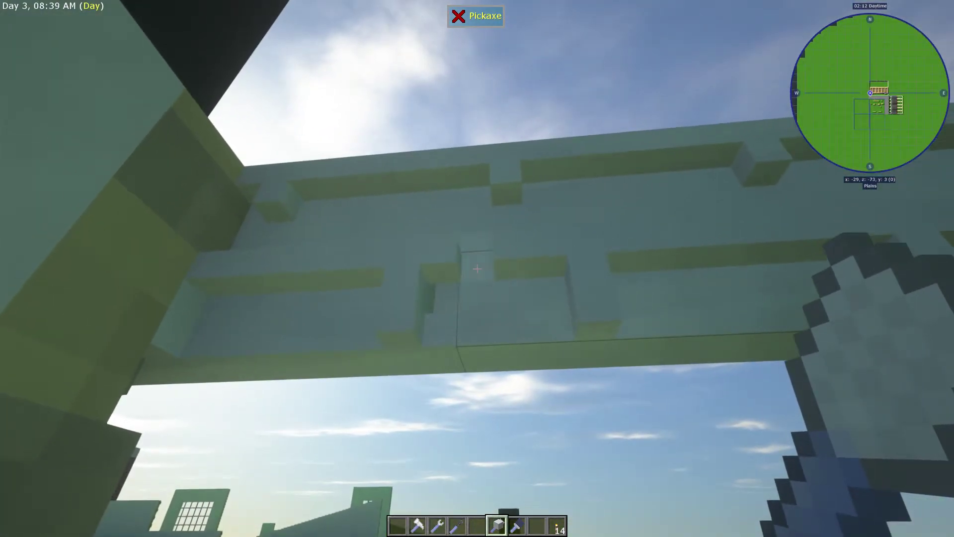
right_click(478, 269)
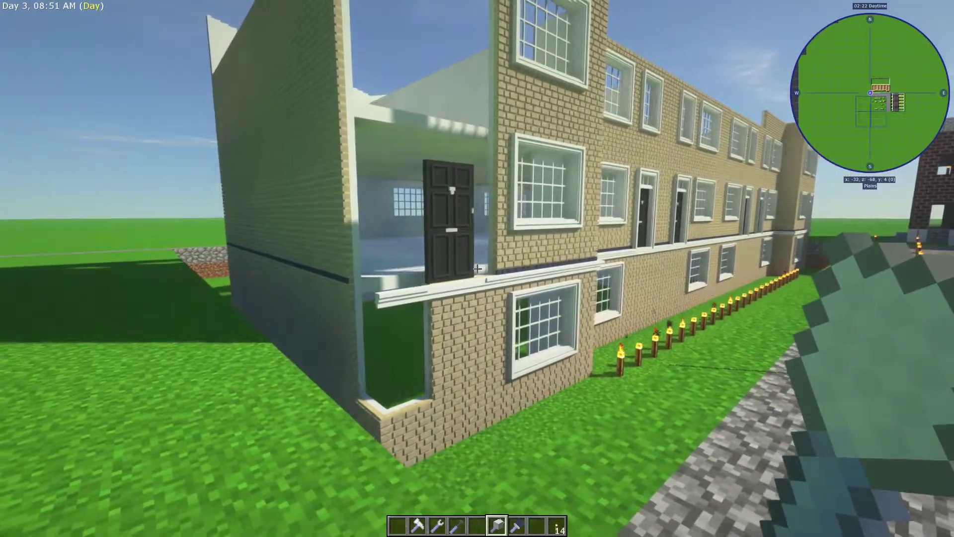
Check the chisel settings and creative inventory, then pause and resume the game.
key(e)
key(Escape)
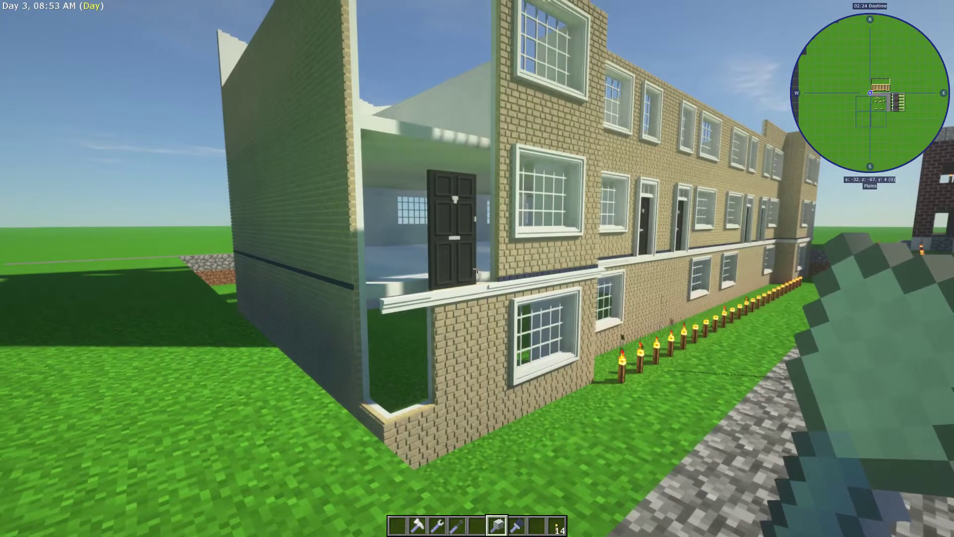
key(e)
key(Escape)
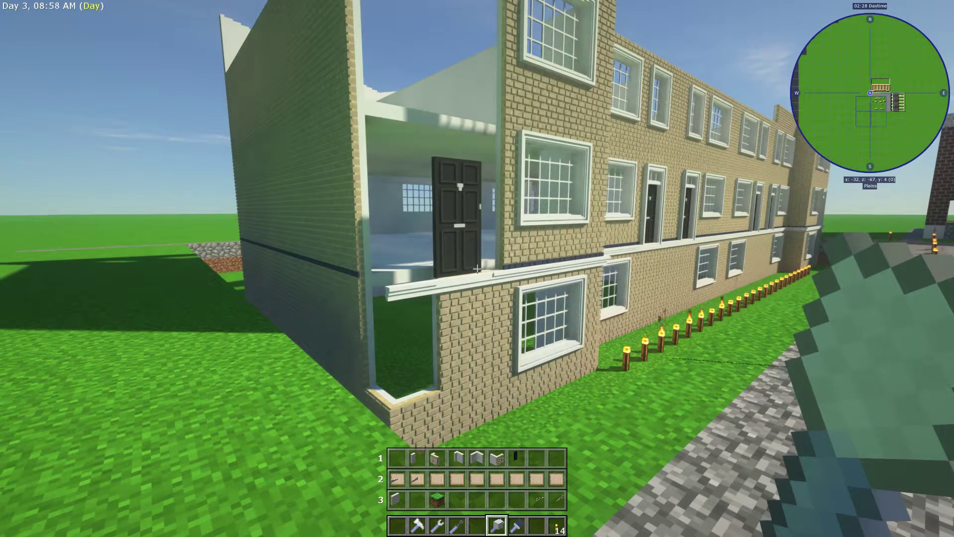
key(Escape)
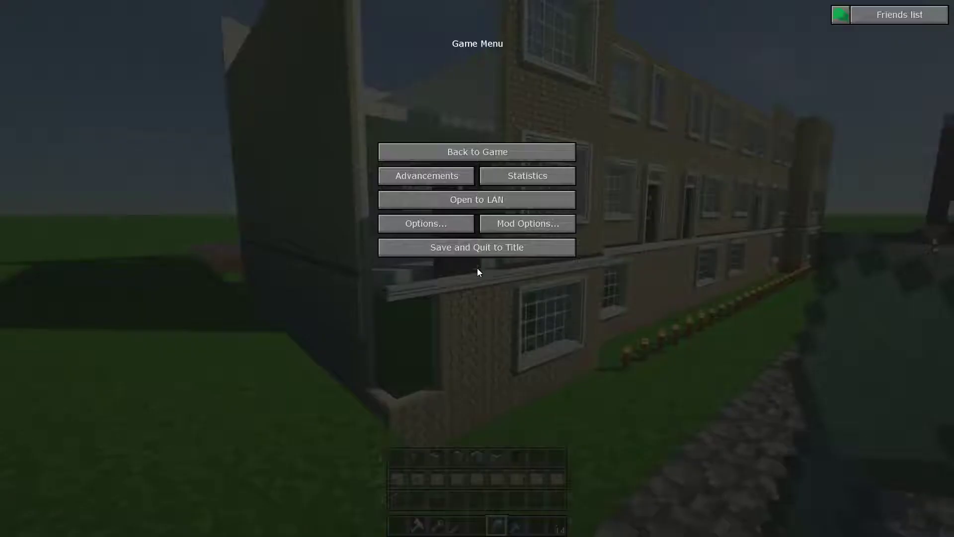
key(Escape)
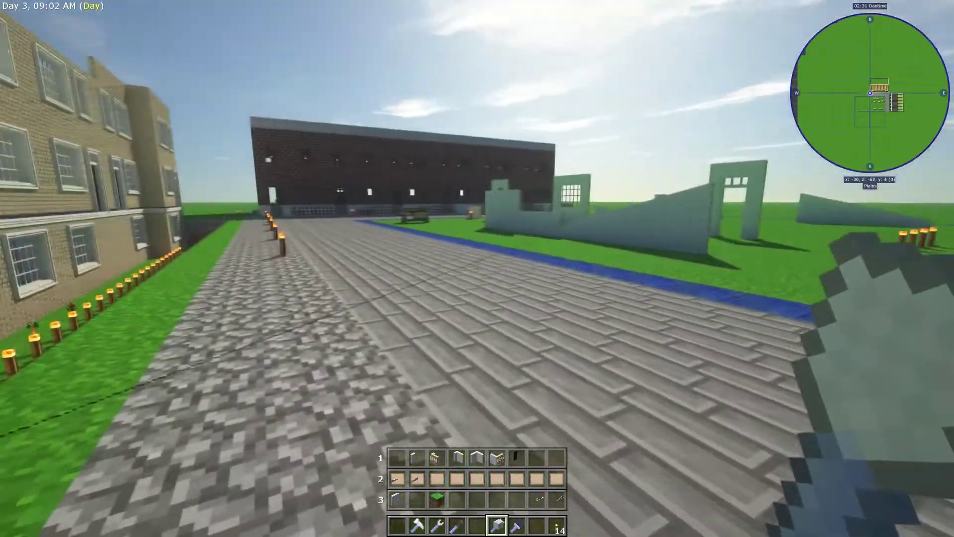
scroll(477, 269, up, 1)
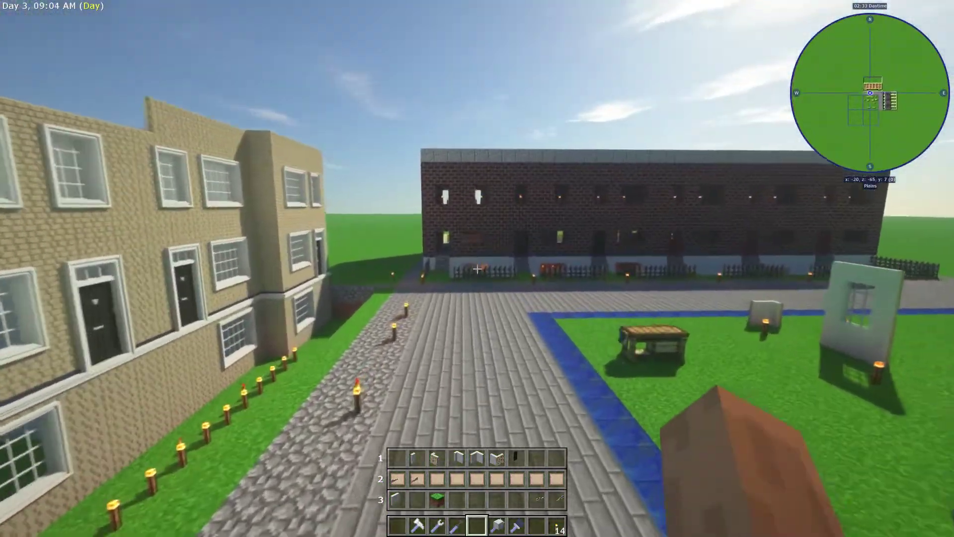
Fly into the dark brick building, take an item from the chest, and return to the street.
key(w)
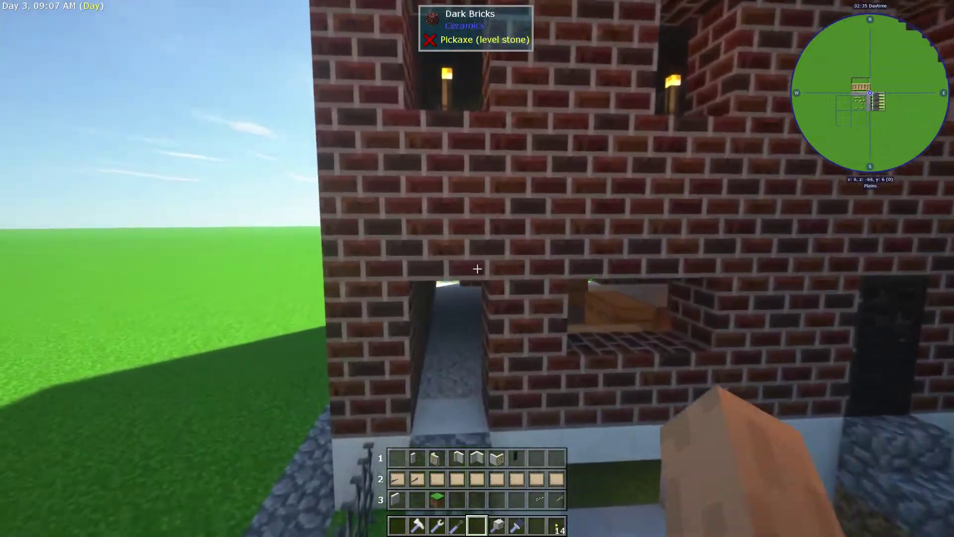
key(w)
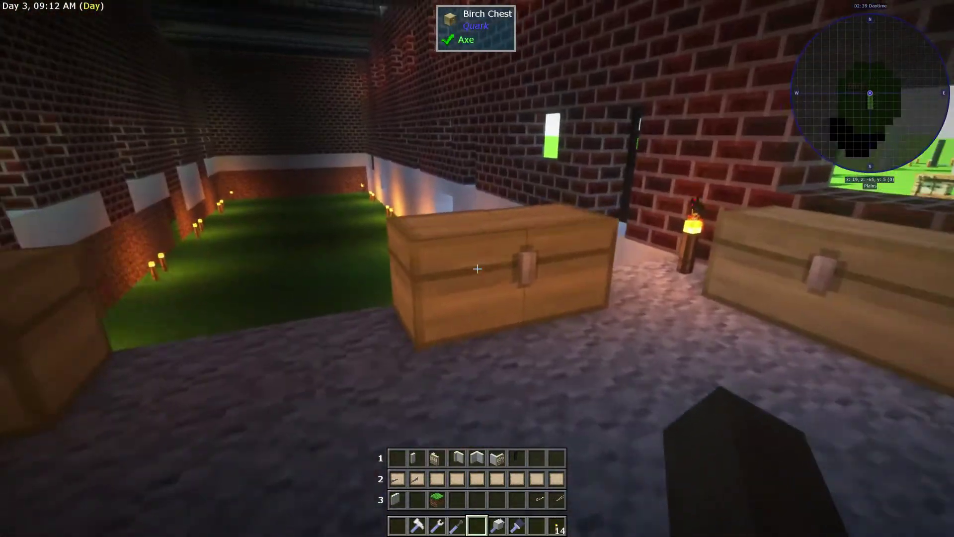
right_click(477, 268)
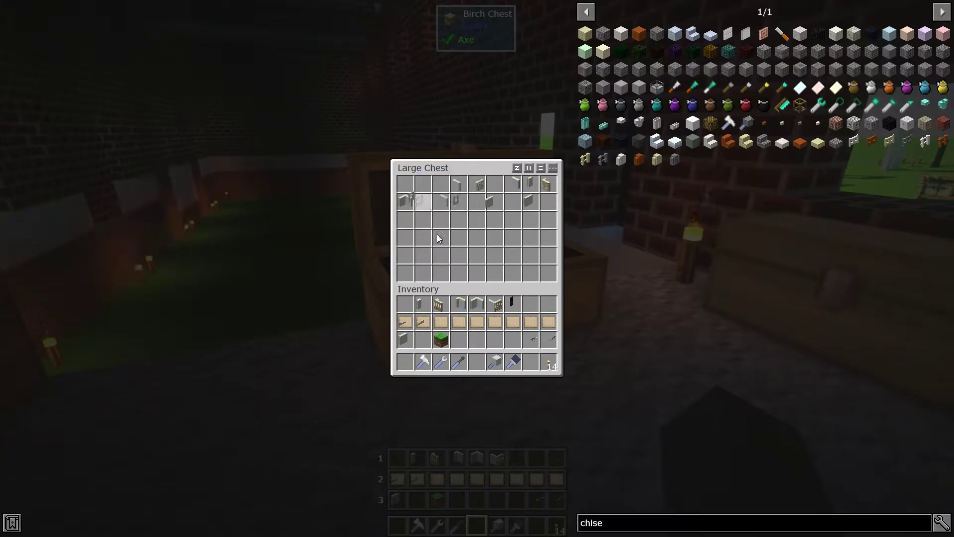
key(Escape)
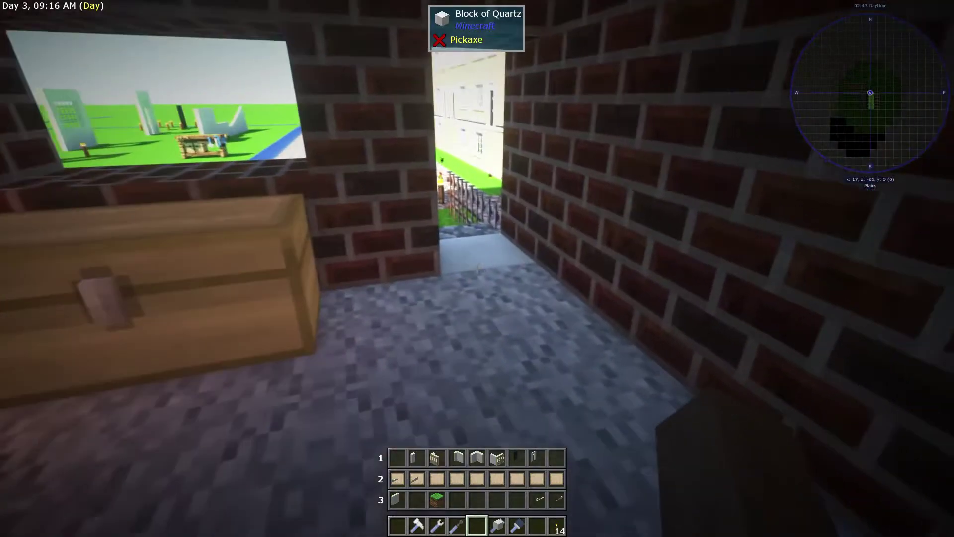
key(w)
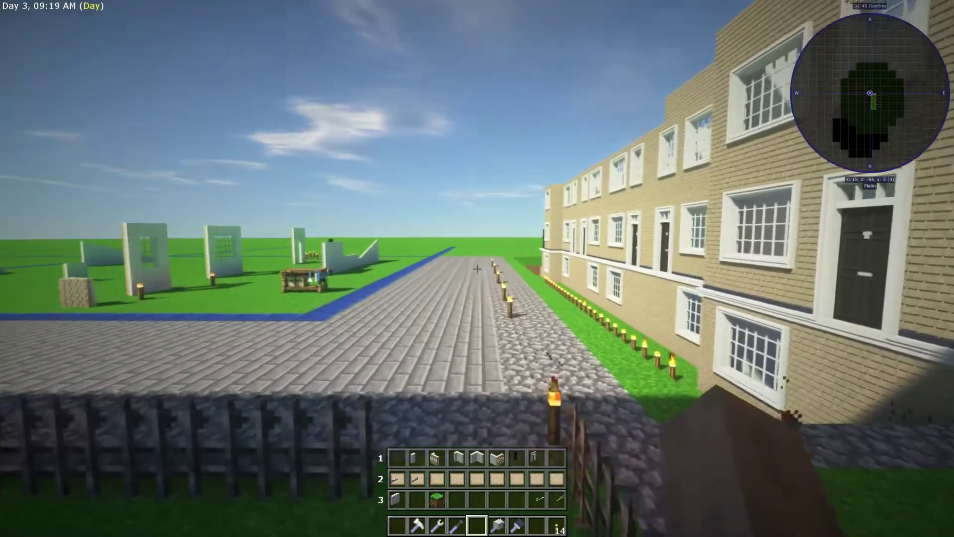
key(w)
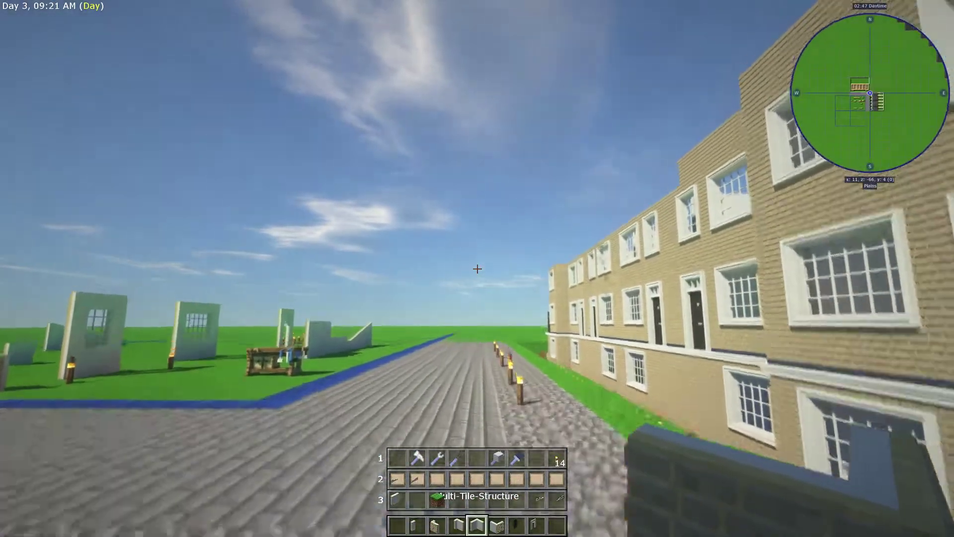
scroll(477, 268, down, 3)
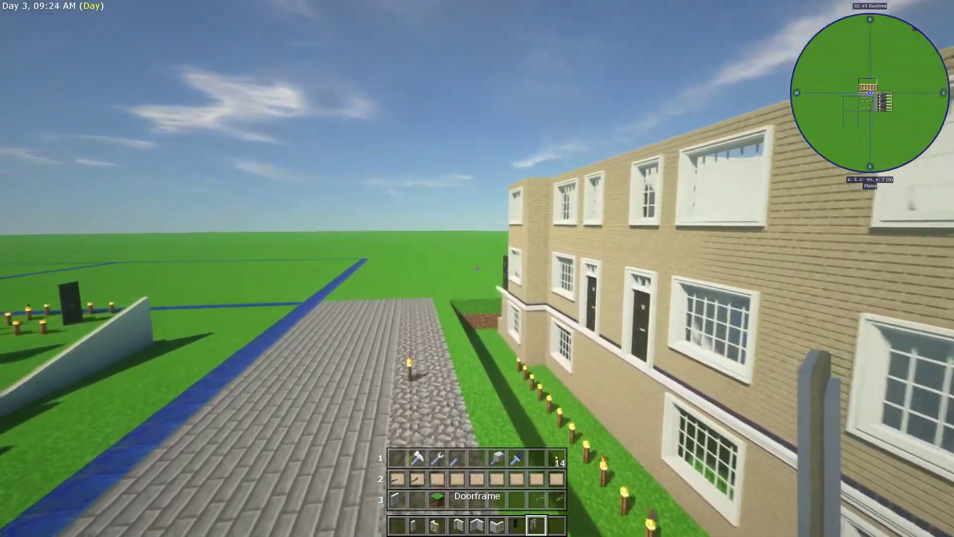
key(w)
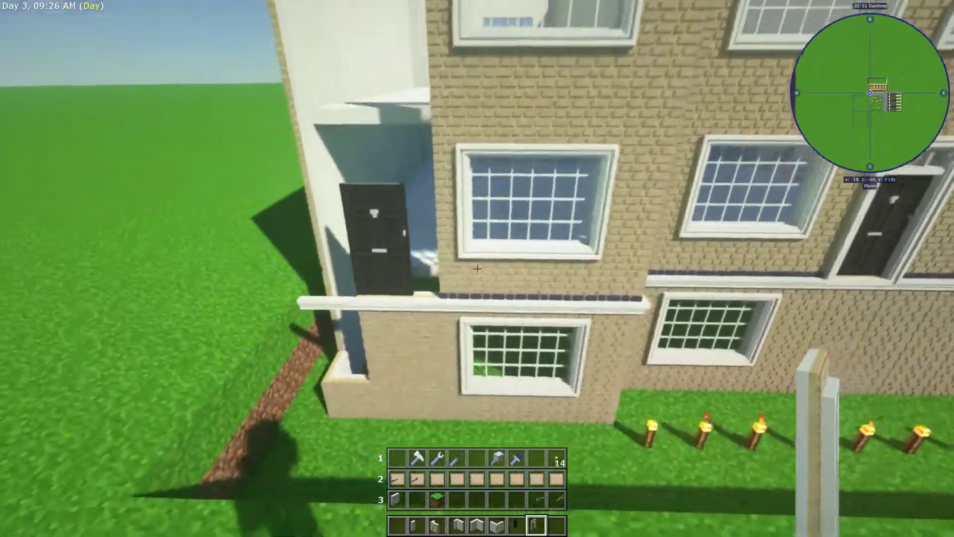
key(w)
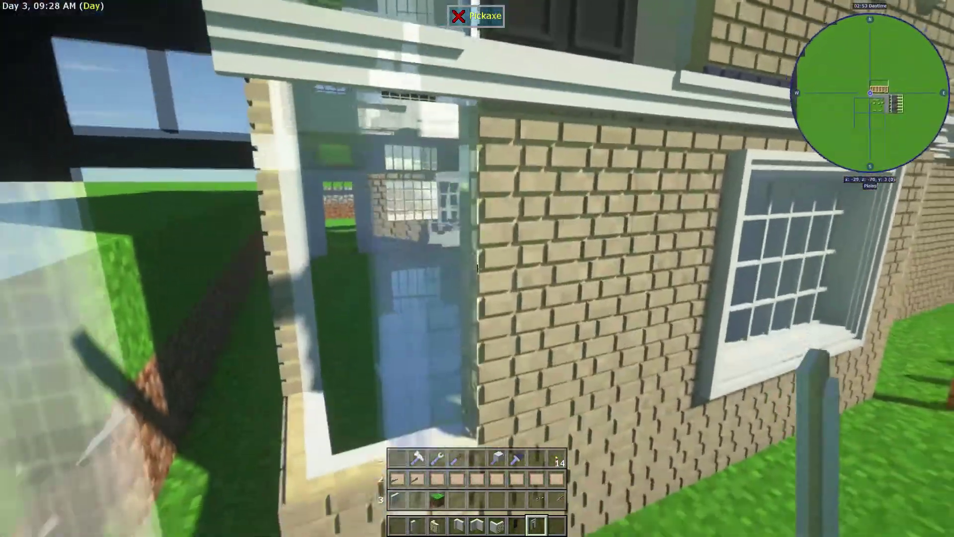
key(w)
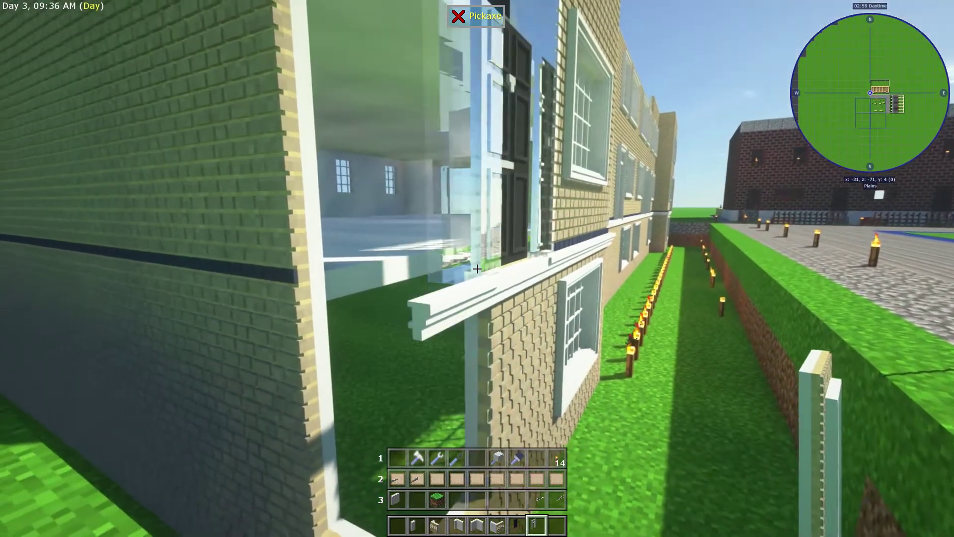
key(d)
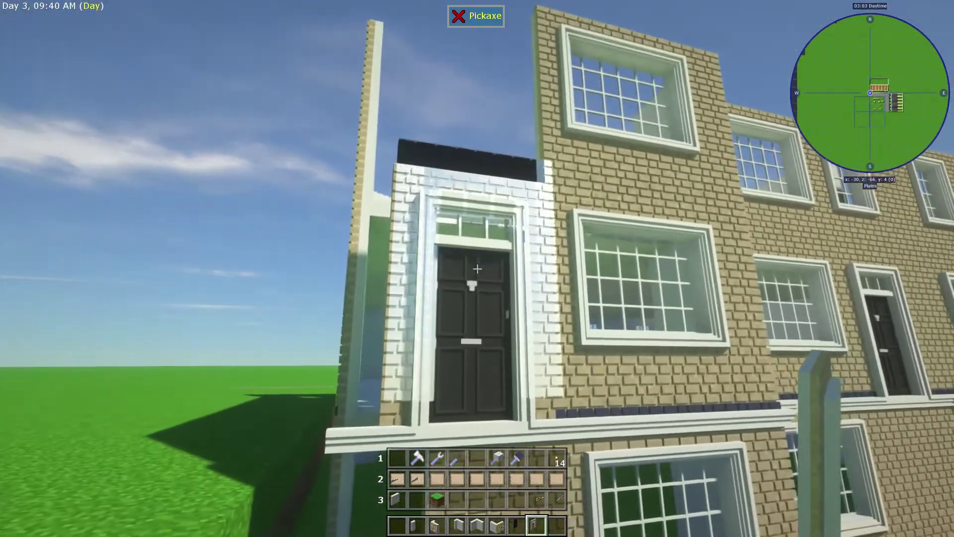
key(w)
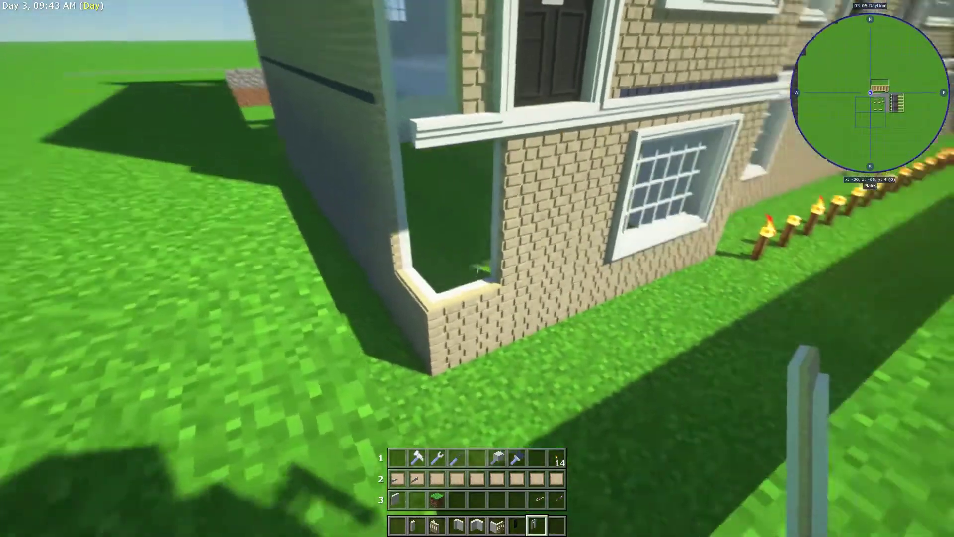
scroll(477, 268, down, 1)
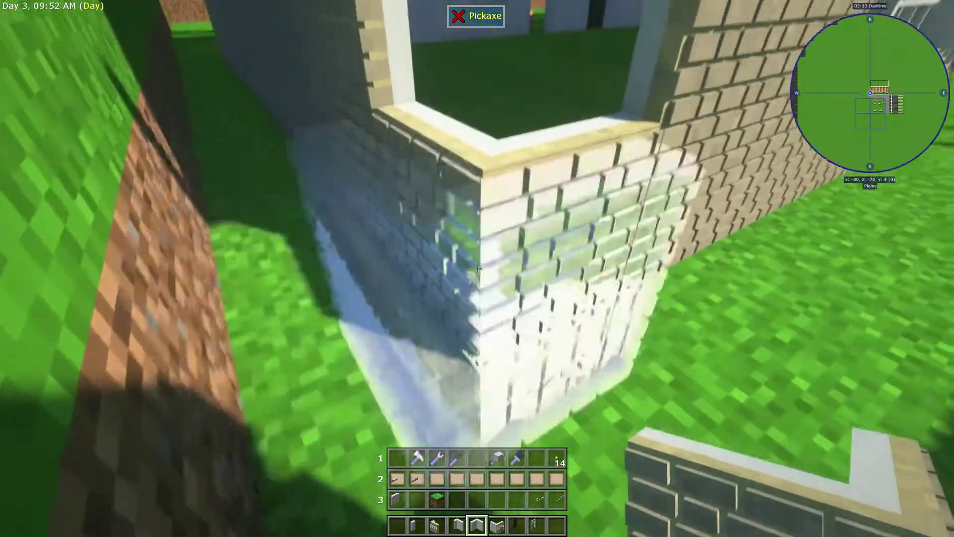
key(s)
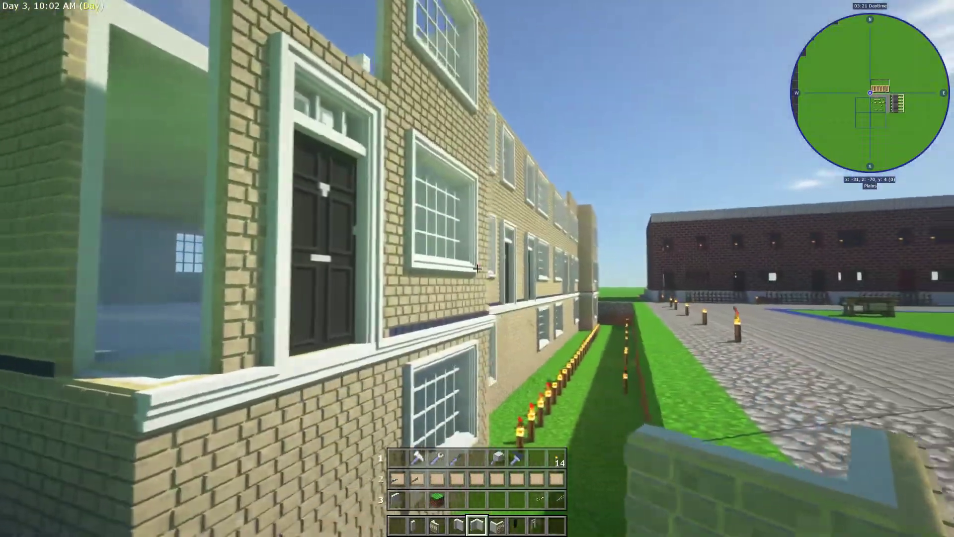
key(w)
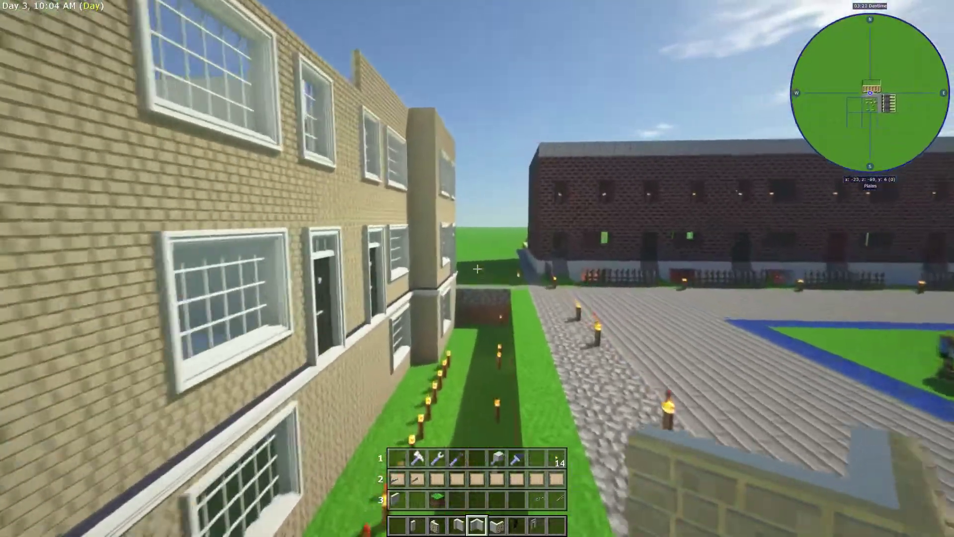
key(w)
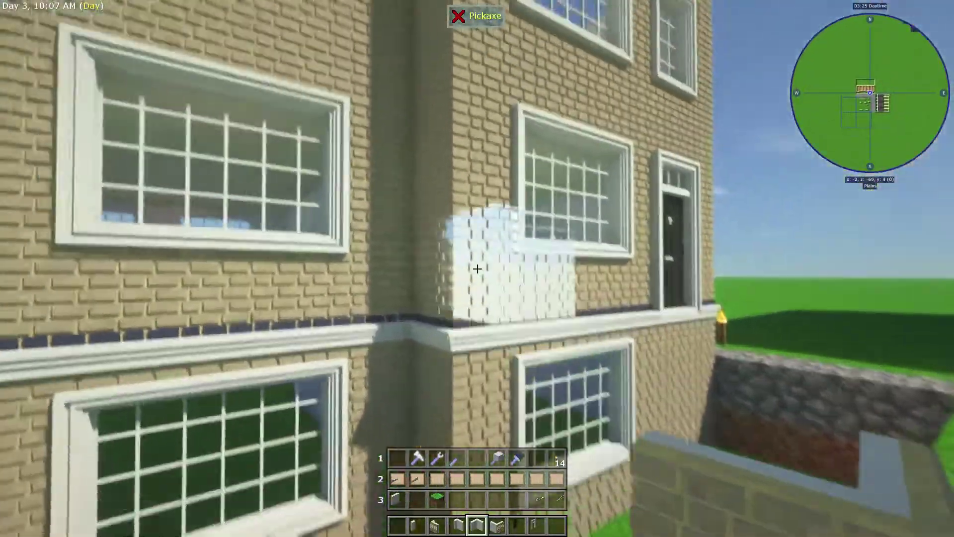
key(w)
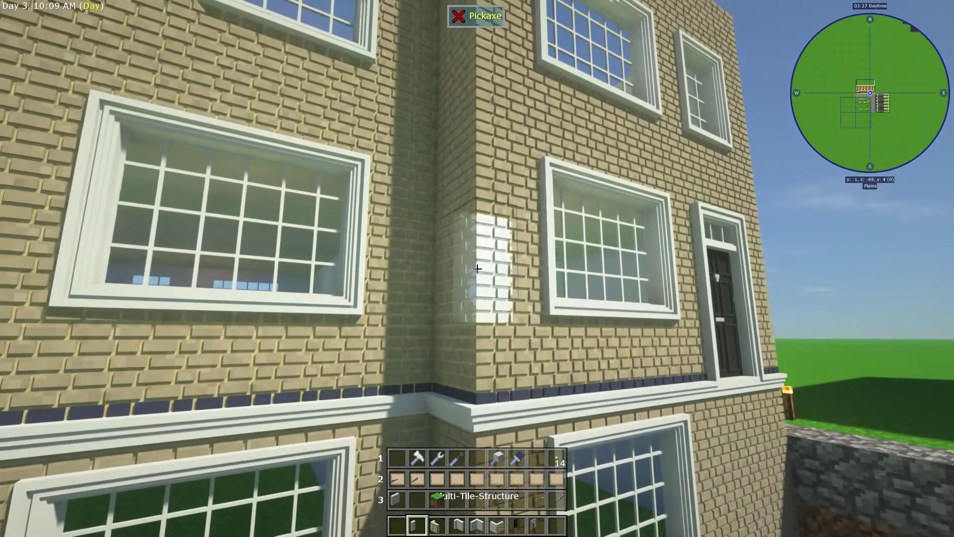
key(3)
key(w)
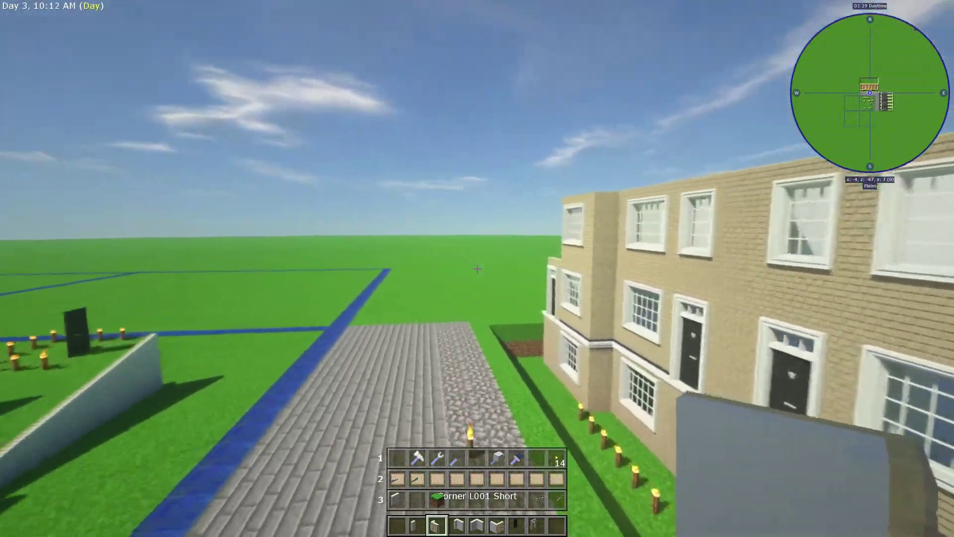
key(w)
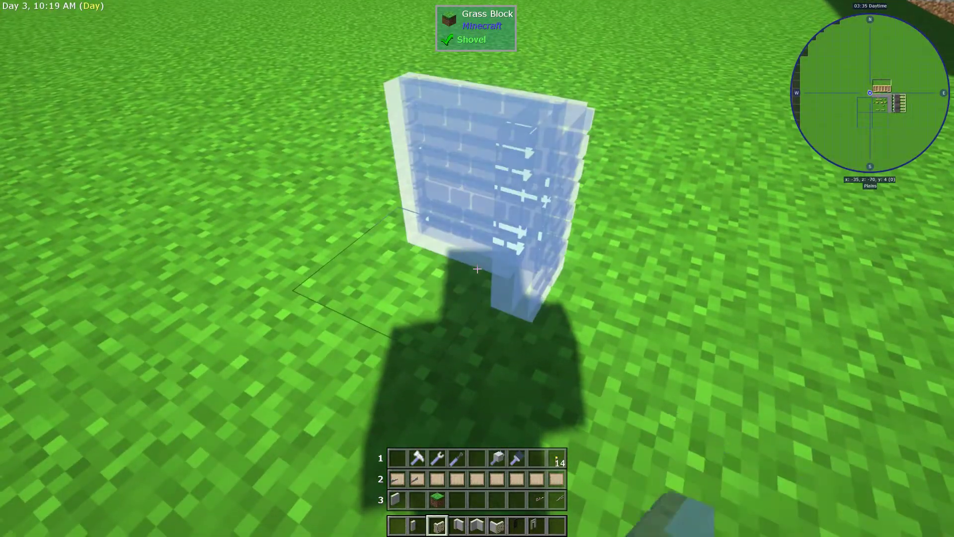
key(4)
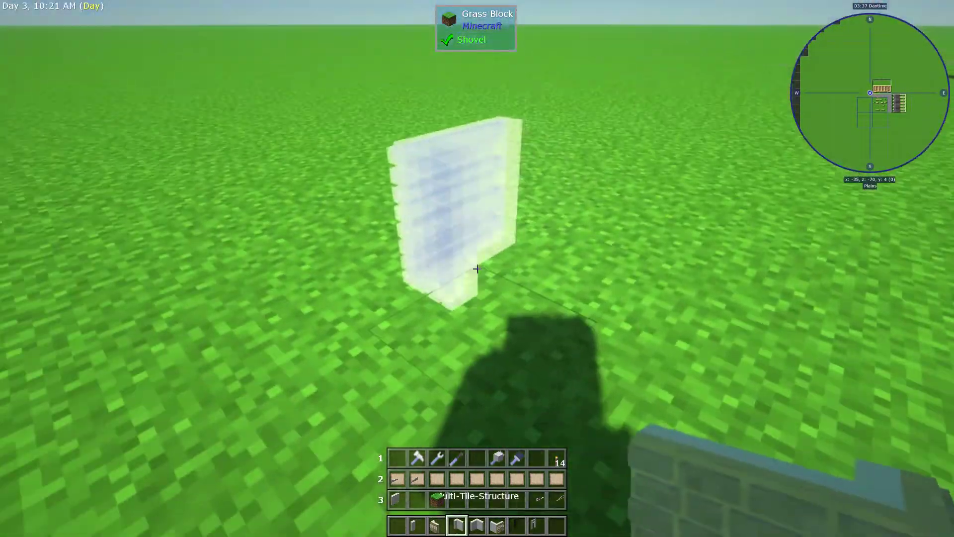
key(w)
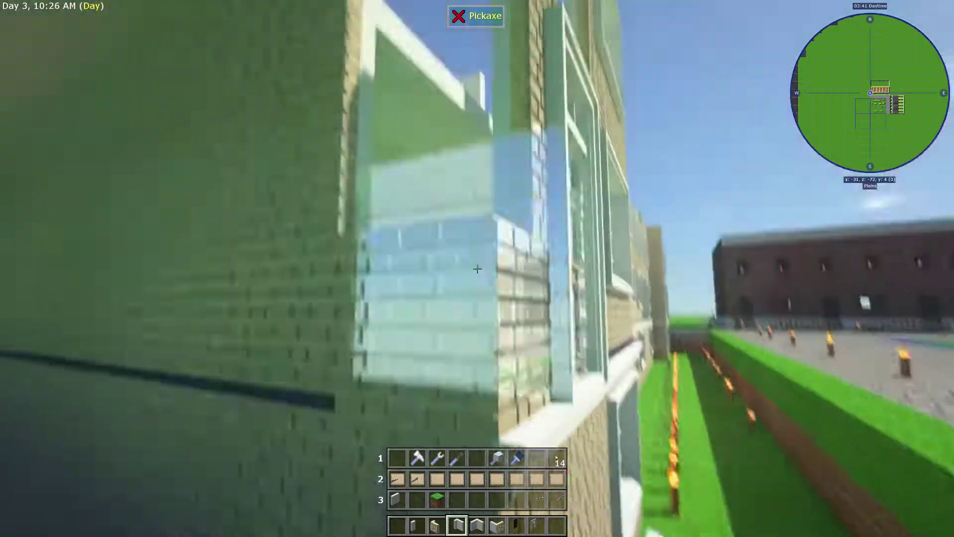
Fly over and down into the brick terrace, then rise to overlook the field.
key(s)
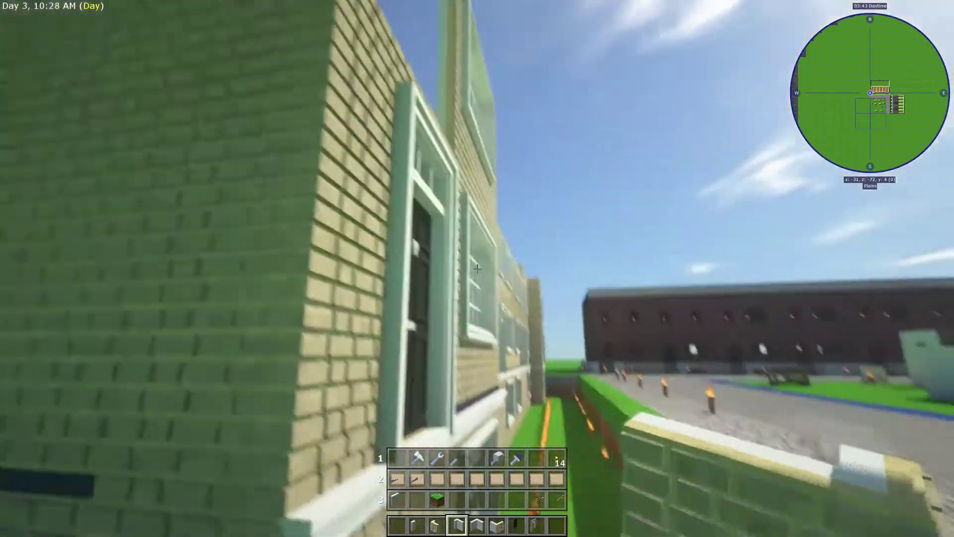
key(w)
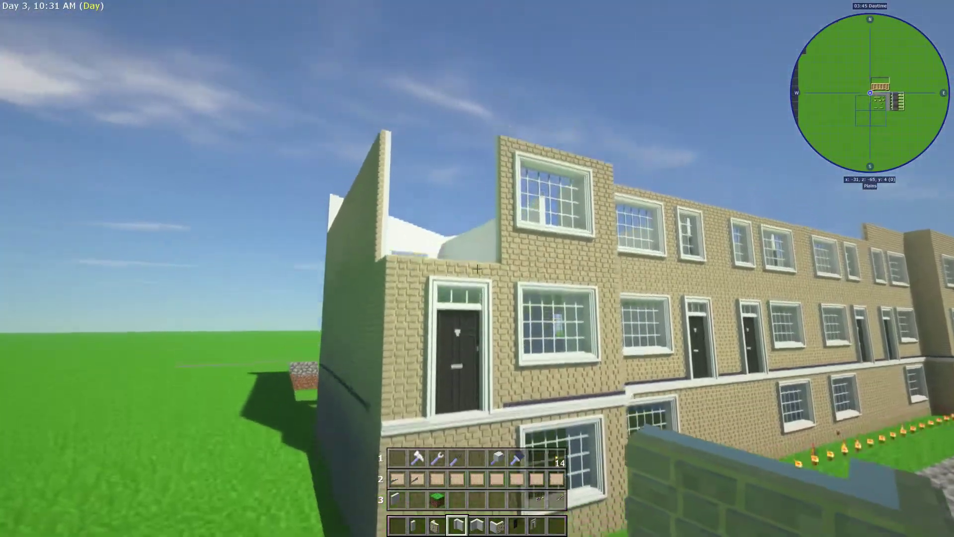
key(w)
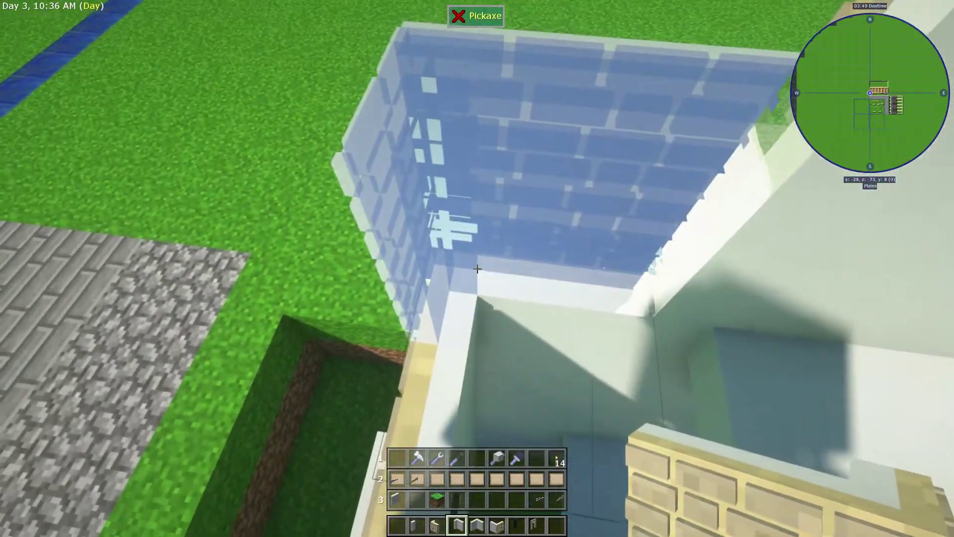
key(shift)
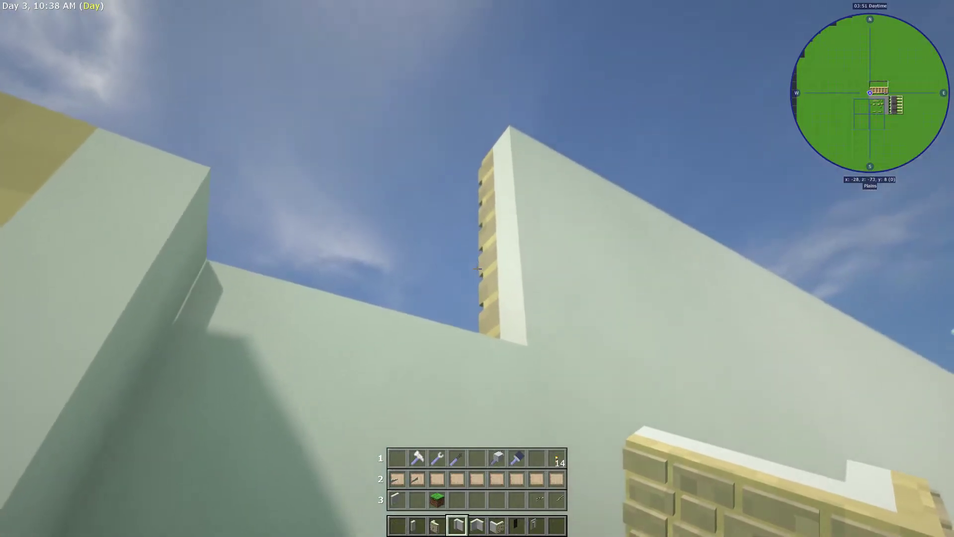
key(space)
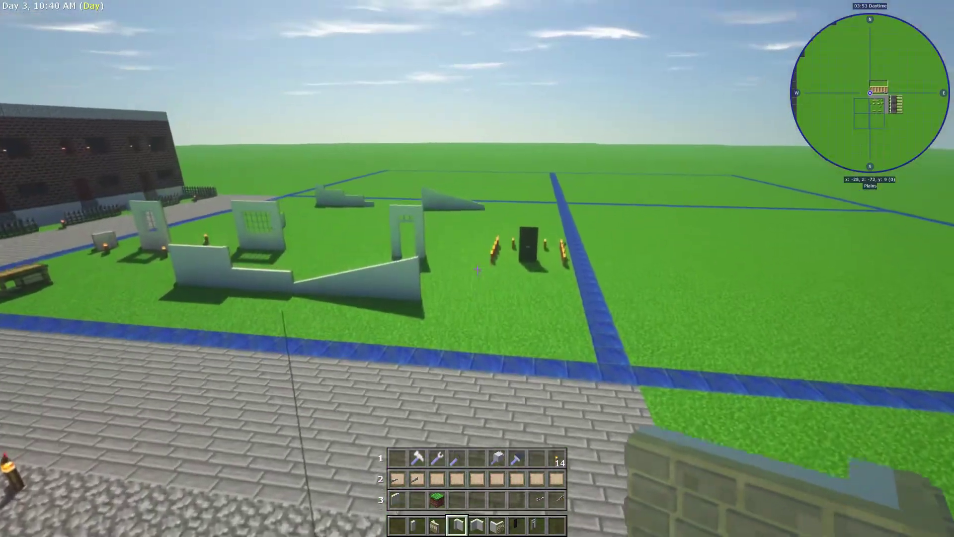
key(w)
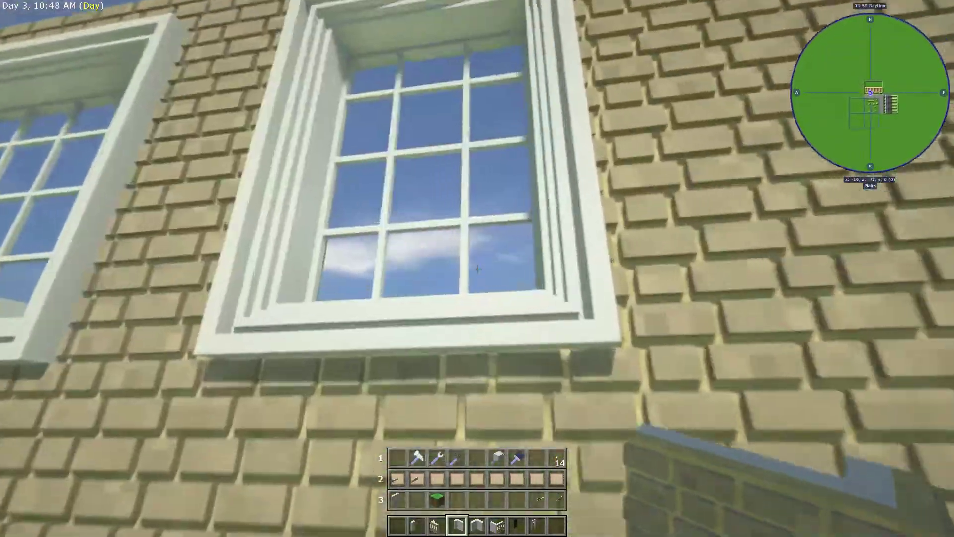
Circle the front wall into the courtyard and open the creative inventory searching 'chise'.
key(s)
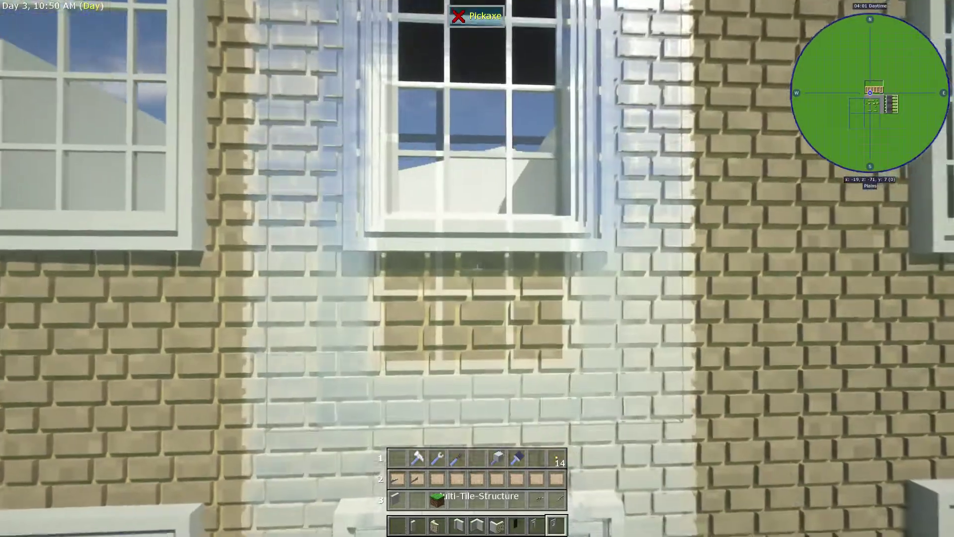
key(a)
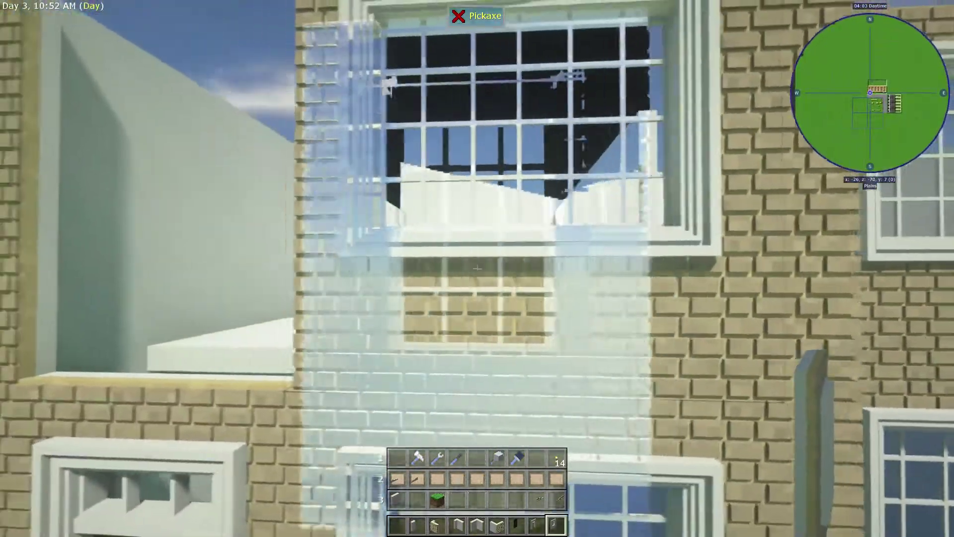
key(a)
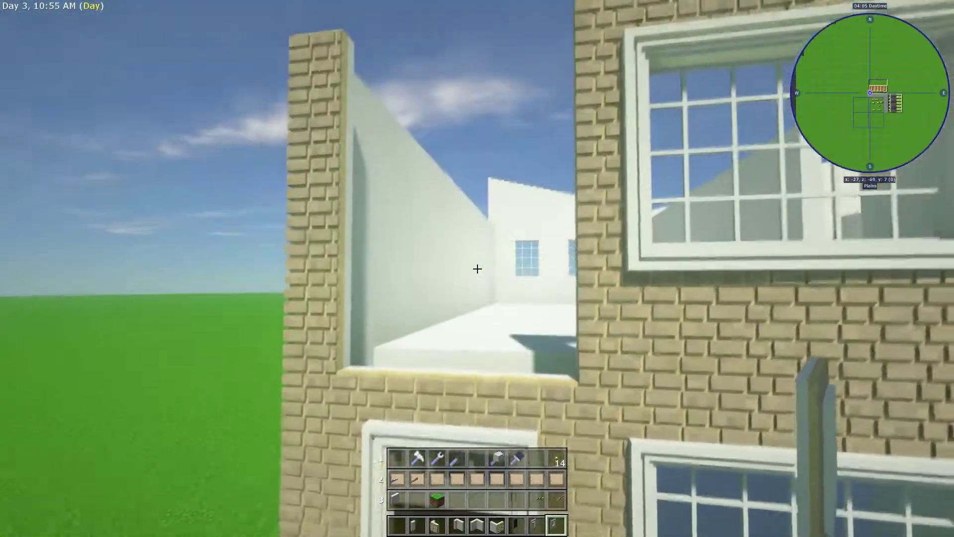
key(w)
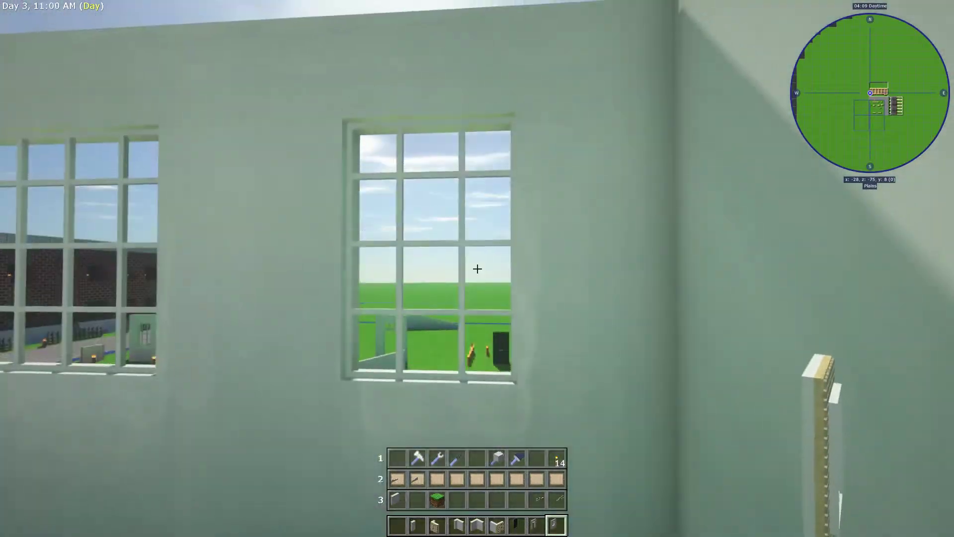
key(space)
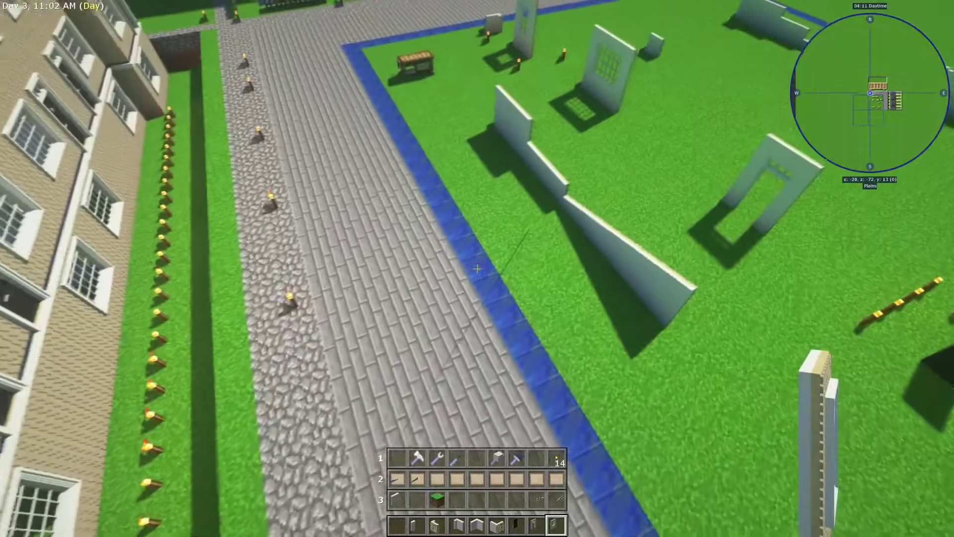
key(e)
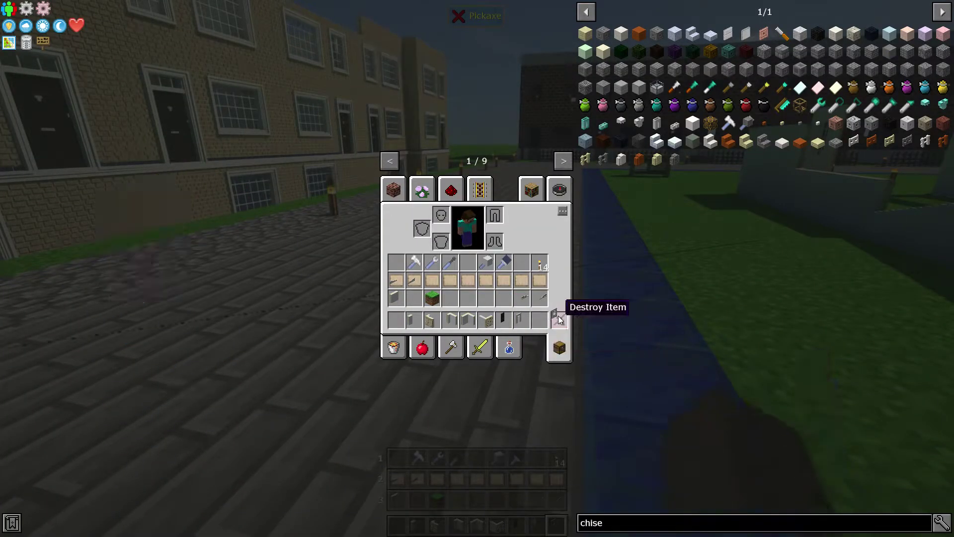
Break one stone-brick pavement block and try the doorframe structure piece.
key(Escape)
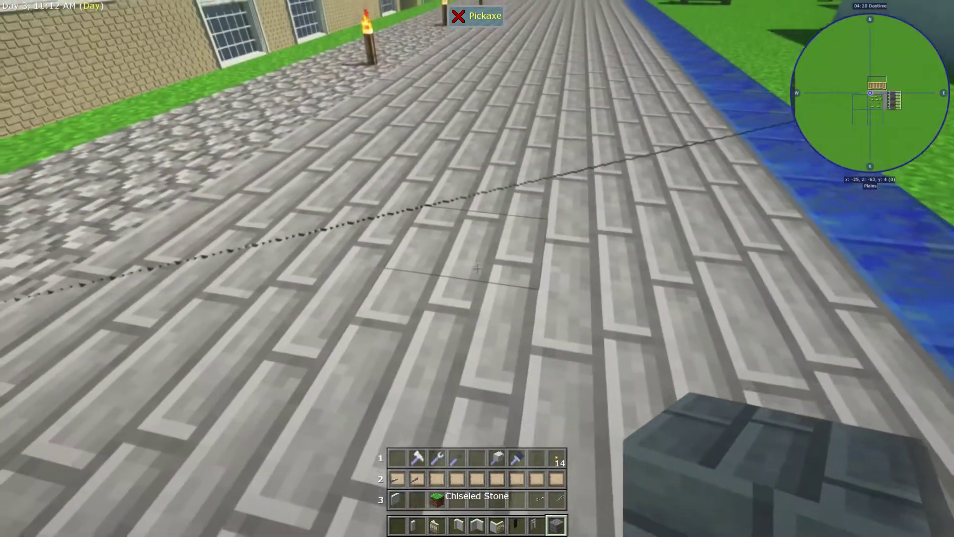
click(478, 269)
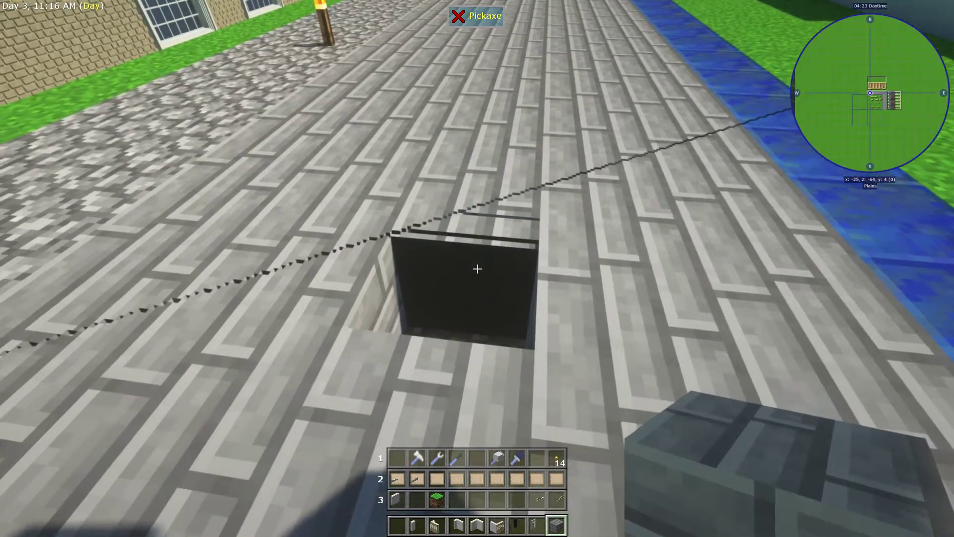
key(5)
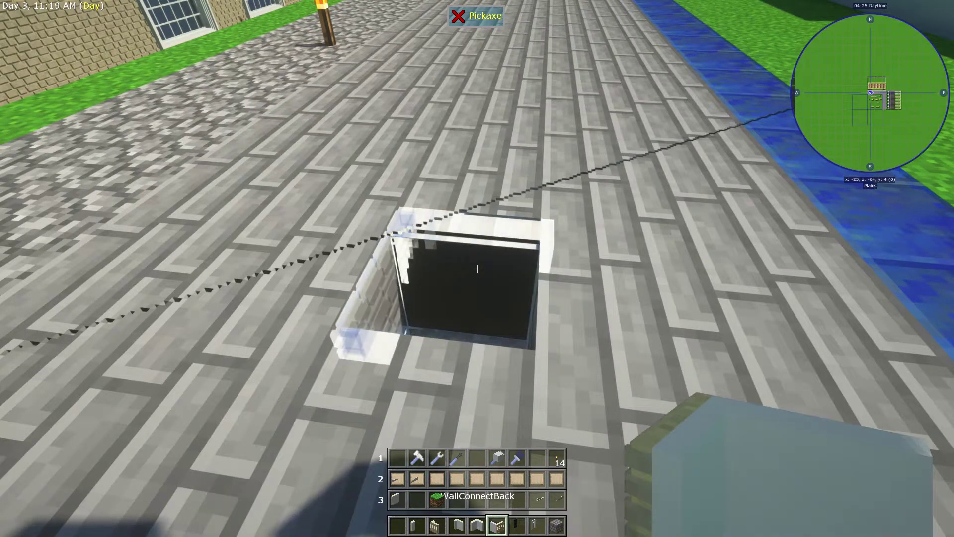
key(8)
scroll(477, 268, down, 1)
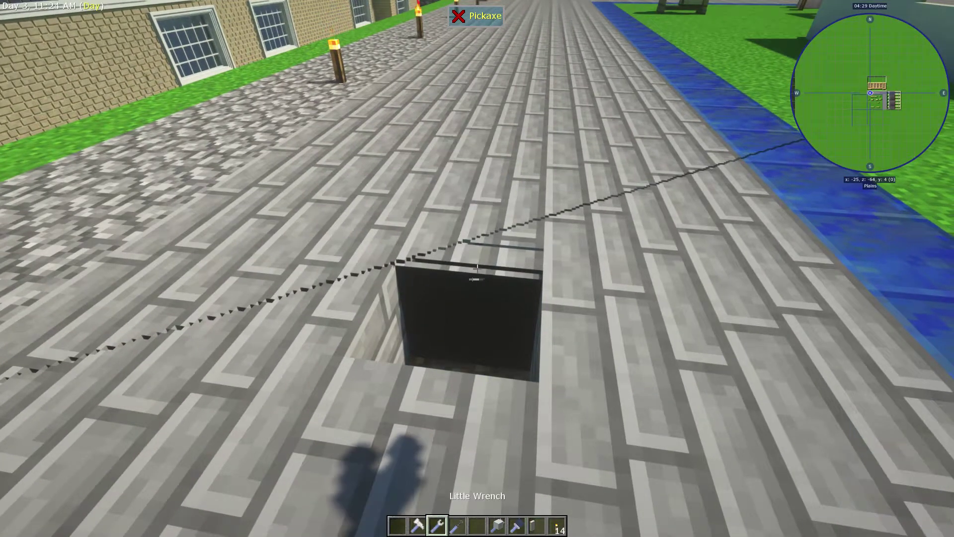
Walk around the new pavement hole toward the water channel.
key(w)
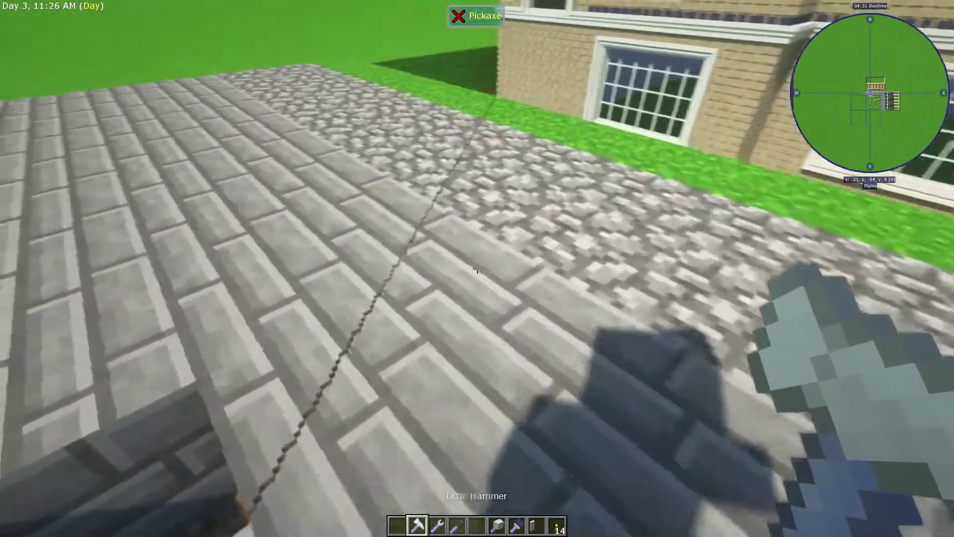
key(w)
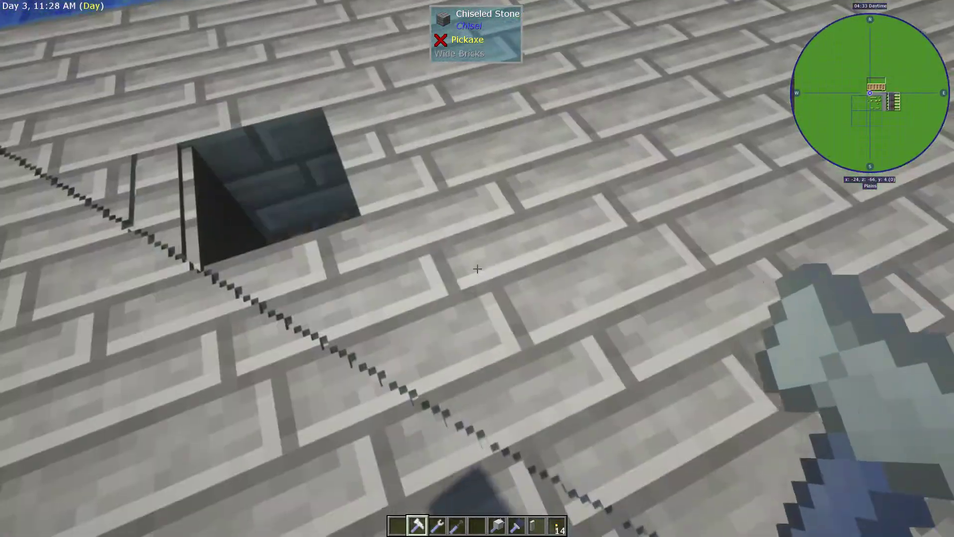
key(w)
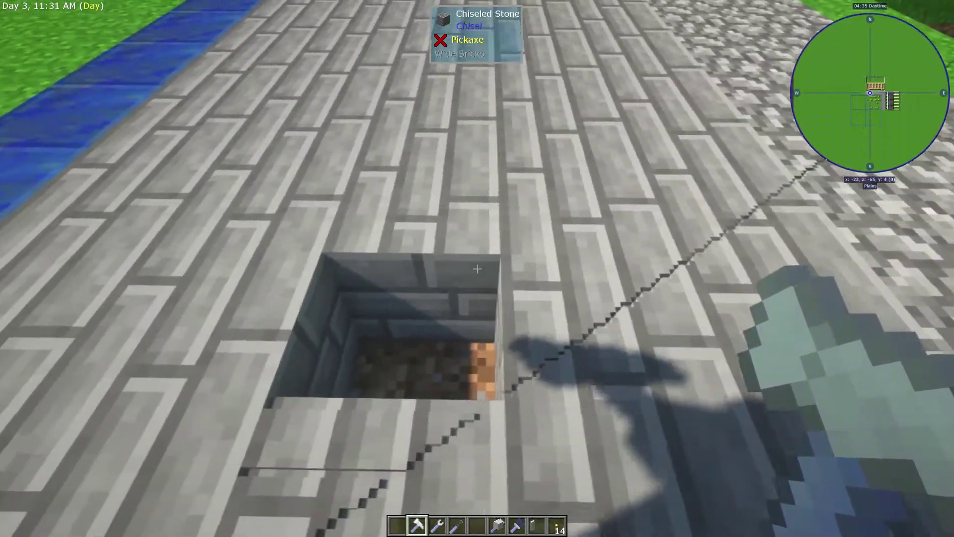
key(w)
key(w)
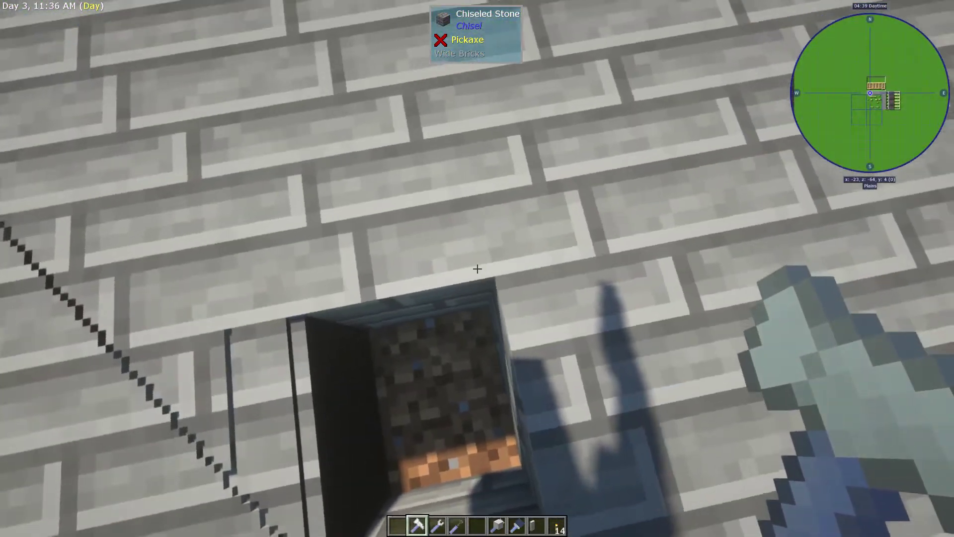
key(w)
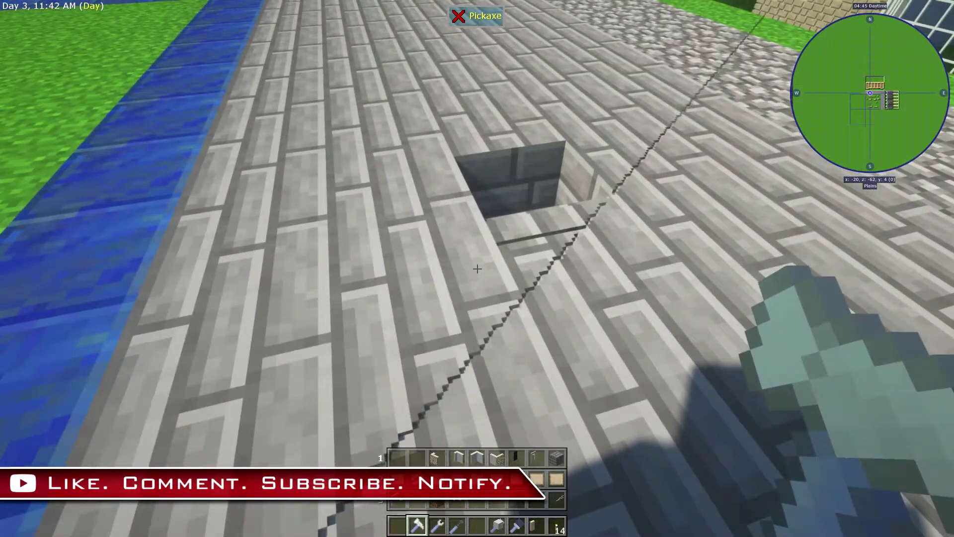
Set the Little Chisel's shape to cube beside the pavement hole.
right_click(477, 269)
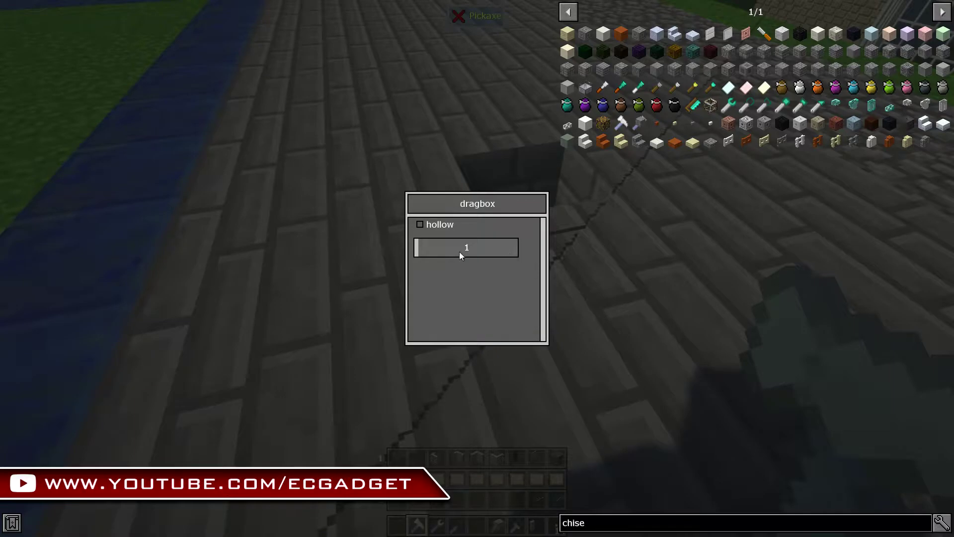
key(Escape)
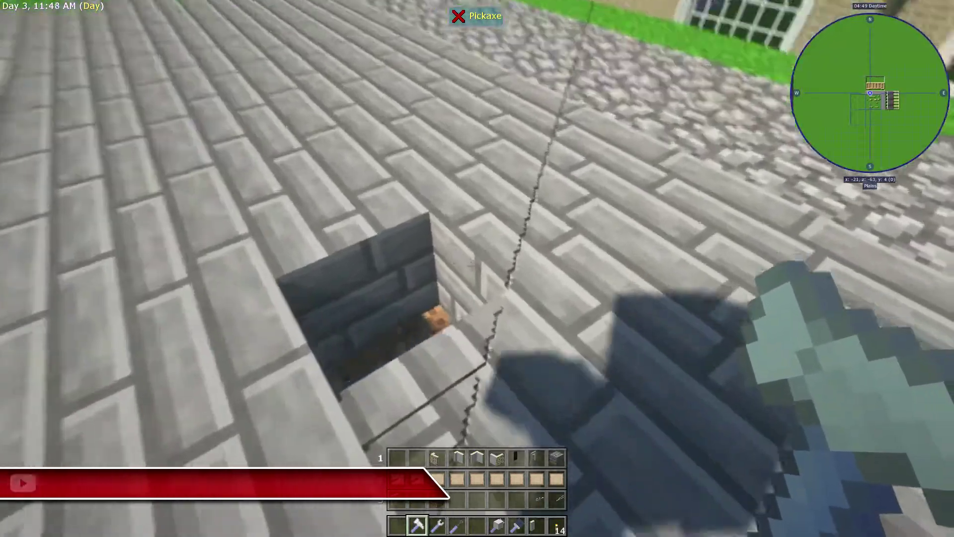
key(w)
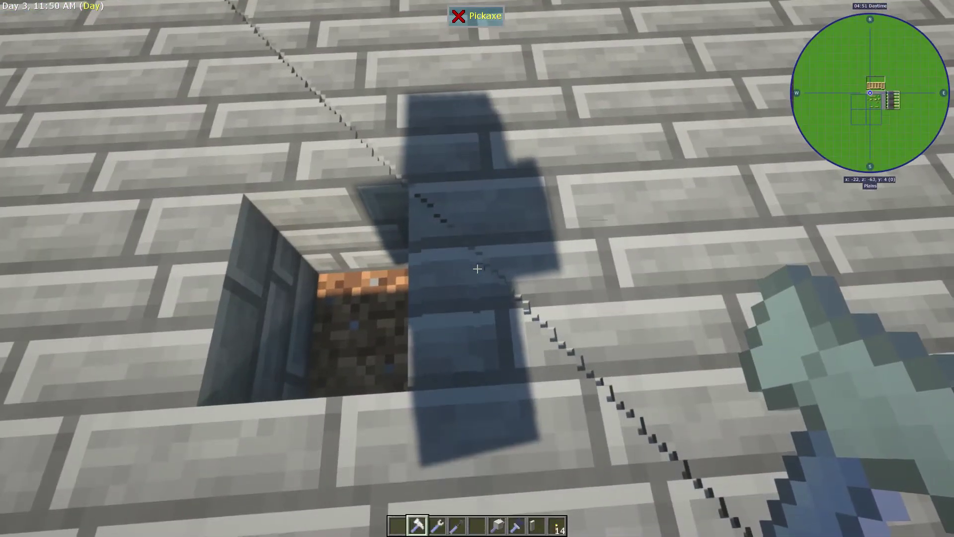
right_click(477, 270)
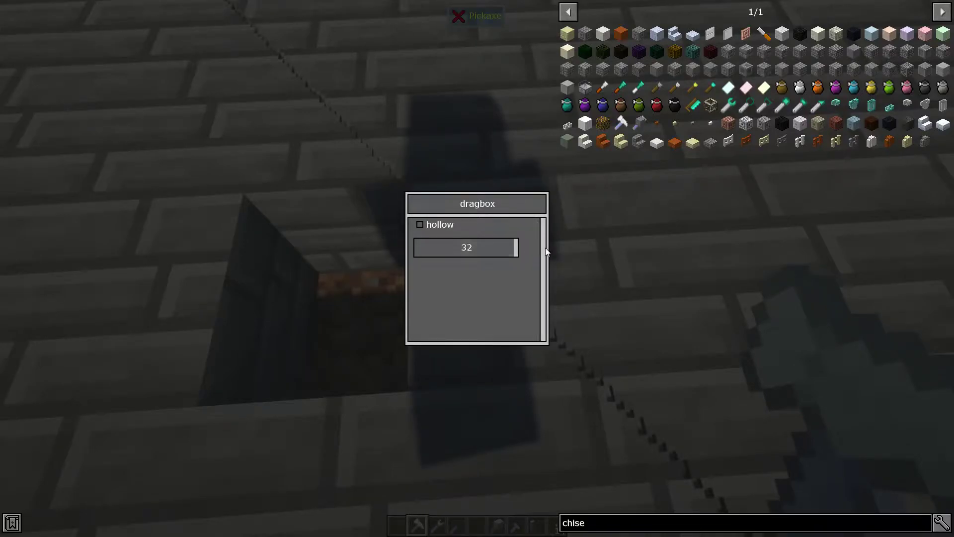
key(Escape)
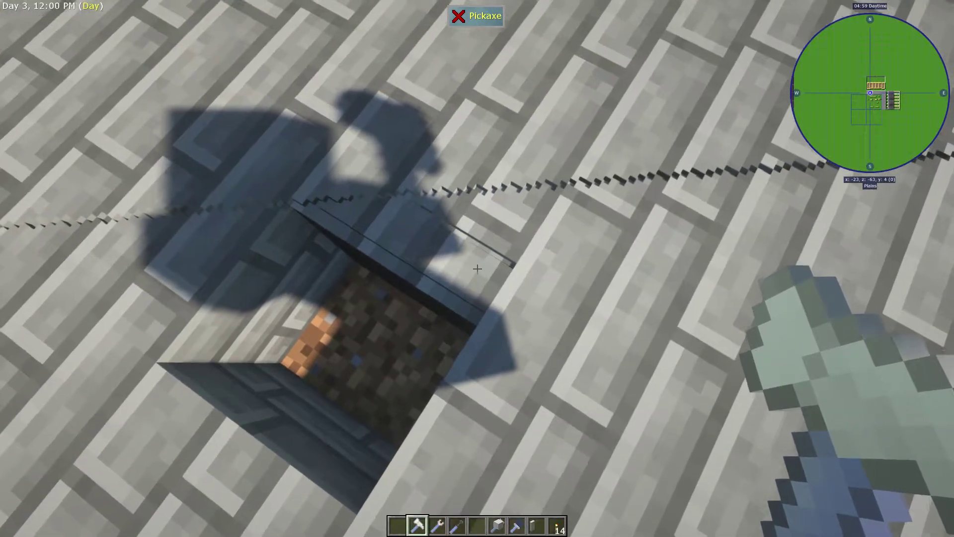
right_click(477, 269)
key(Escape)
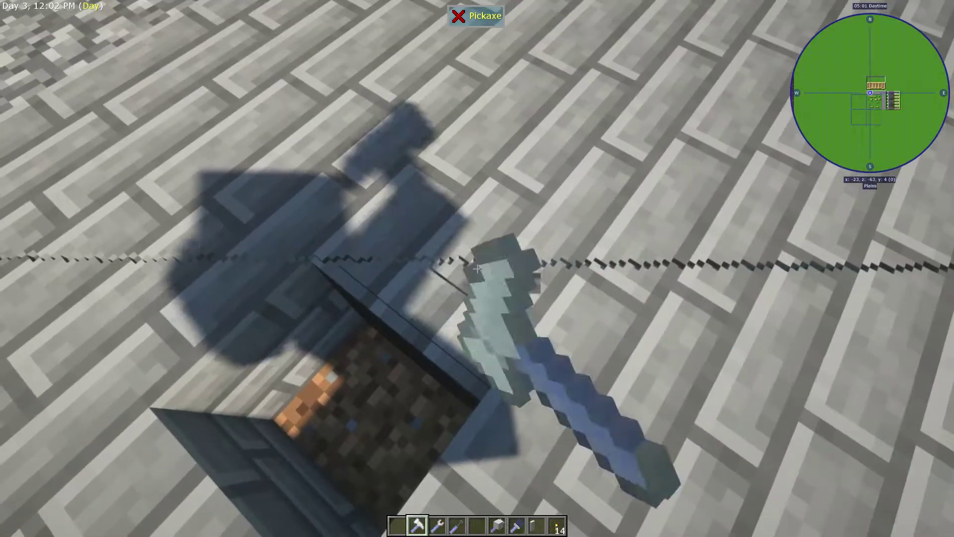
right_click(477, 269)
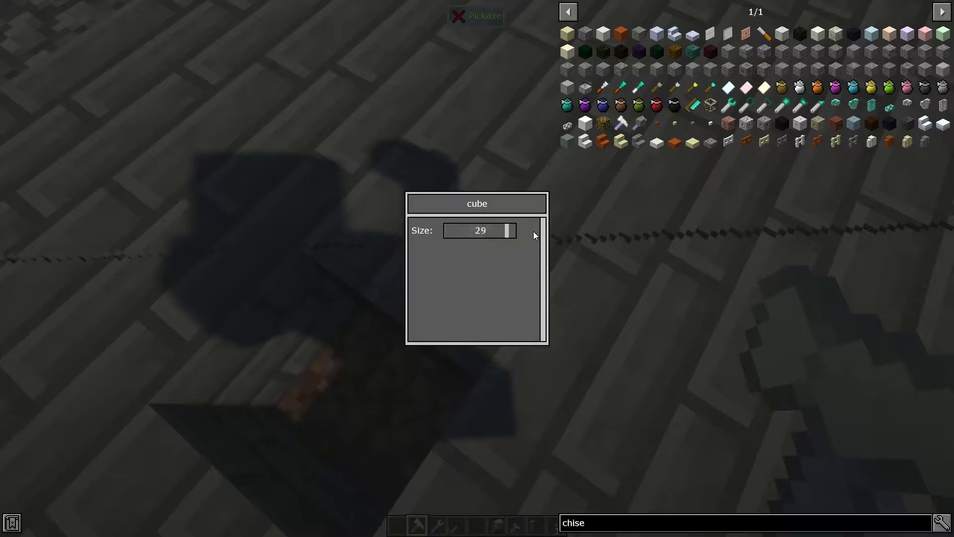
key(Escape)
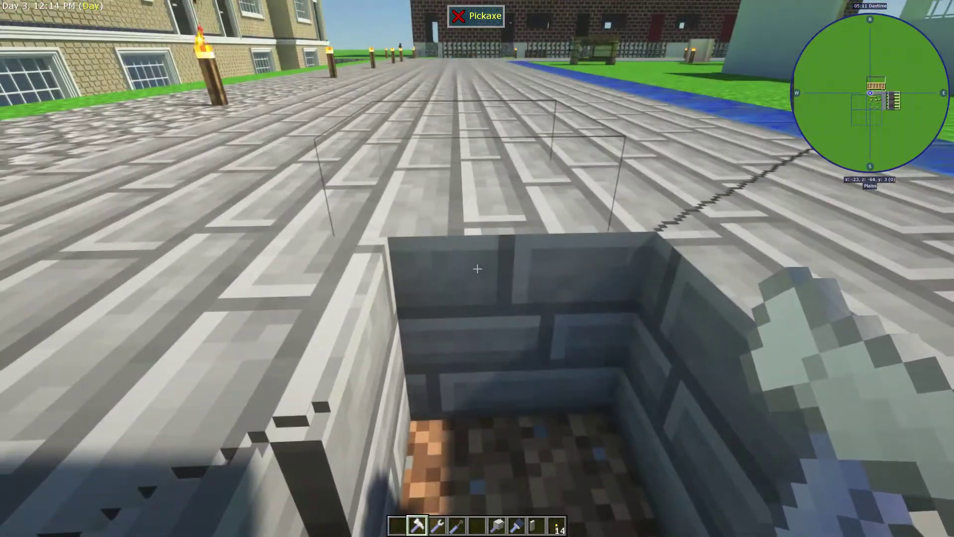
Place a stone block inside the pit and back away.
key(alt)
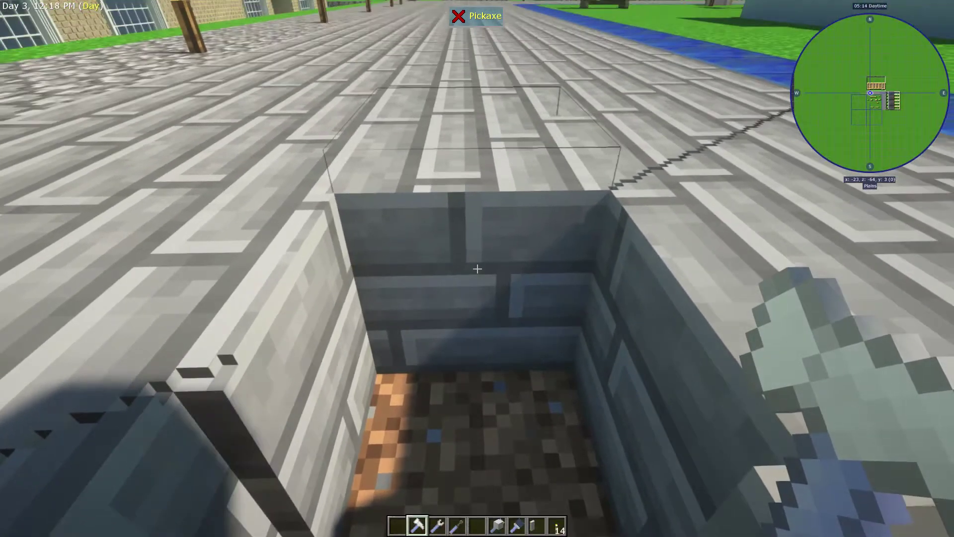
right_click(478, 269)
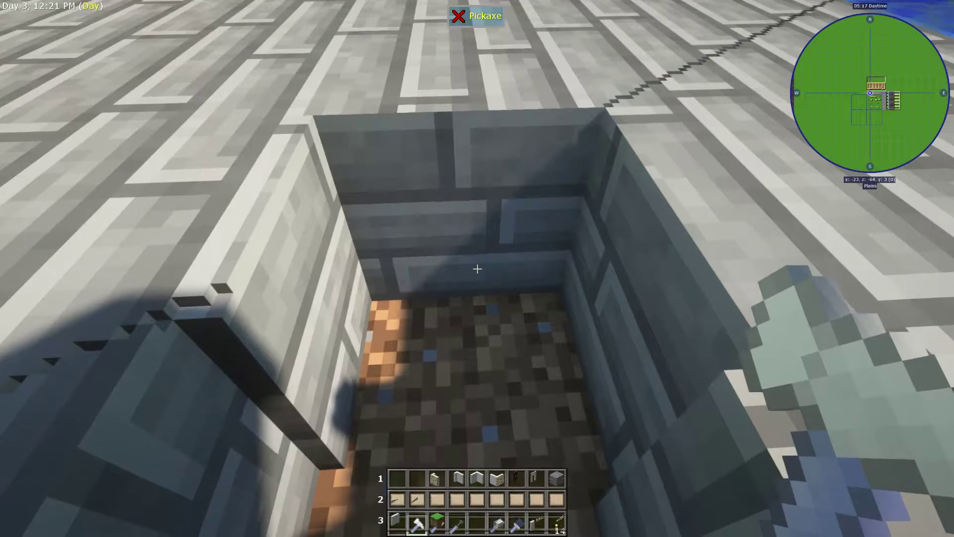
key(s)
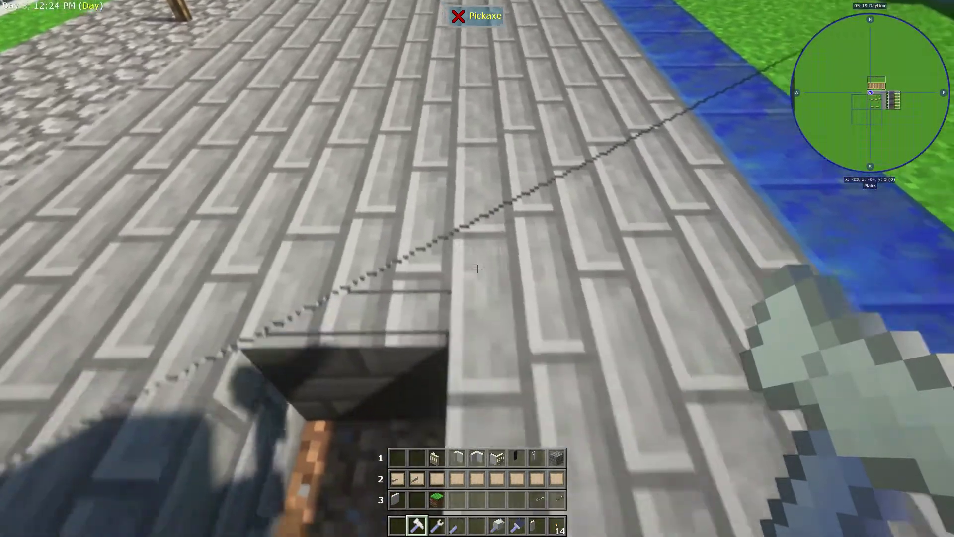
key(w)
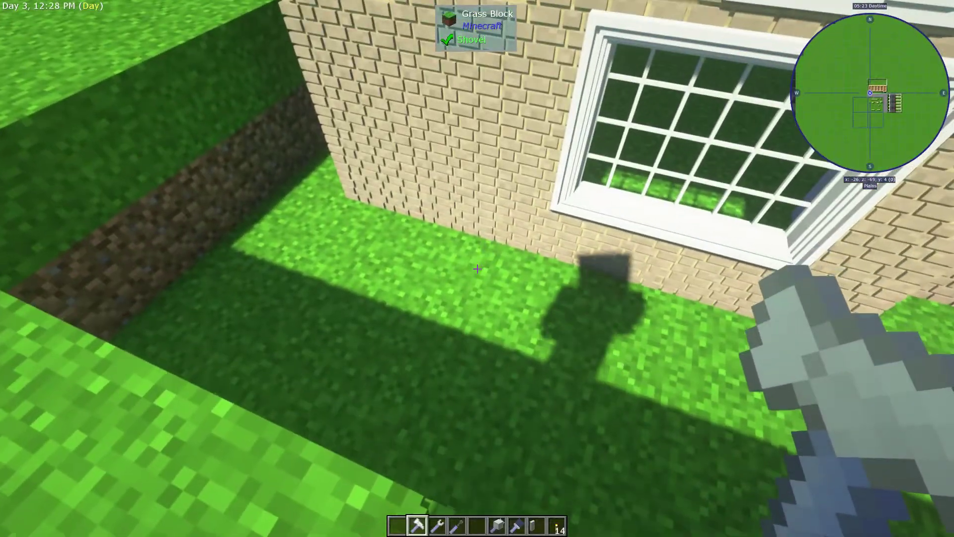
key(w)
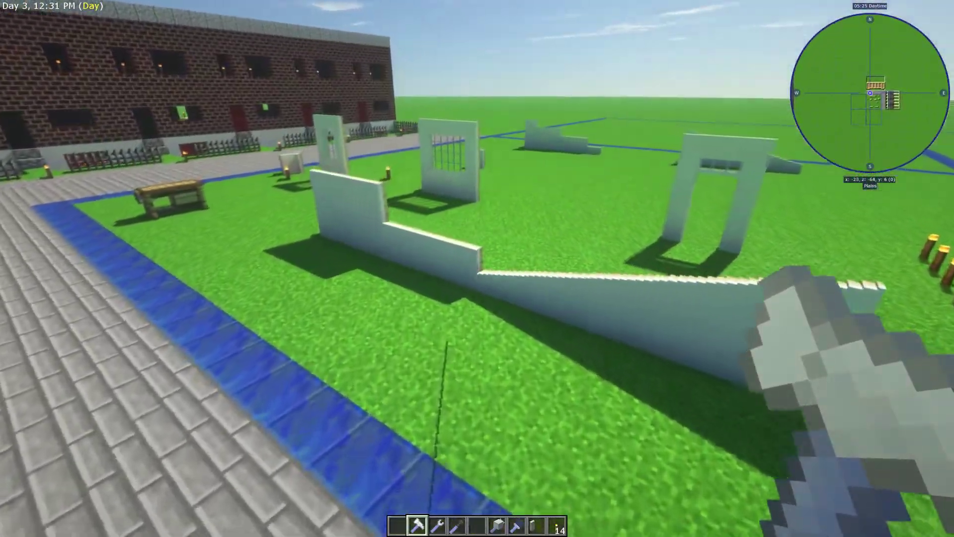
key(w)
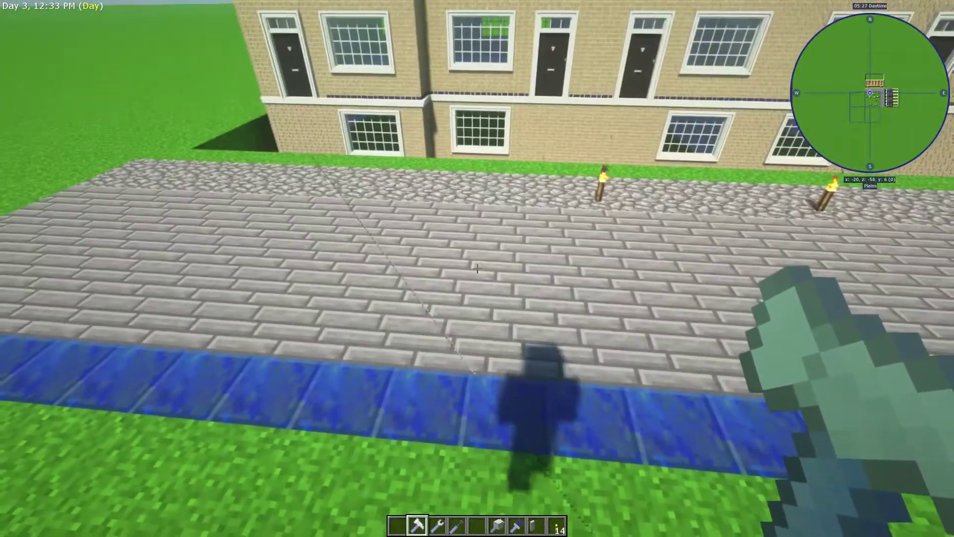
key(w)
key(w)
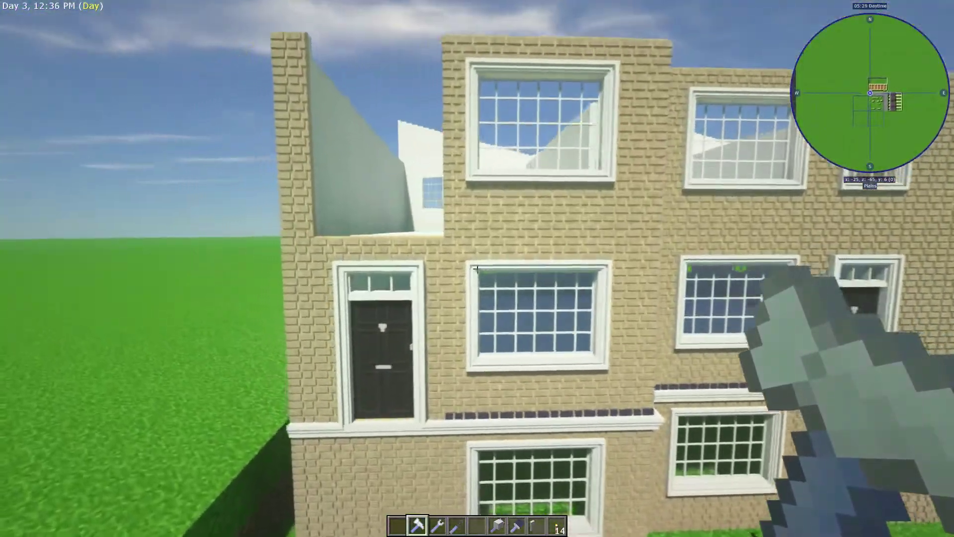
key(w)
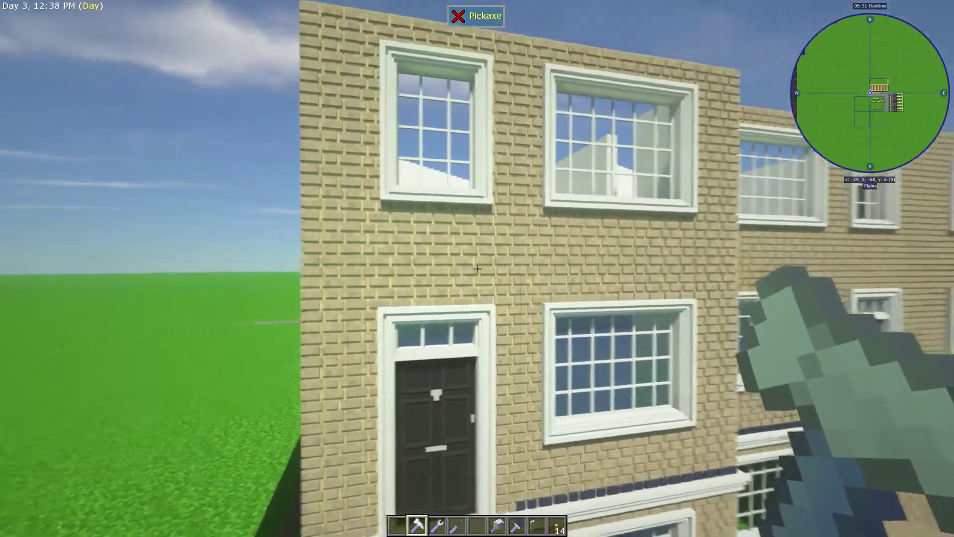
key(s)
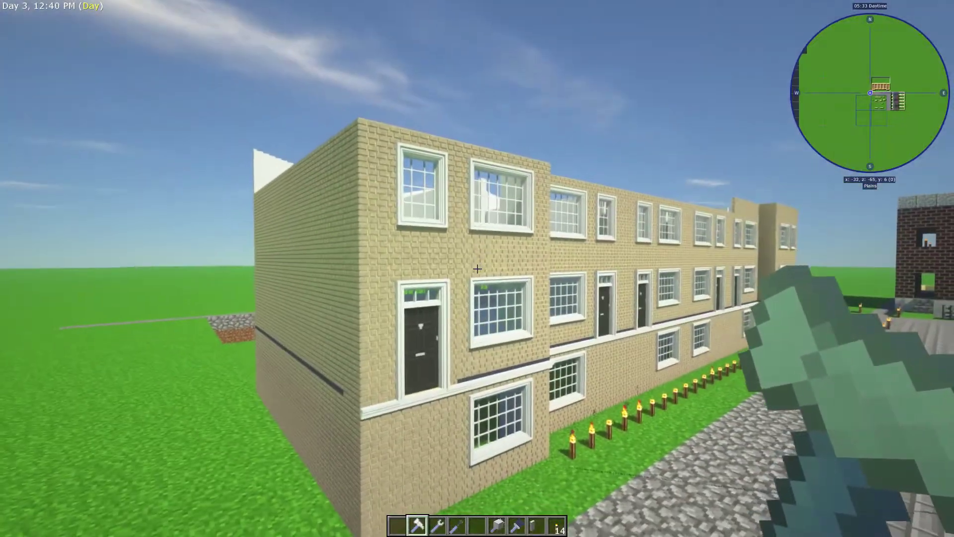
key(w)
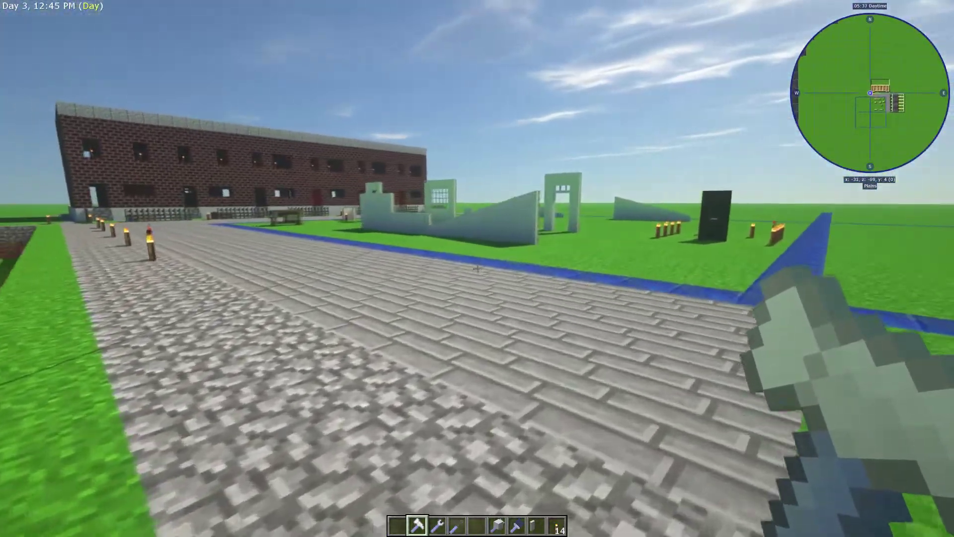
key(w)
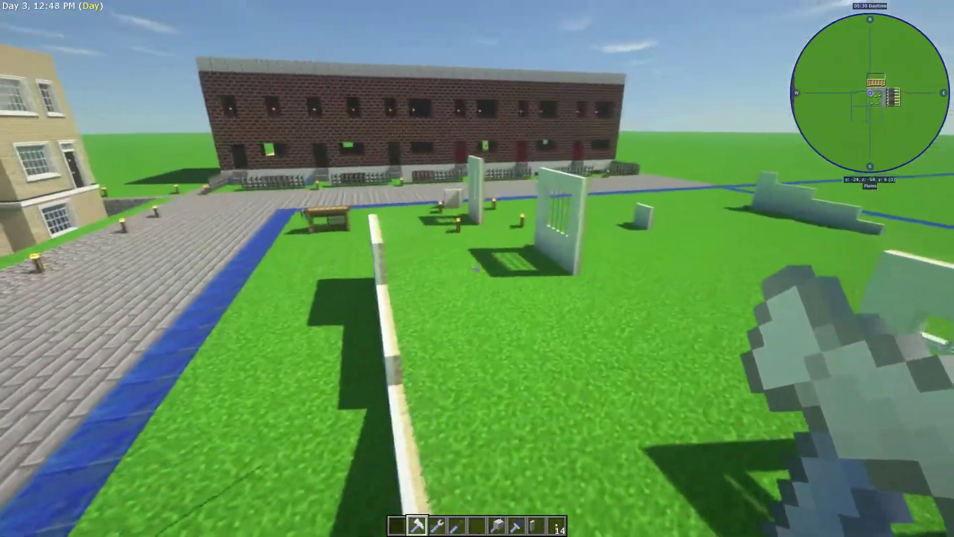
key(w)
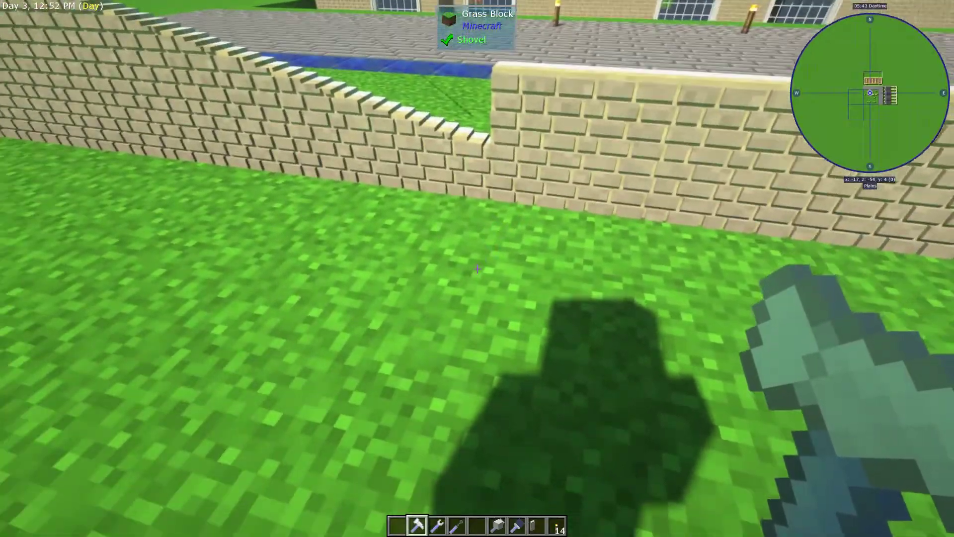
right_click(477, 268)
scroll(495, 264, down, 2)
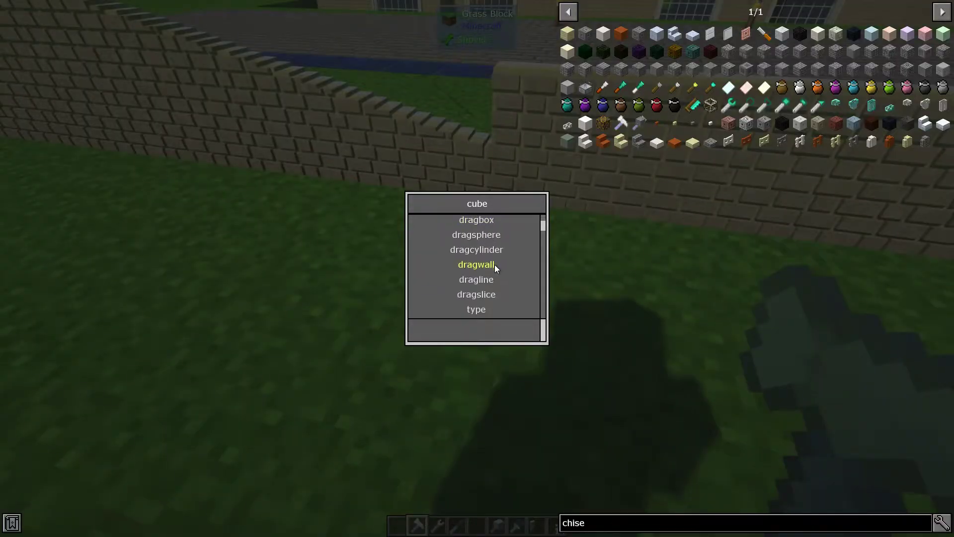
Switch the chisel shape to dragwall with z facing.
click(483, 249)
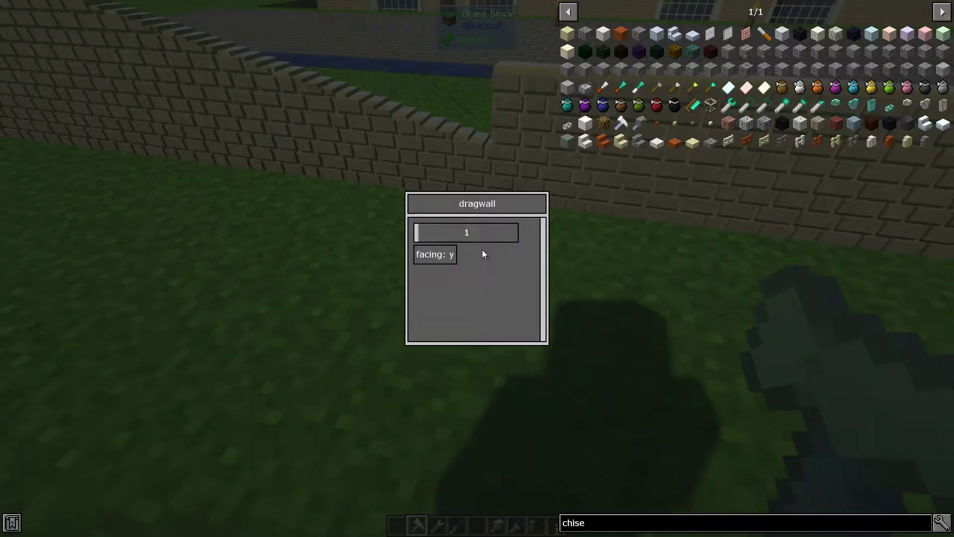
key(Escape)
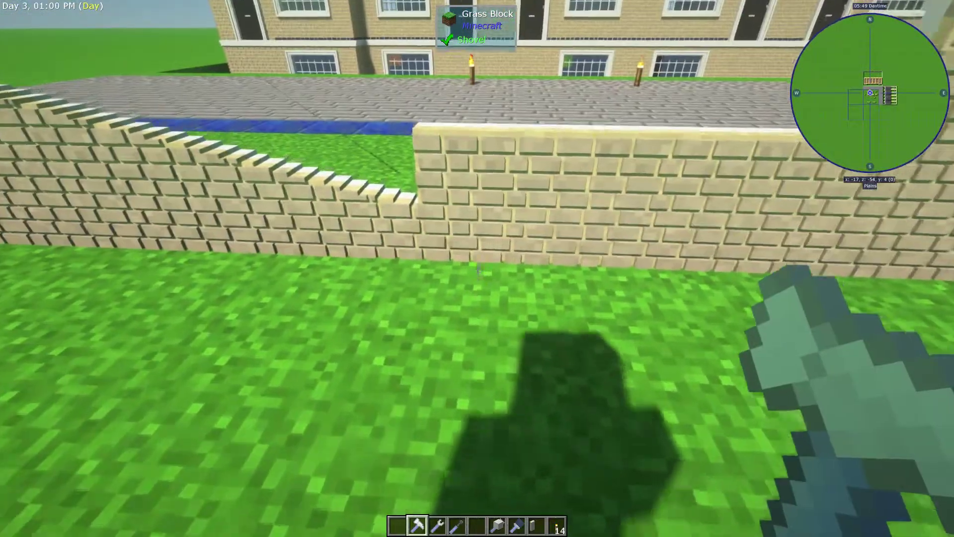
key(c)
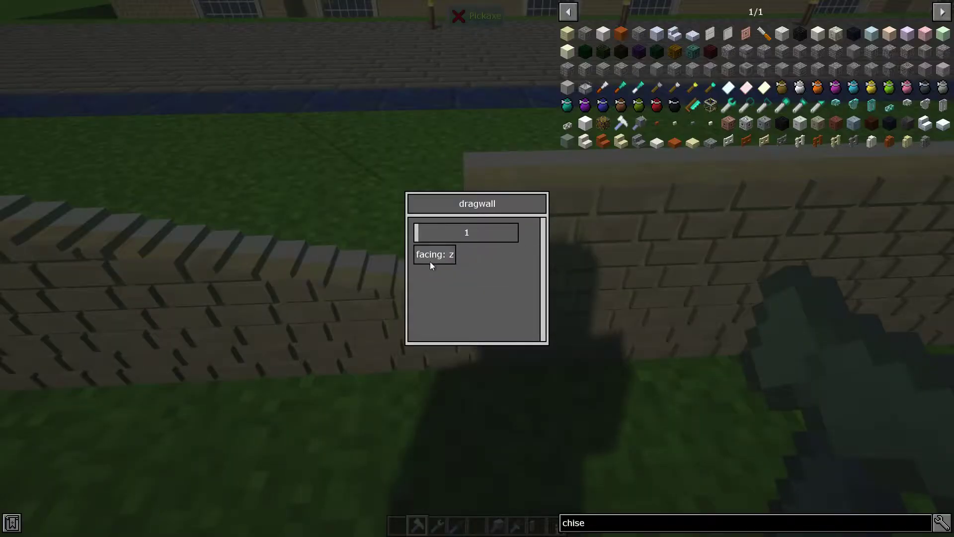
key(Escape)
Carve white capping pieces along the sandstone wall top.
key(c)
key(Escape)
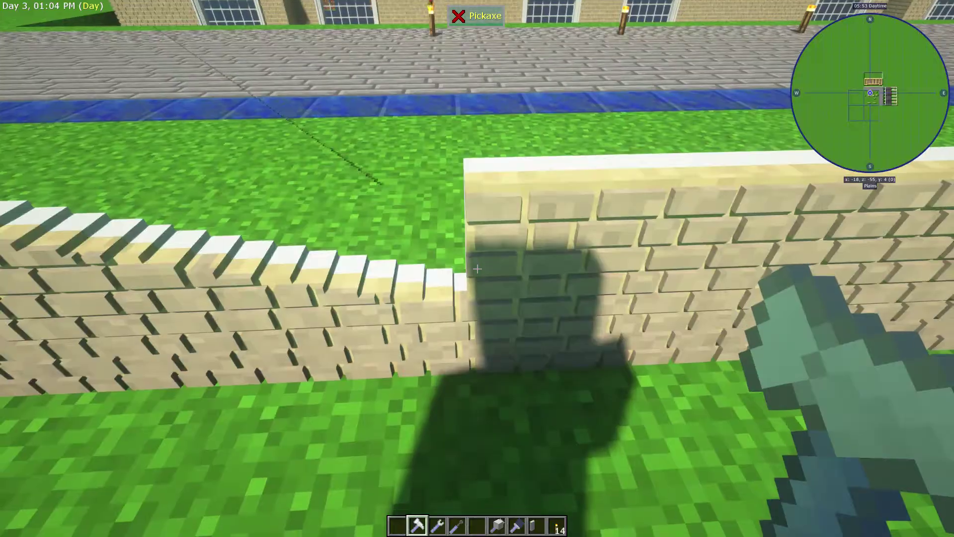
key(c)
key(Escape)
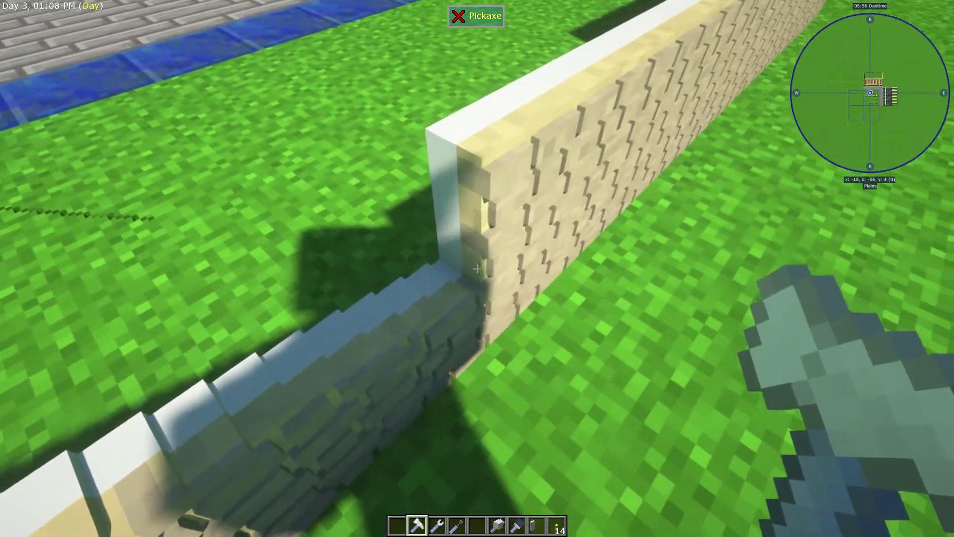
click(477, 269)
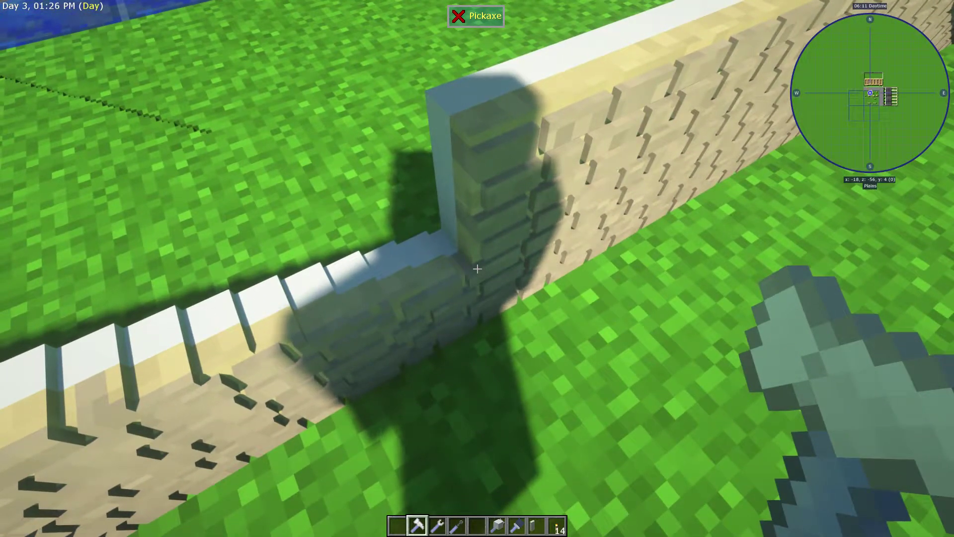
key(w)
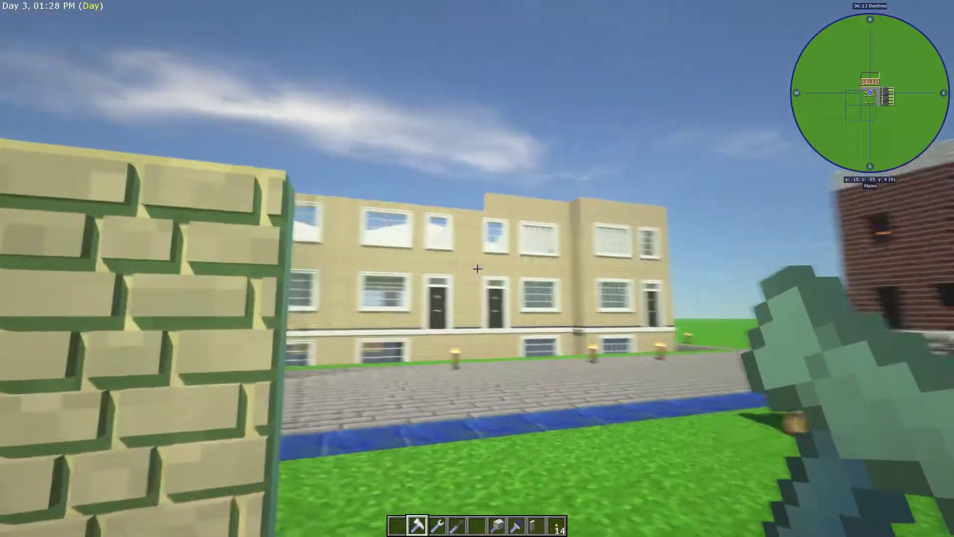
Fly past the green wall, sidestep along the sandstone wall, and hold the Multi-Tile-Structure.
key(w)
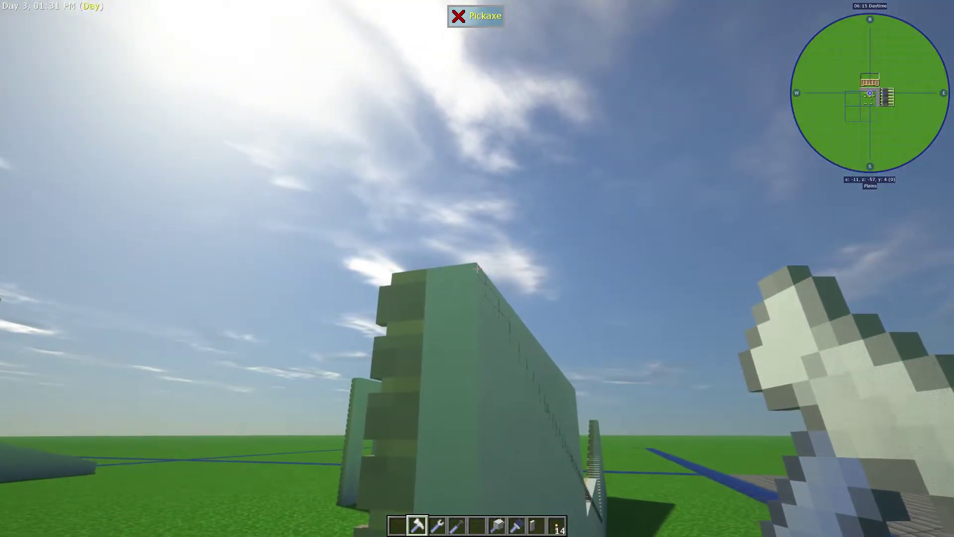
key(w)
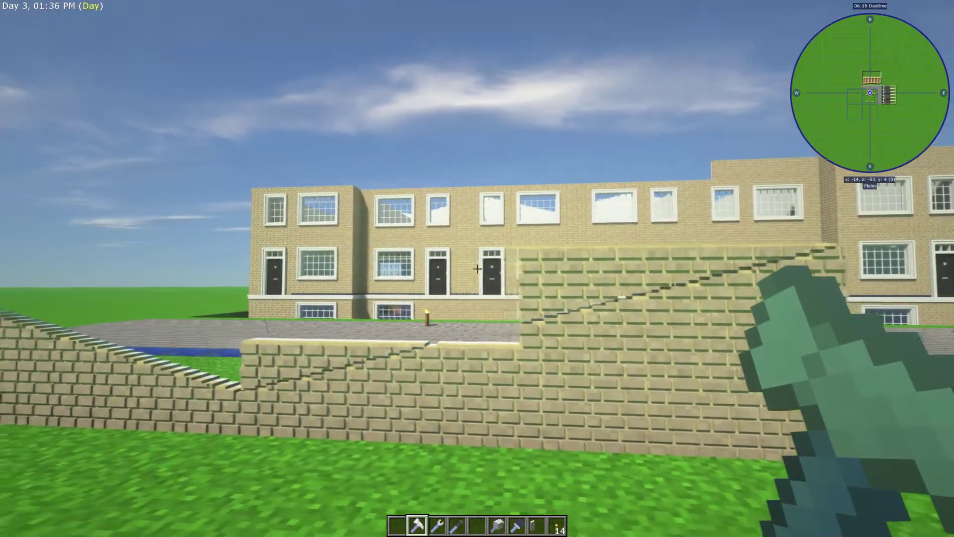
key(a)
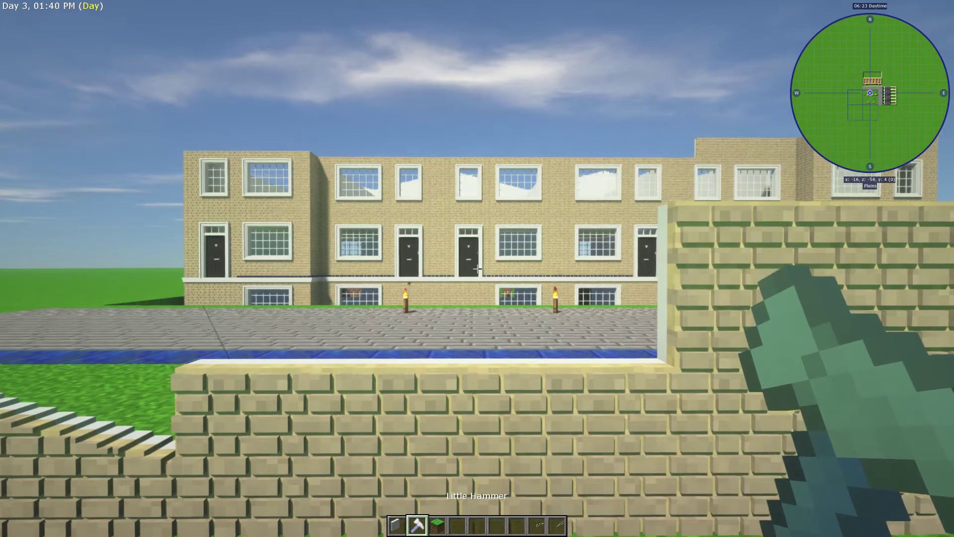
key(1)
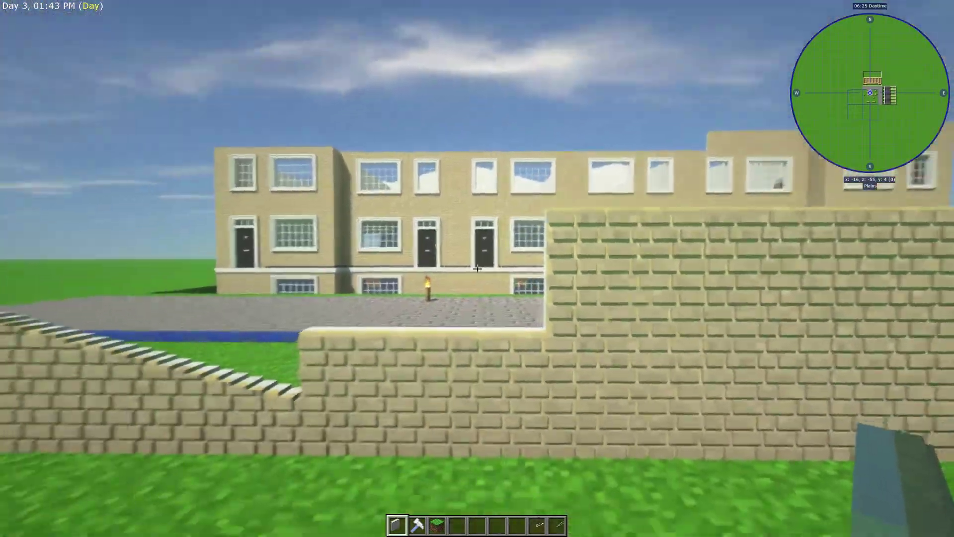
Inspect the tall sandstone wall up close and from afar, then take up the Little Hammer.
key(2)
key(w)
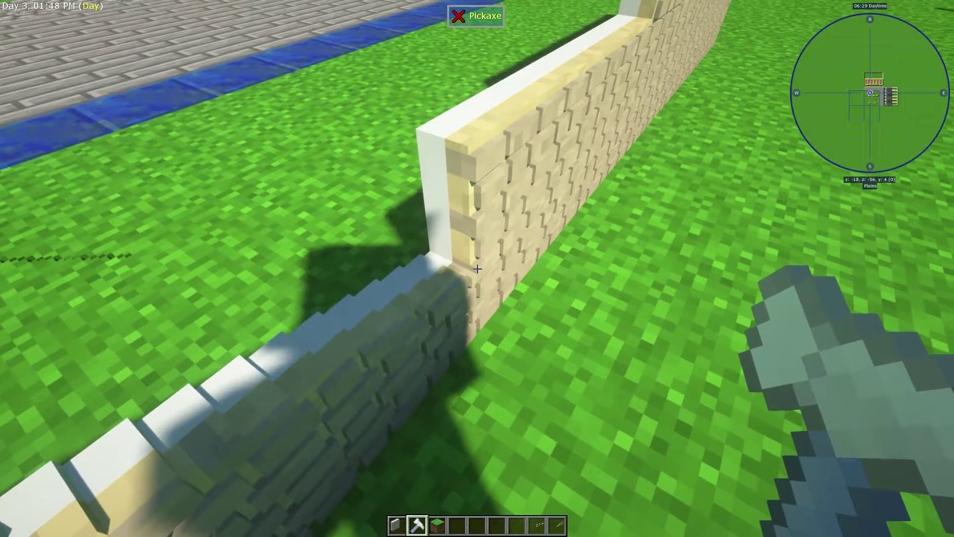
key(w)
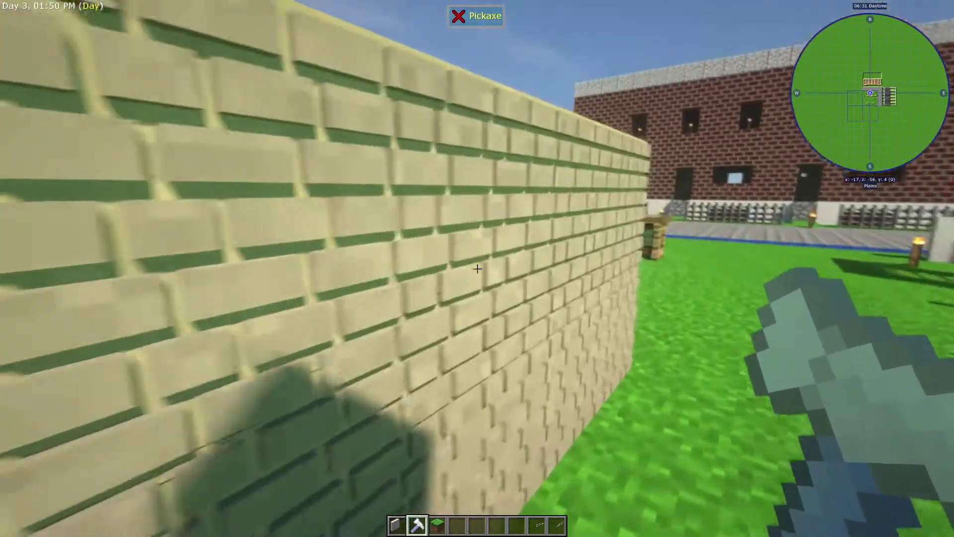
key(w)
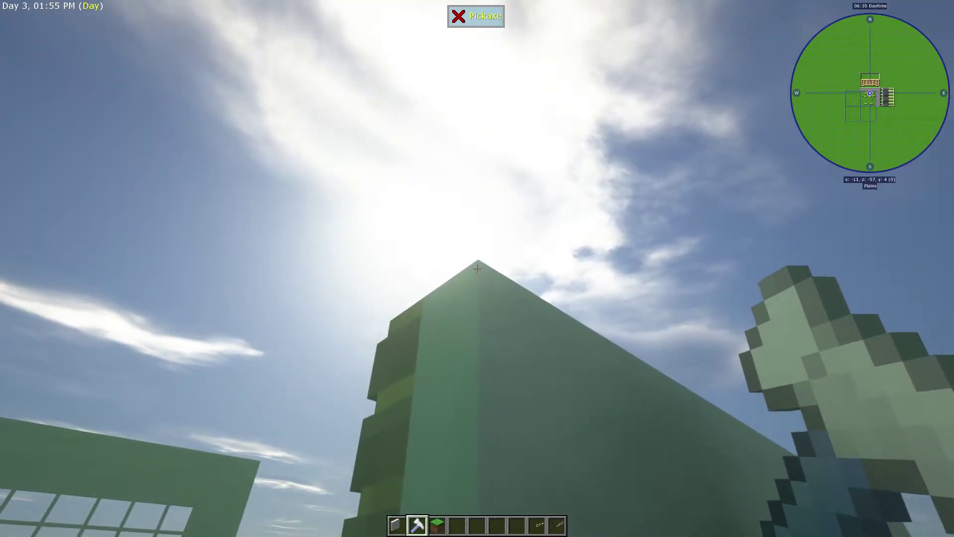
key(w)
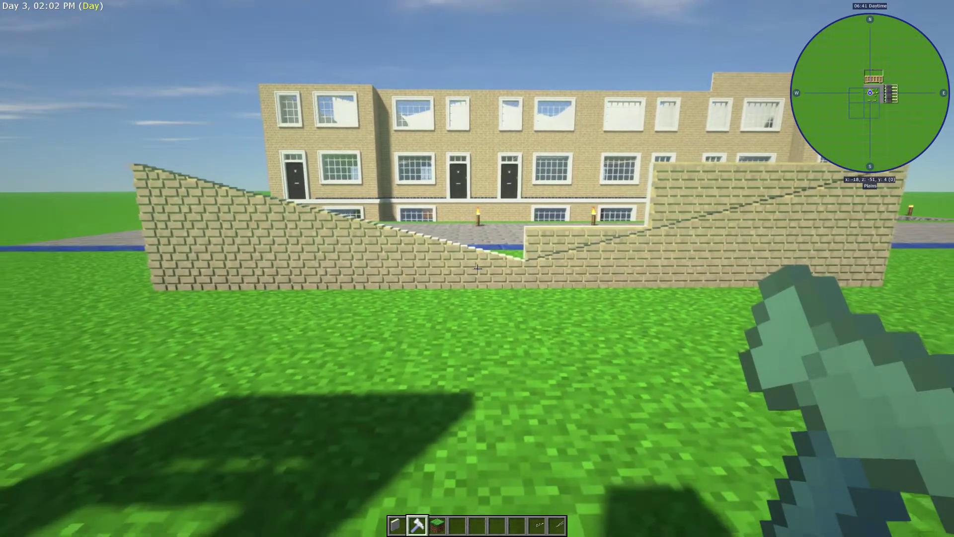
key(w)
key(w)
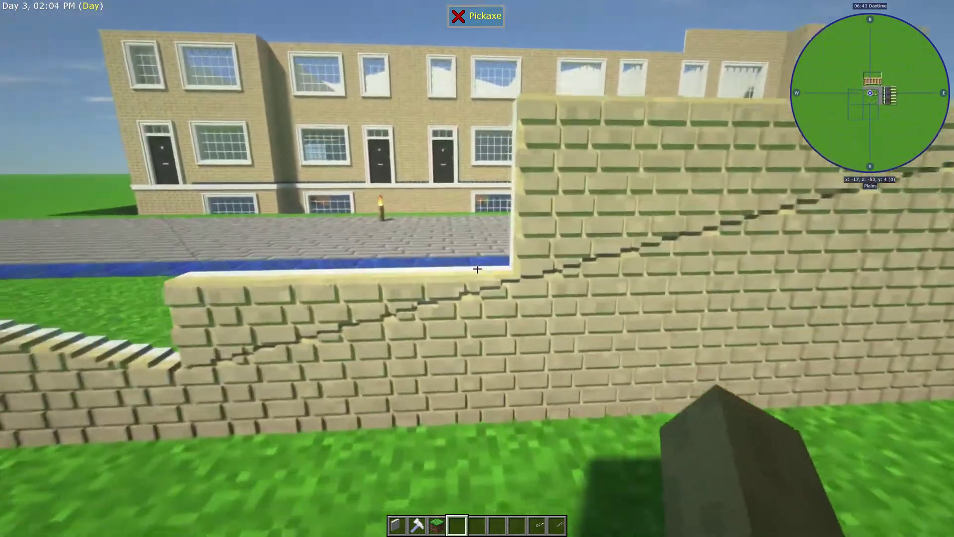
key(s)
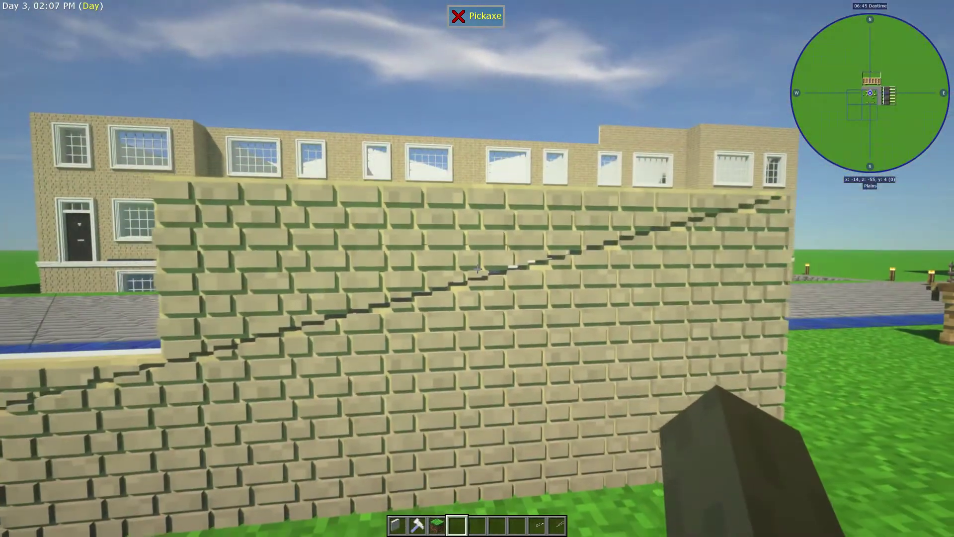
scroll(478, 269, up, 1)
scroll(477, 269, up, 1)
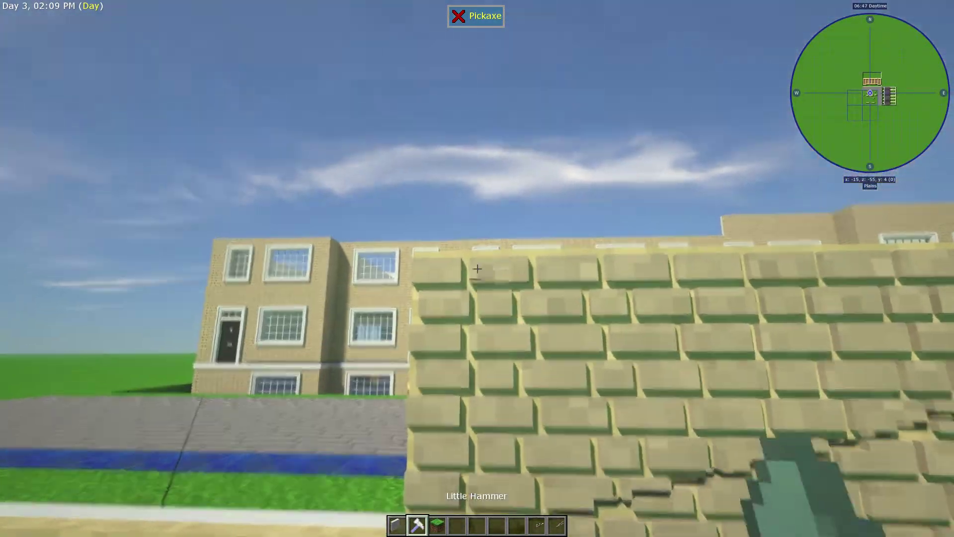
key(w)
Replace the hammer's dragwall shape with dragbox.
key(c)
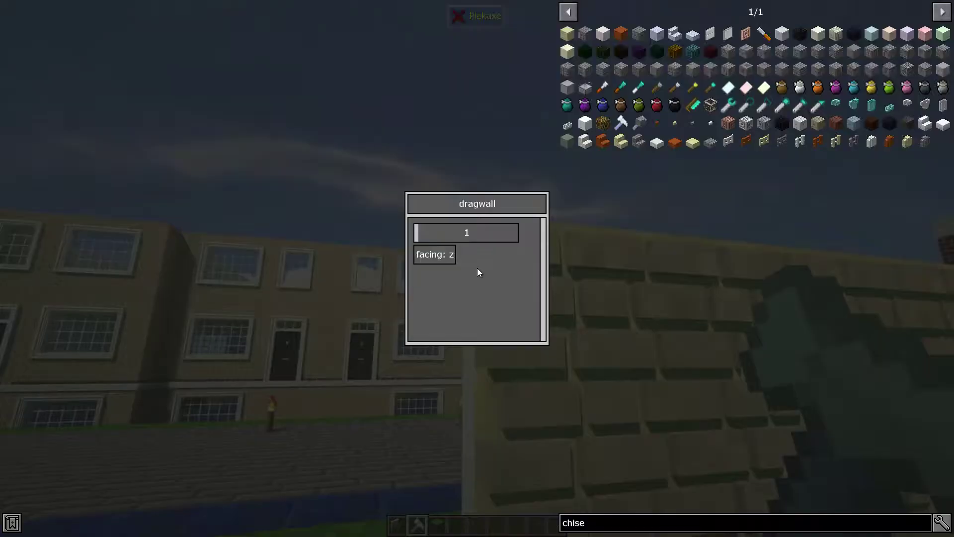
click(468, 222)
key(Escape)
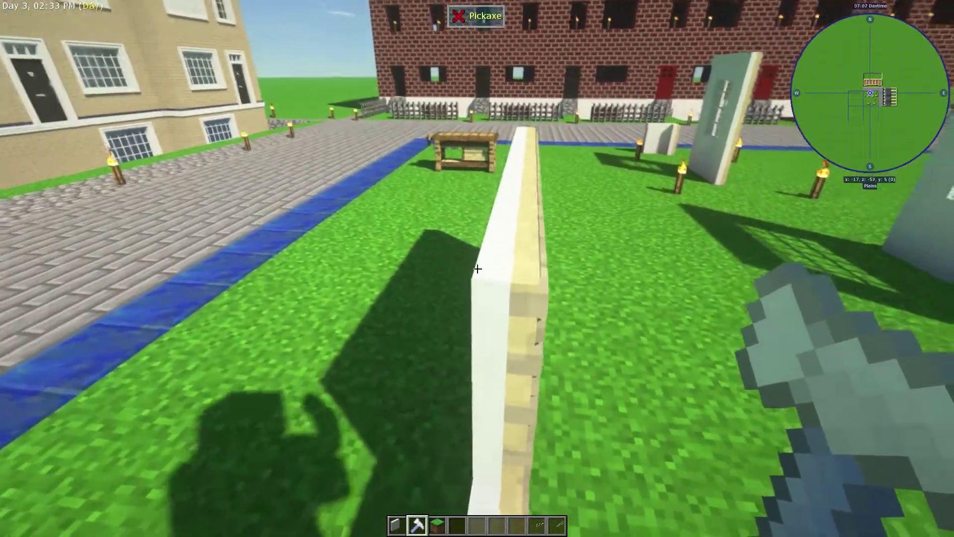
Box-shape the gable wall's top edge, then circle to its white face.
click(477, 268)
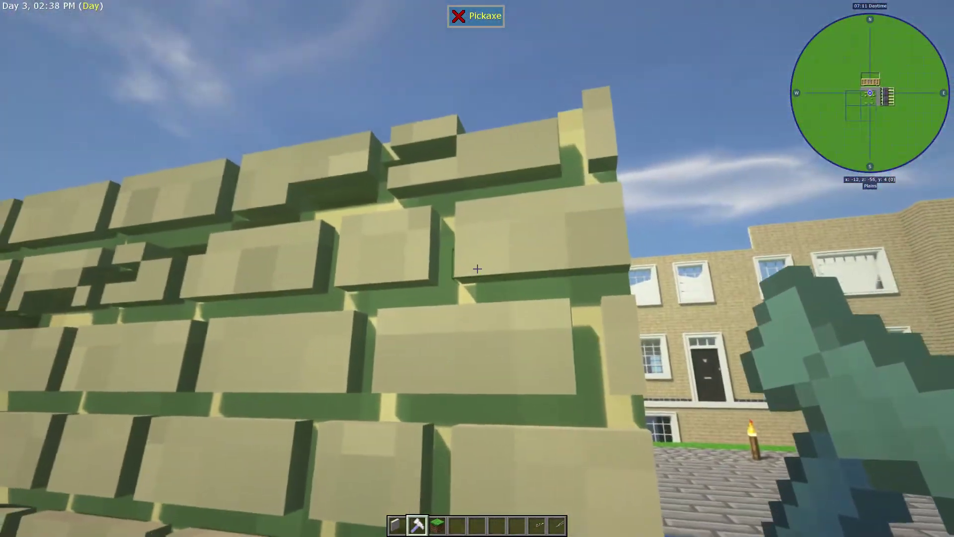
key(s)
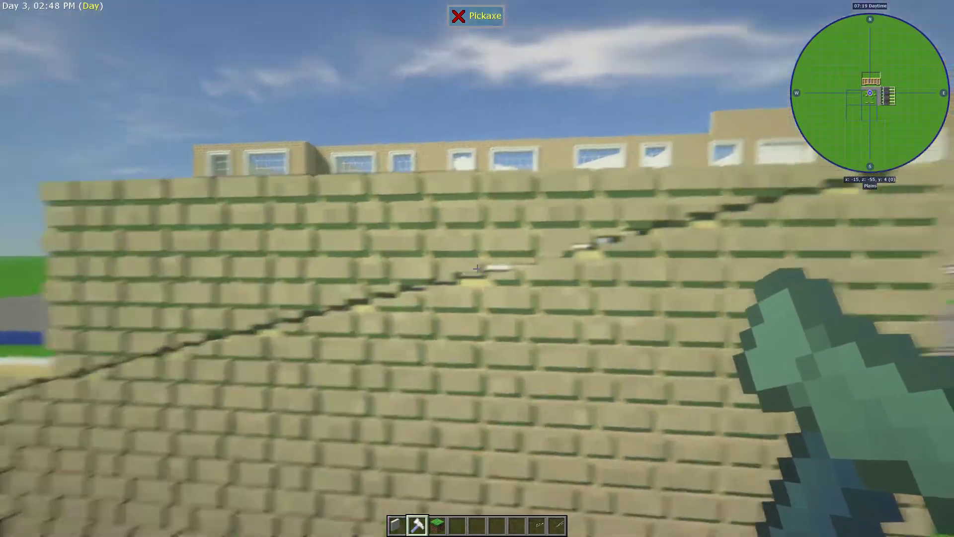
key(w)
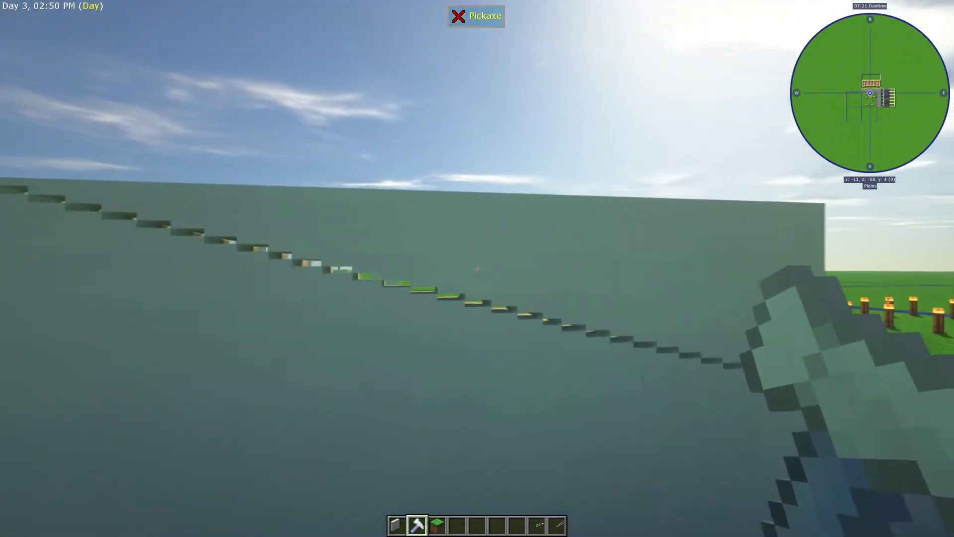
key(a)
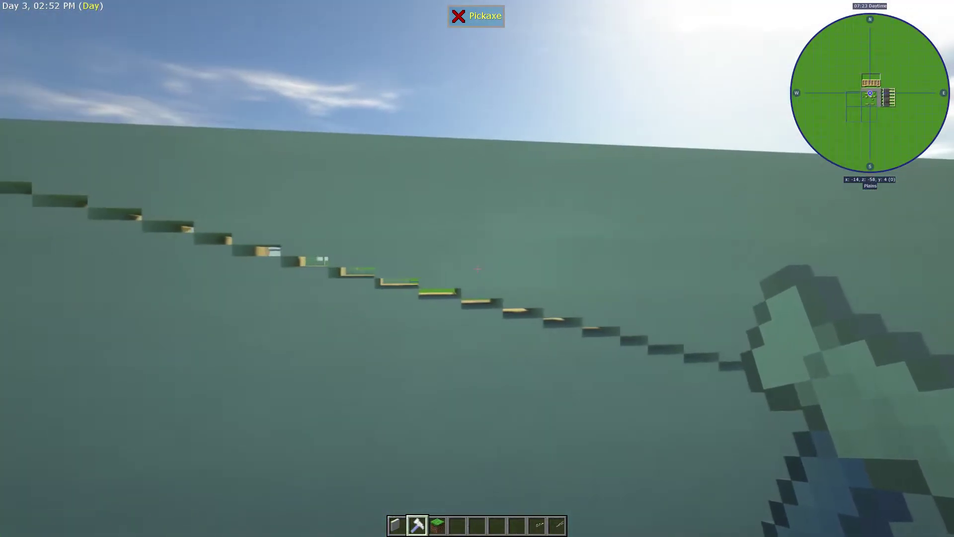
key(d)
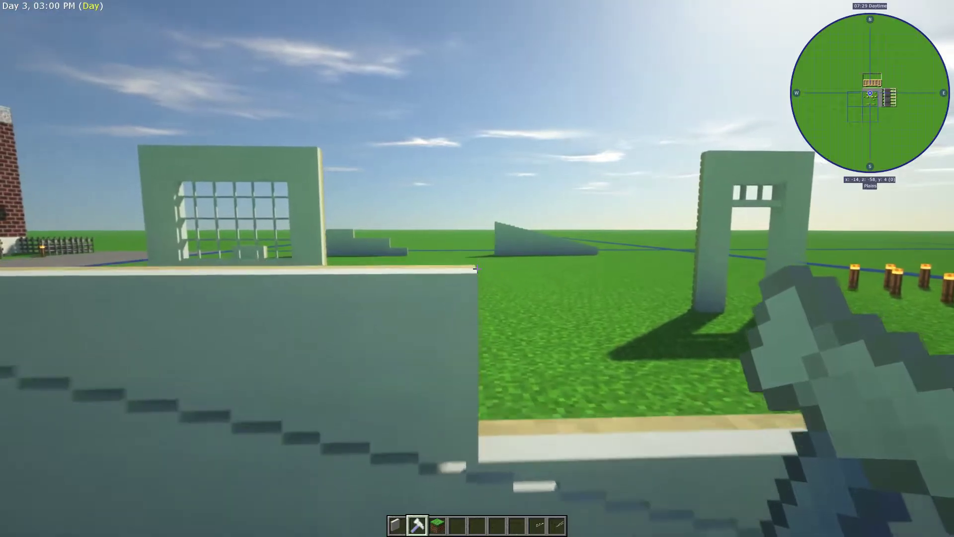
key(a)
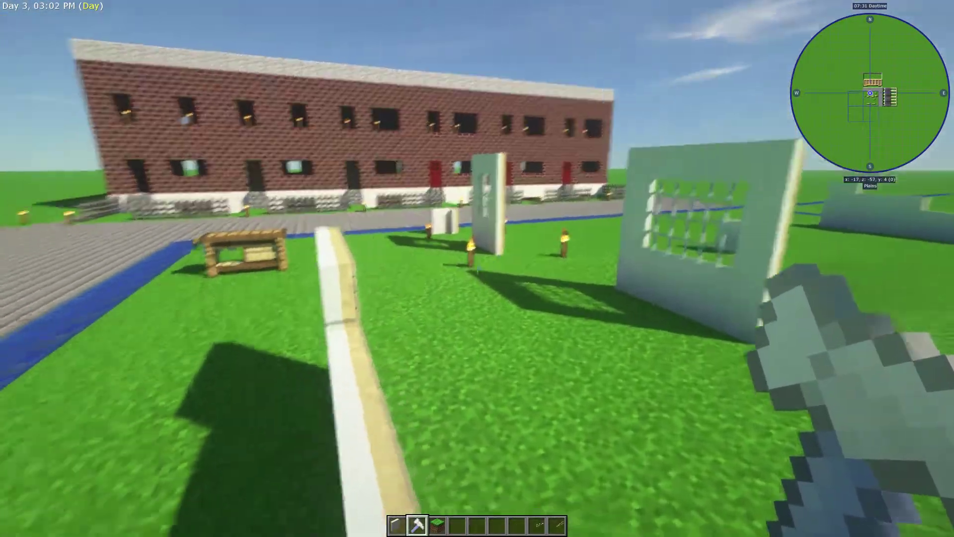
key(w)
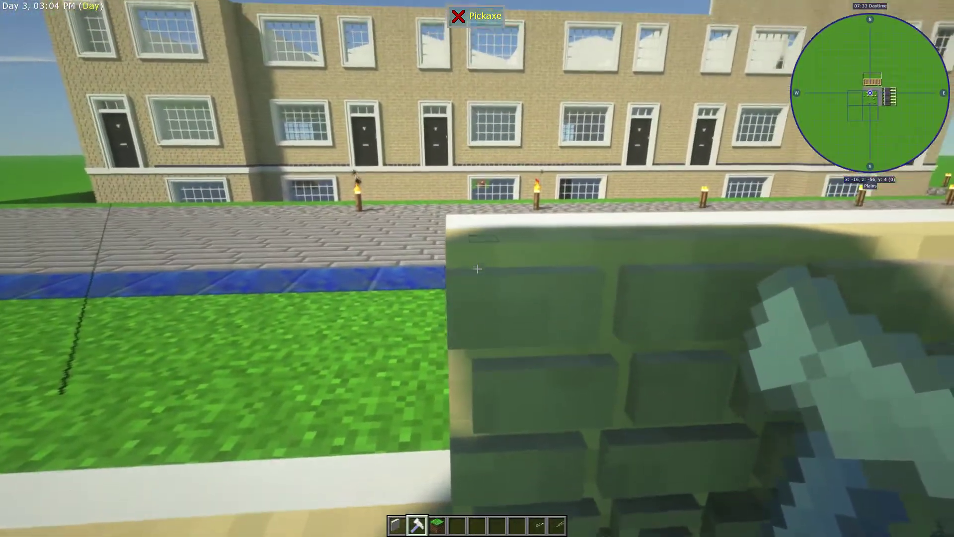
Shape more of the top edge and walk along the white wall past its end.
click(477, 268)
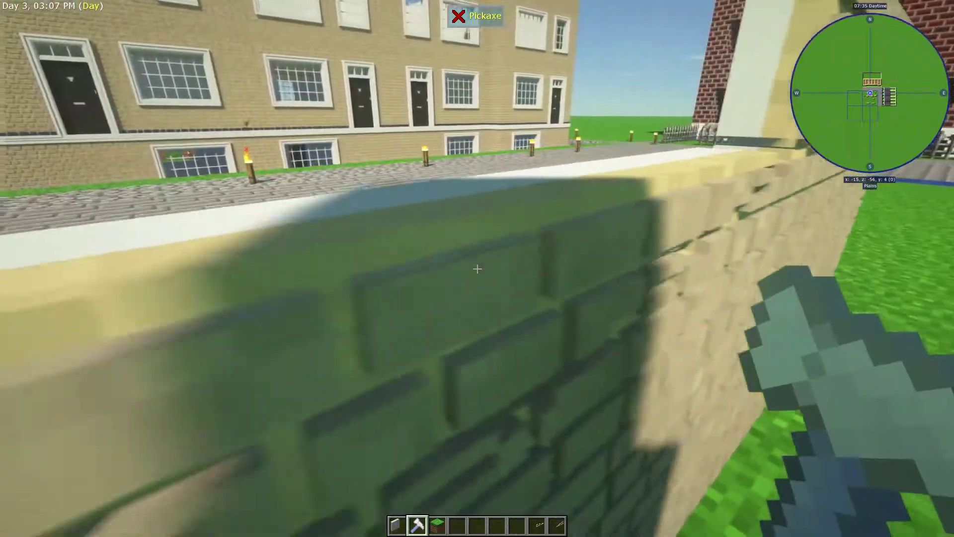
key(w)
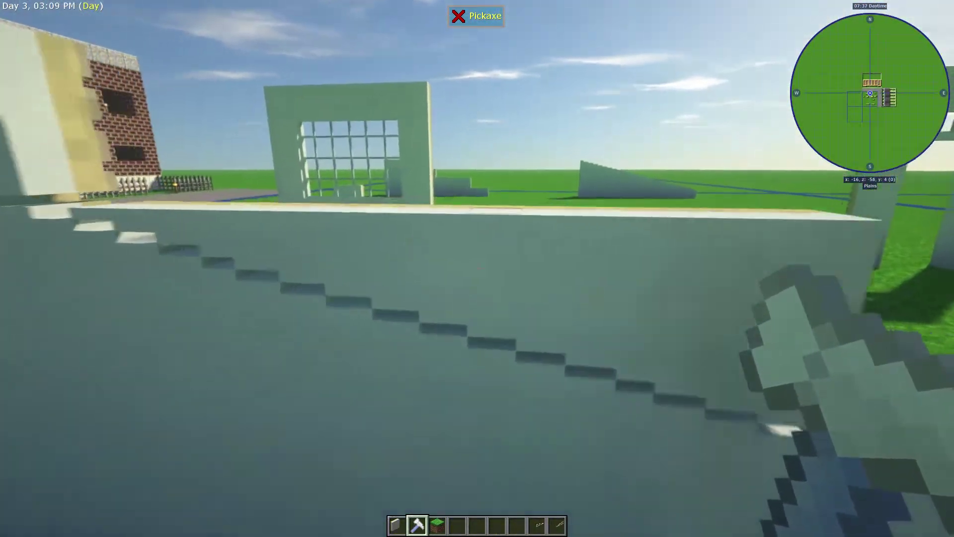
key(w)
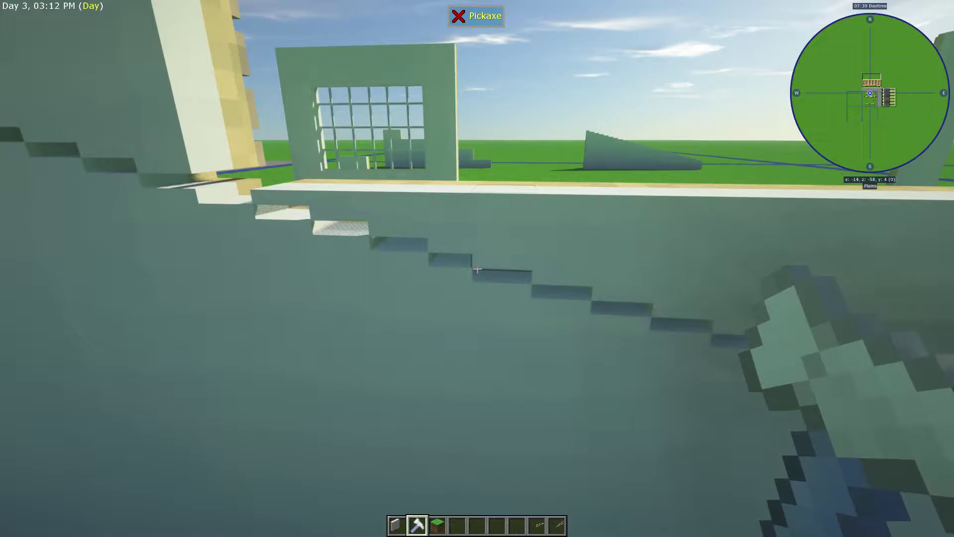
key(w)
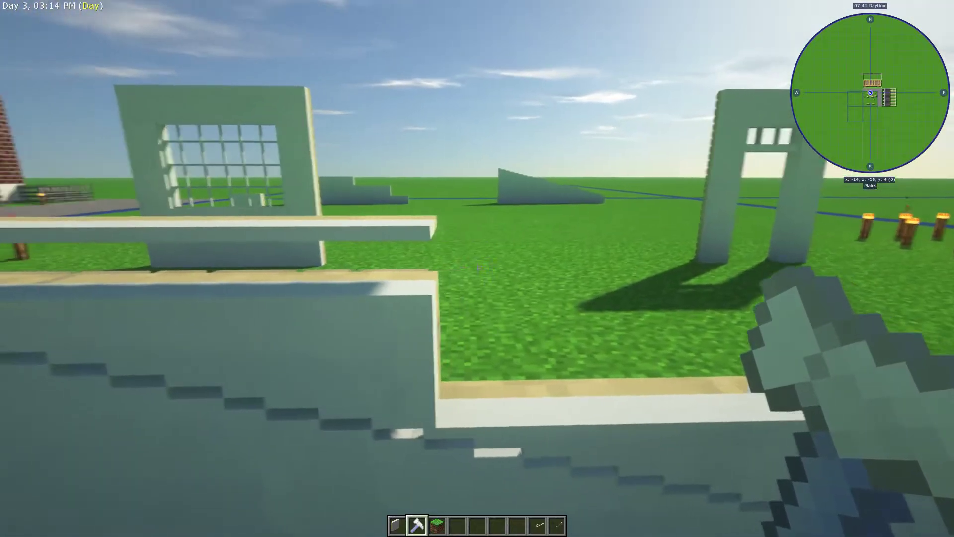
key(w)
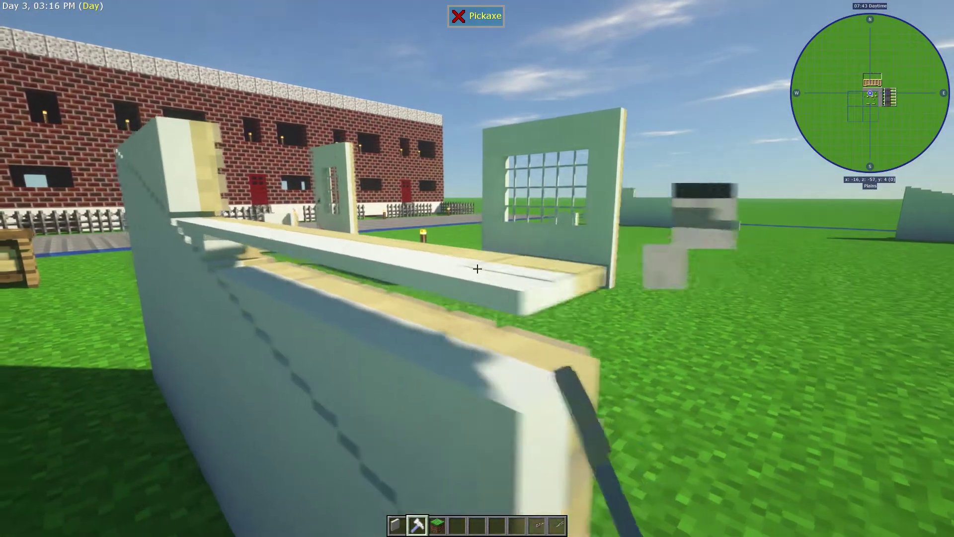
Chisel away the white blocks along the wall top's edge and face.
click(477, 268)
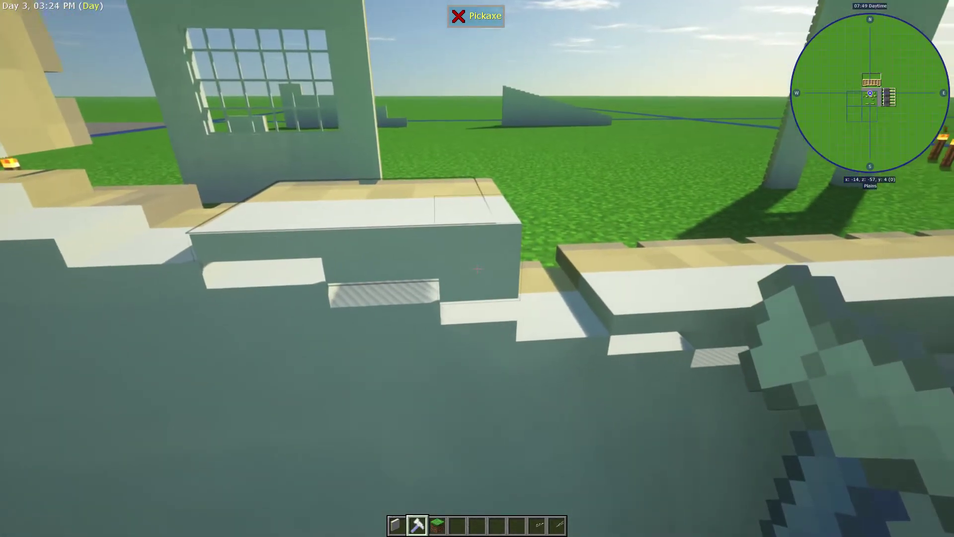
click(477, 269)
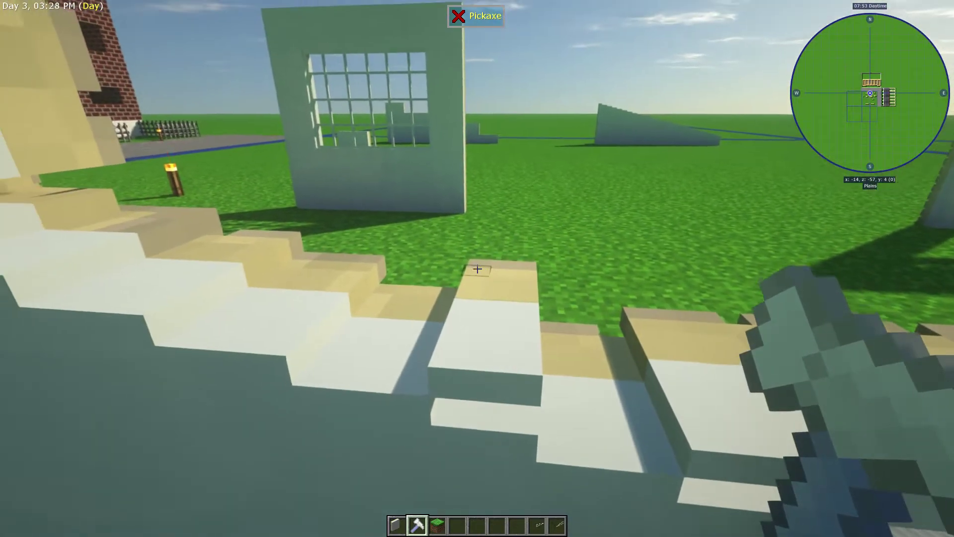
click(477, 269)
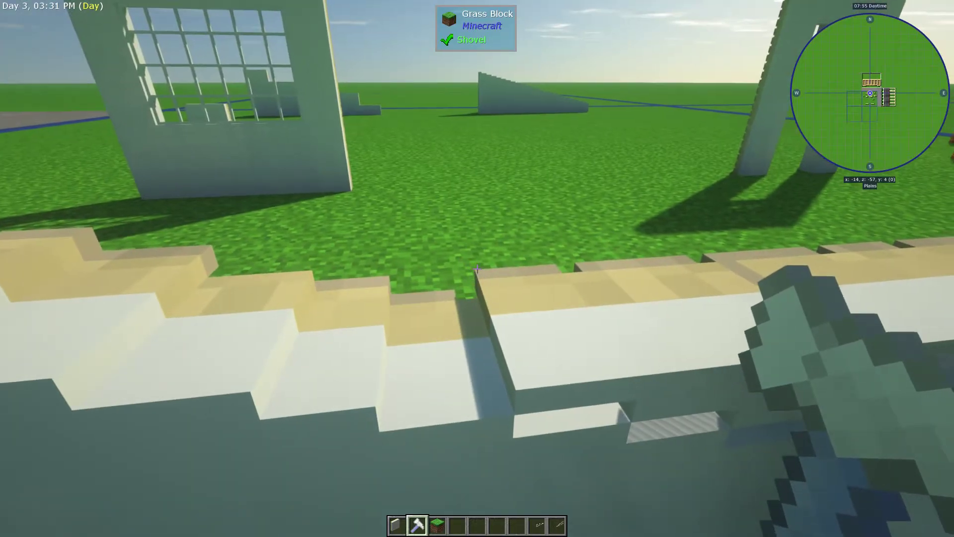
click(477, 268)
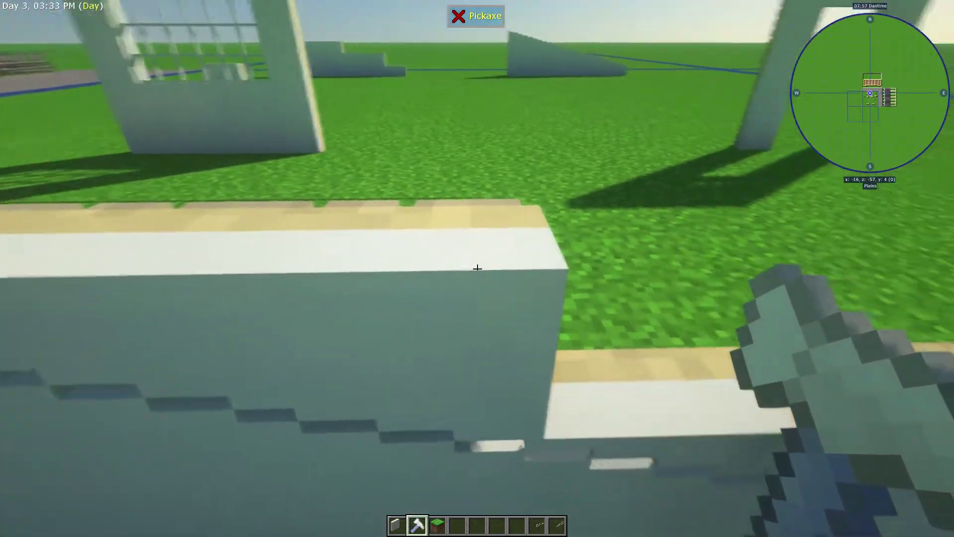
click(478, 269)
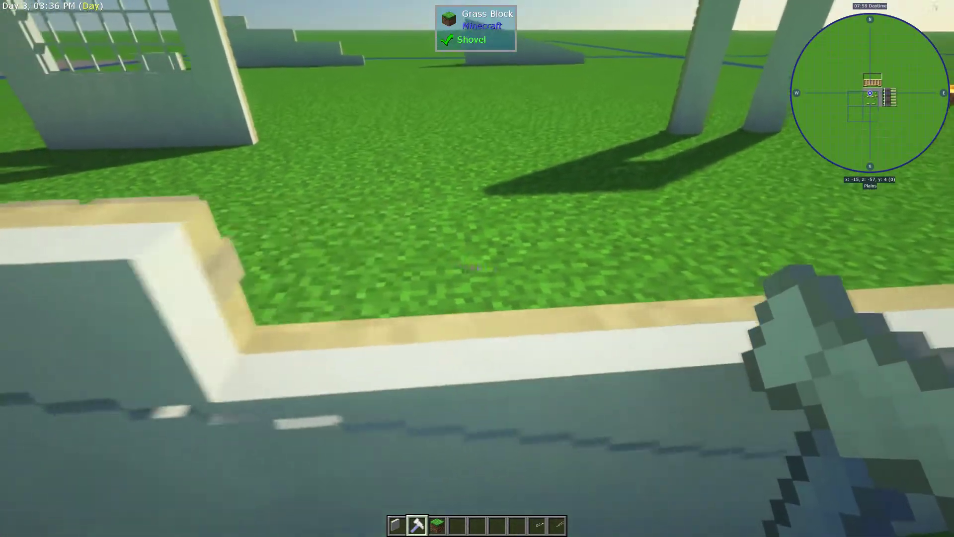
Move along the sandstone wall and chip more brick pieces off its top.
key(w)
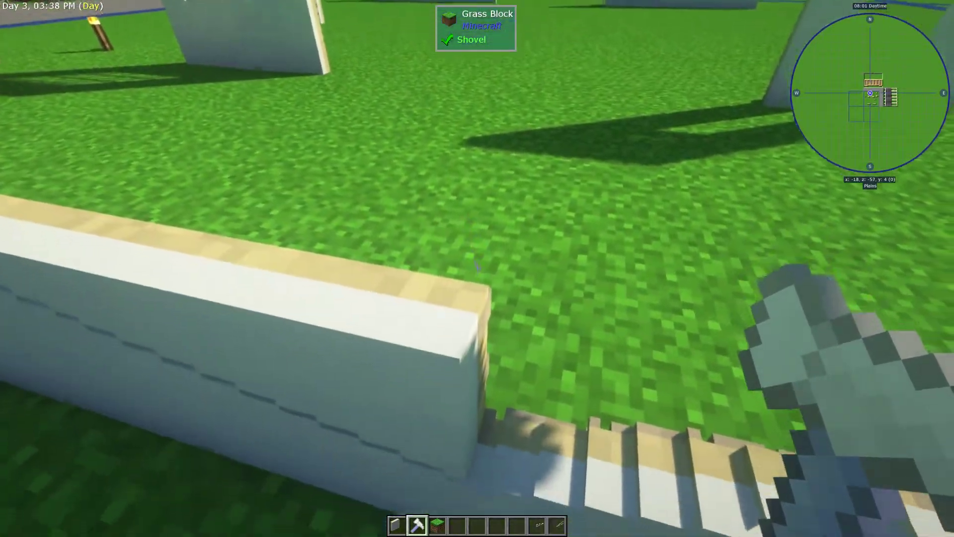
key(w)
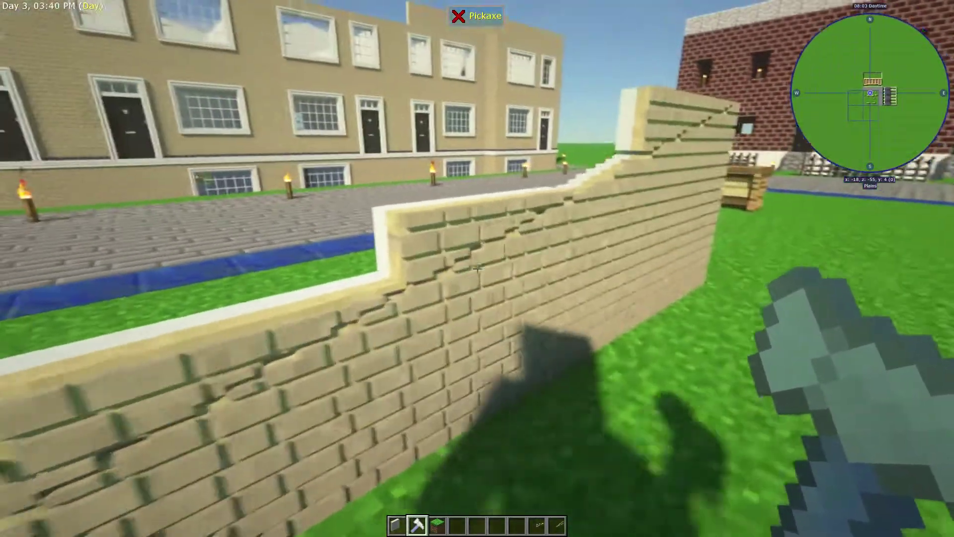
key(w)
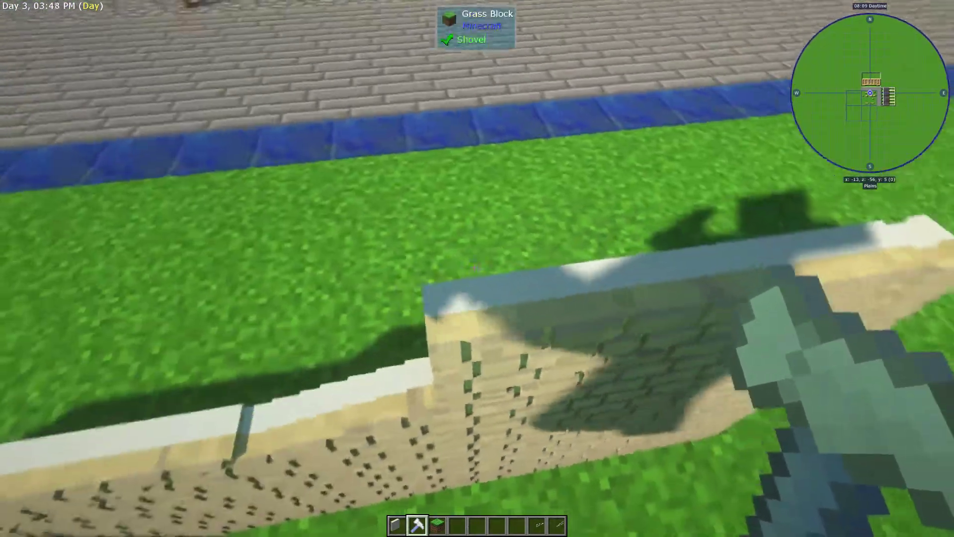
key(w)
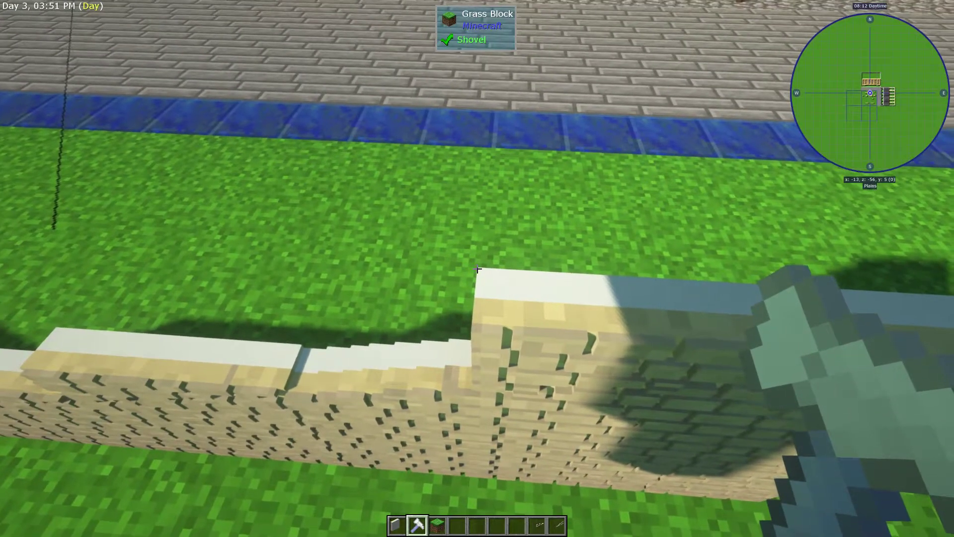
click(477, 268)
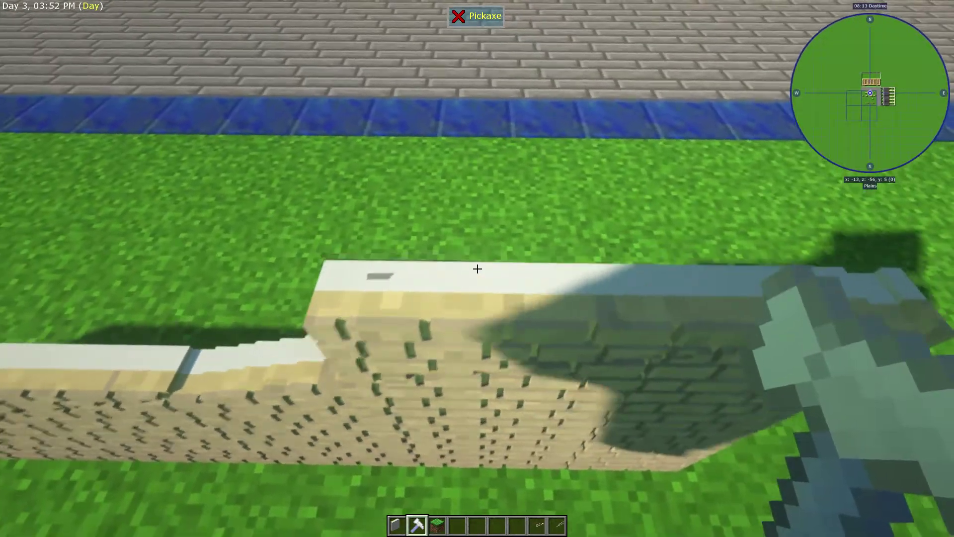
key(w)
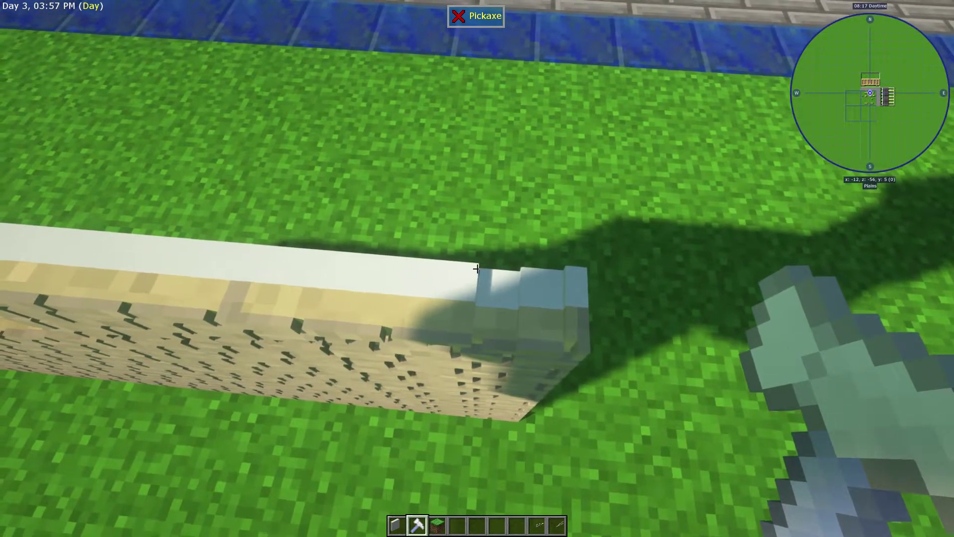
click(477, 269)
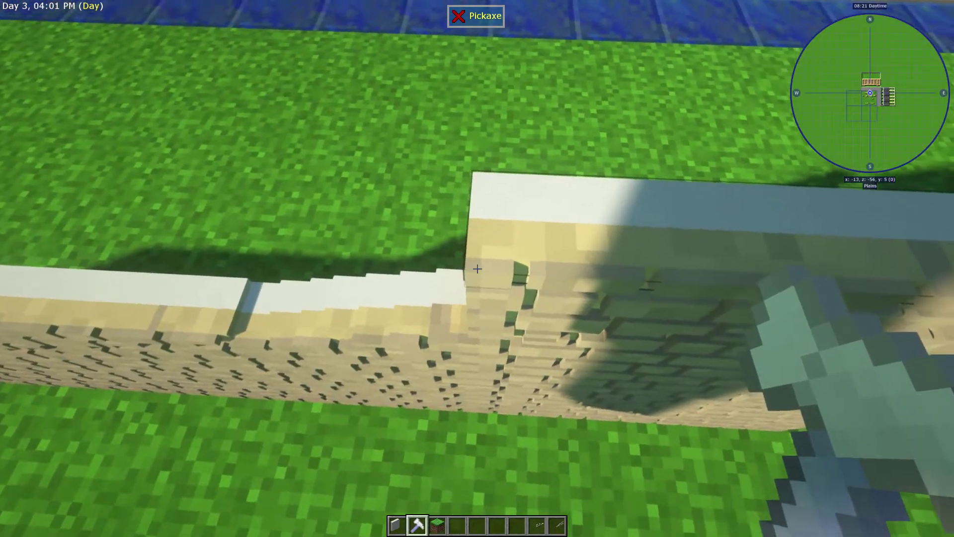
click(477, 269)
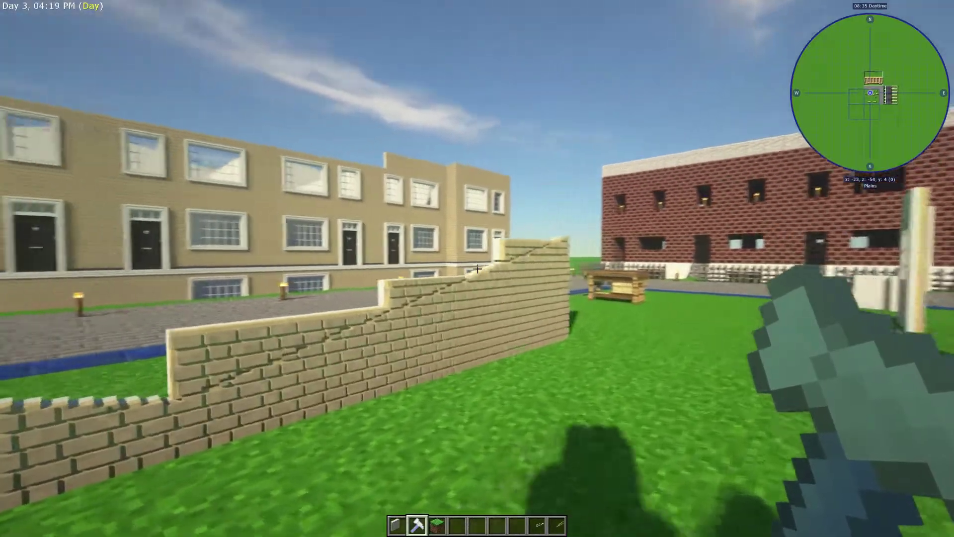
key(2)
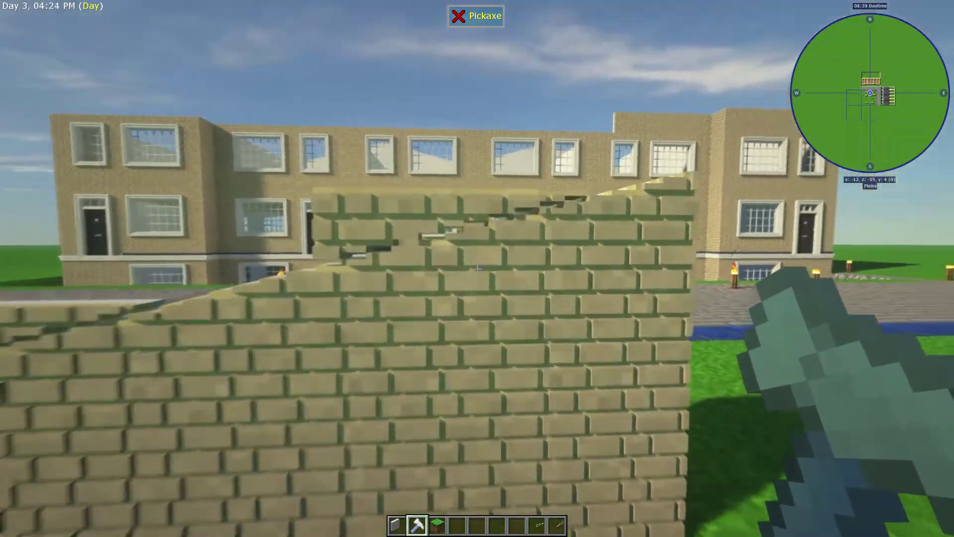
scroll(478, 269, down, 1)
scroll(477, 269, down, 1)
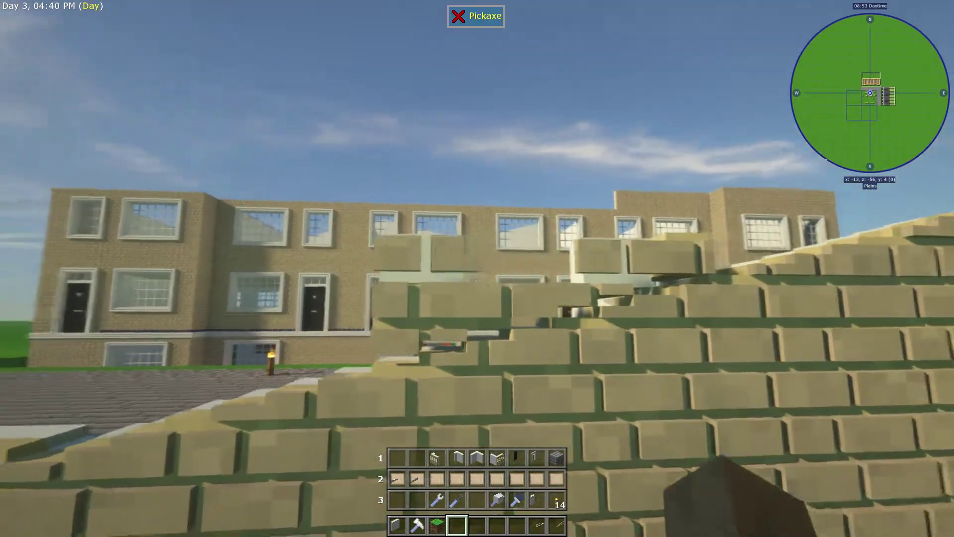
Trim the protruding steps off the sloped wall top.
click(478, 268)
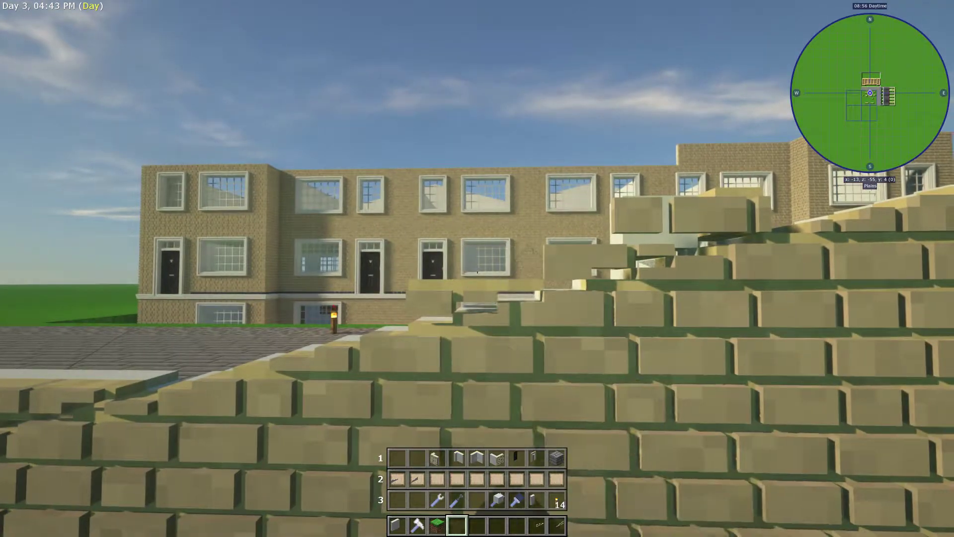
click(477, 269)
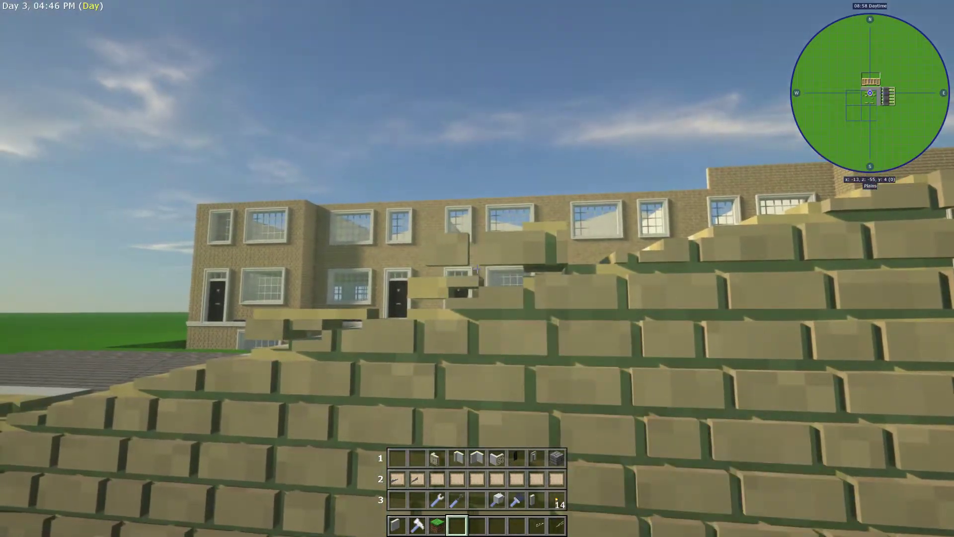
click(478, 269)
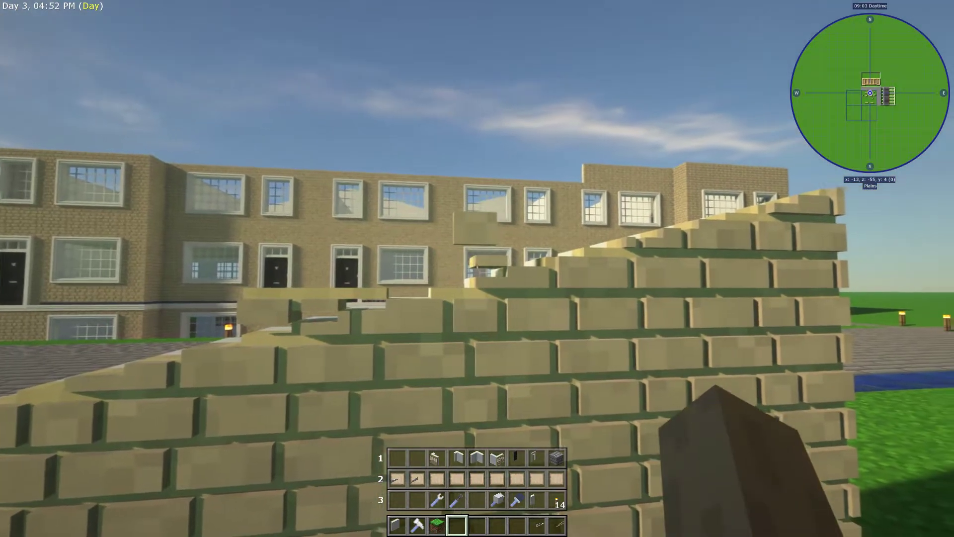
click(477, 269)
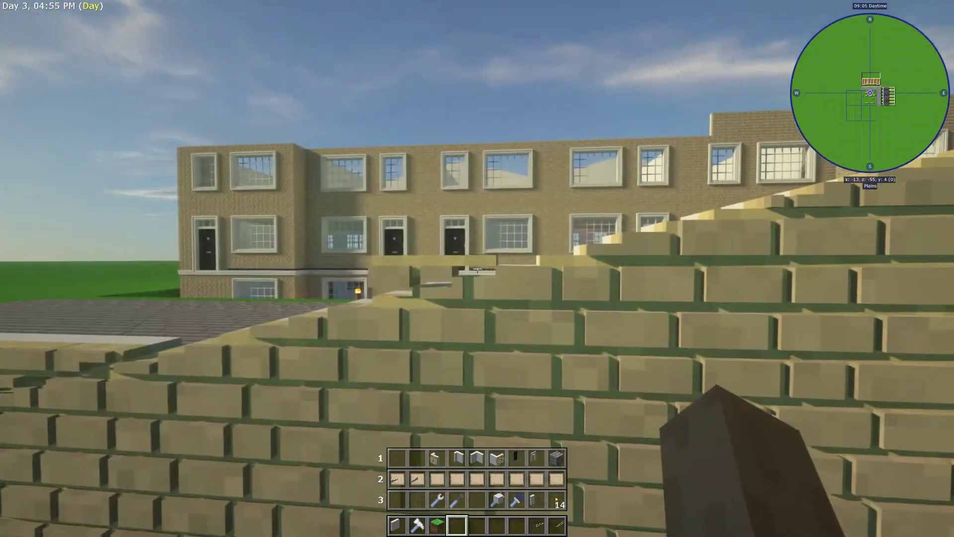
click(477, 269)
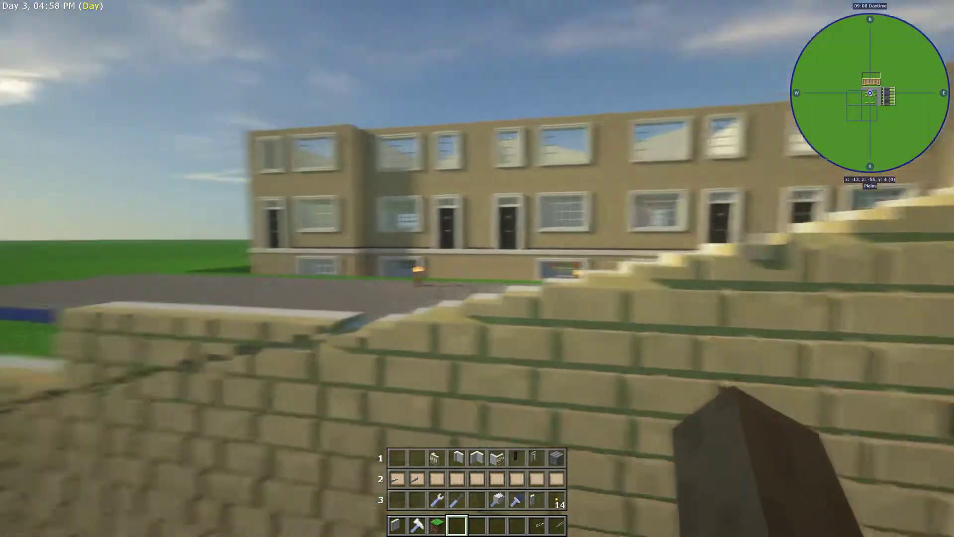
click(478, 269)
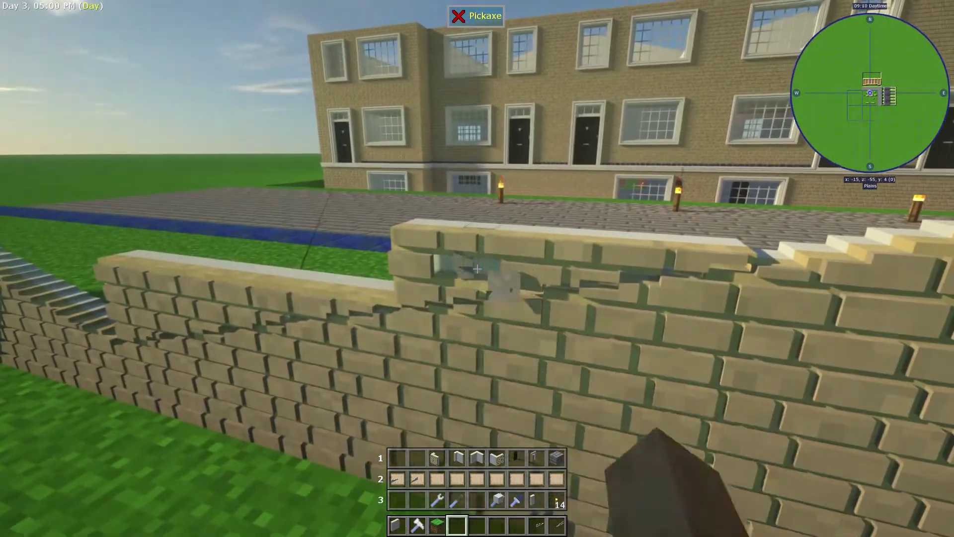
Chisel away the bricks at the joint between the slope and the flat wall.
click(477, 269)
click(477, 268)
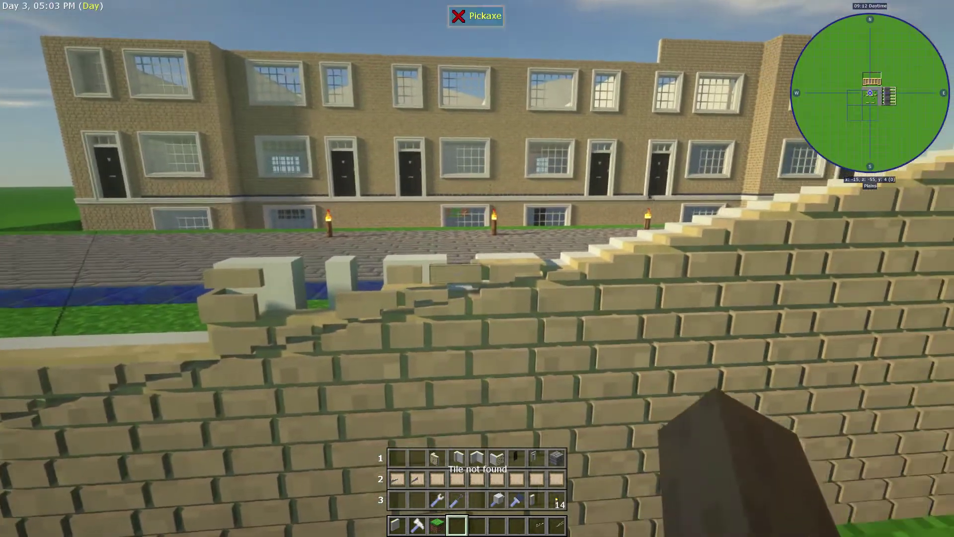
click(477, 268)
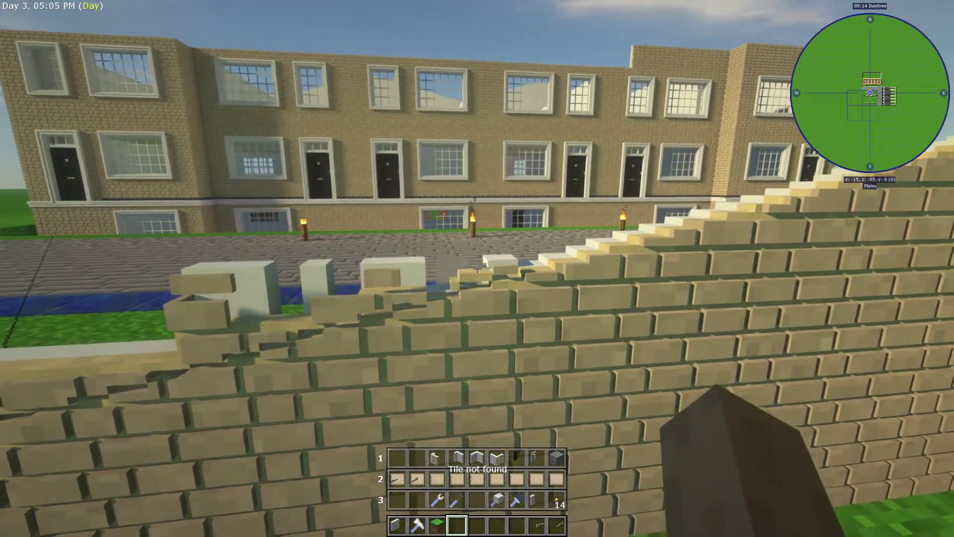
click(477, 268)
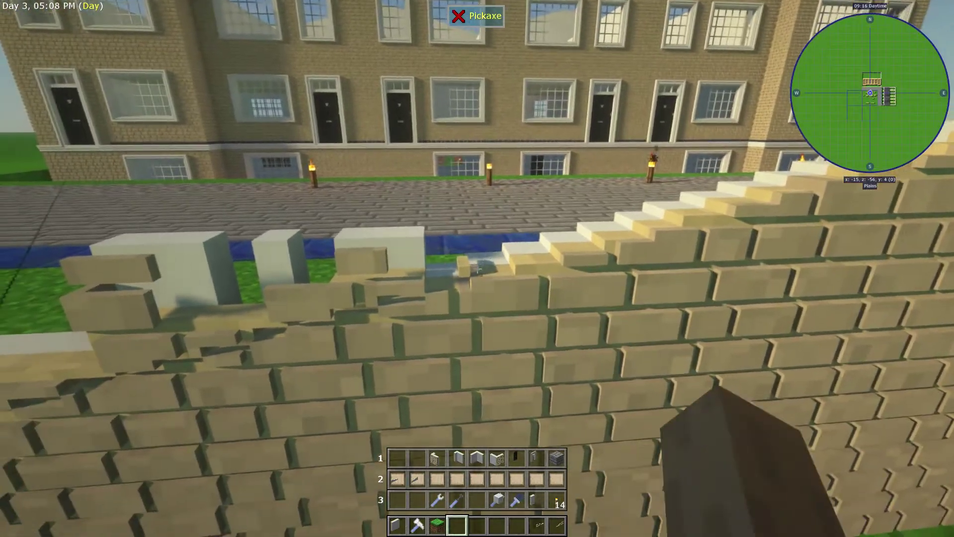
click(477, 269)
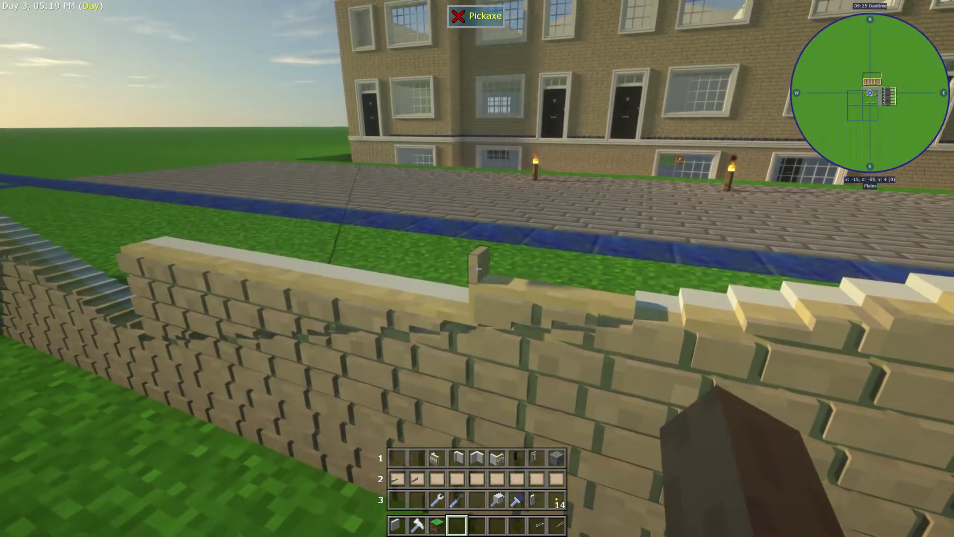
key(s)
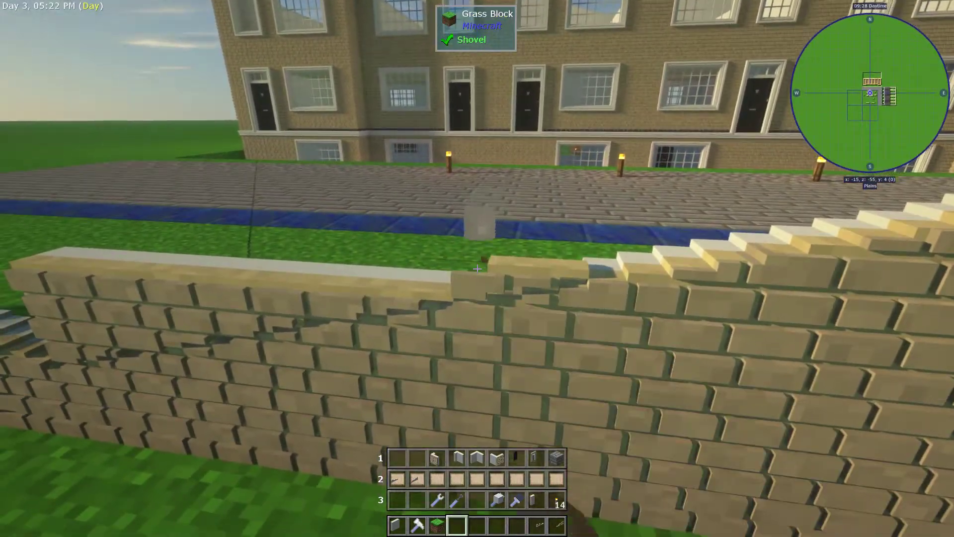
Break two more bricks at the slope-flat joint, then climb to the wall's inner side.
click(477, 268)
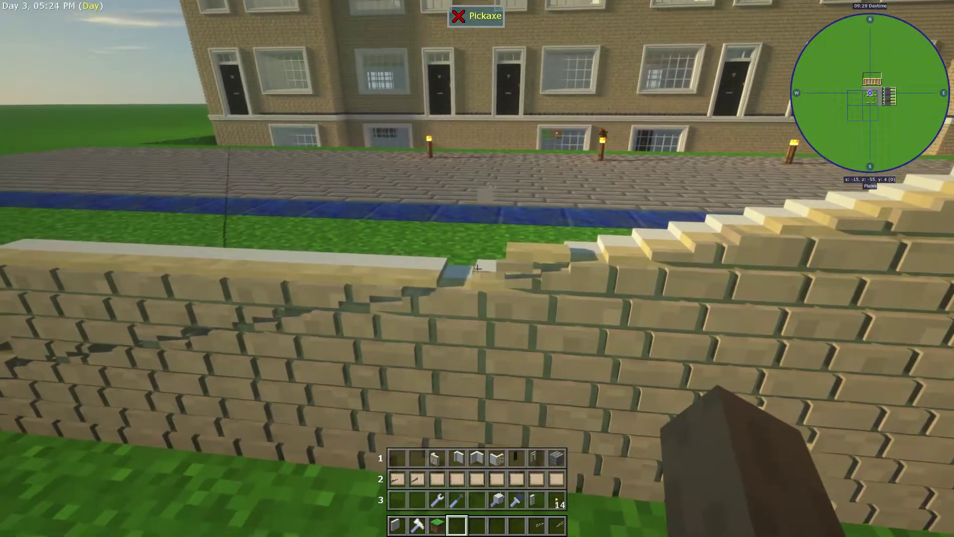
click(478, 269)
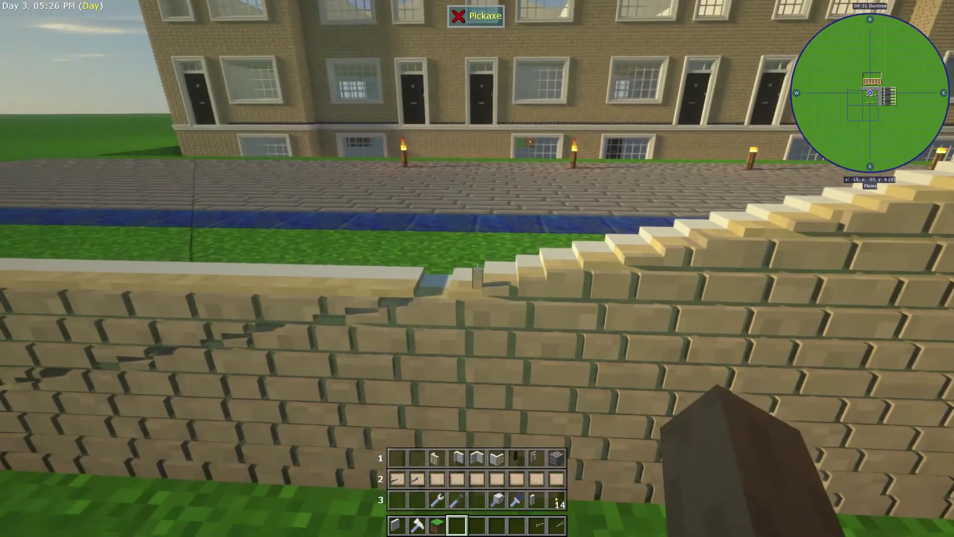
key(w)
key(space)
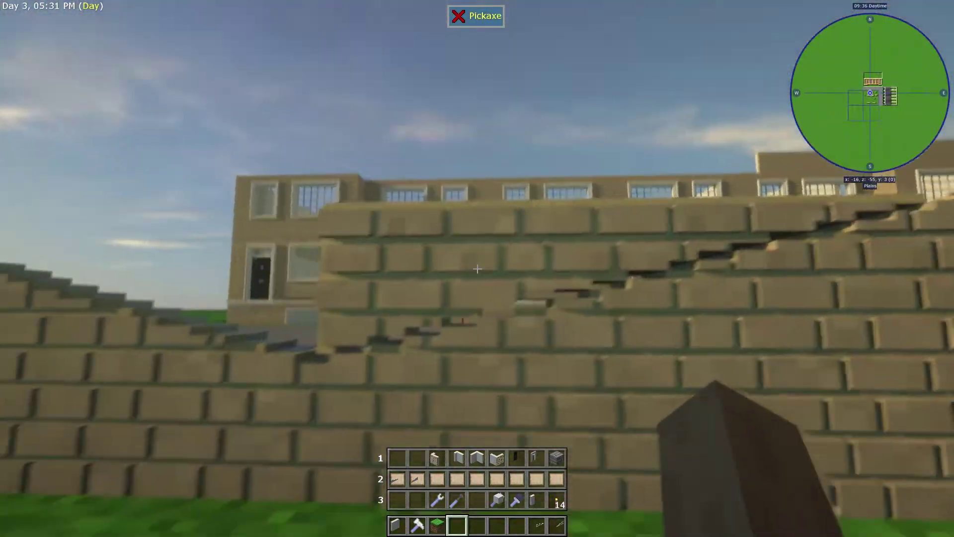
key(w)
Trim protruding bricks and carve even steps along the inner slope top.
click(477, 268)
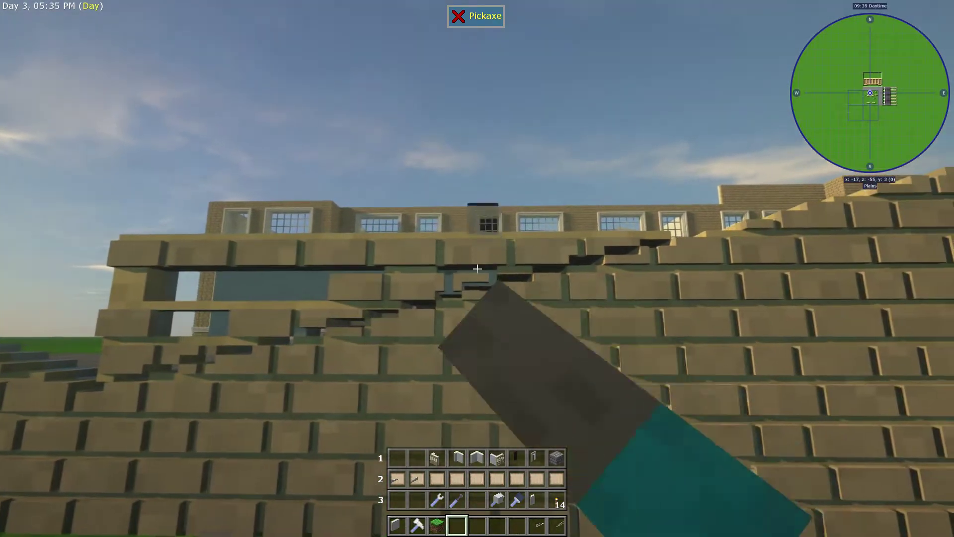
click(478, 269)
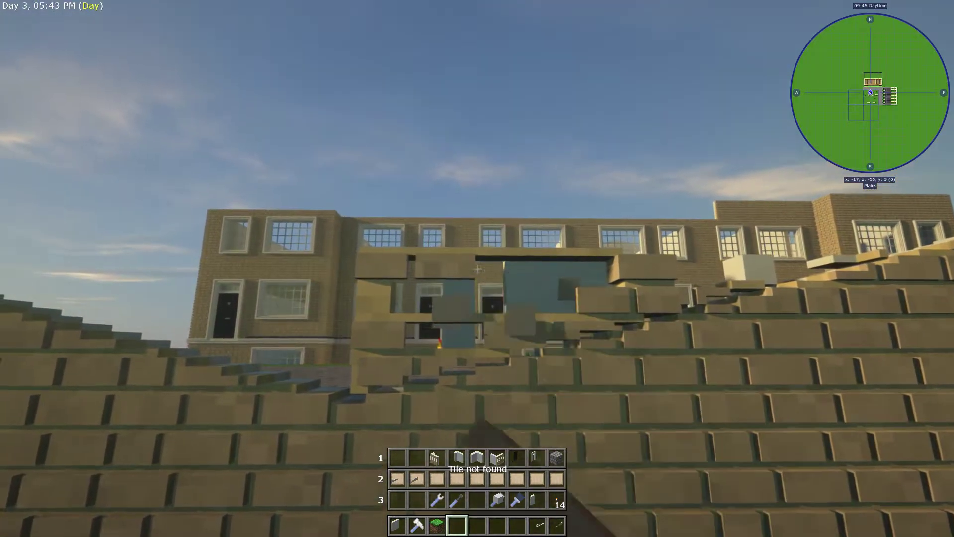
click(478, 268)
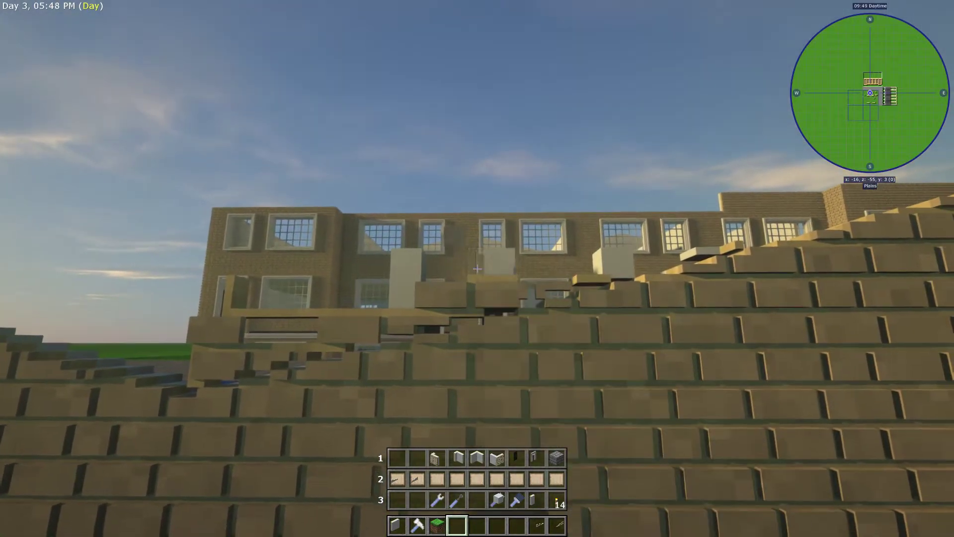
click(477, 269)
click(478, 268)
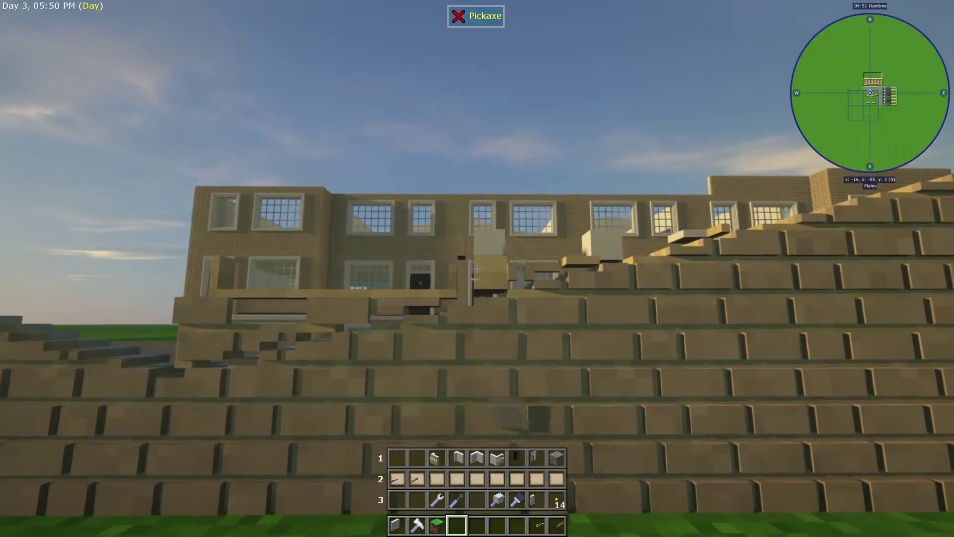
click(477, 269)
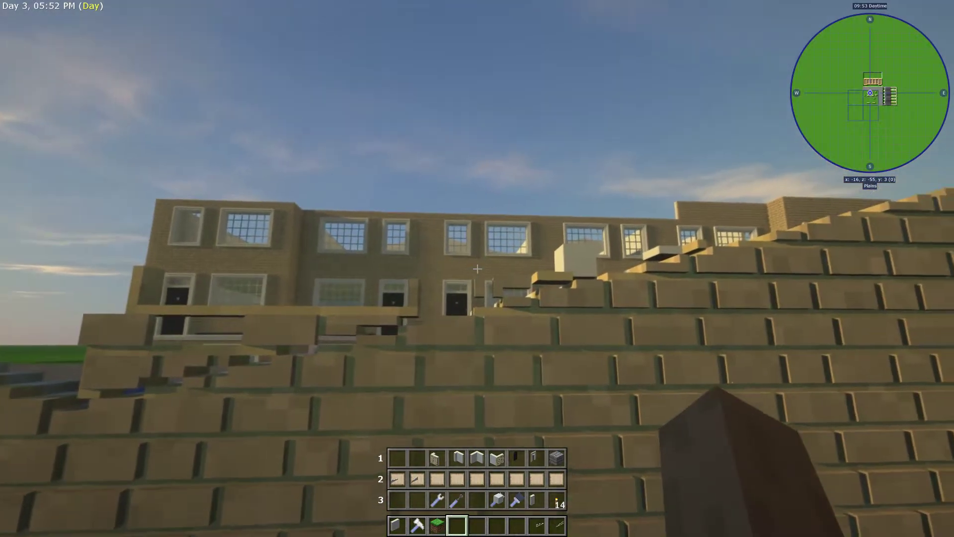
click(478, 268)
click(477, 269)
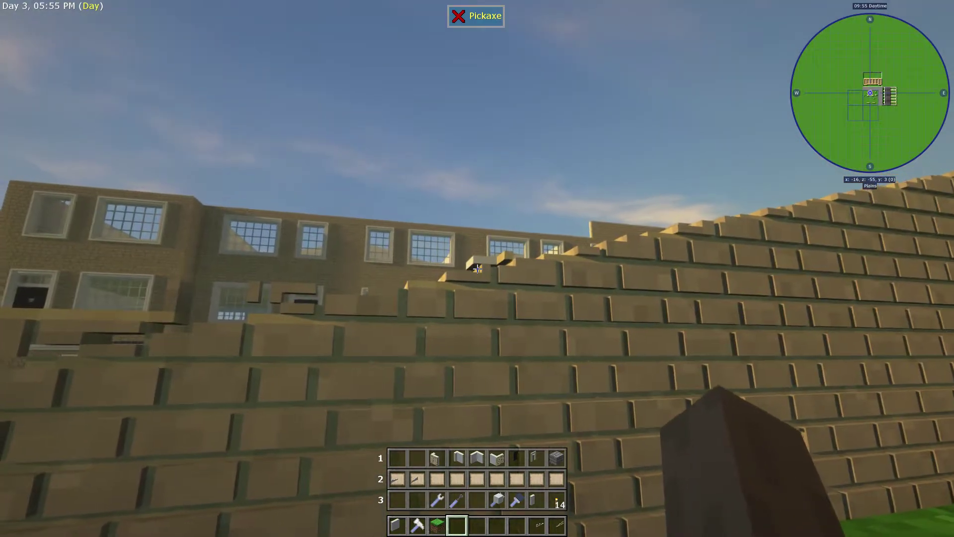
click(477, 268)
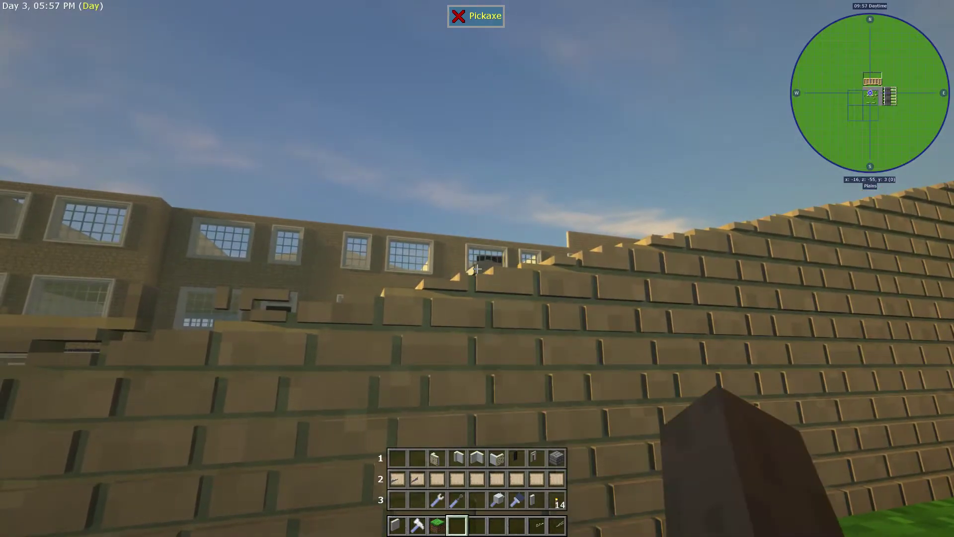
Even out the slope's lower steps and clear stray bricks from the wall top.
click(478, 269)
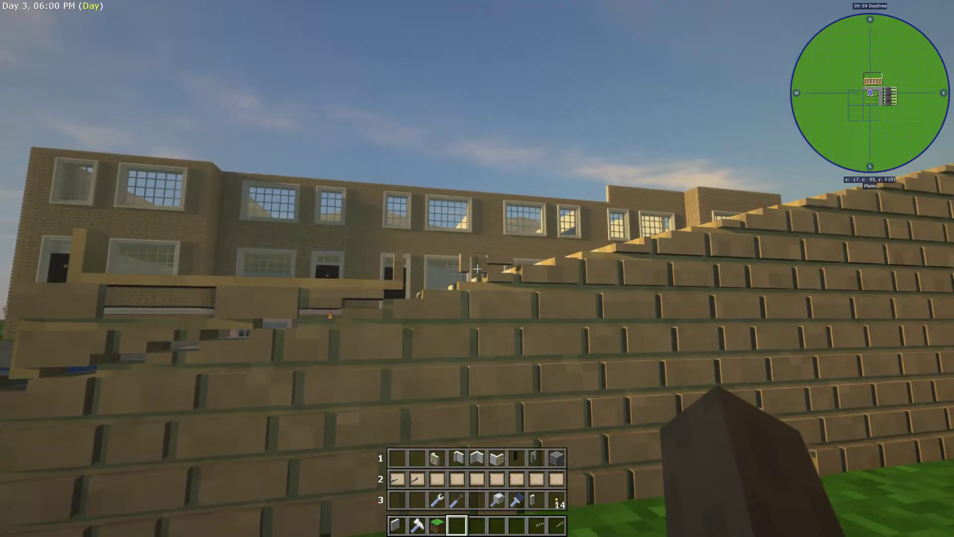
click(478, 269)
click(477, 268)
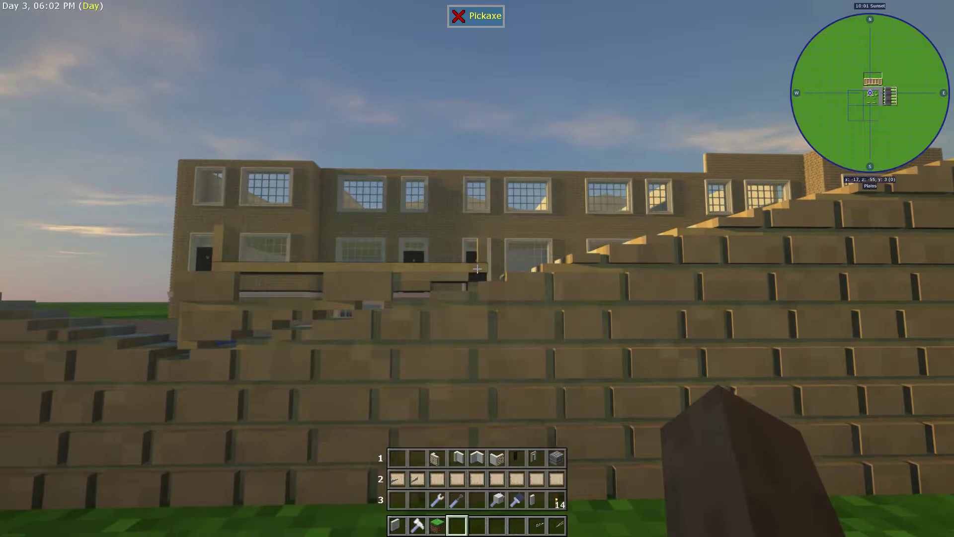
click(477, 269)
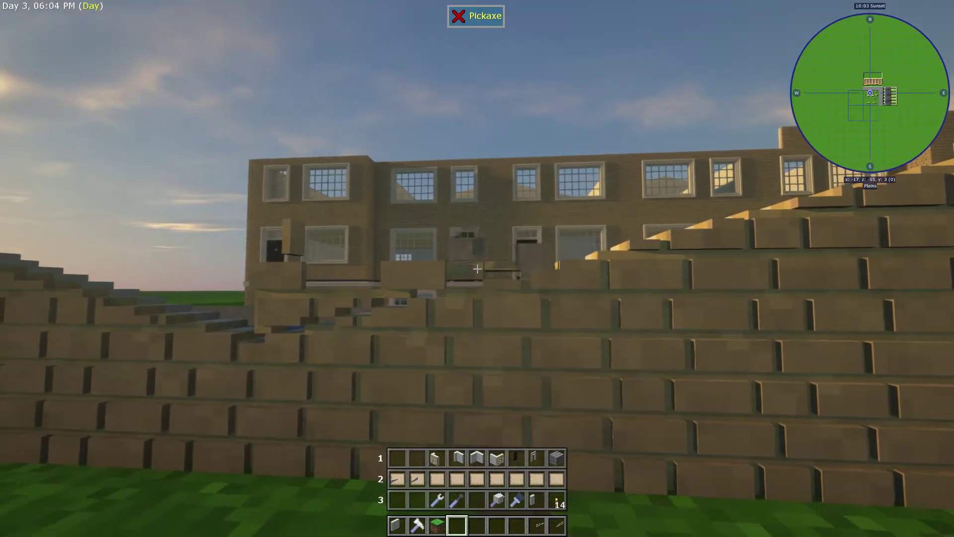
click(477, 268)
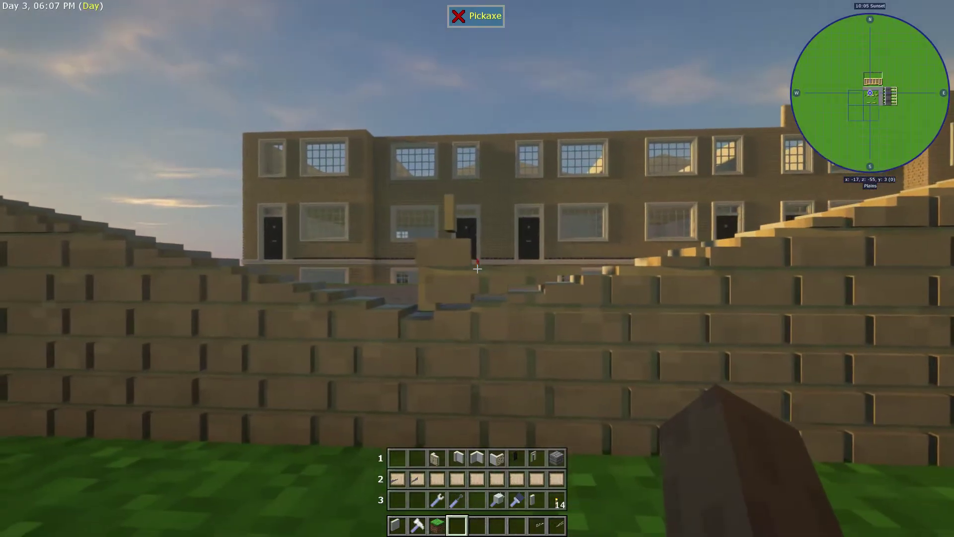
click(477, 269)
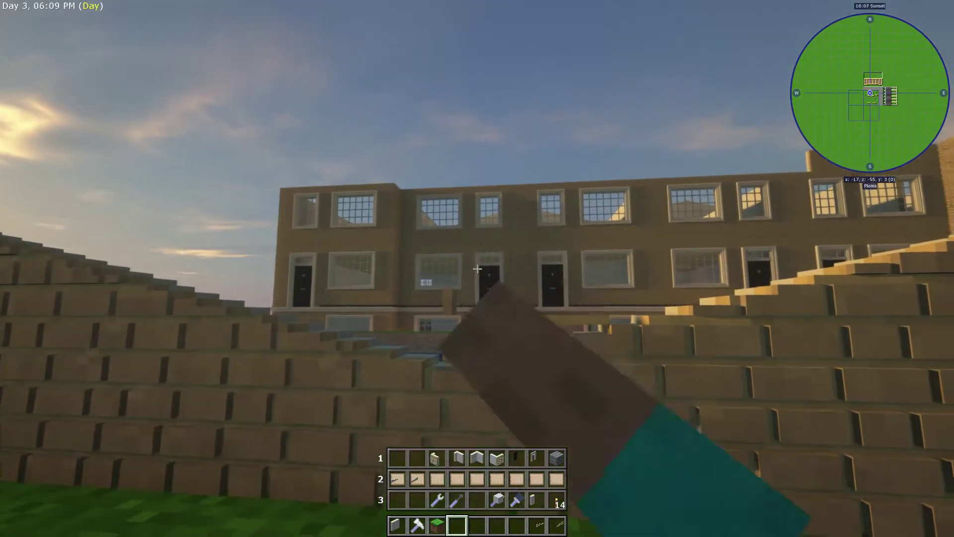
click(477, 269)
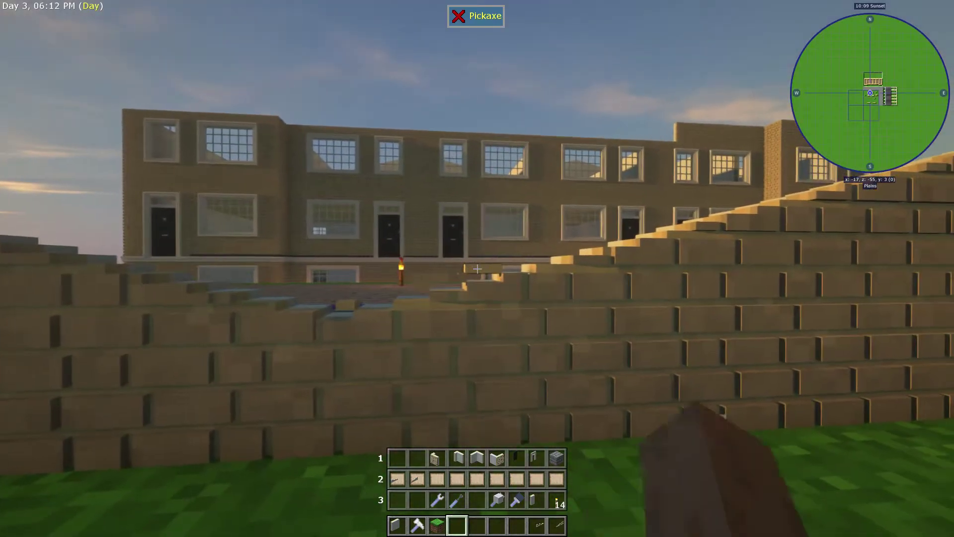
click(477, 269)
click(477, 269)
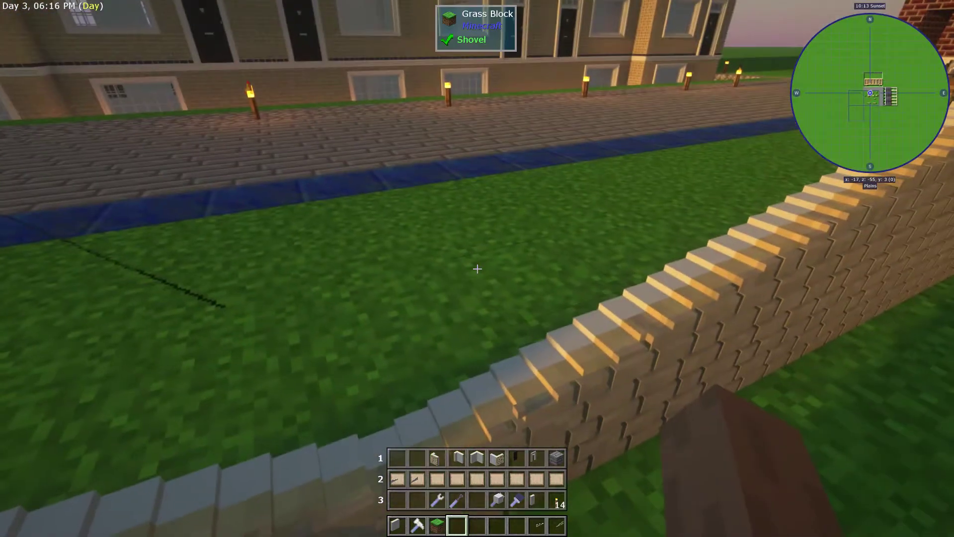
click(478, 269)
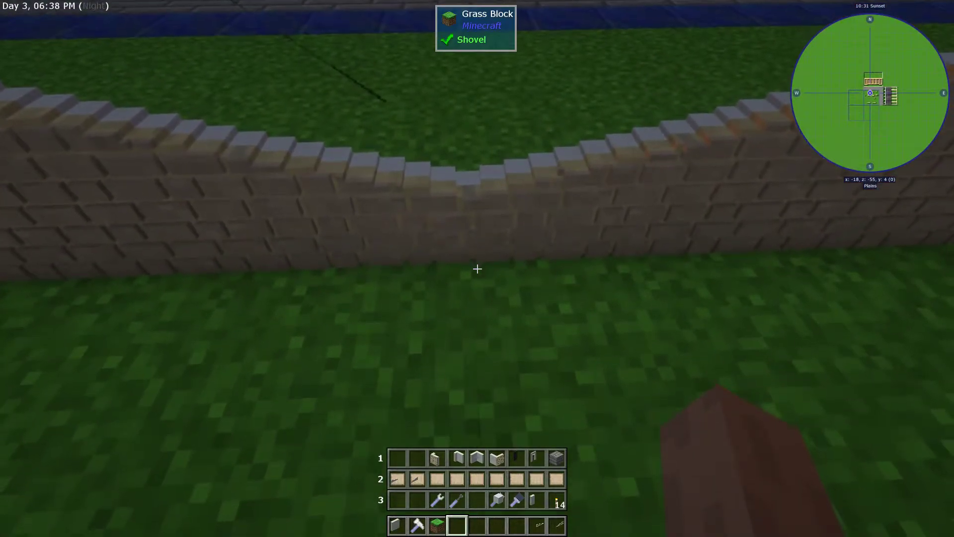
With hotbar slot 3 selected, break the grass block beside the wall's end.
key(3)
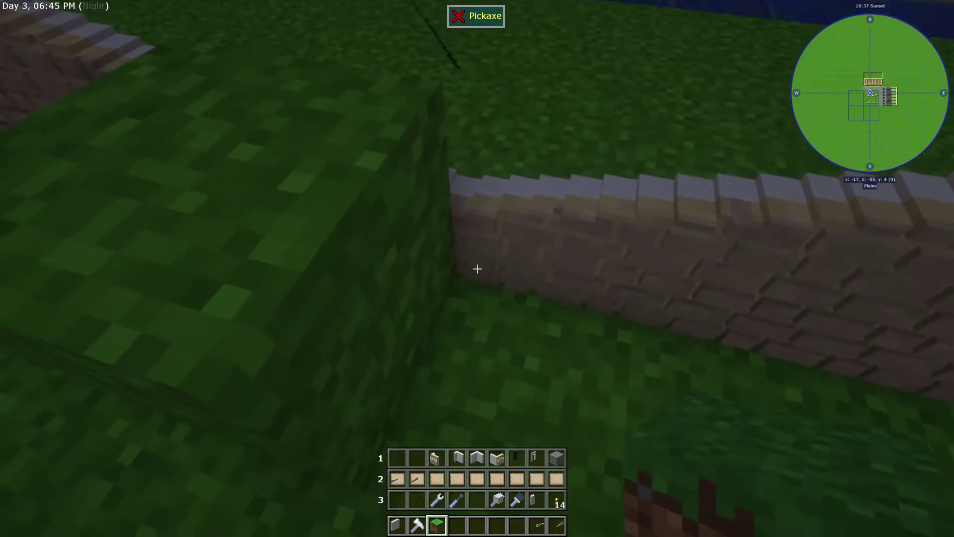
click(477, 269)
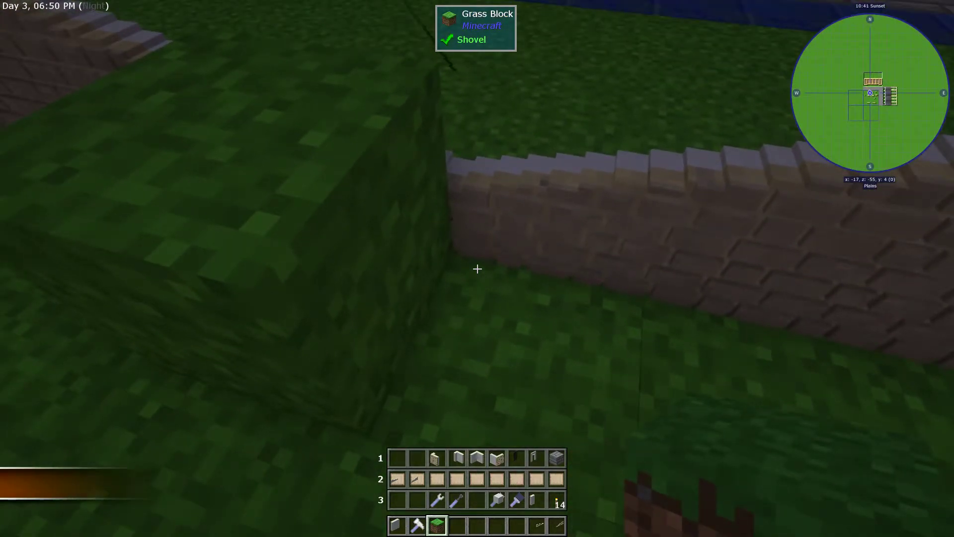
scroll(478, 269, down, 1)
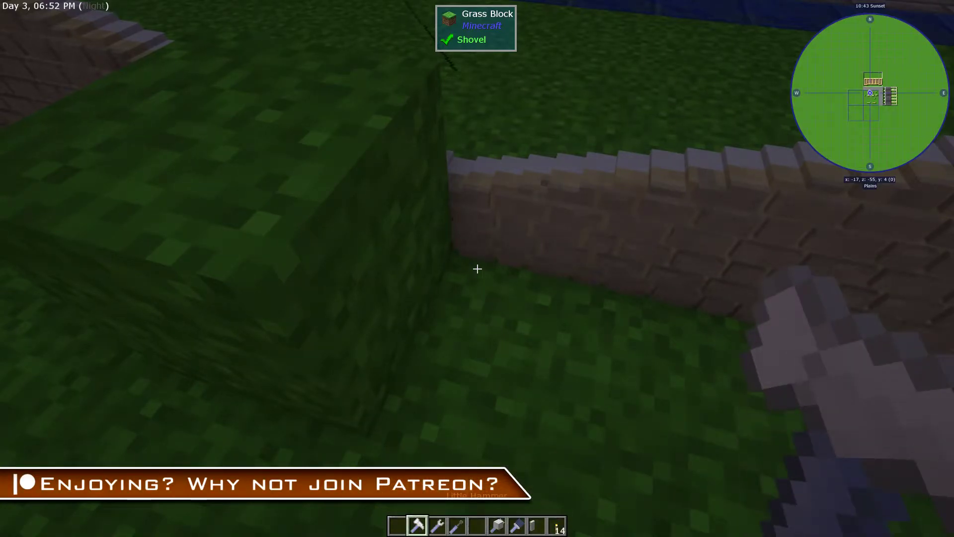
Hold the Little Recipe from slot 1 and check its saved 547-tile structure.
key(6)
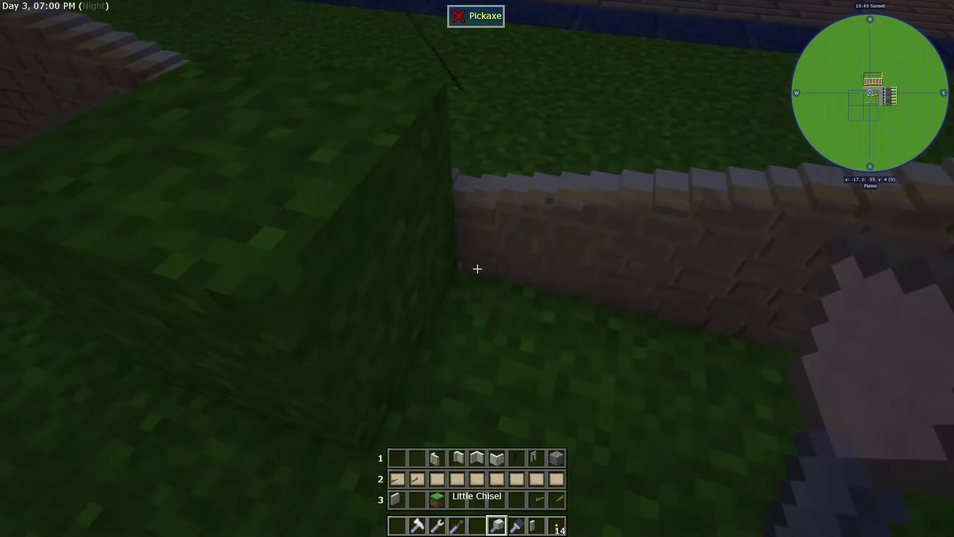
scroll(478, 269, down, 1)
key(3)
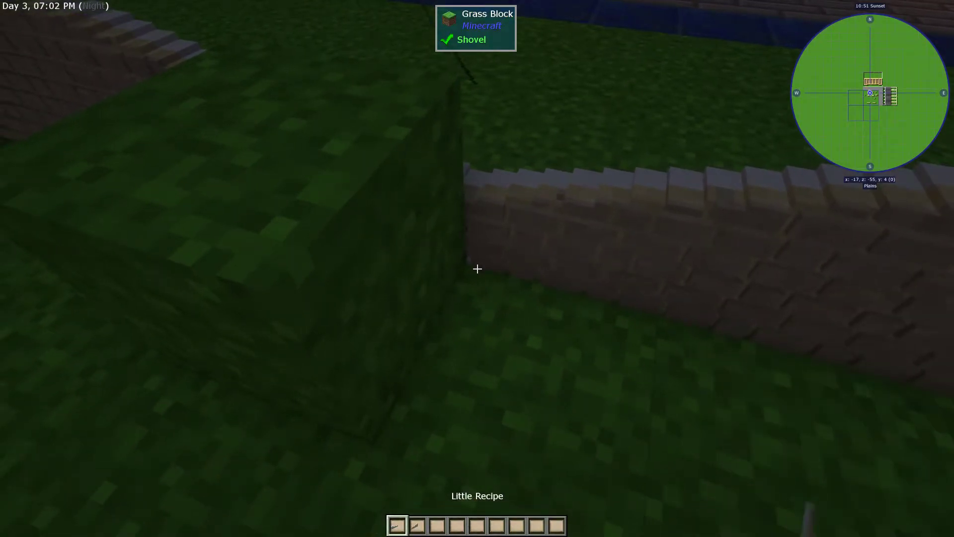
key(1)
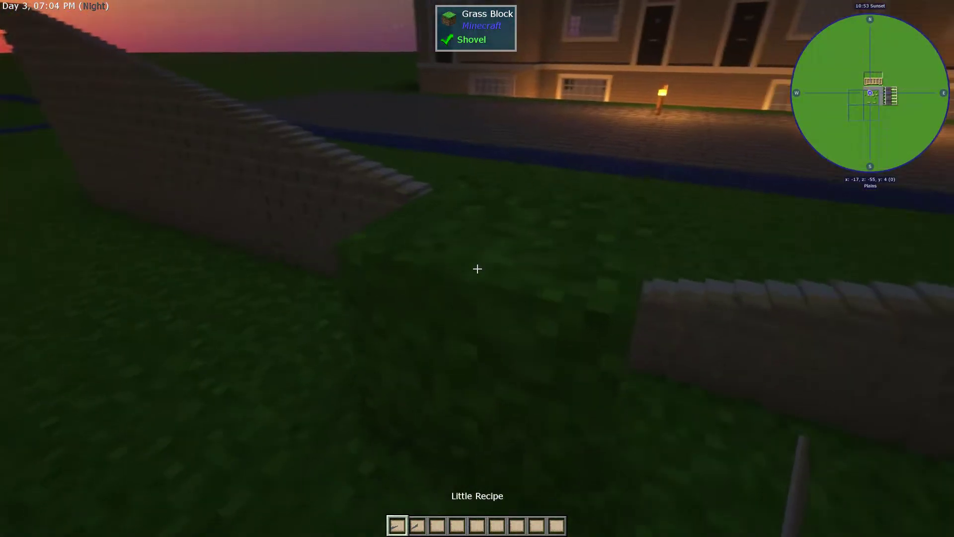
key(e)
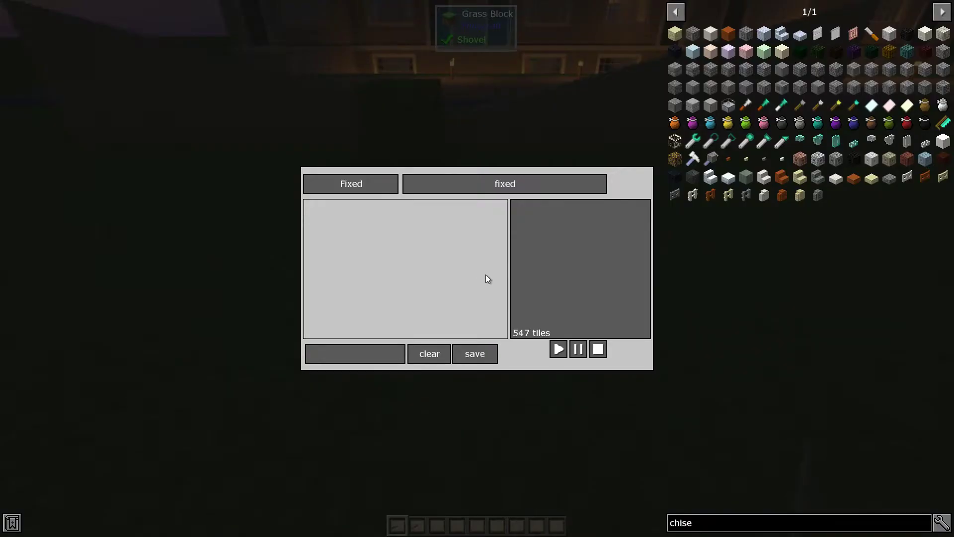
key(Escape)
key(w)
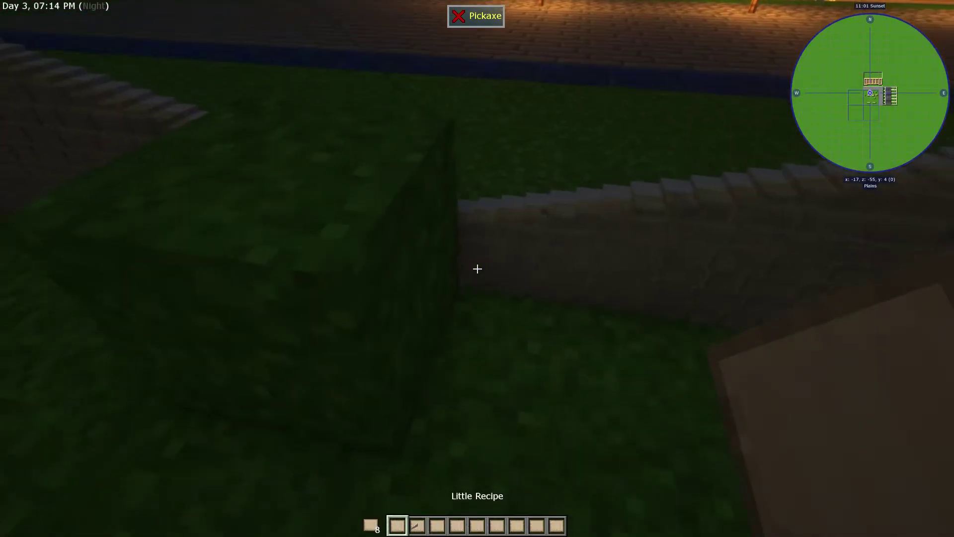
Mark the two corners of the wall section from x=-17 to x=-12.
key(f)
click(477, 269)
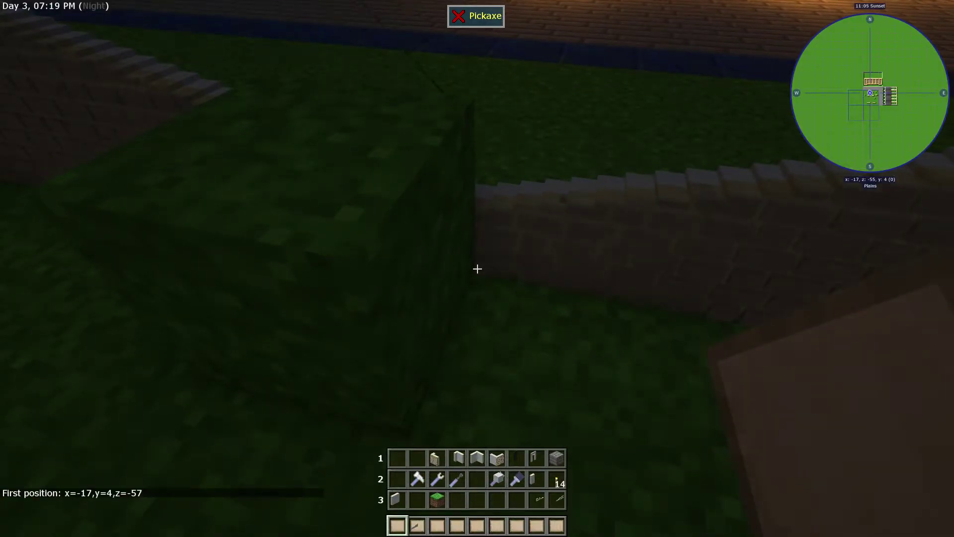
scroll(478, 269, down, 1)
scroll(478, 268, down, 1)
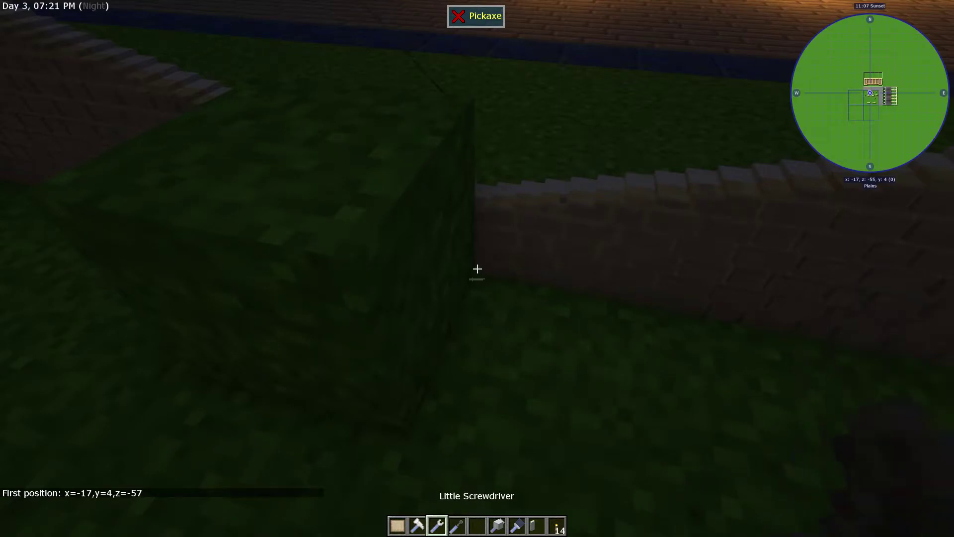
click(477, 268)
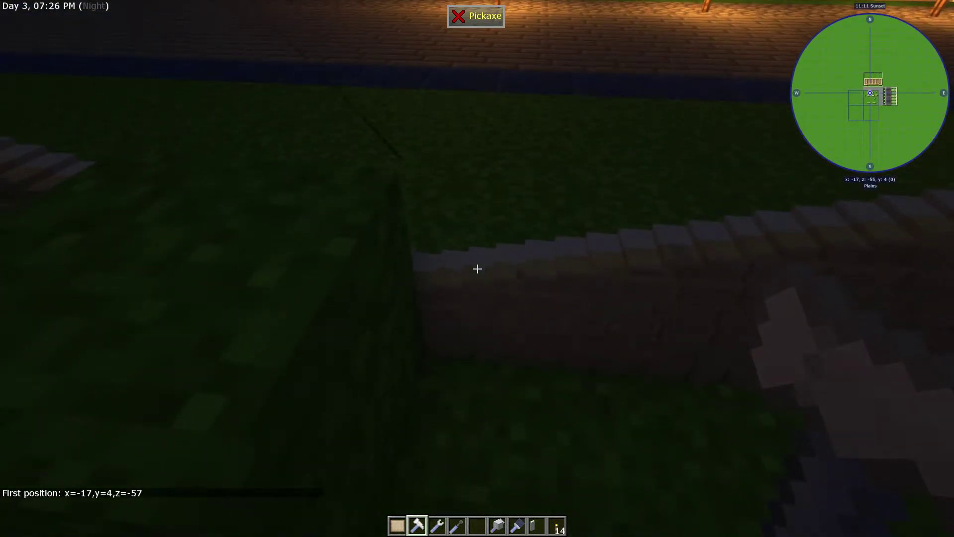
scroll(478, 268, down, 1)
scroll(477, 269, up, 2)
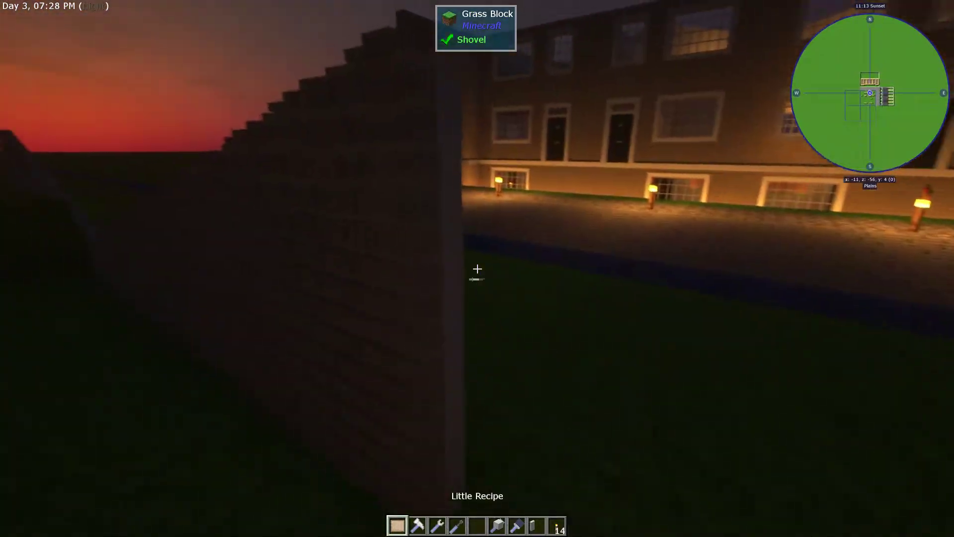
key(w)
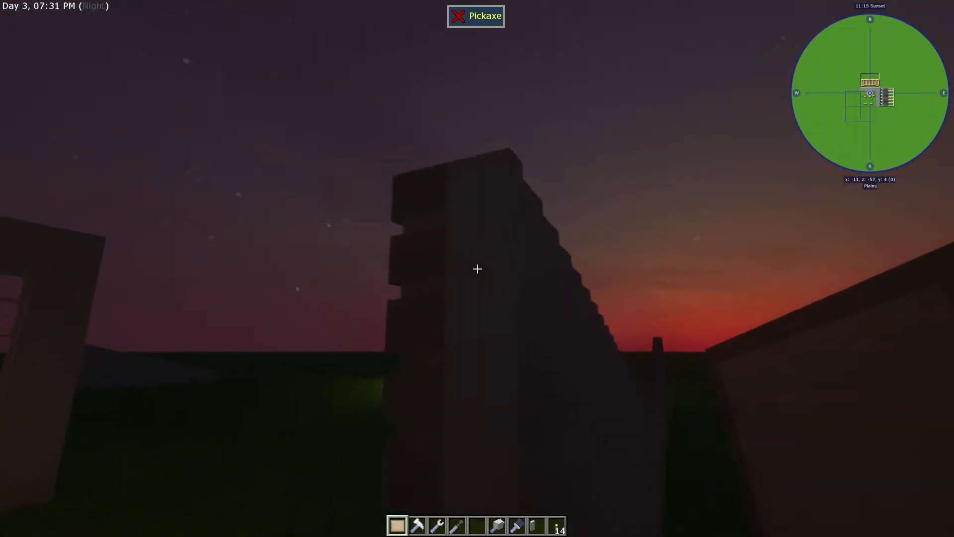
right_click(477, 269)
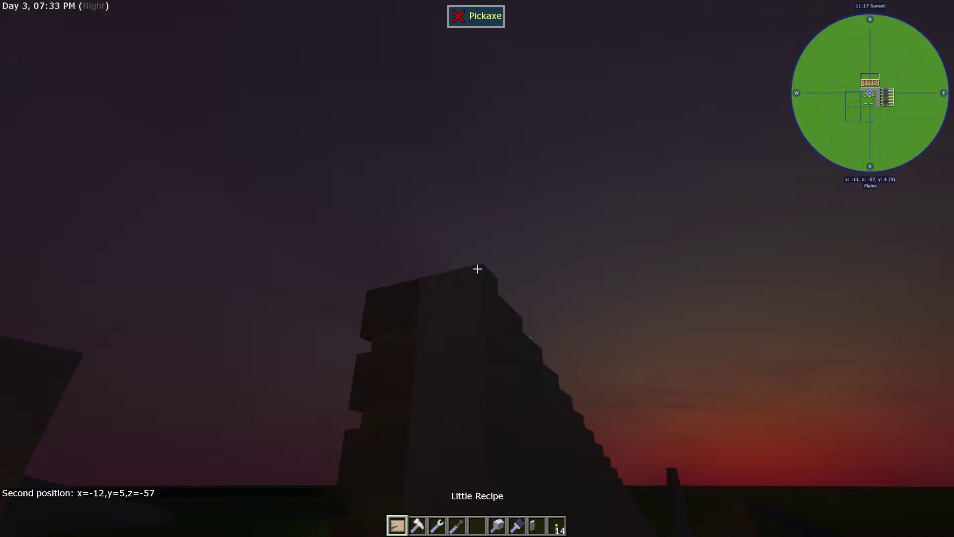
key(w)
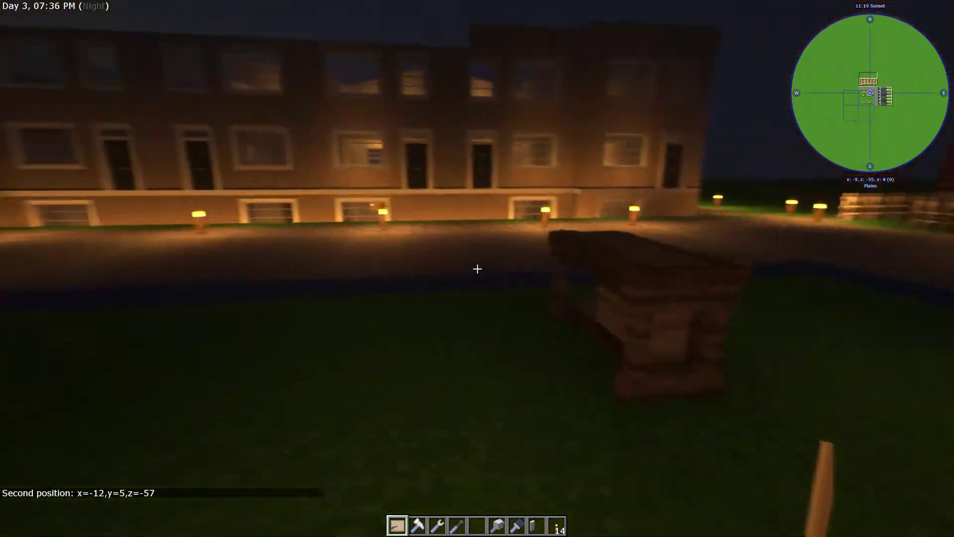
Save the selection as a Fixed 597-tile structure and check the recipe in the inventory.
right_click(477, 269)
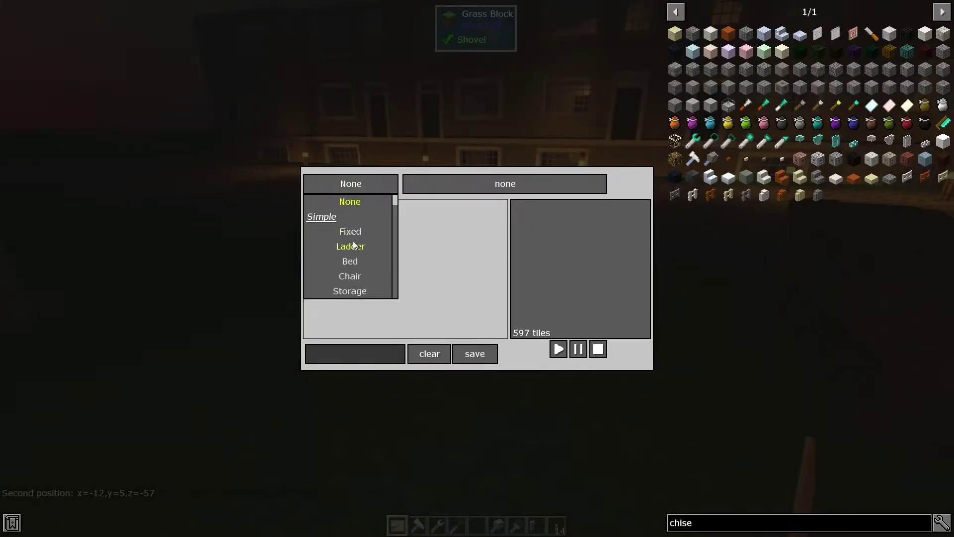
click(353, 237)
key(Escape)
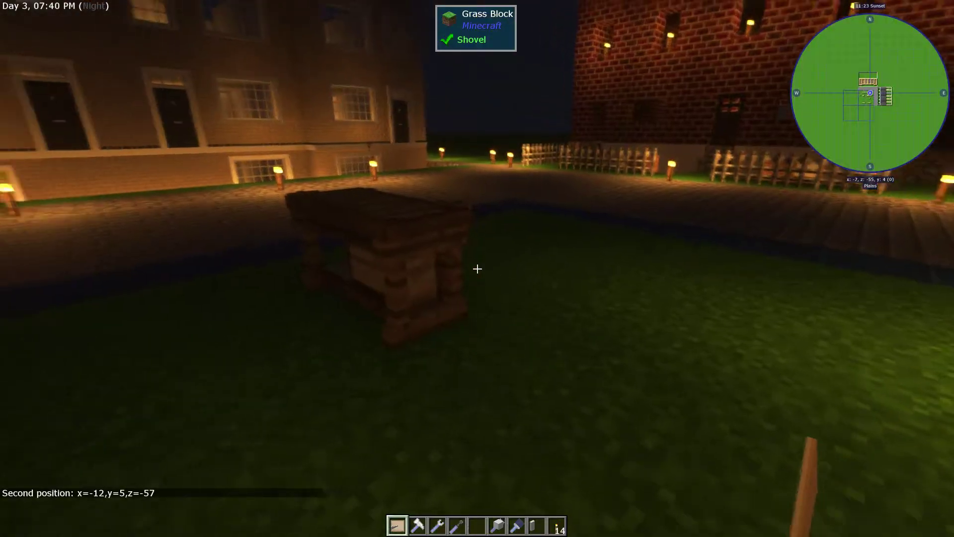
key(e)
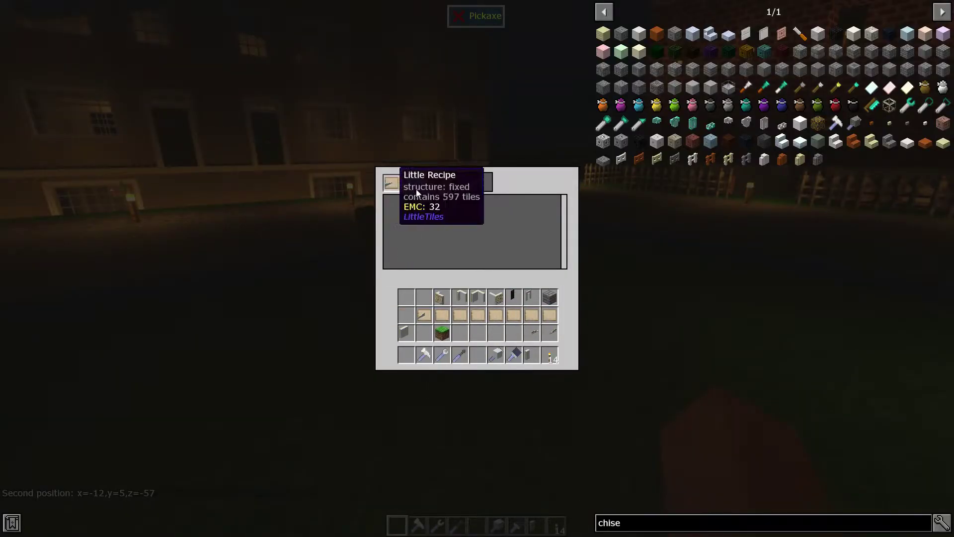
click(393, 187)
click(462, 335)
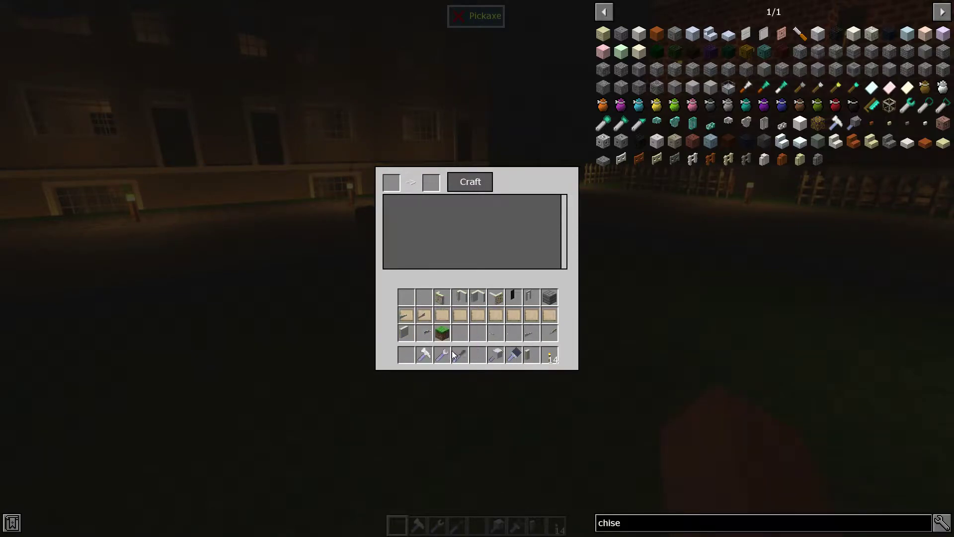
key(Escape)
key(e)
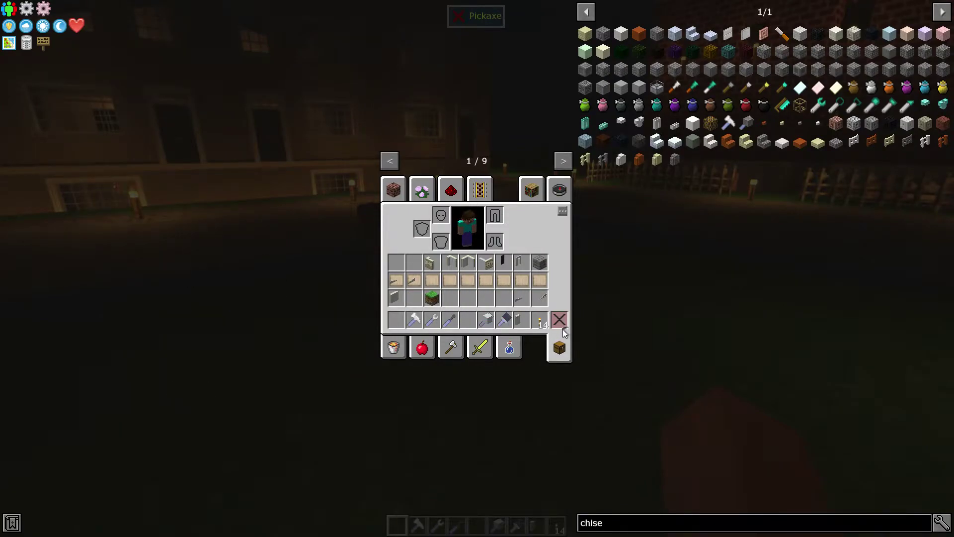
key(e)
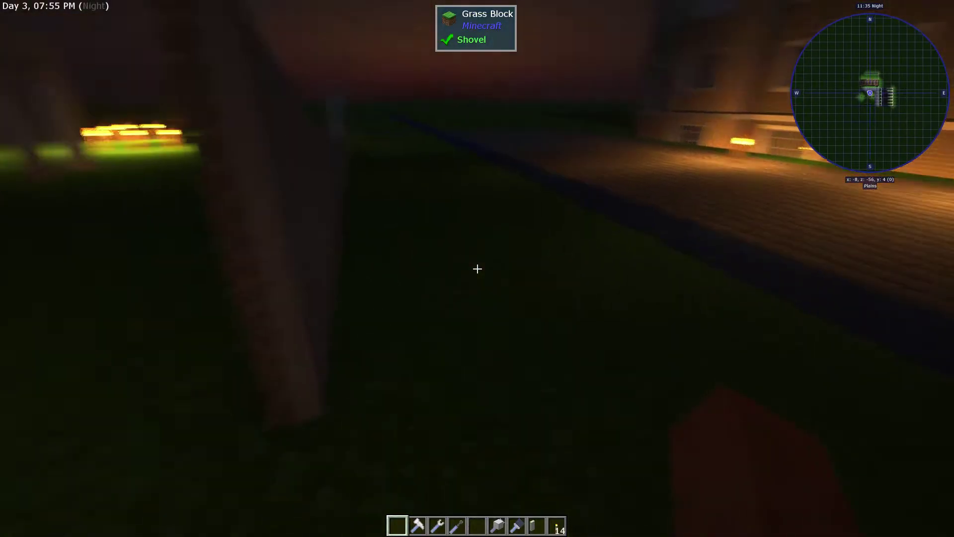
key(w)
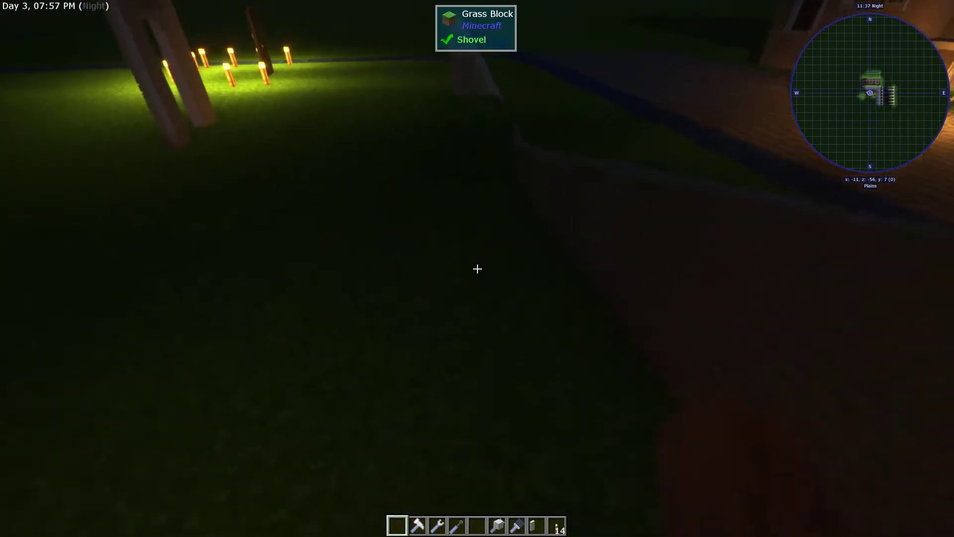
key(2)
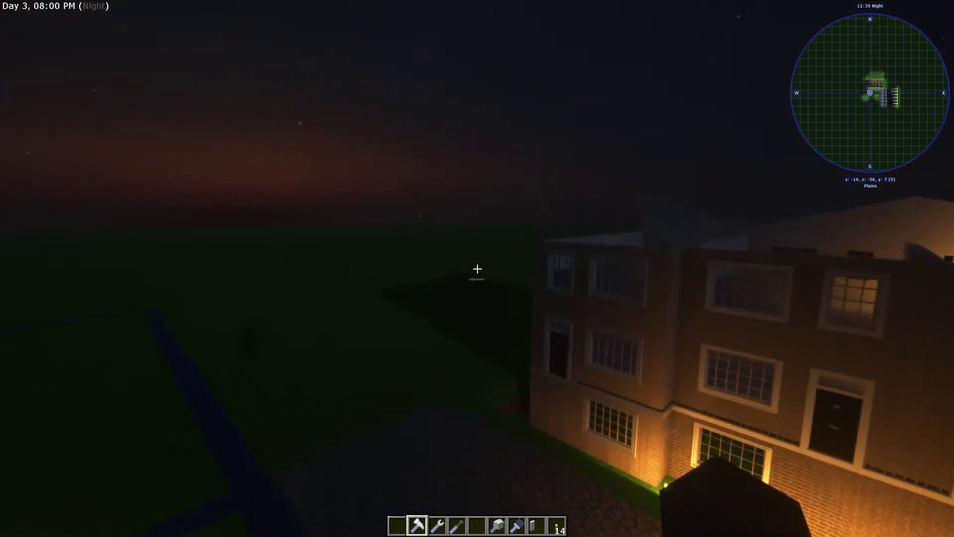
key(alt)
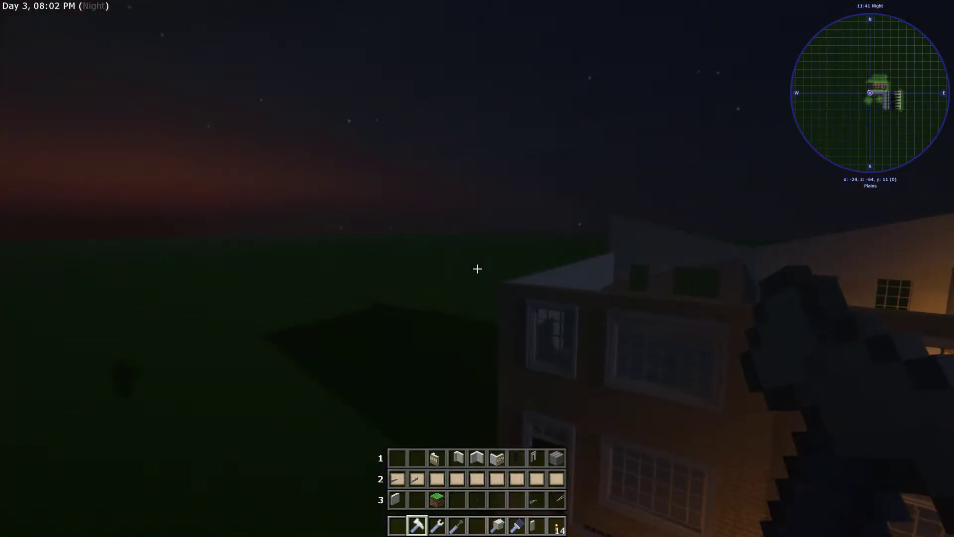
key(alt+3)
scroll(477, 269, down, 3)
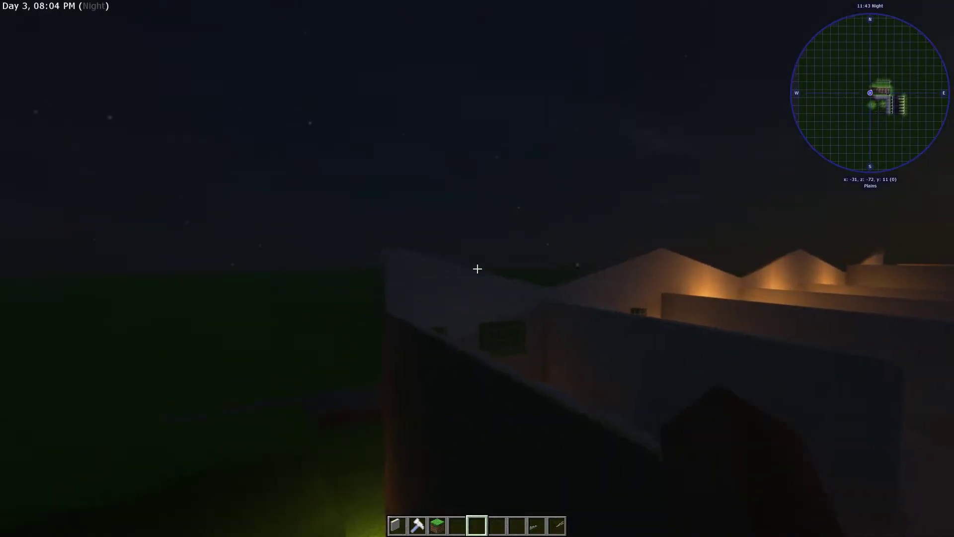
scroll(478, 268, down, 1)
scroll(477, 269, down, 2)
key(w)
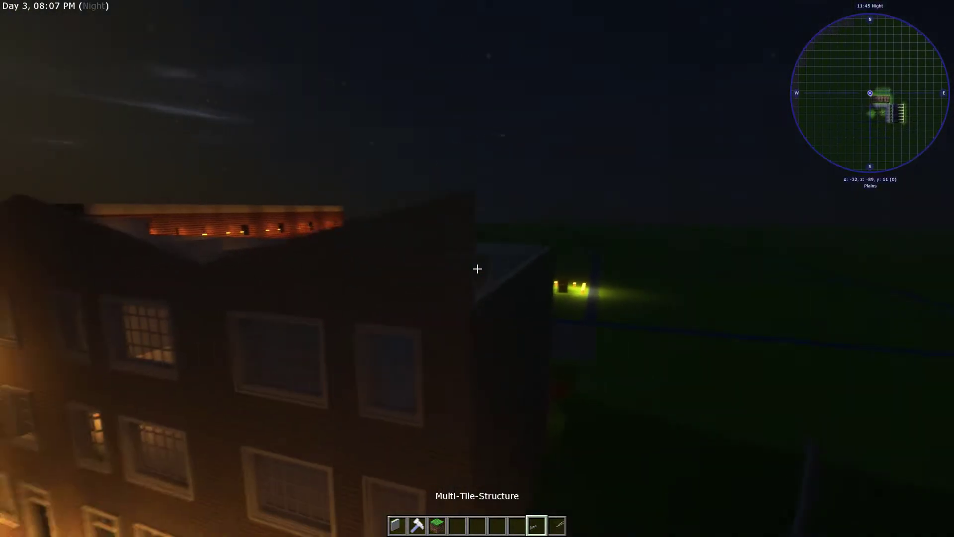
key(w)
right_click(477, 269)
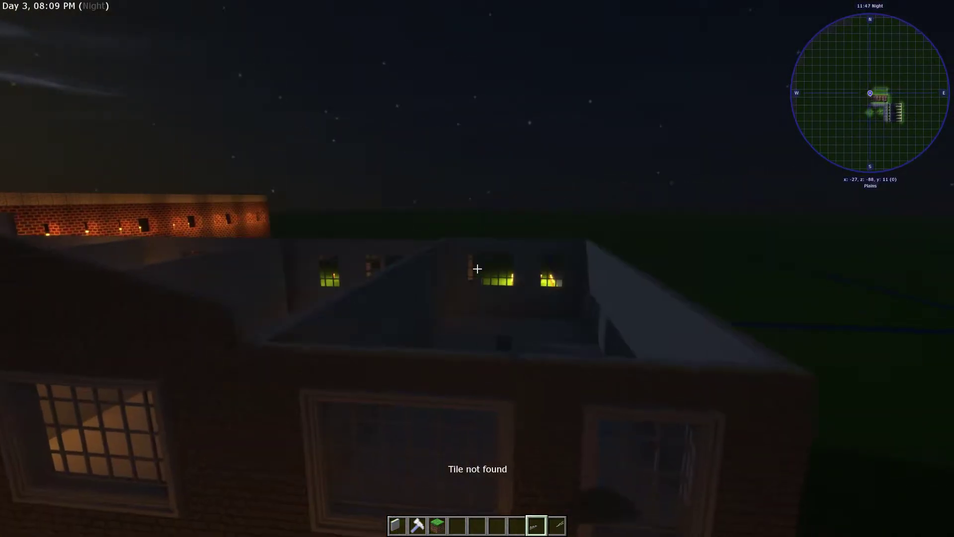
key(w)
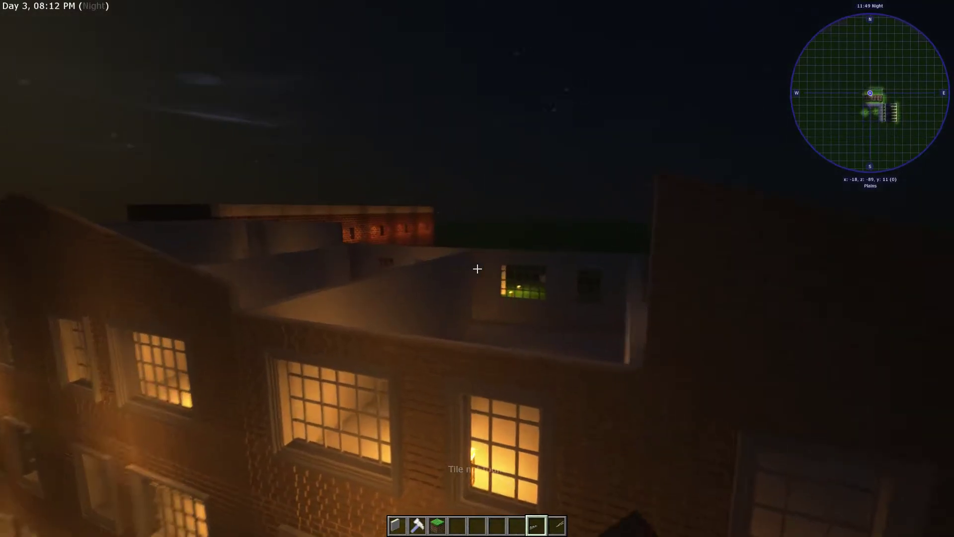
key(w)
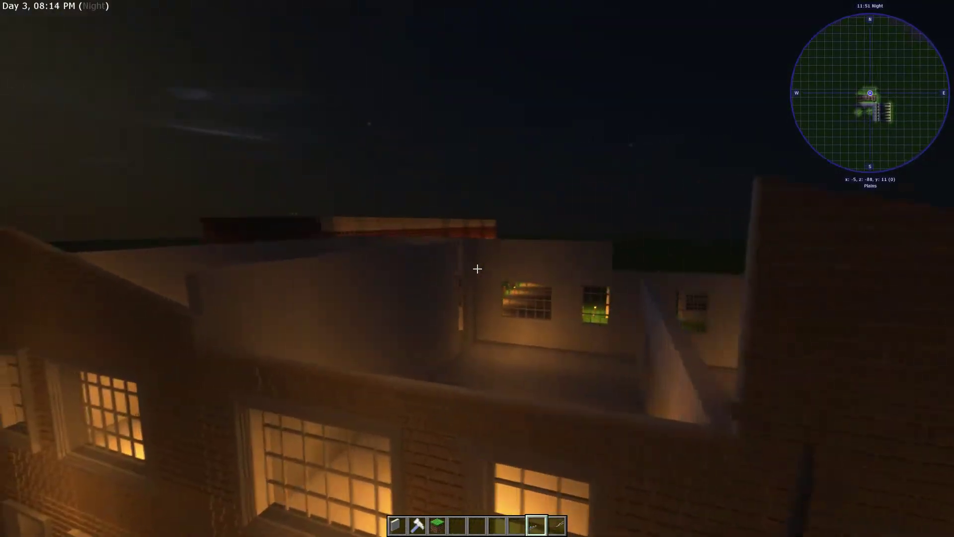
key(w)
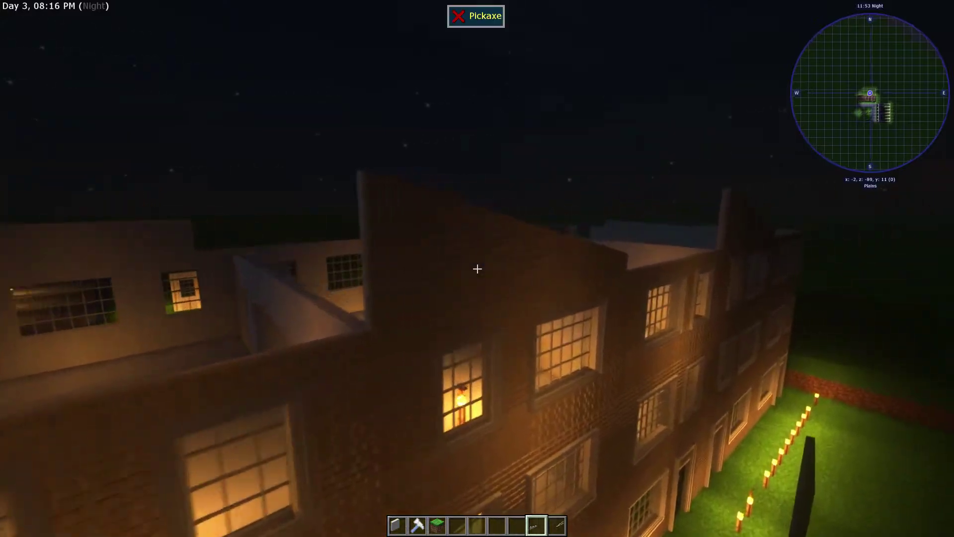
scroll(477, 269, down, 1)
key(s)
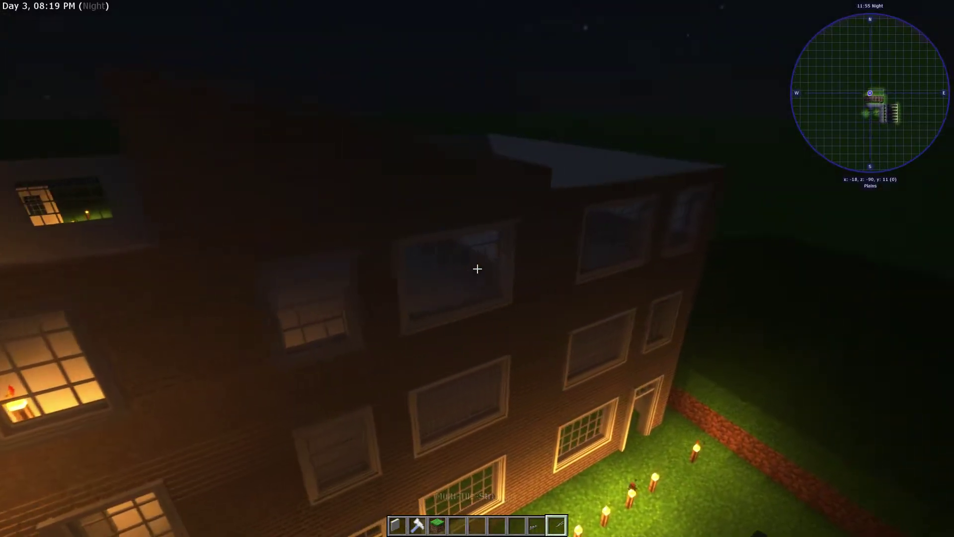
key(w)
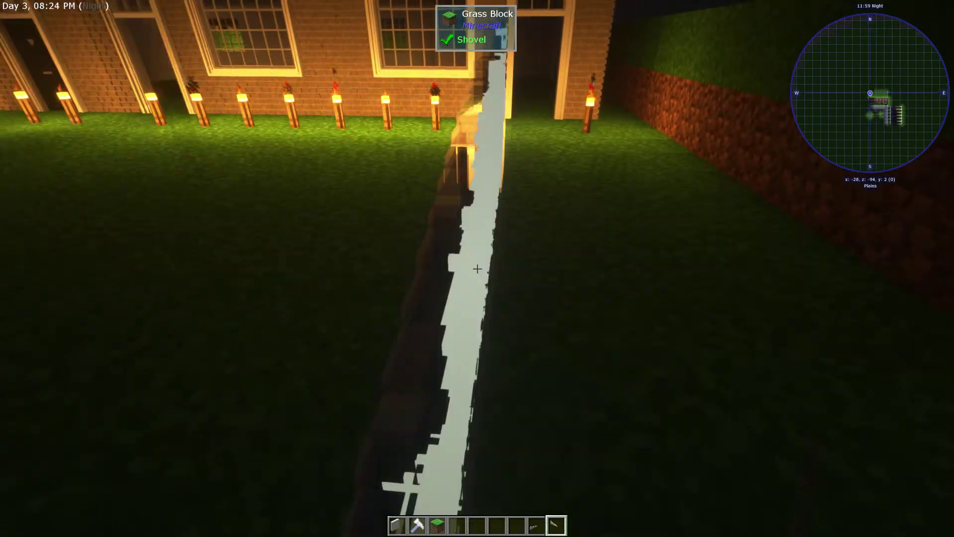
Walk along the torch-lit house front, then bring up the inventory filtered for 'chise'.
key(w)
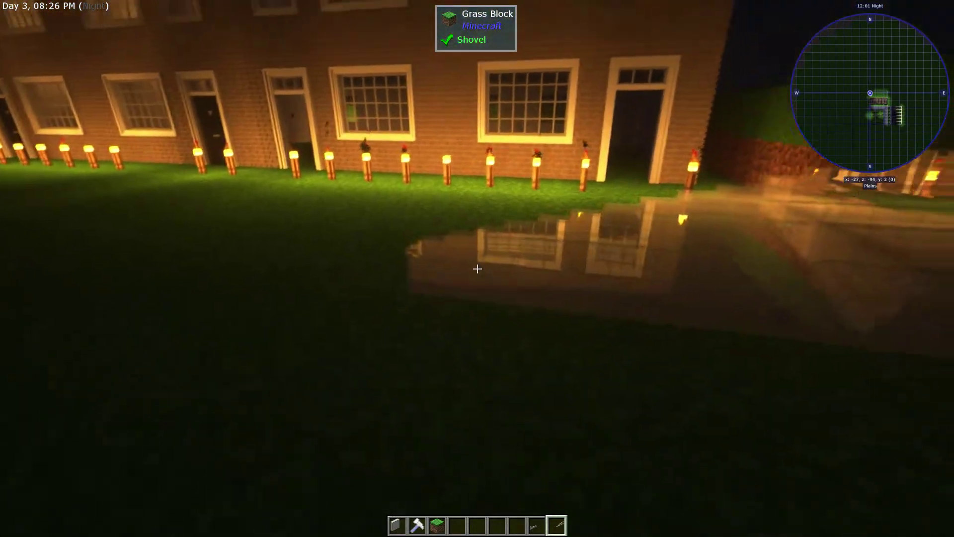
key(w)
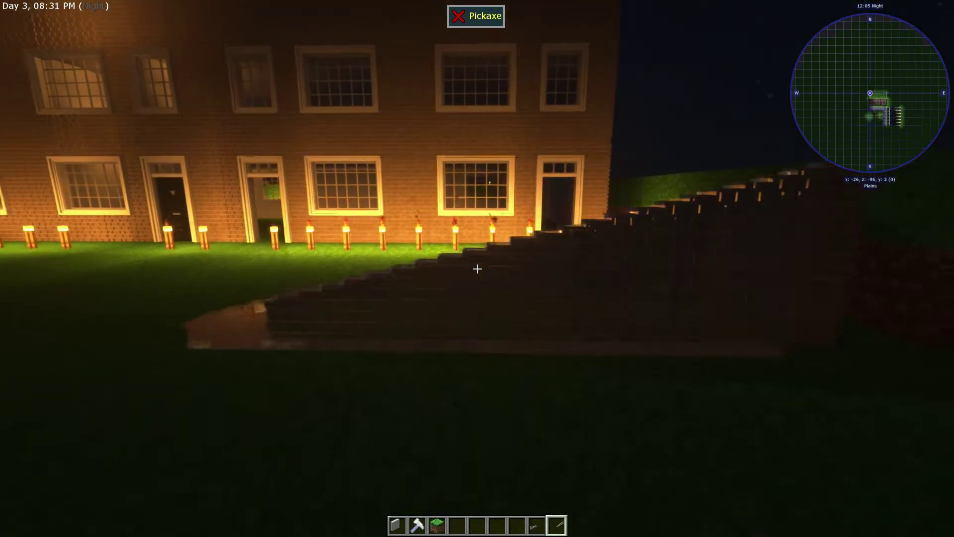
scroll(477, 268, up, 1)
key(w)
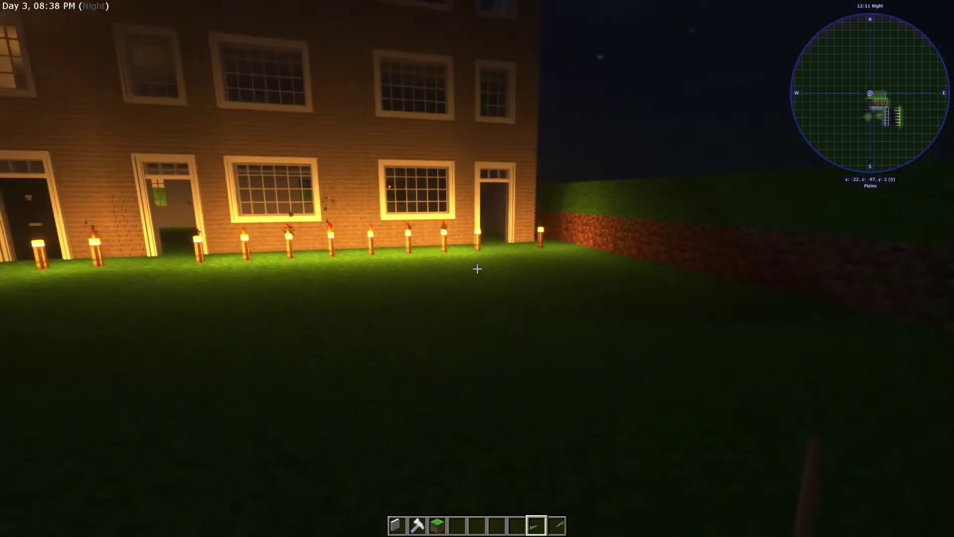
key(e)
mouse_move(522, 319)
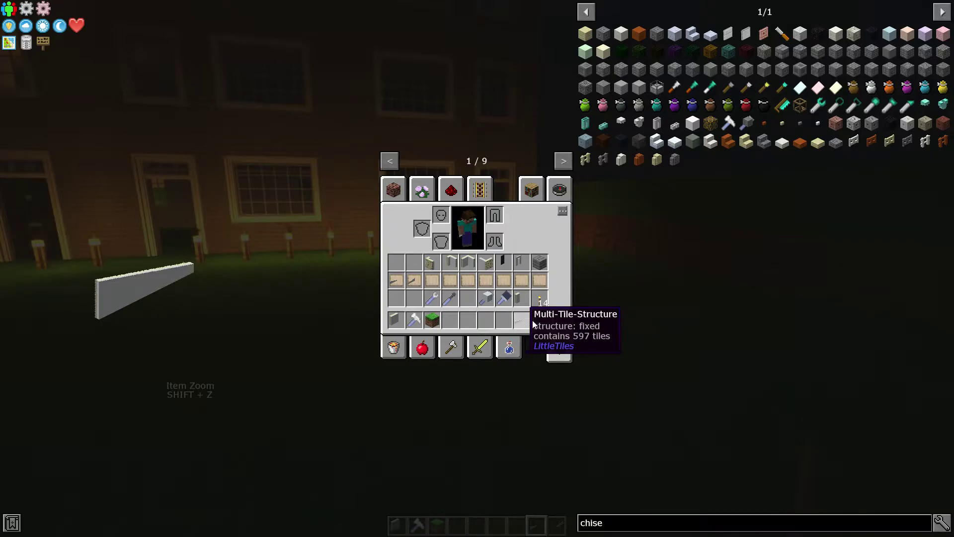
Walk across the dark field back toward the lit building and reopen the inventory.
key(Escape)
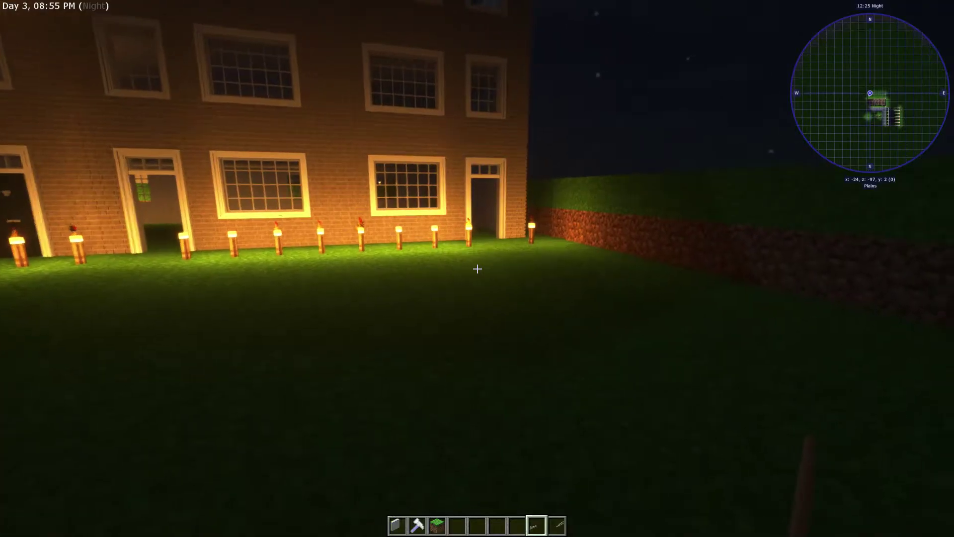
key(w)
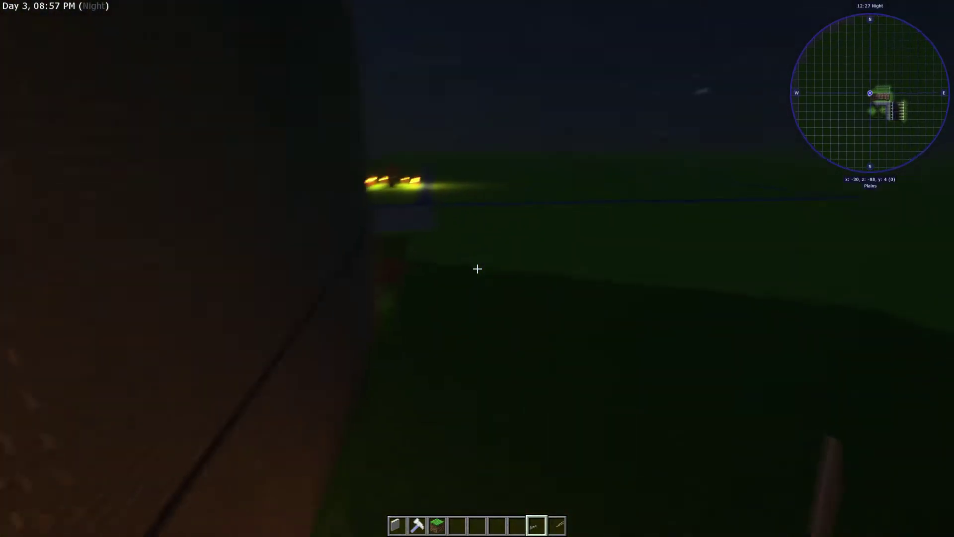
key(w)
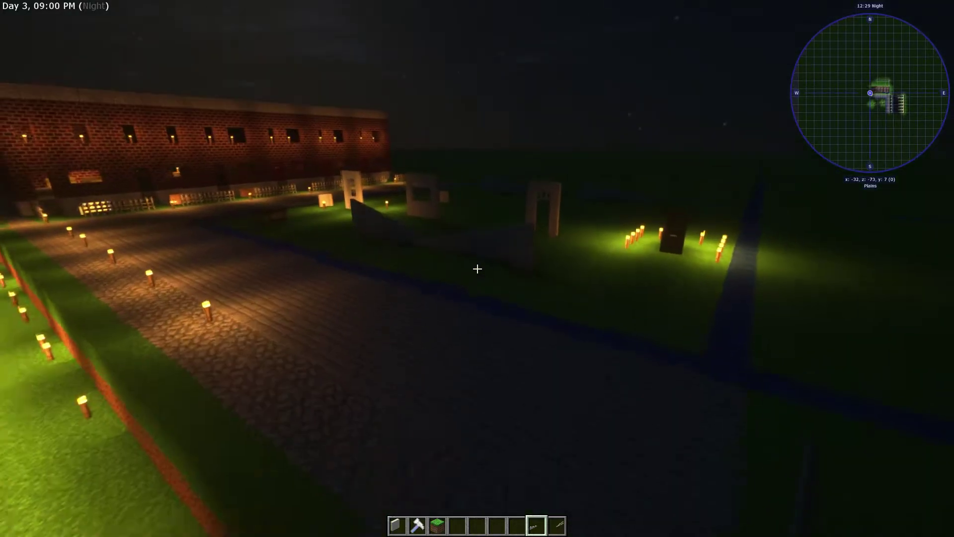
key(w)
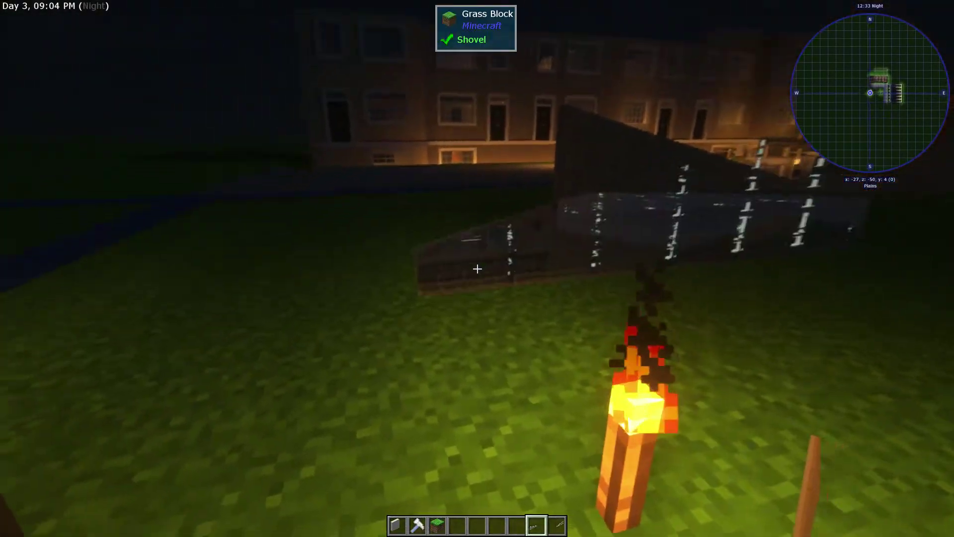
key(e)
key(e)
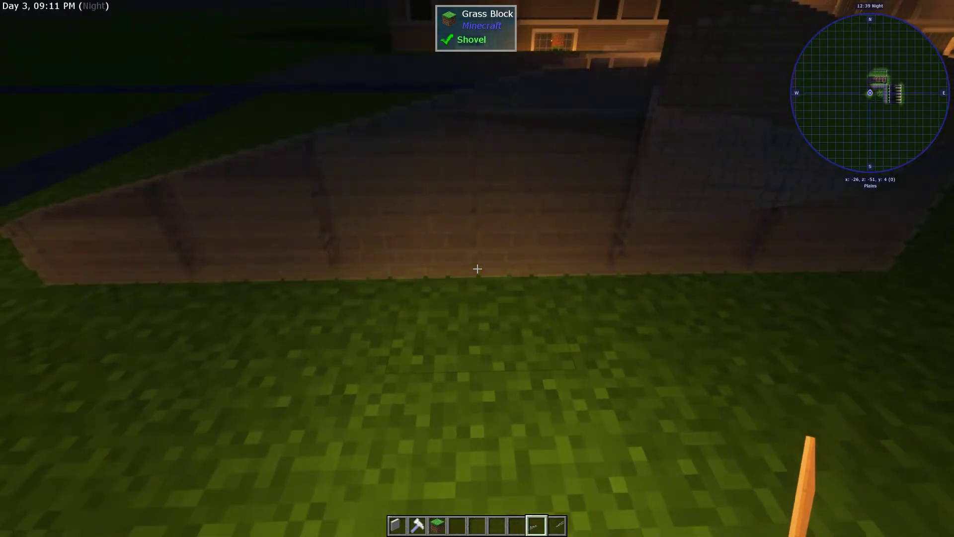
key(e)
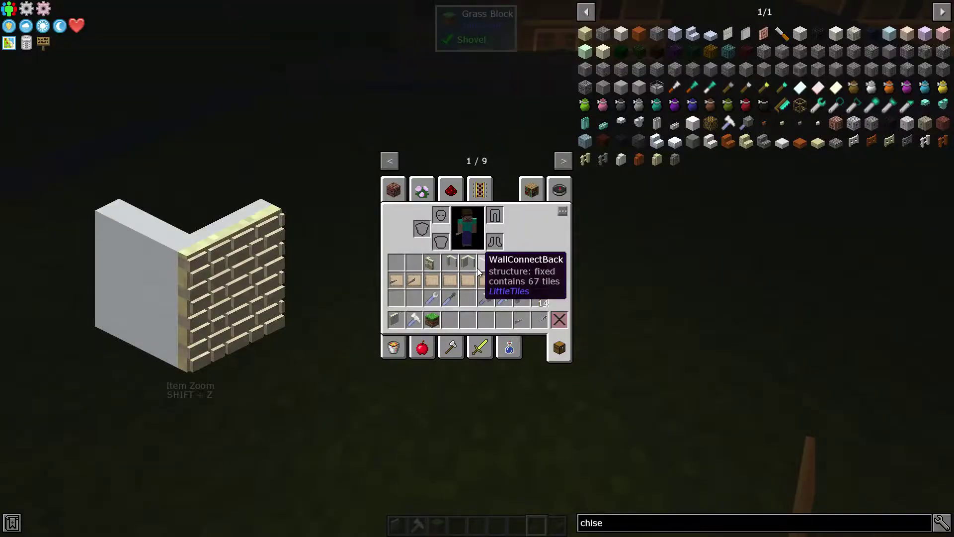
Drop the 597-tile Multi-Tile-Structure onto the Destroy Item slot and close the inventory.
click(522, 322)
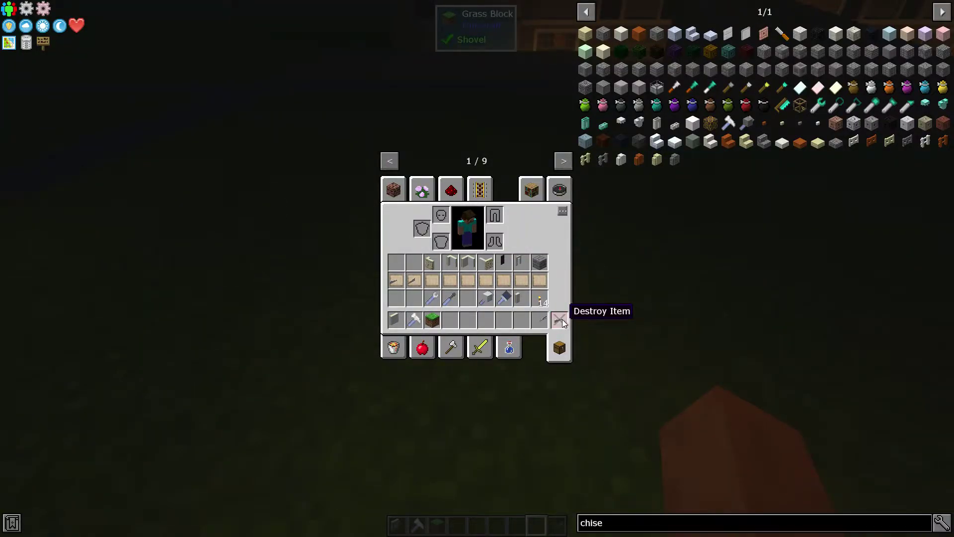
click(563, 319)
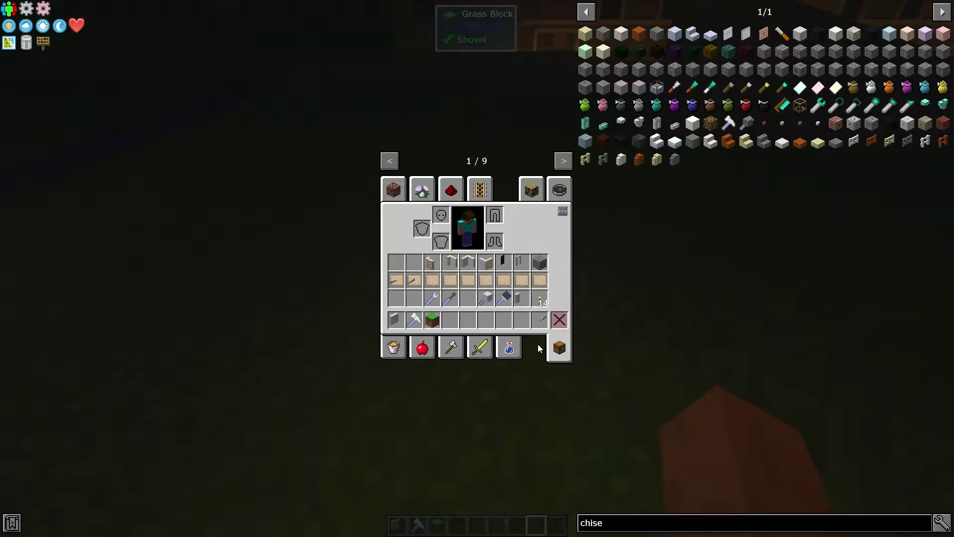
key(e)
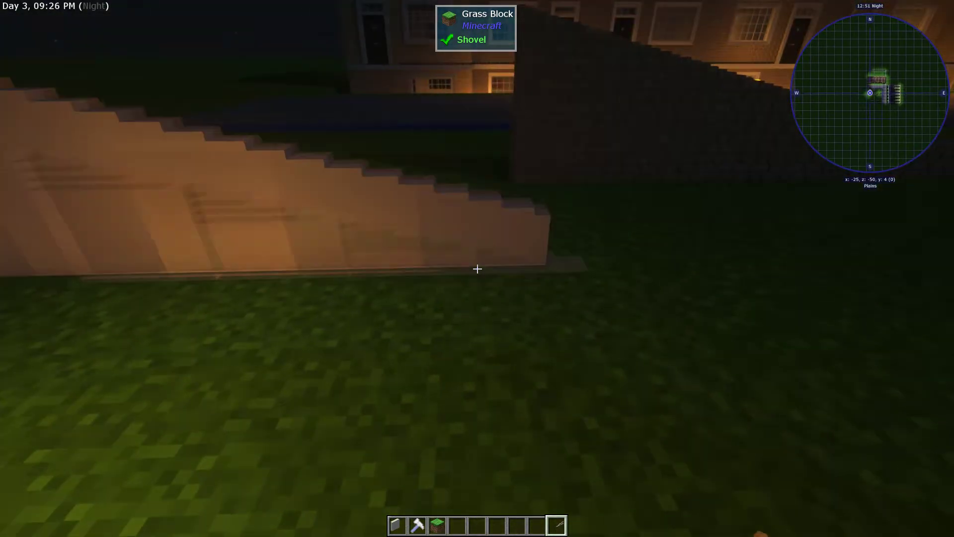
key(e)
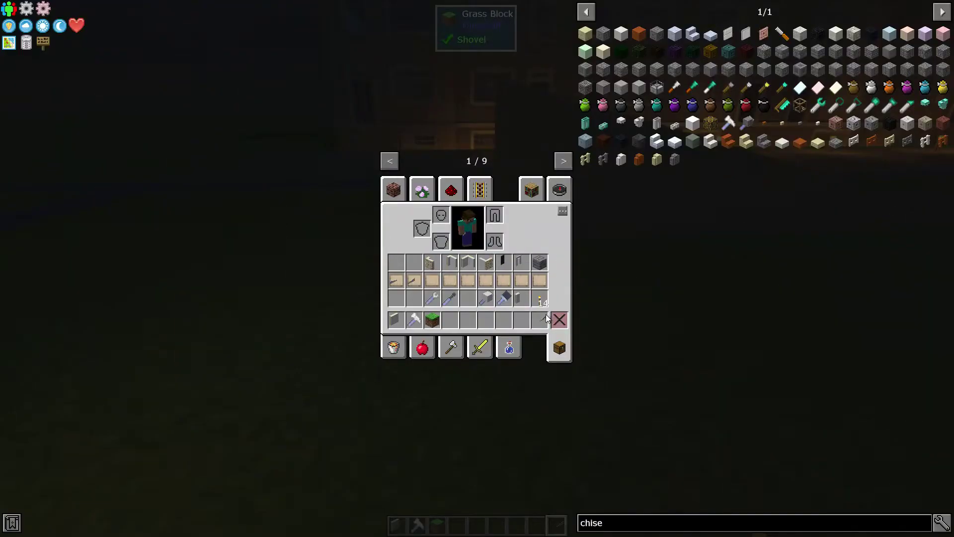
key(e)
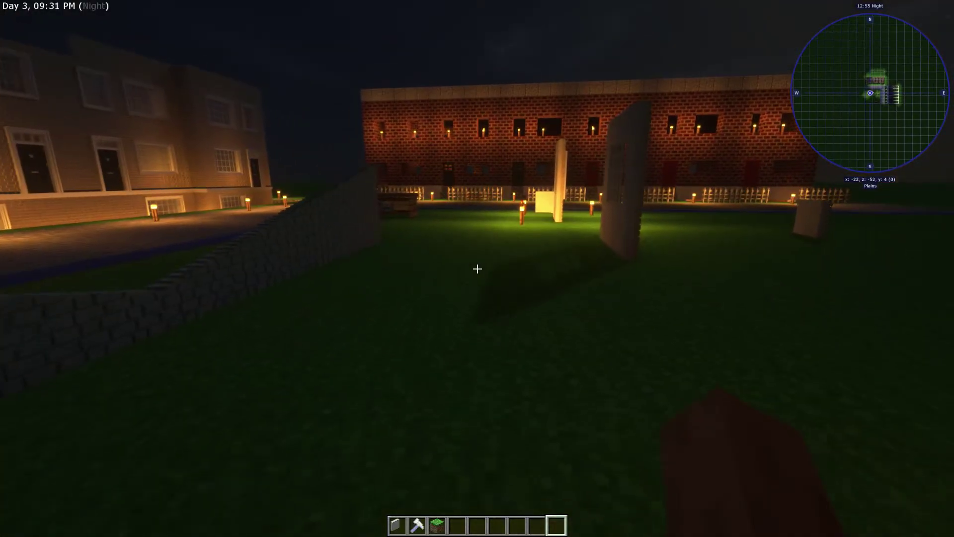
Craft a fresh Multi-Tile-Structure from the Little Recipe on the recipe row.
key(alt)
scroll(477, 269, down, 1)
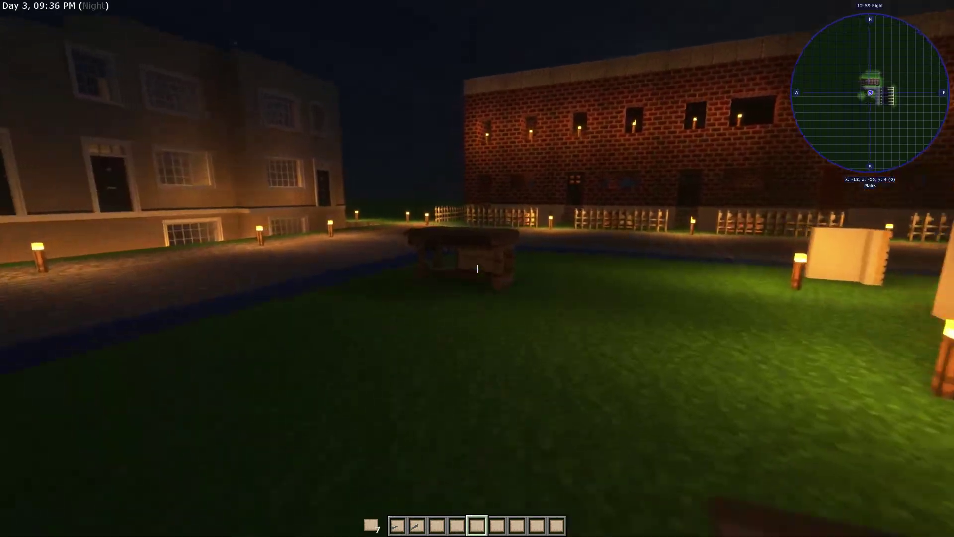
key(2)
right_click(477, 268)
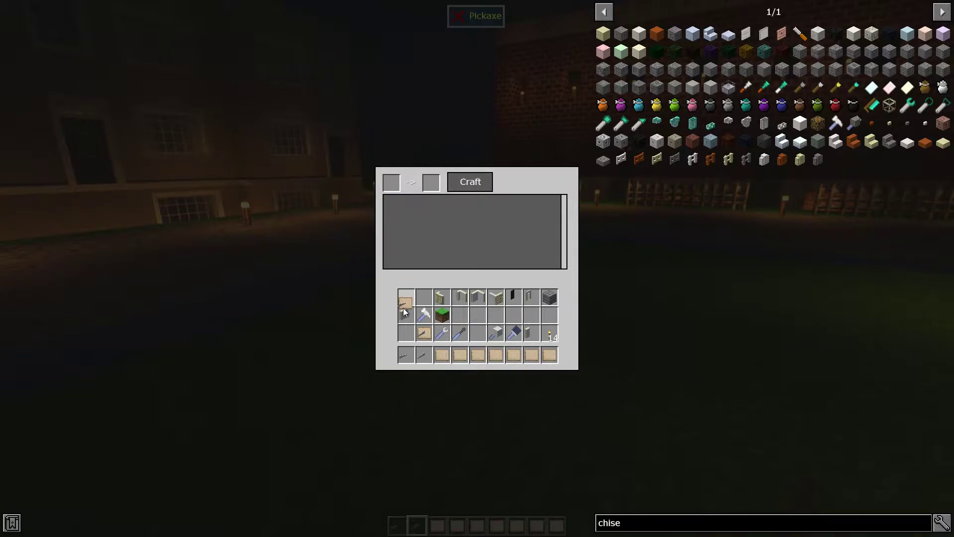
click(406, 335)
key(Escape)
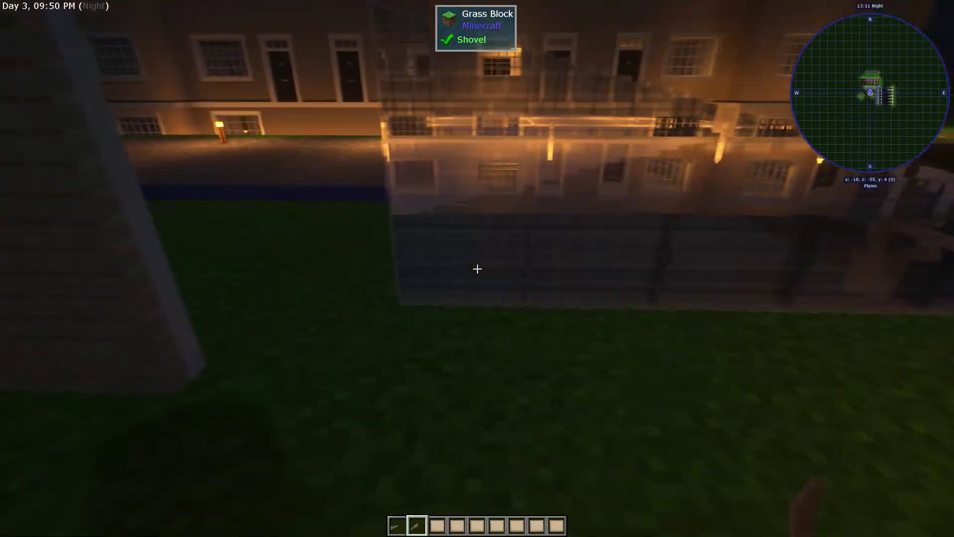
Walk up to the dark stone wall and place the previewed structure.
key(w)
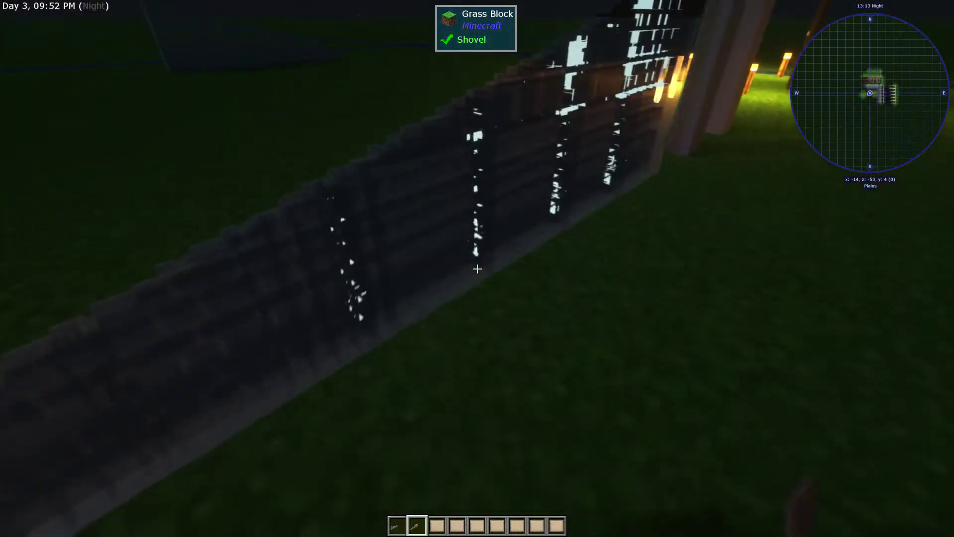
key(w)
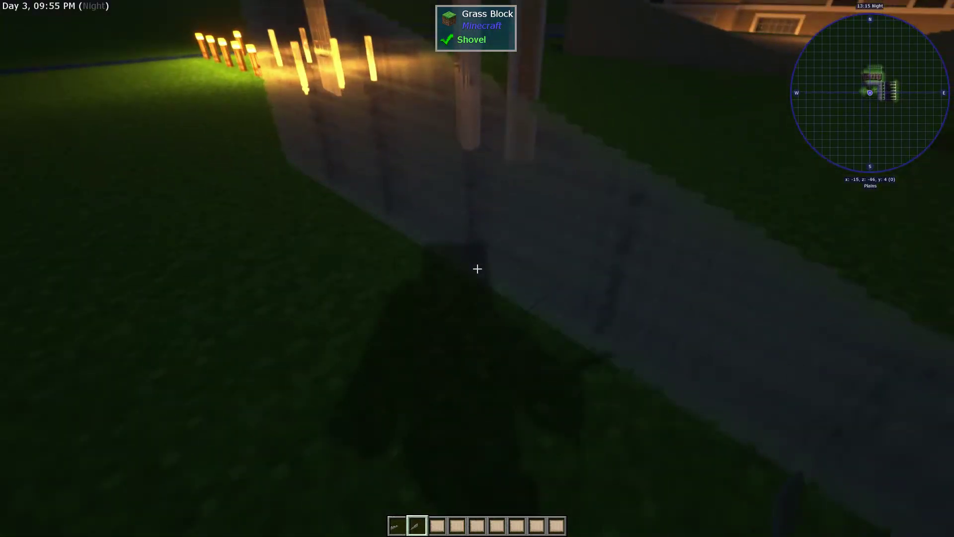
key(w)
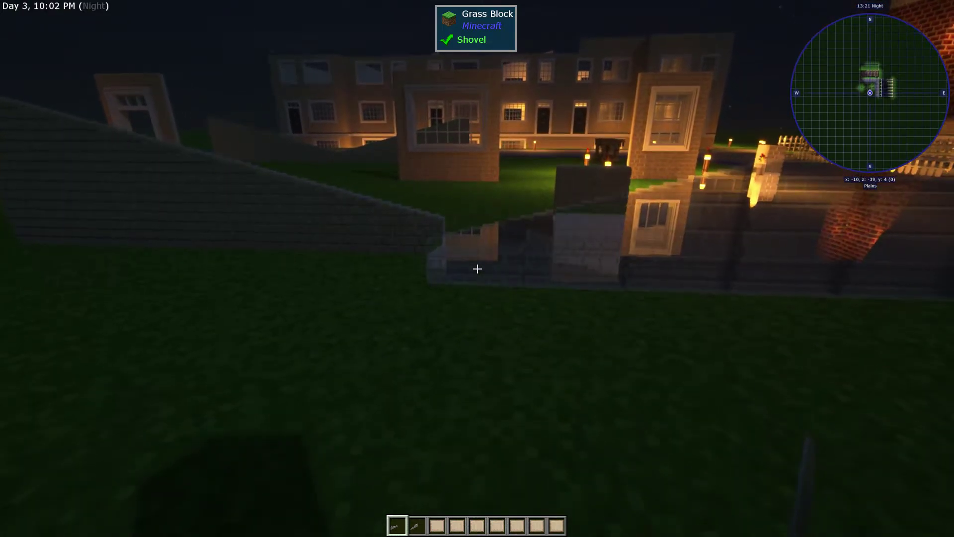
right_click(478, 268)
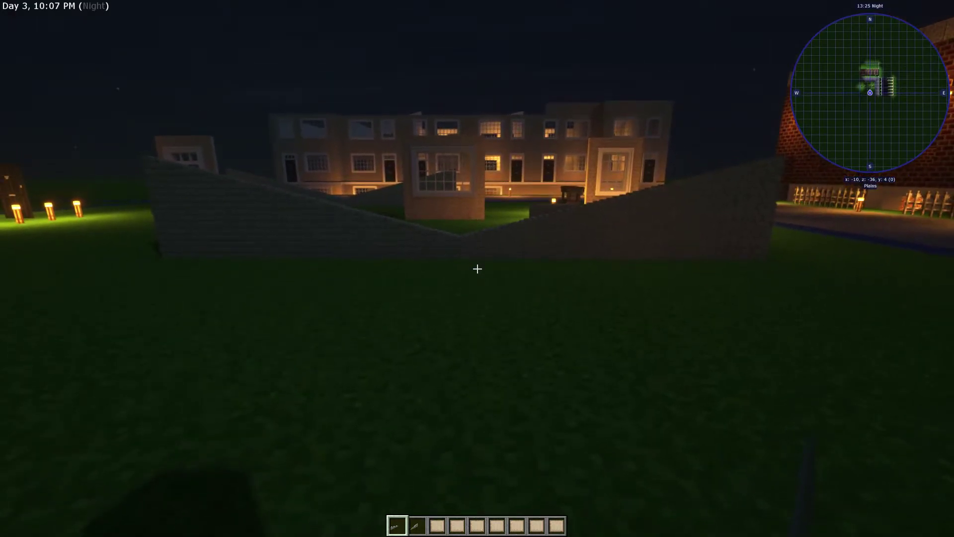
Walk around the placed wall, inspecting its top and turning toward the buildings.
key(w)
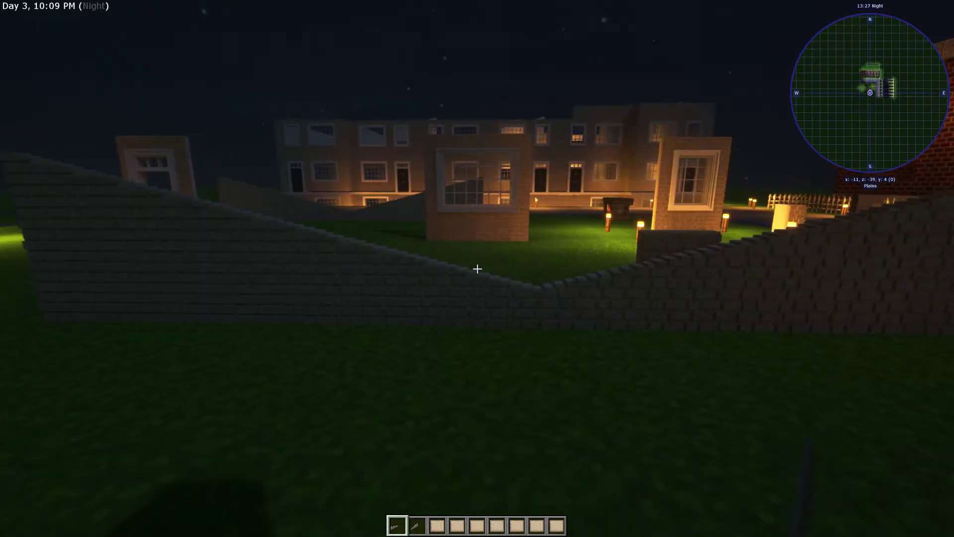
key(w)
key(s)
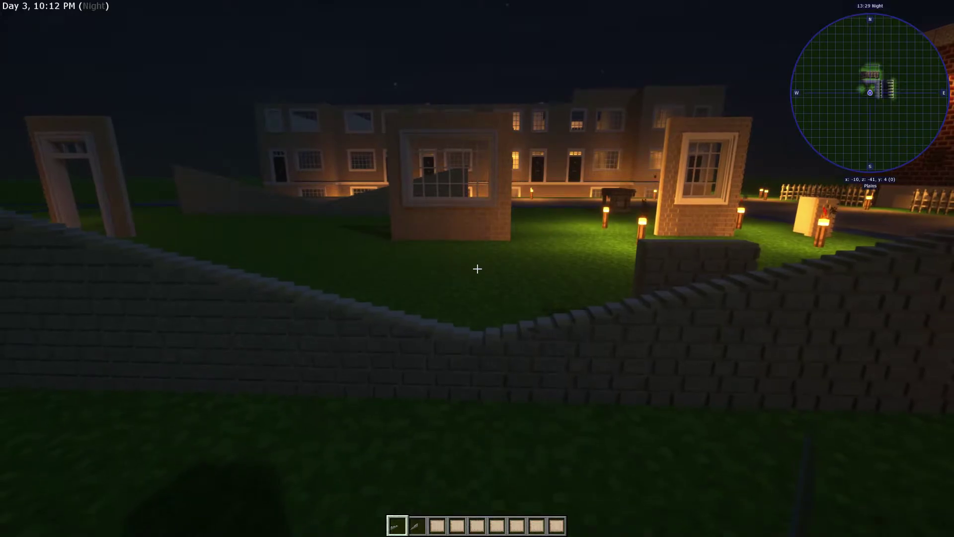
key(s)
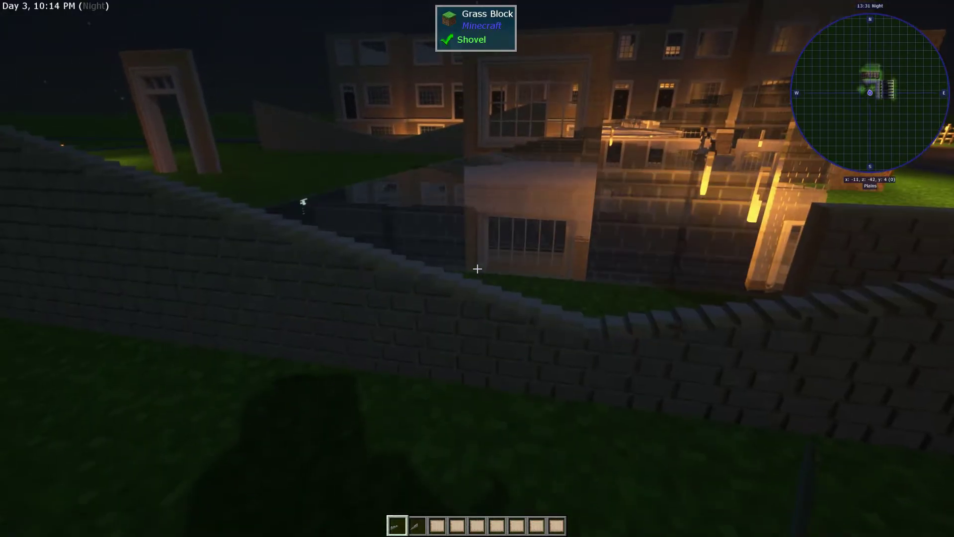
key(d)
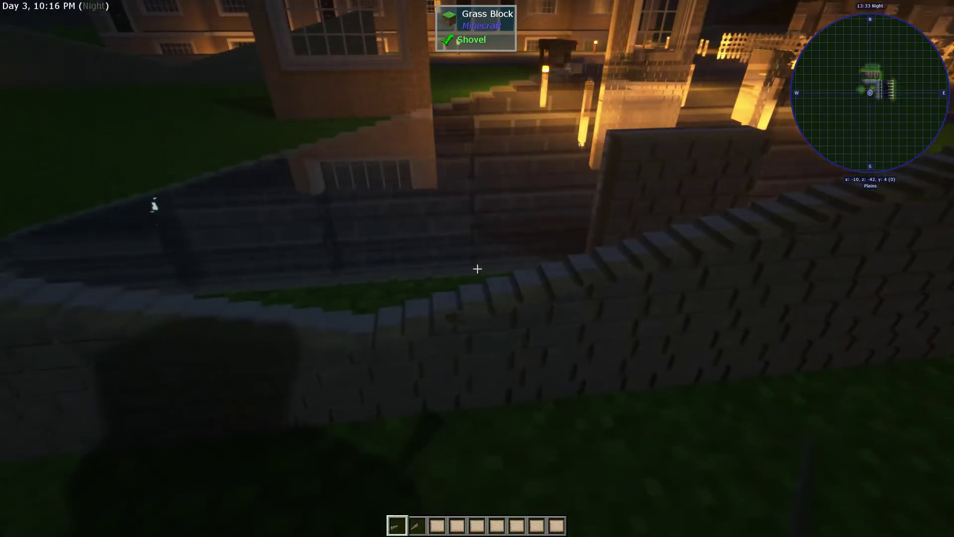
key(w)
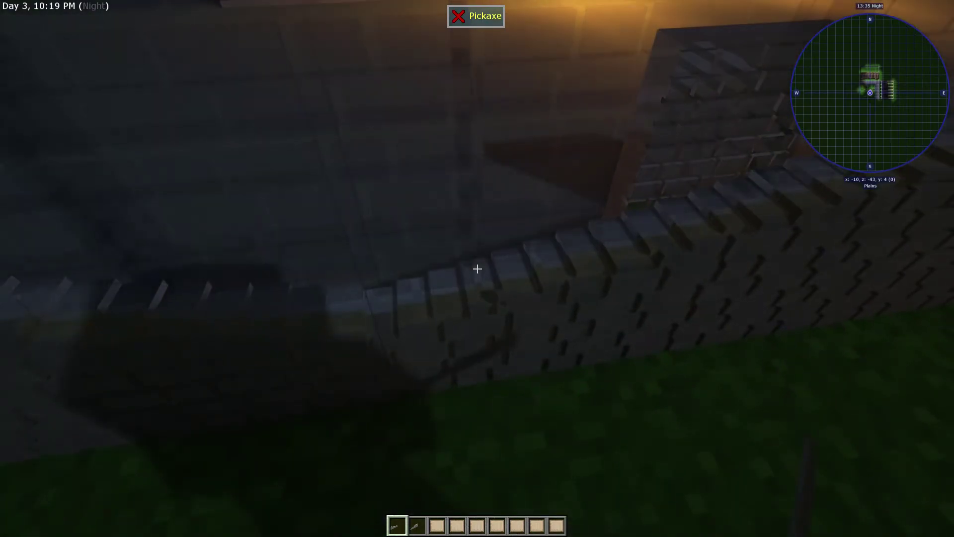
key(s)
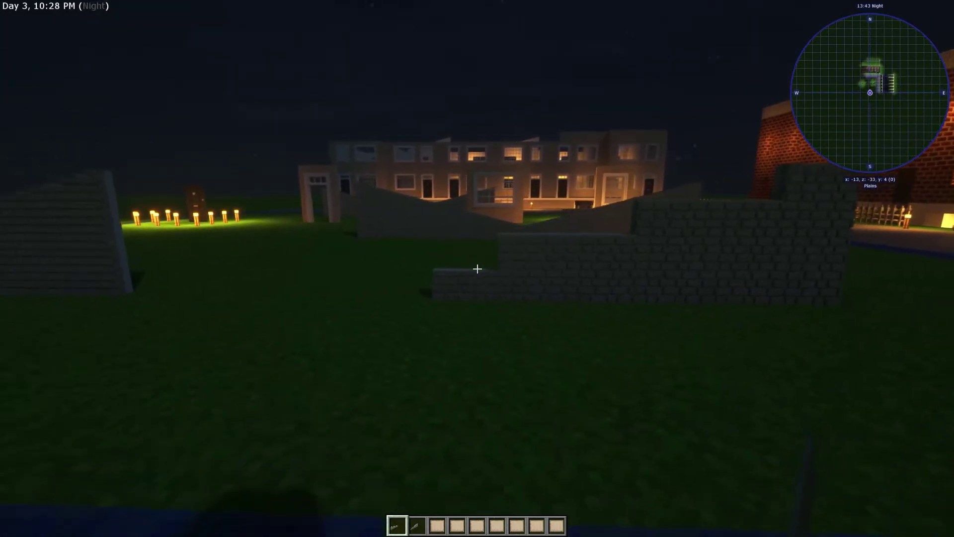
key(w)
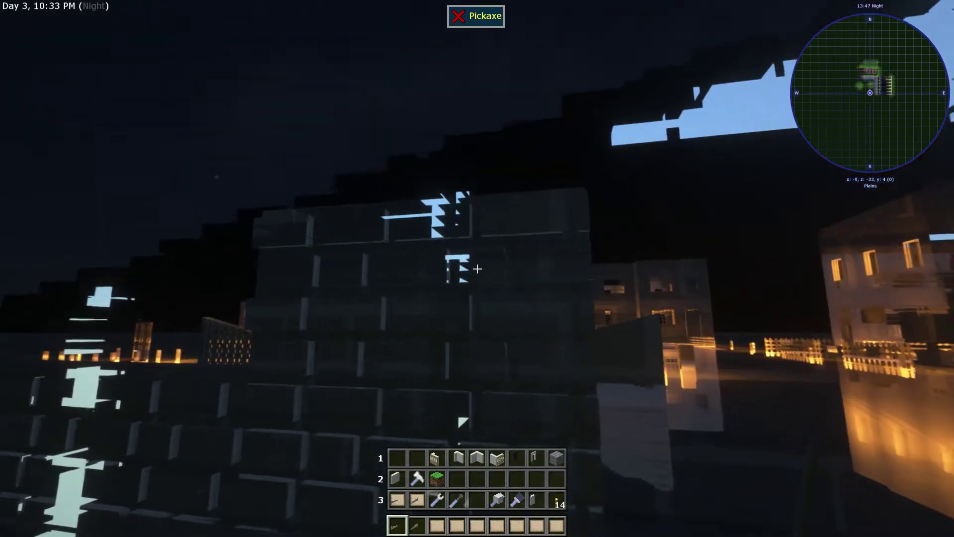
key(w)
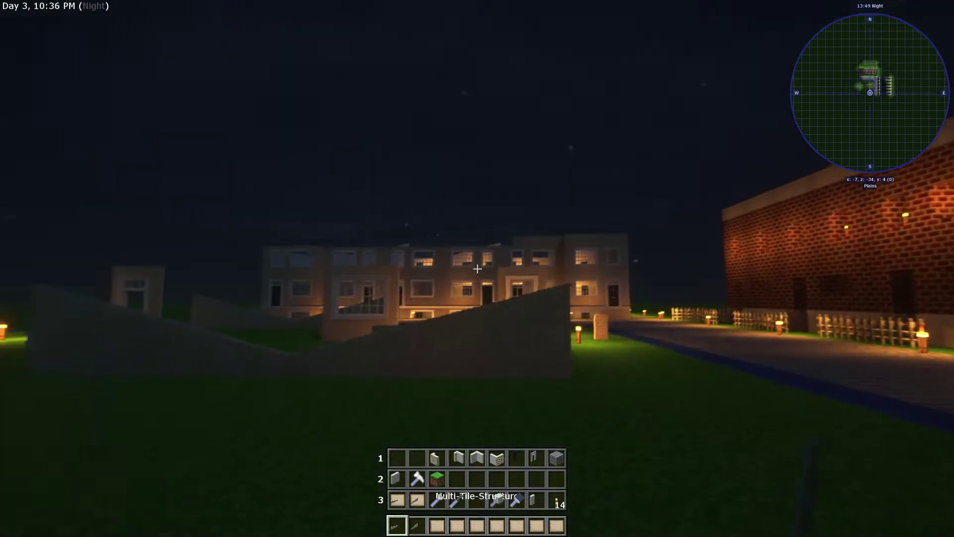
key(w)
key(w)
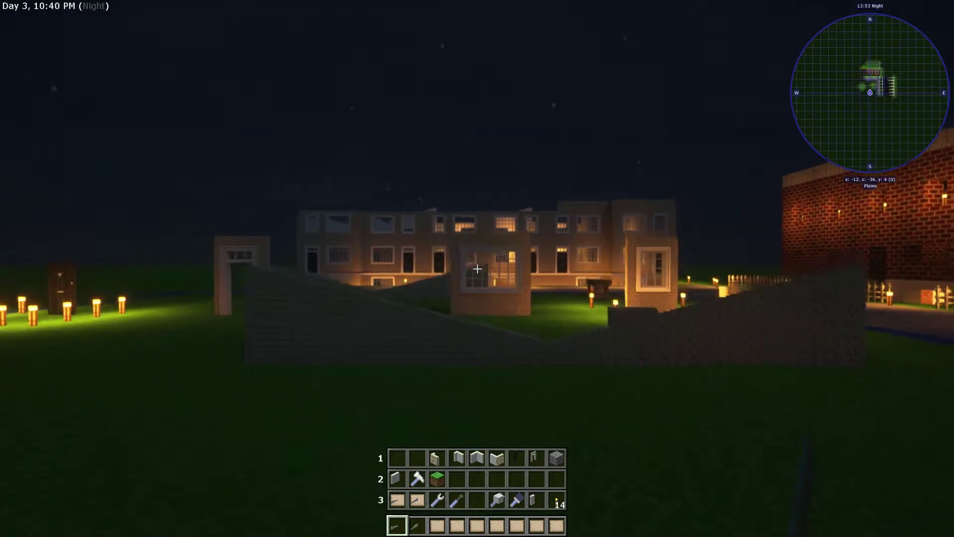
key(w)
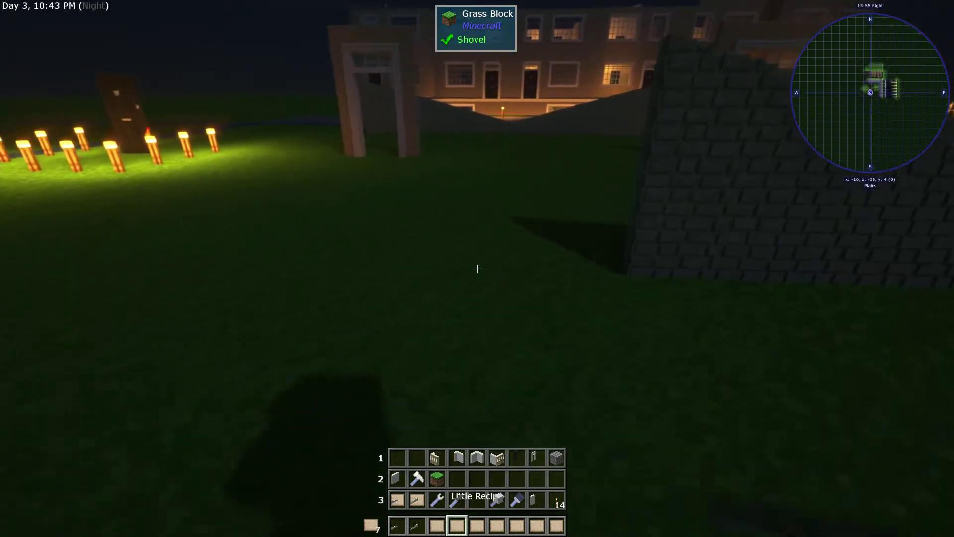
key(2)
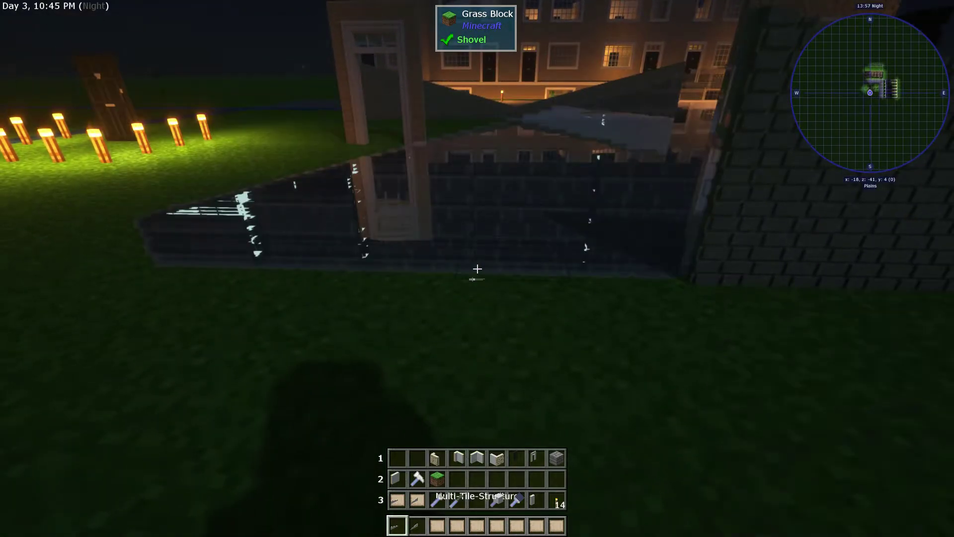
Hold the saved wall structure, reposition by the ramp, and place the stone-brick wall.
key(1)
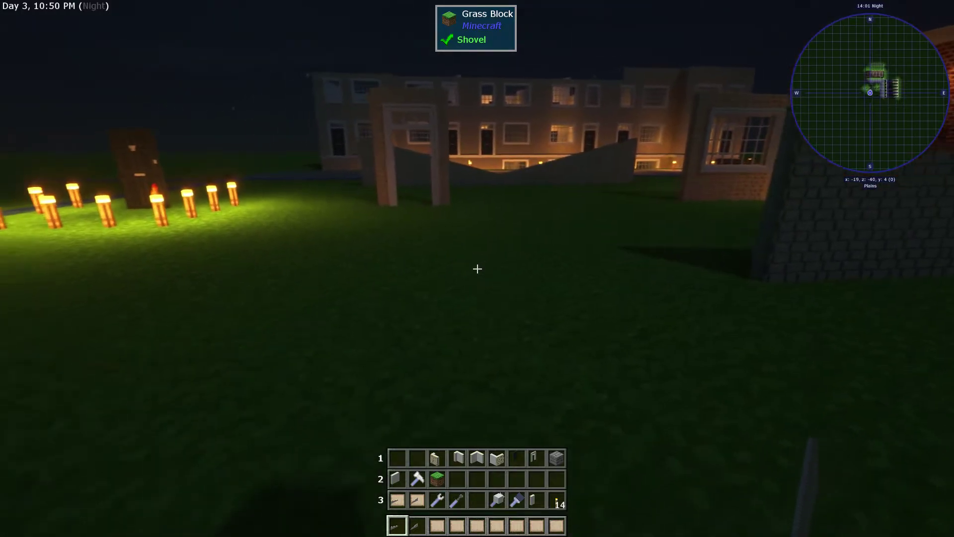
key(s)
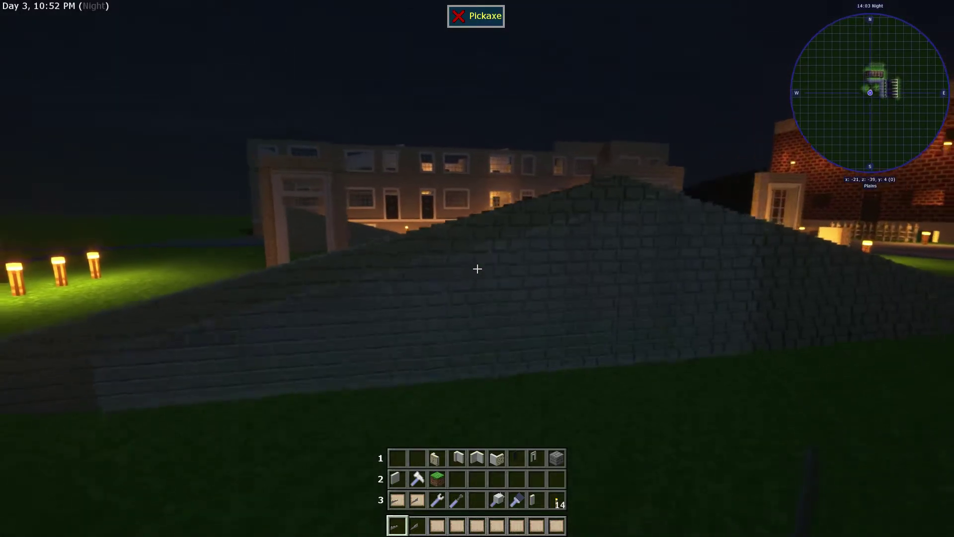
key(w)
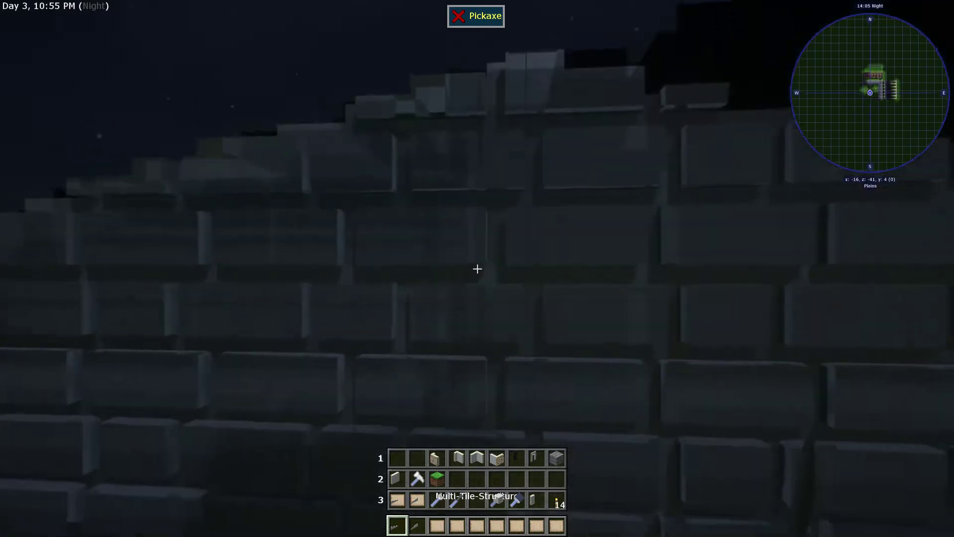
key(w)
key(2)
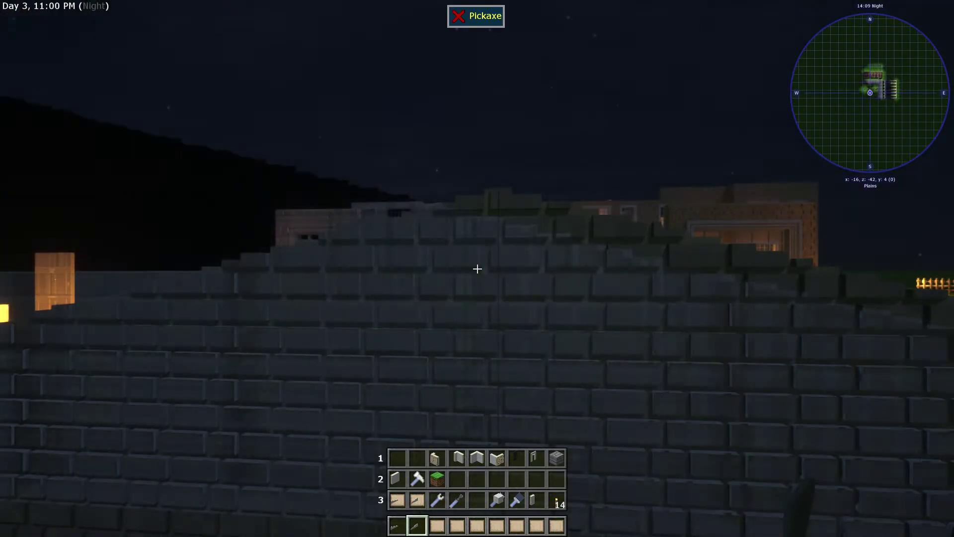
key(3)
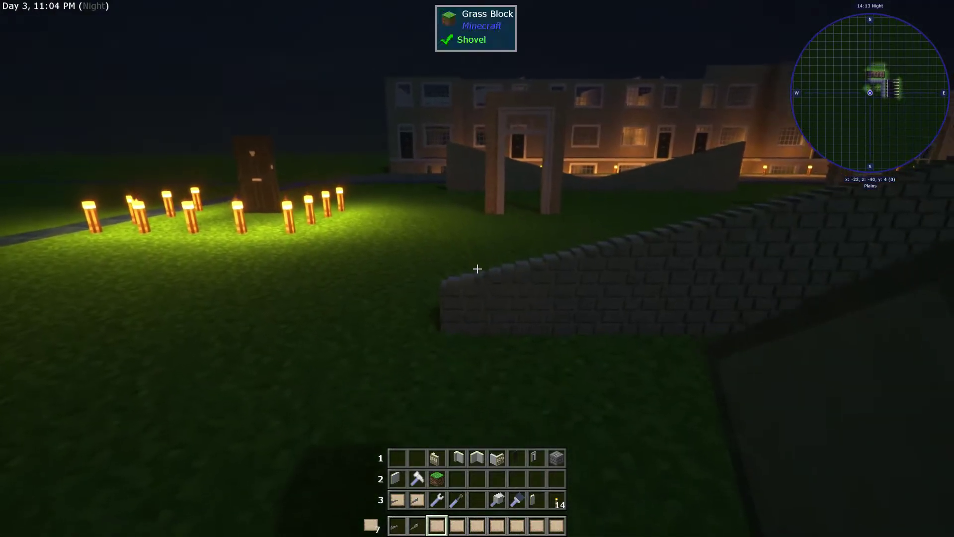
key(w)
key(w)
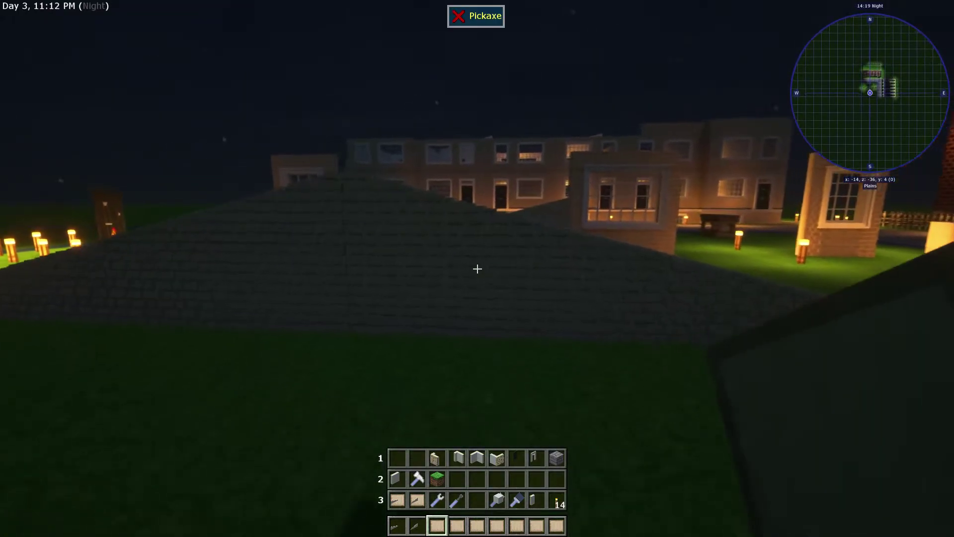
key(w)
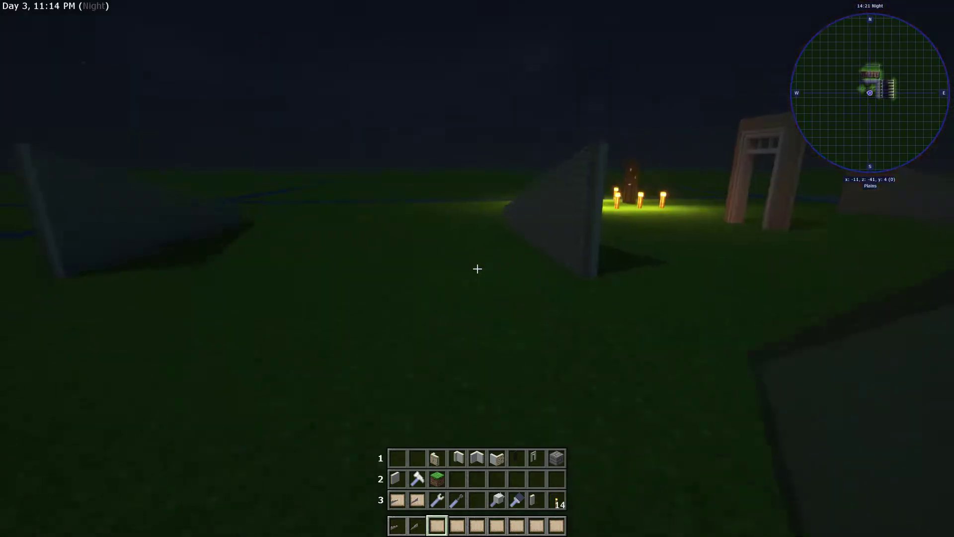
scroll(477, 269, down, 1)
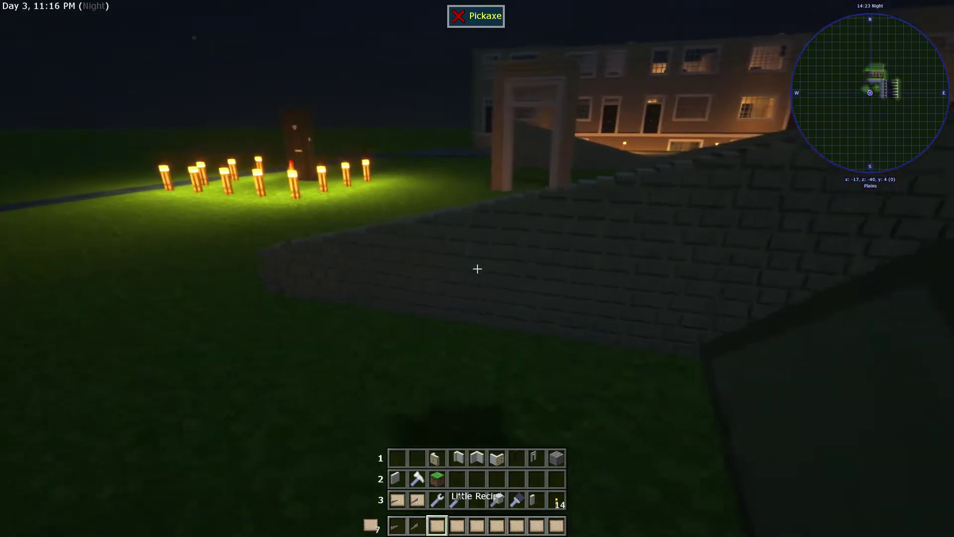
key(w)
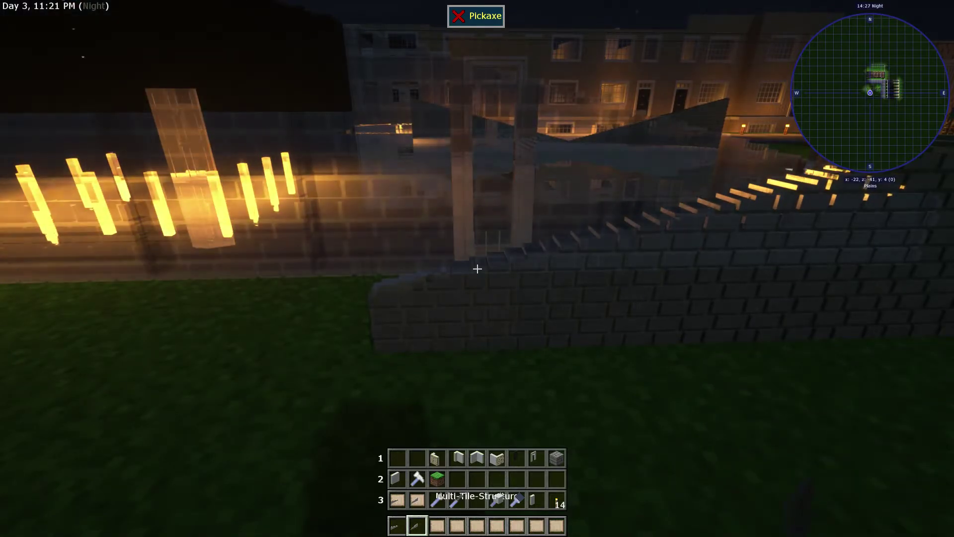
scroll(477, 268, up, 1)
key(s)
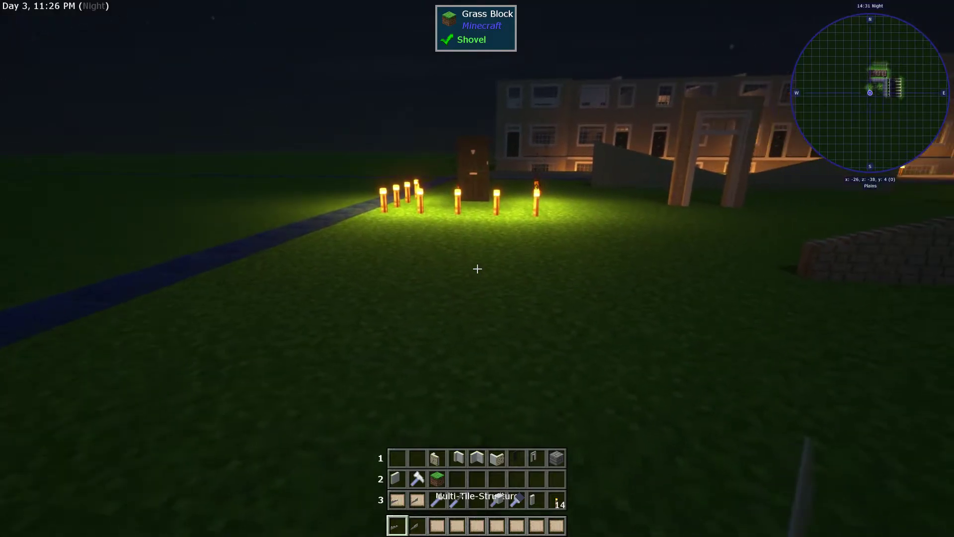
key(w)
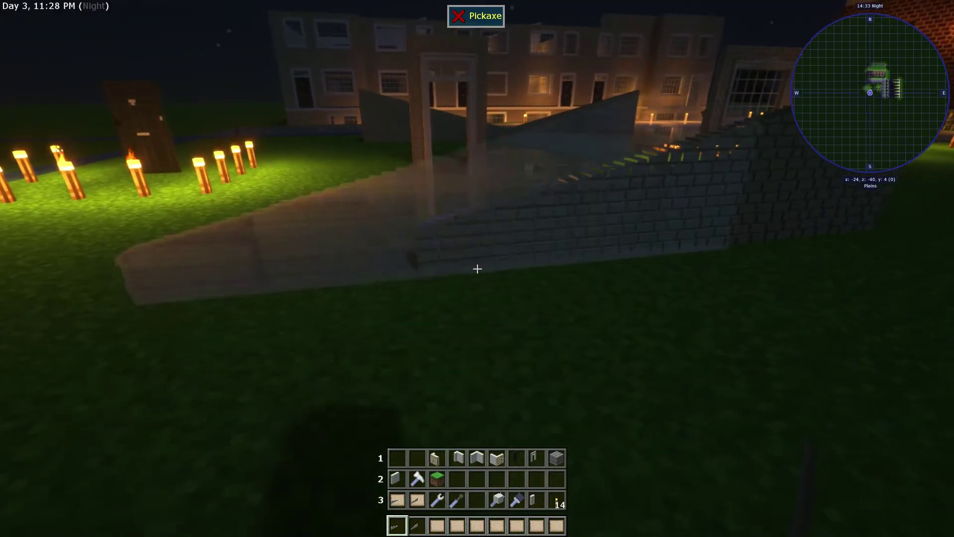
right_click(477, 268)
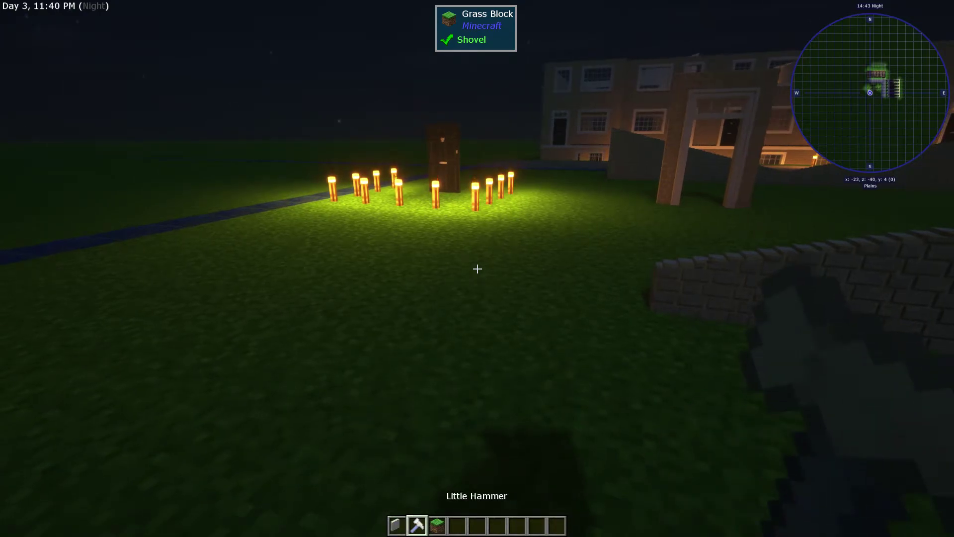
Take the Little Hammer from the inventory and break off the stone-brick wall's end tile.
key(e)
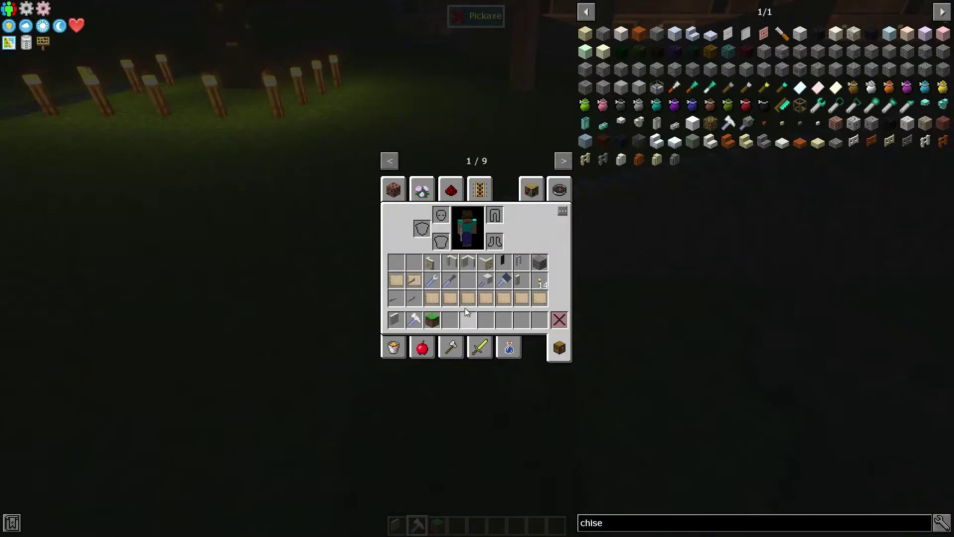
click(415, 325)
key(e)
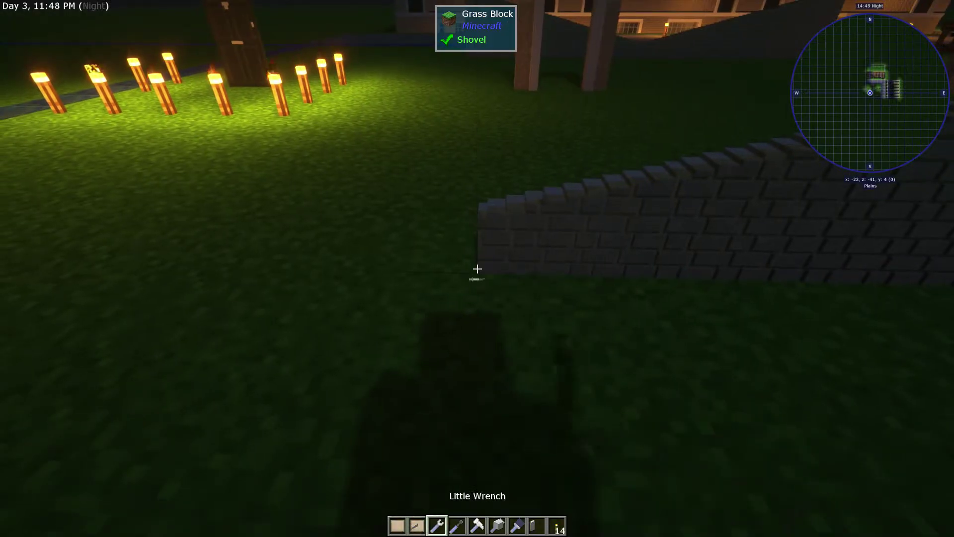
scroll(478, 269, down, 1)
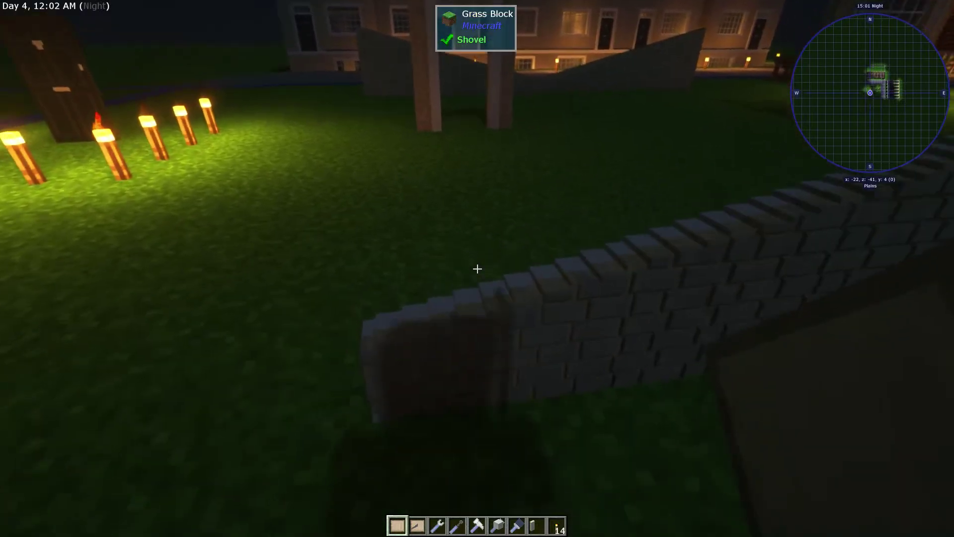
scroll(477, 269, up, 2)
scroll(478, 269, up, 2)
scroll(477, 268, up, 1)
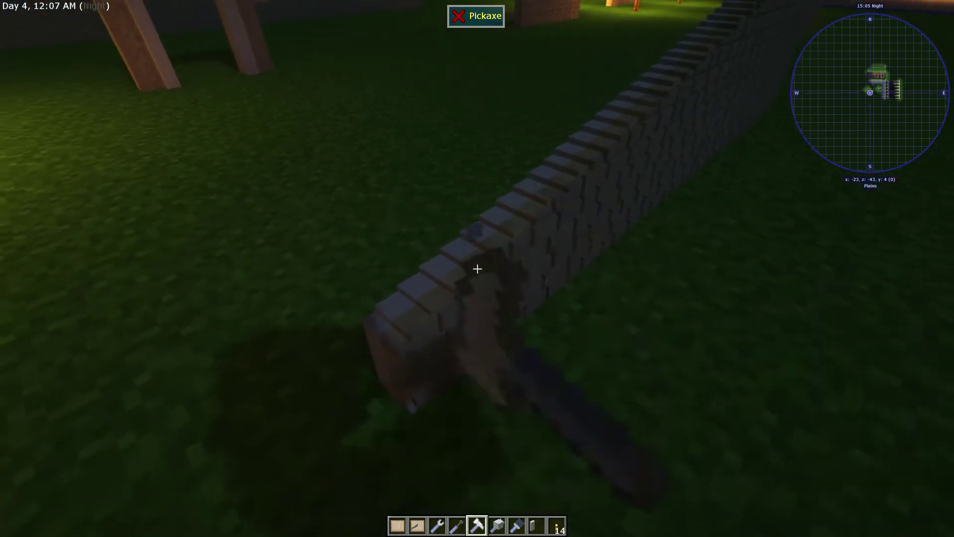
click(478, 269)
key(z)
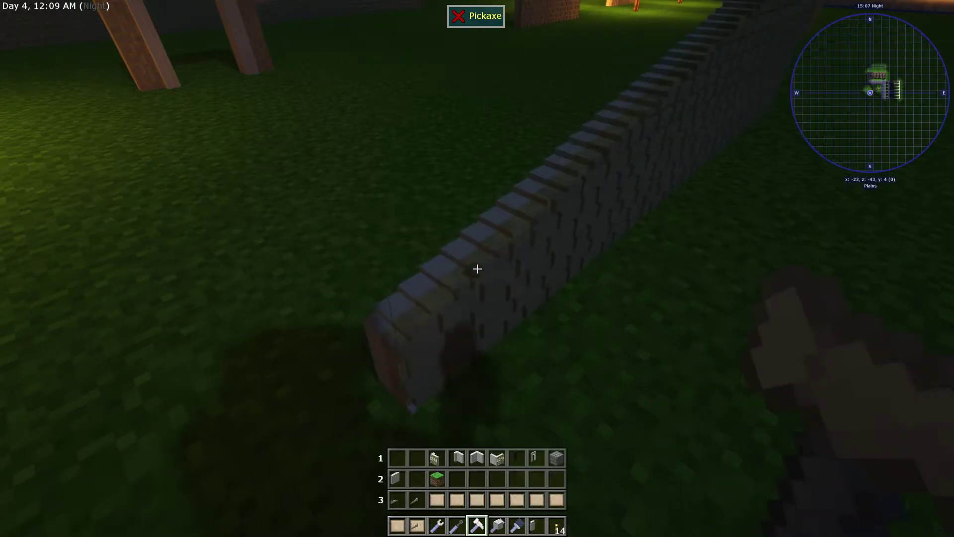
click(477, 269)
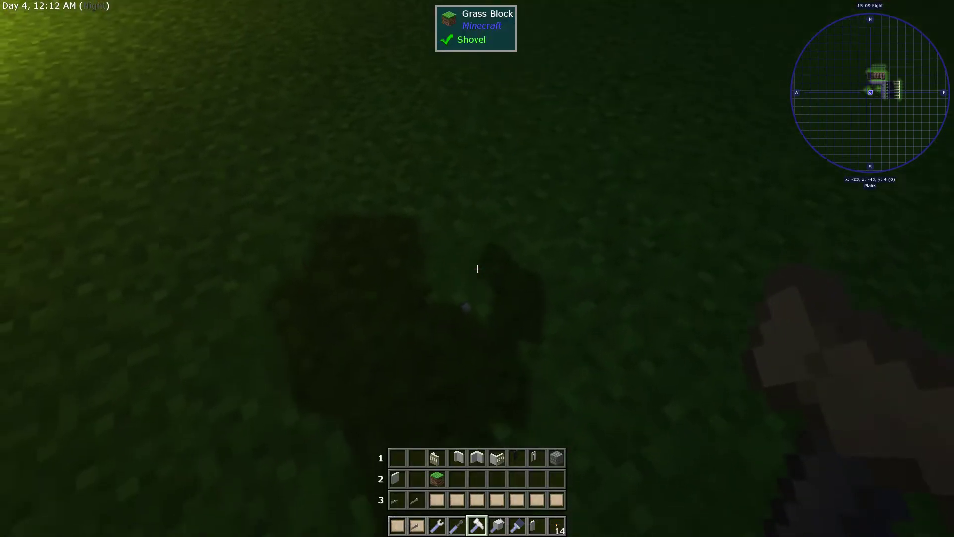
Walk by the torch-lit buildings, return to the wall, and mark the first corner at -17, 4, -57.
key(z)
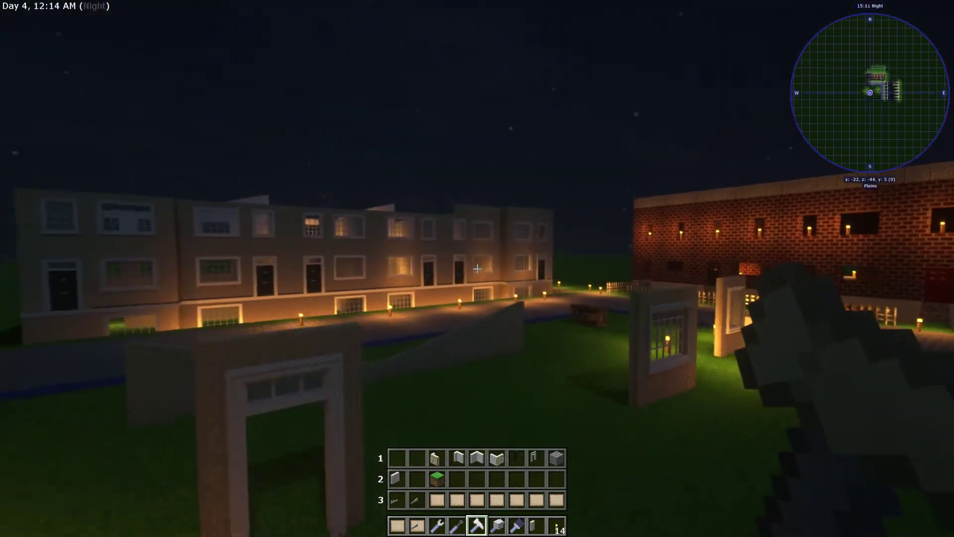
key(w)
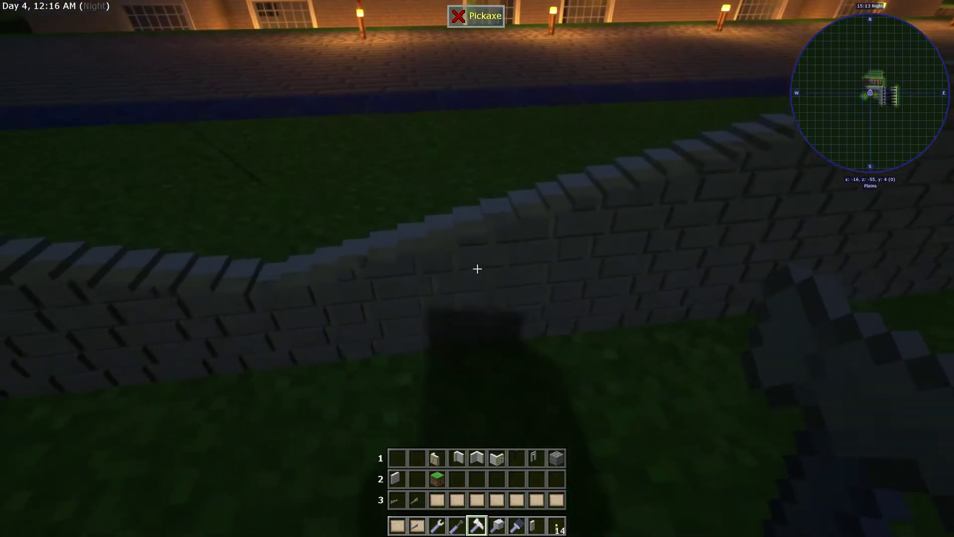
key(w)
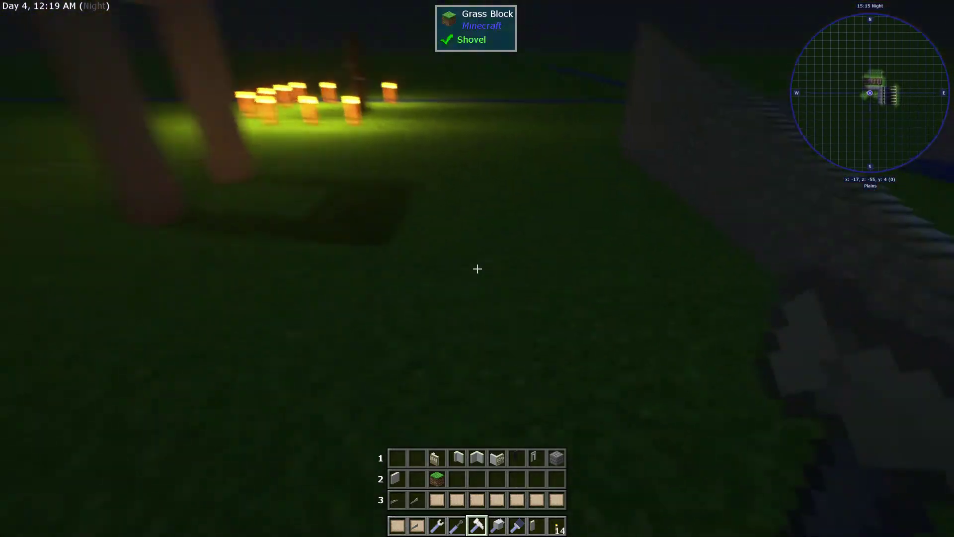
key(Escape)
key(Escape)
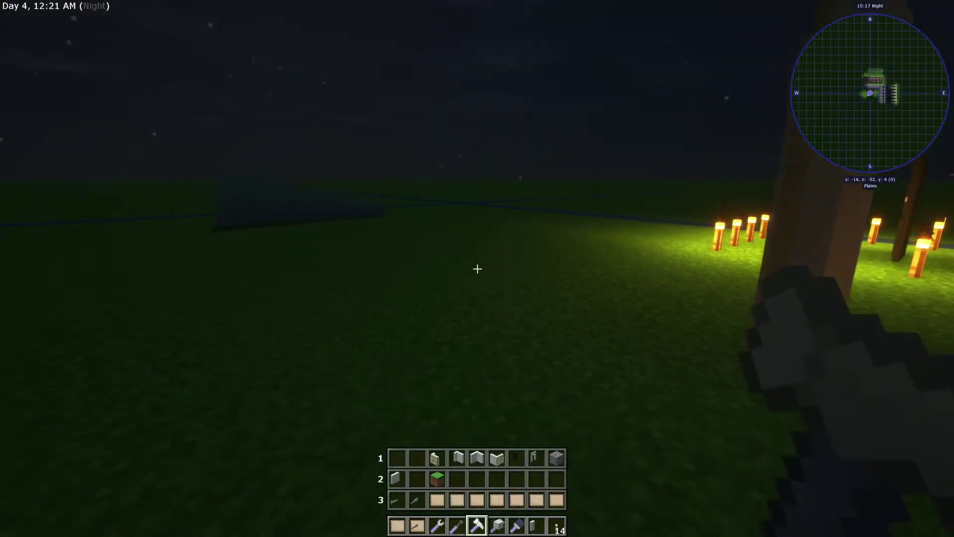
key(w)
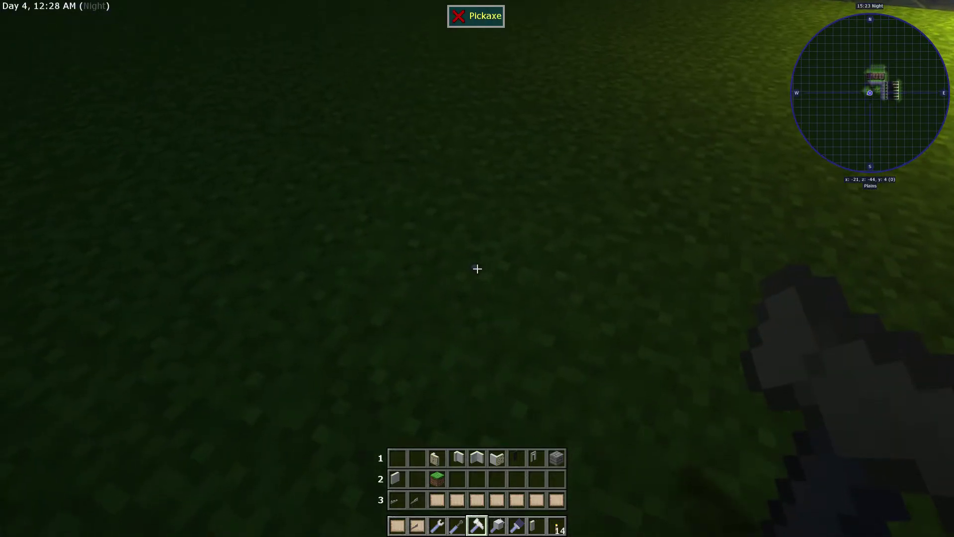
key(w)
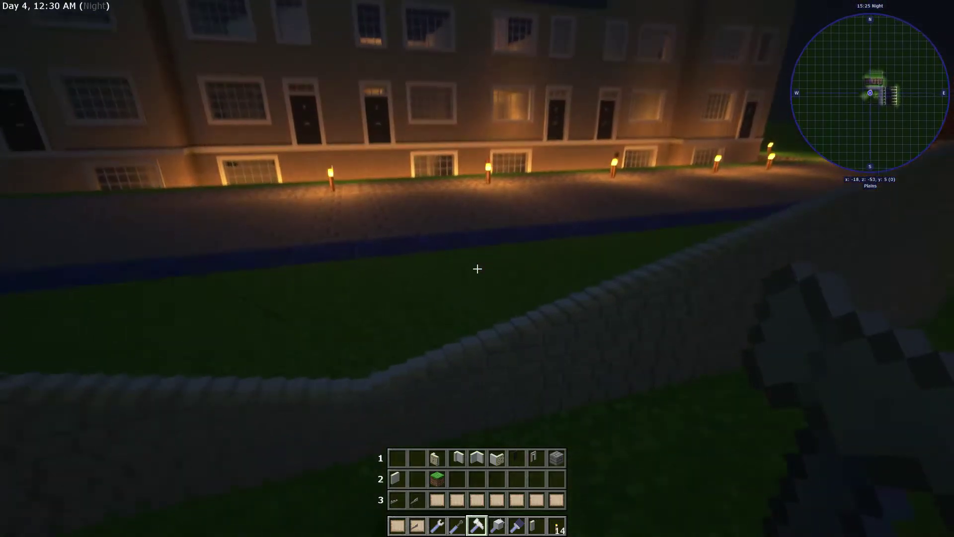
key(w)
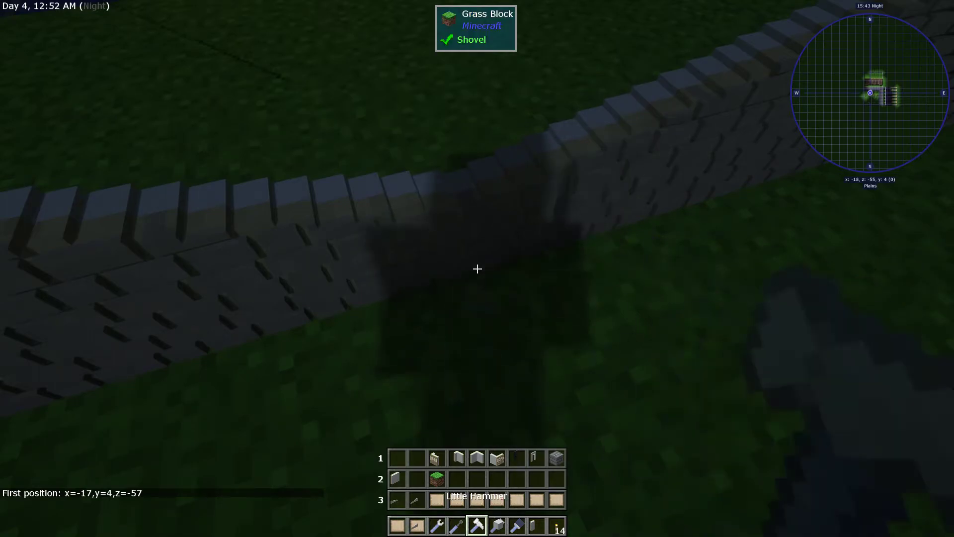
Mark the region's second corner with the Little Recipe and record the 596-tile wall capture.
key(1)
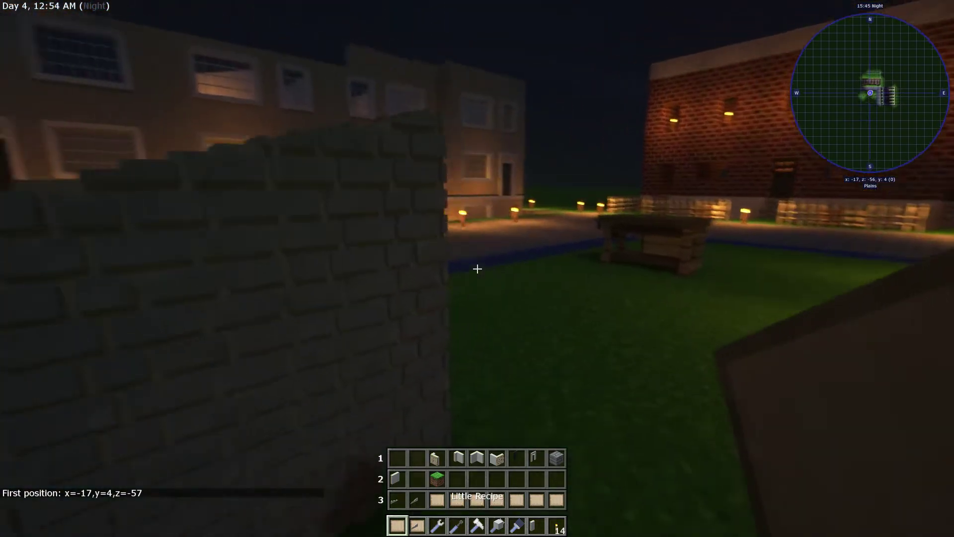
key(w)
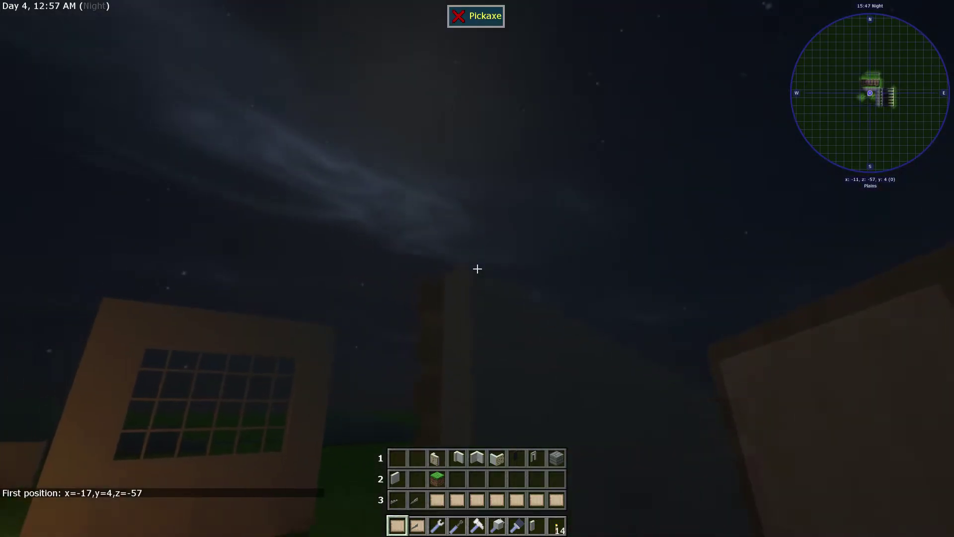
right_click(477, 268)
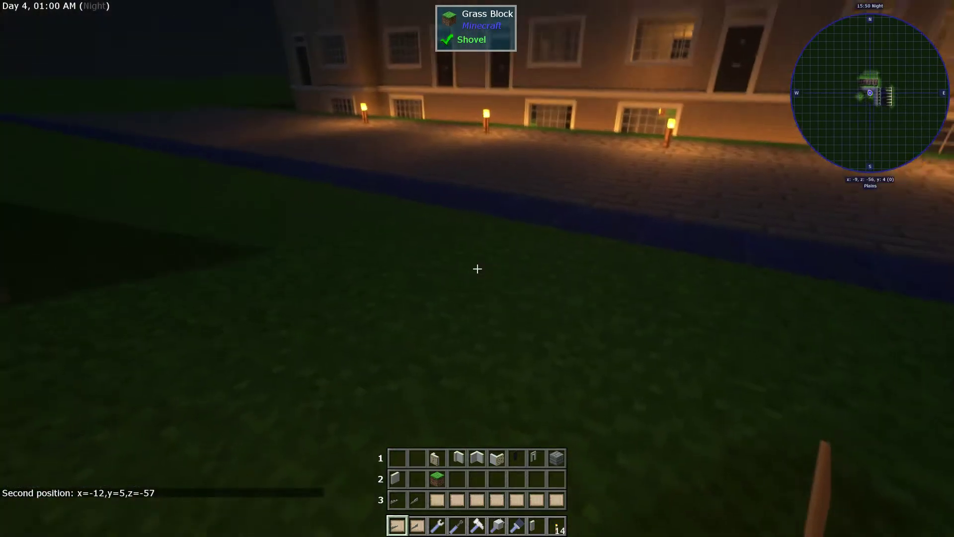
right_click(477, 268)
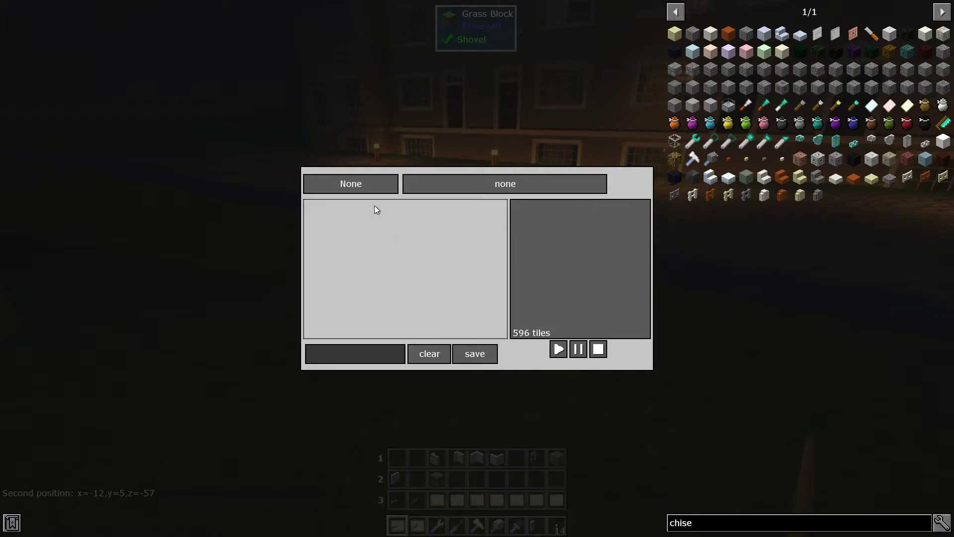
key(Escape)
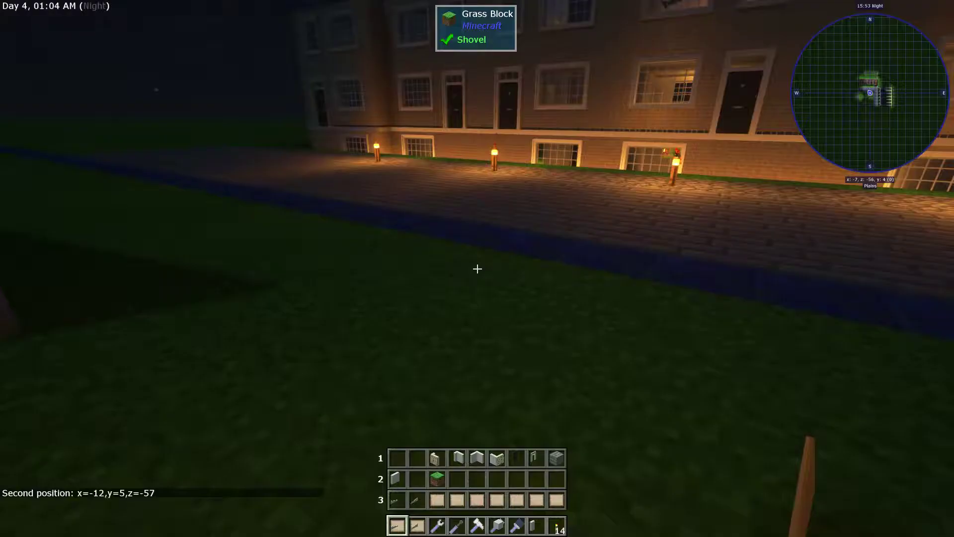
key(e)
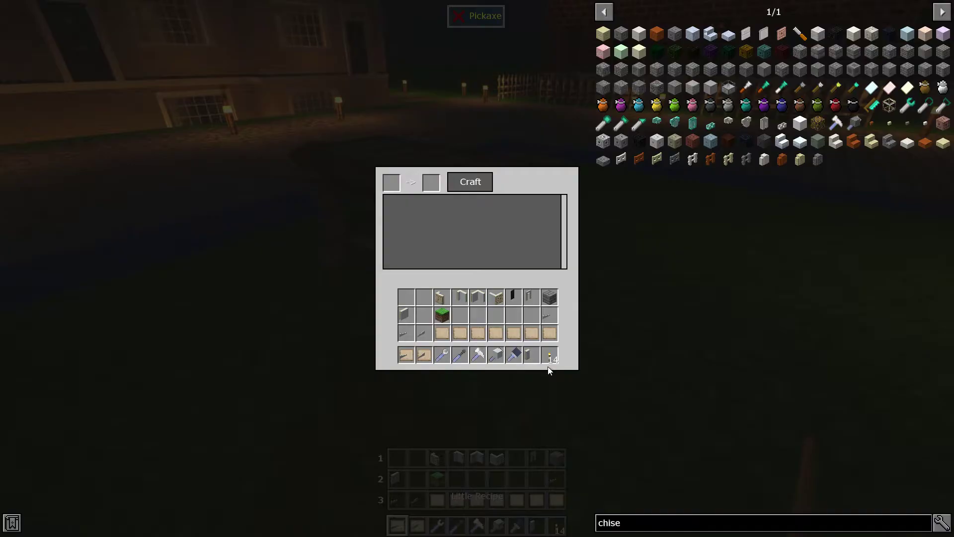
Return to the world and check the new 597-tile Multi-Tile-Structure in hand and in the inventory.
key(Escape)
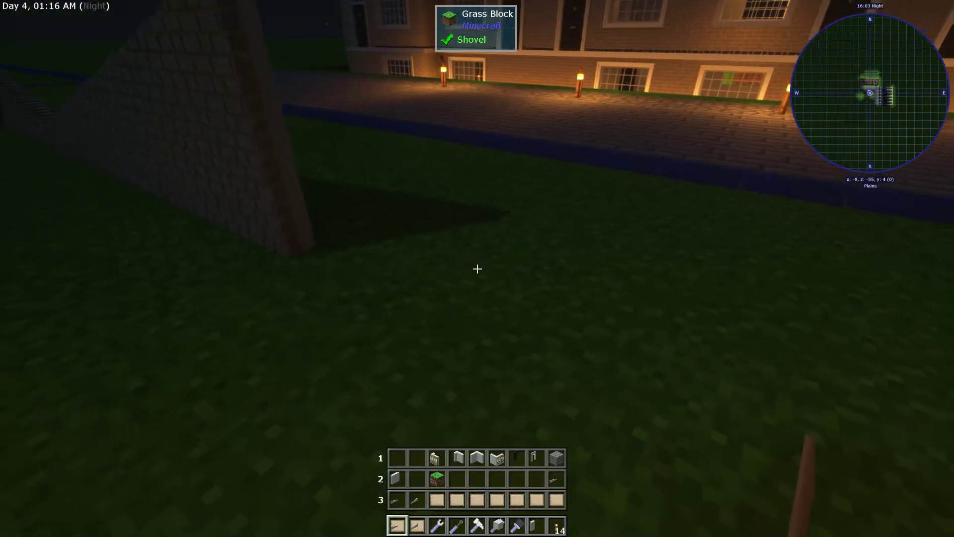
key(3)
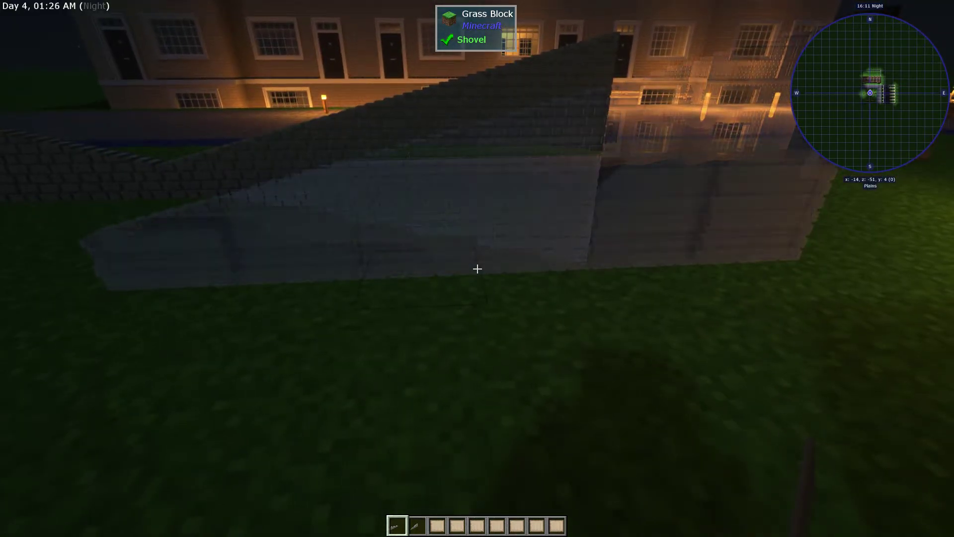
key(e)
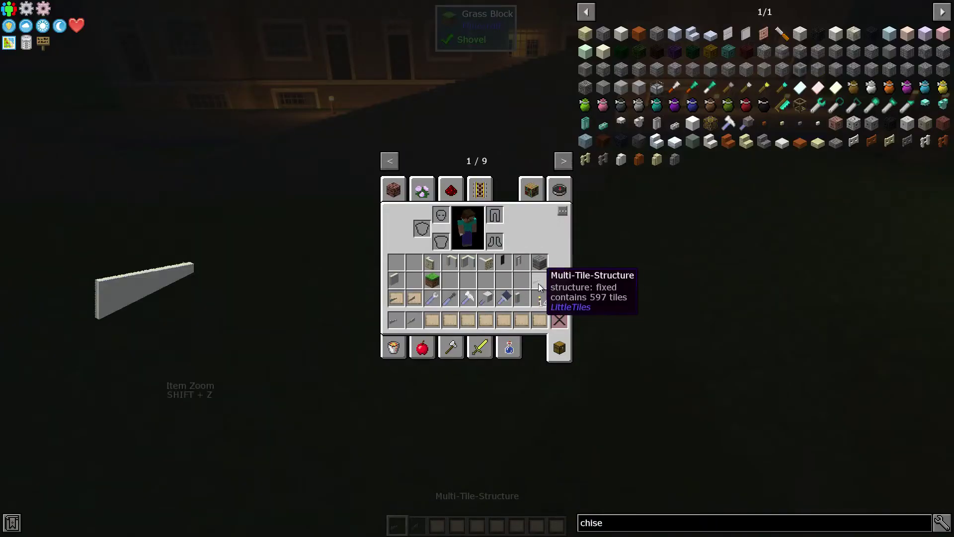
Fly over the terrace roofs to view the lit facade, checking the item list along the way.
key(e)
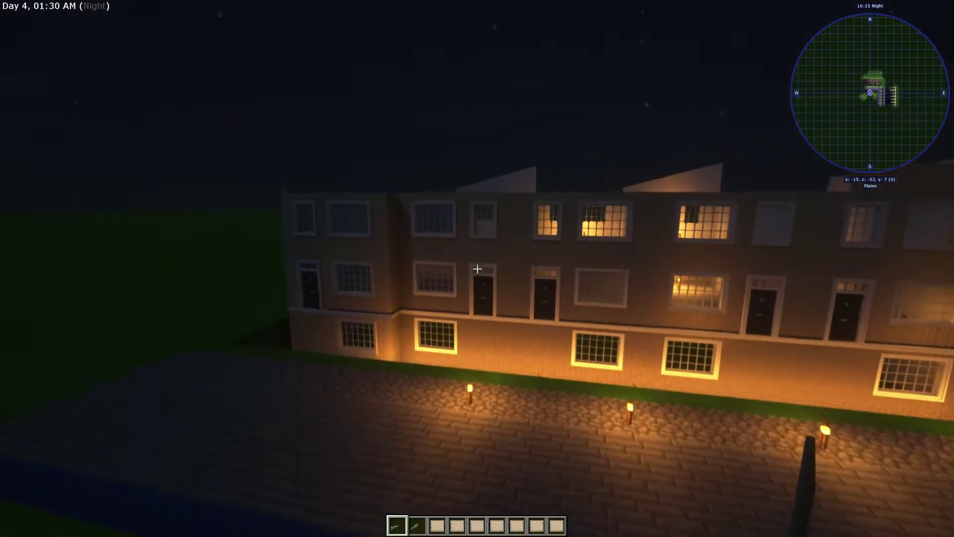
key(w)
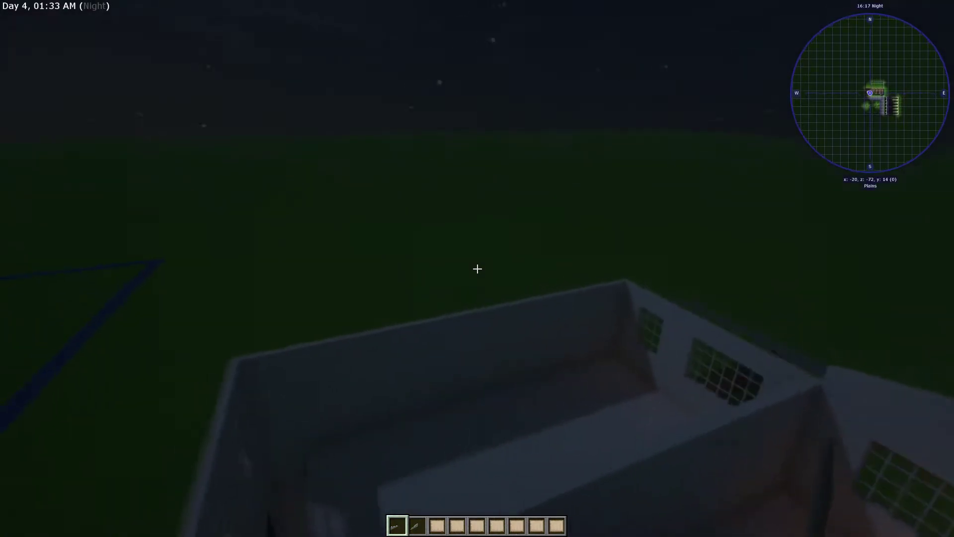
key(w)
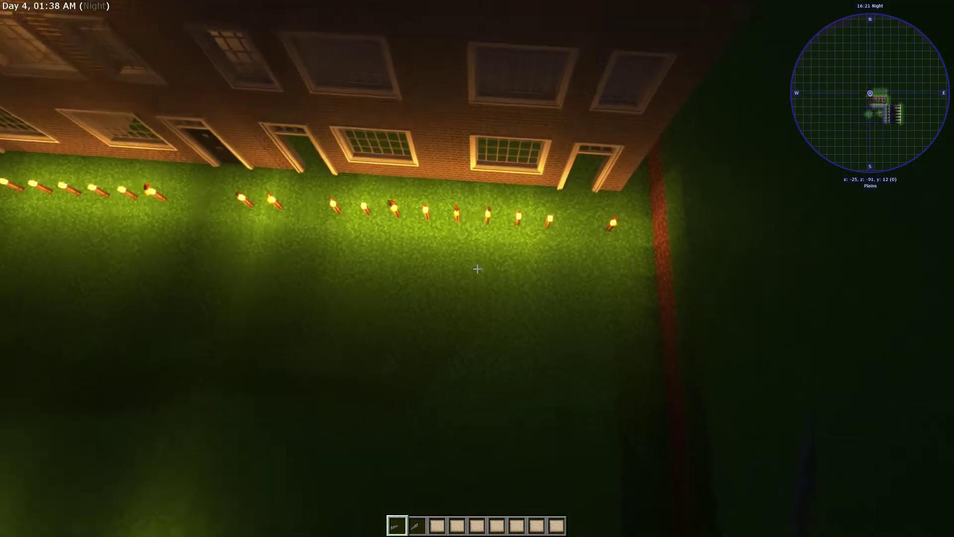
key(s)
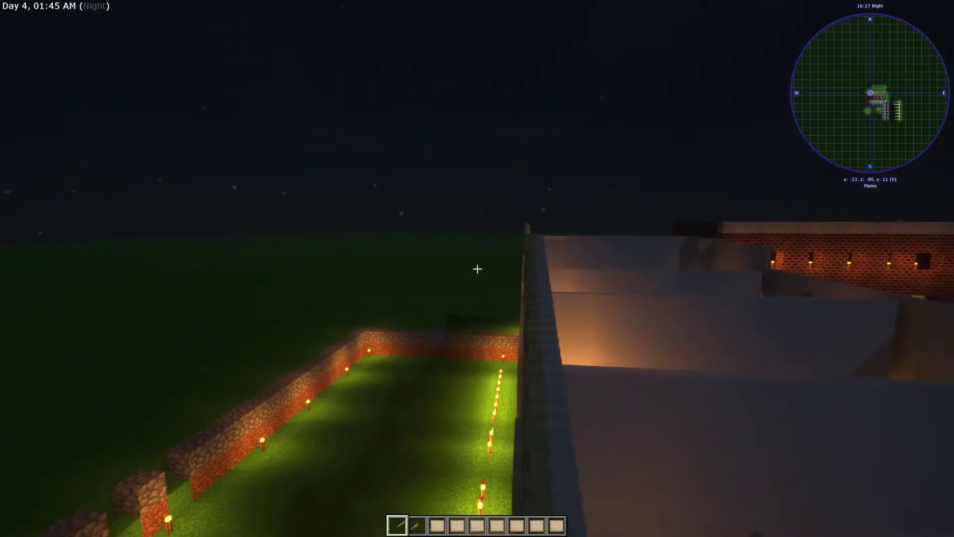
key(w)
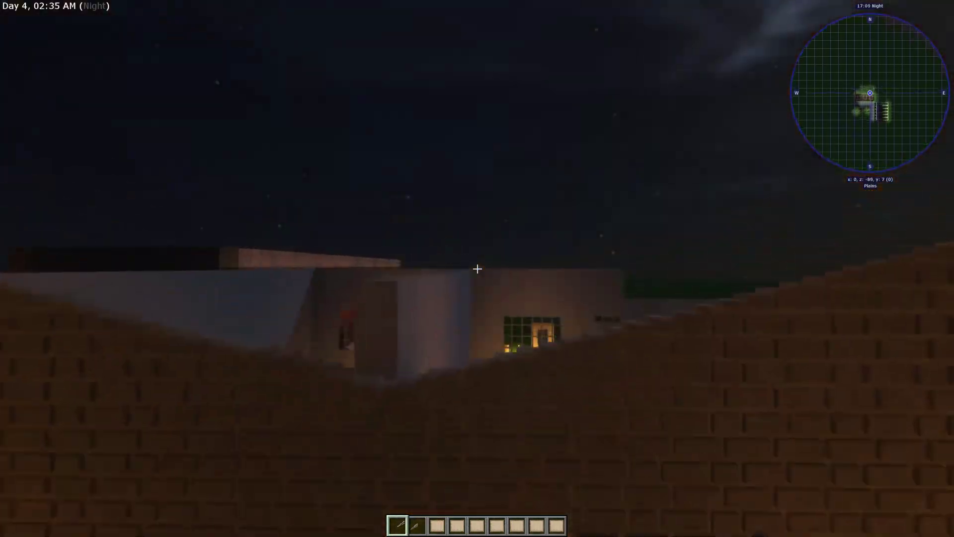
key(e)
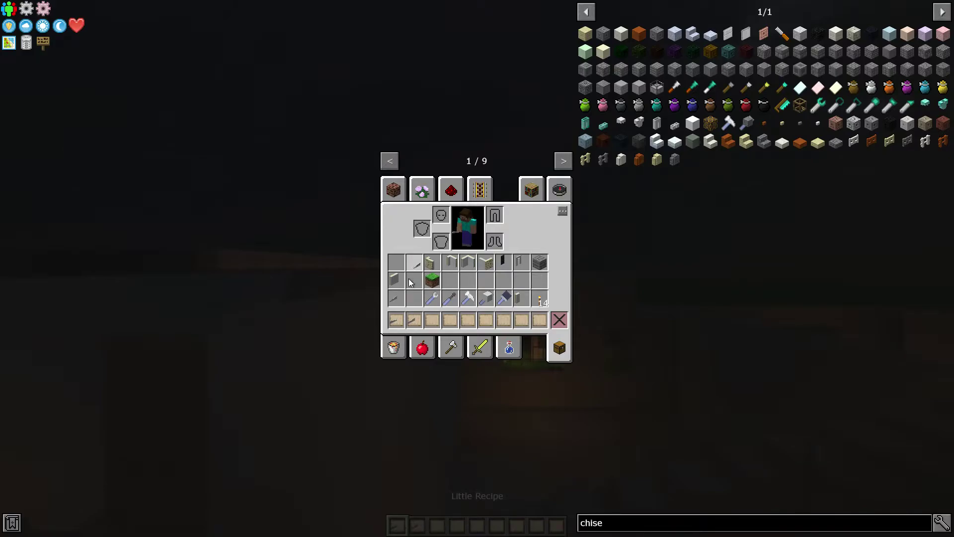
mouse_move(522, 320)
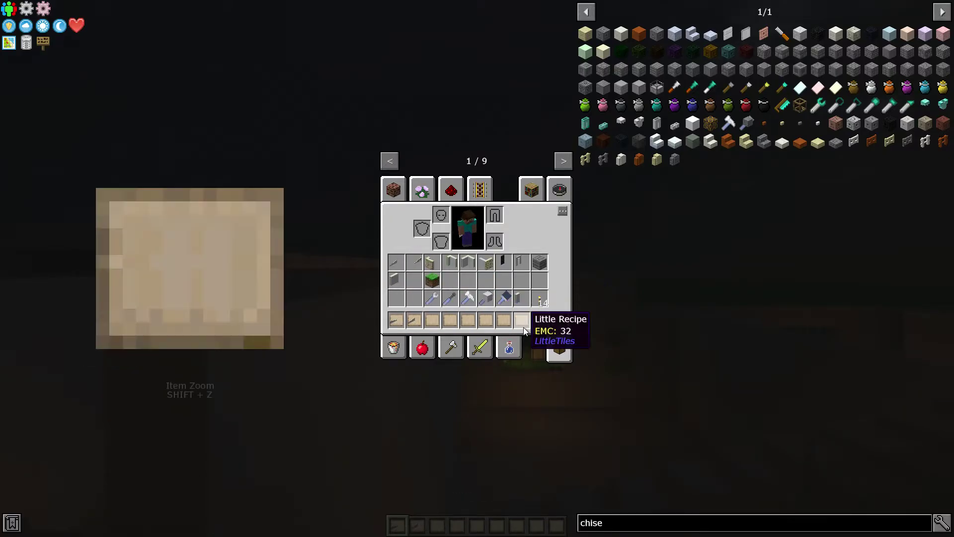
key(e)
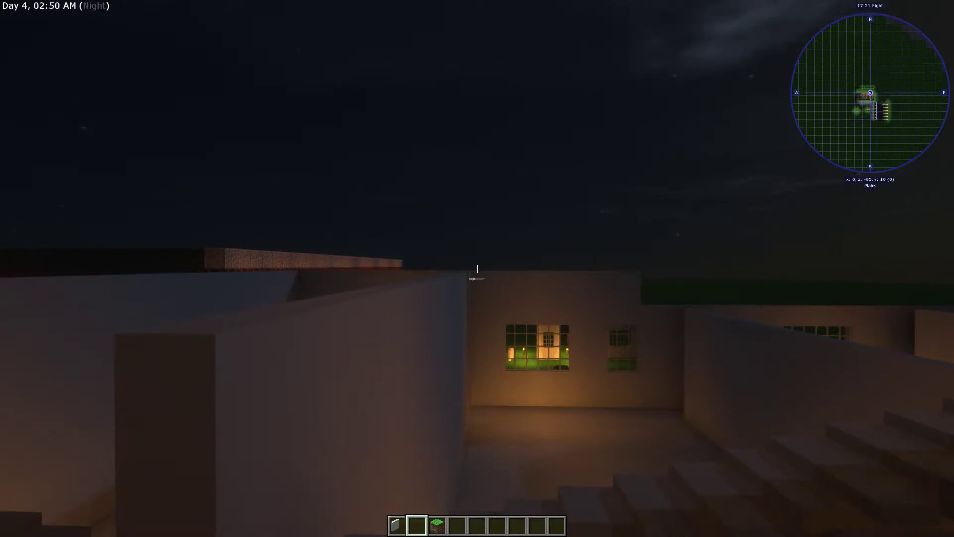
Drop beside a windowed wall, then place a small block on a torch-lit room's floor.
key(w)
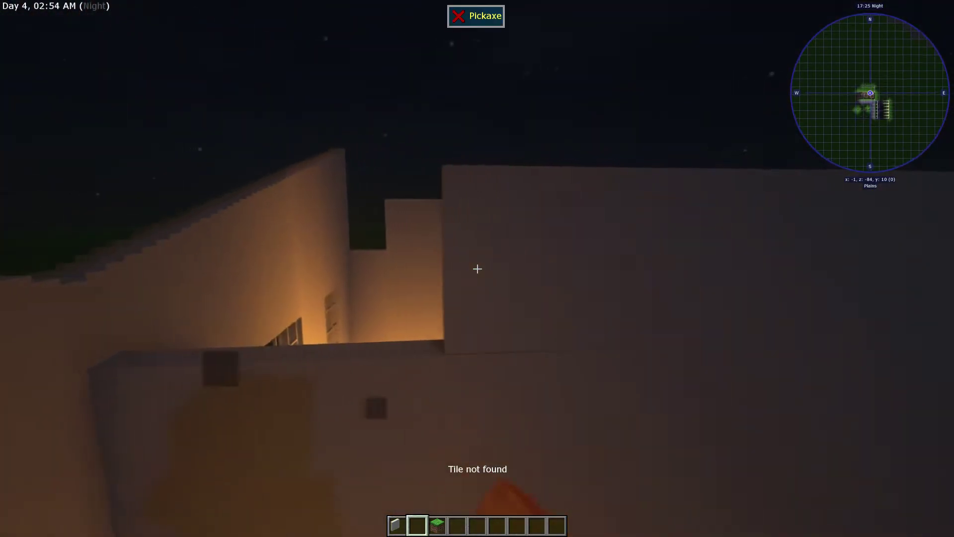
key(w)
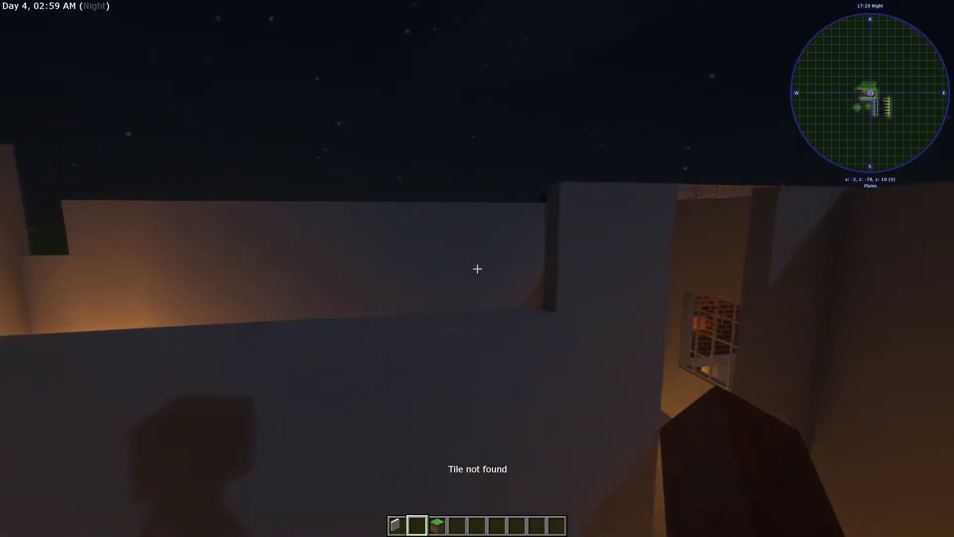
key(w)
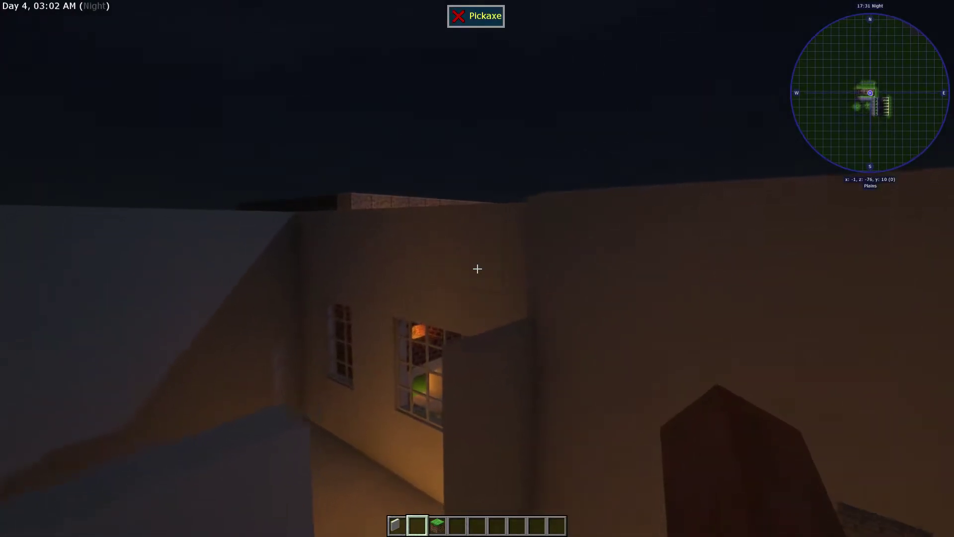
key(space)
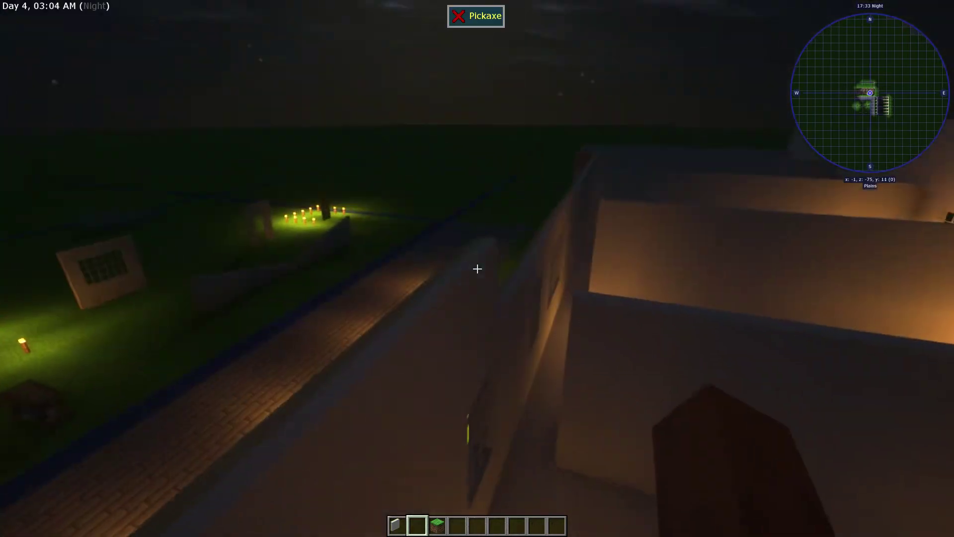
key(w)
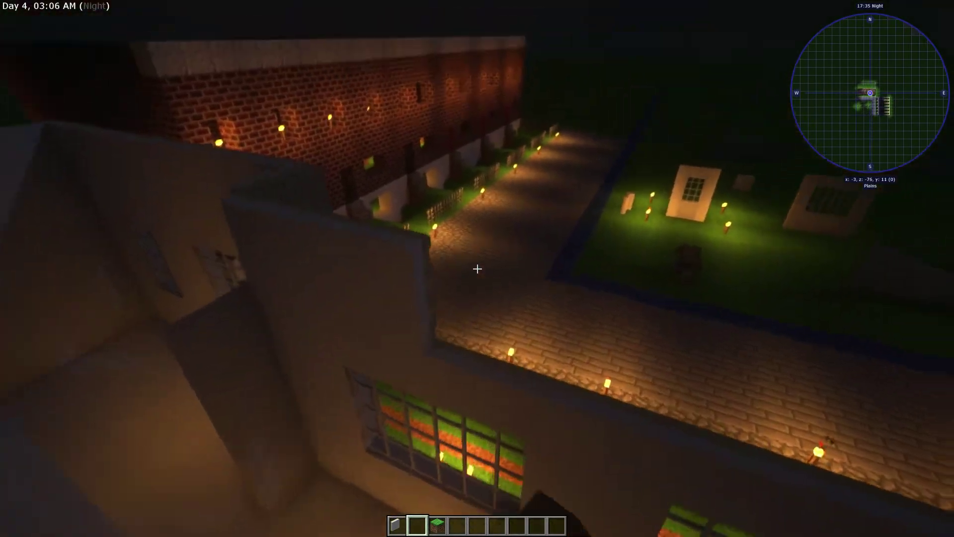
key(w)
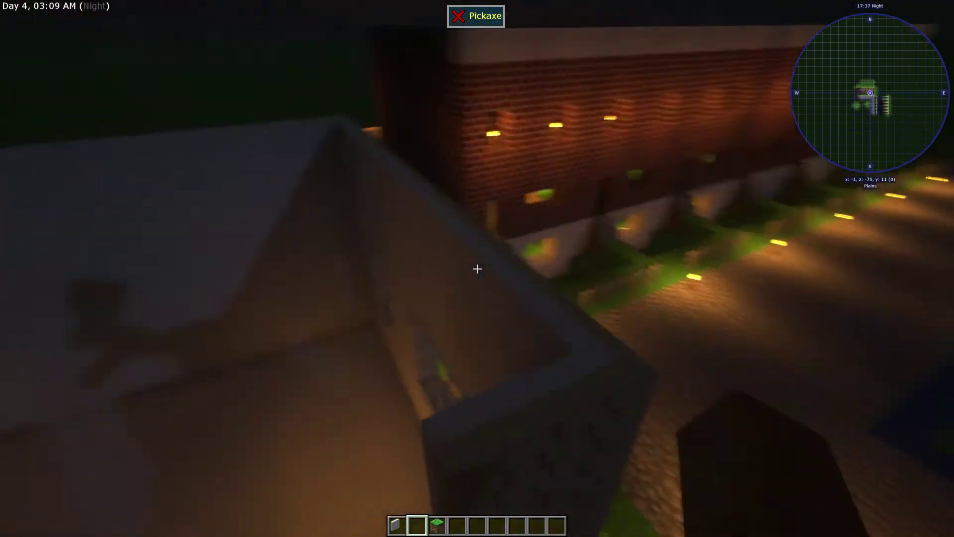
key(w)
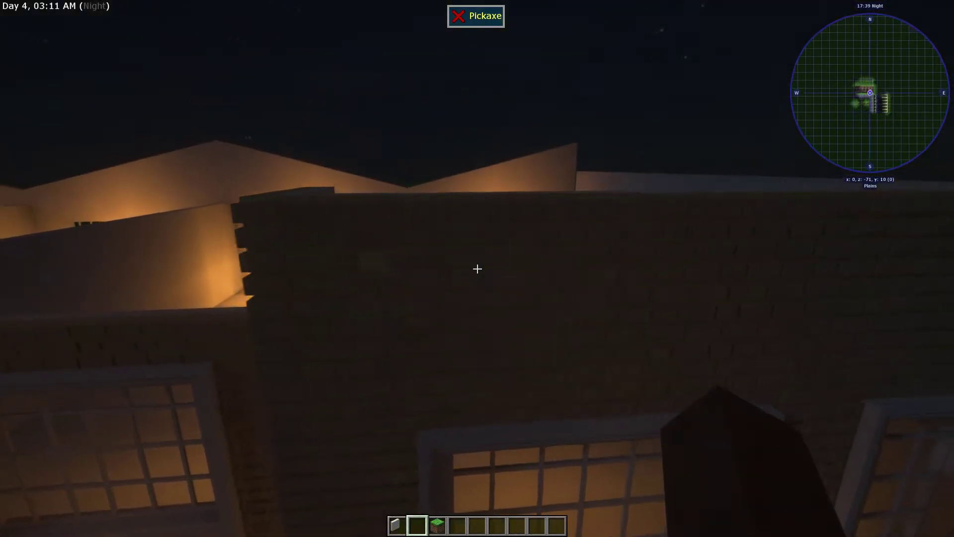
right_click(478, 268)
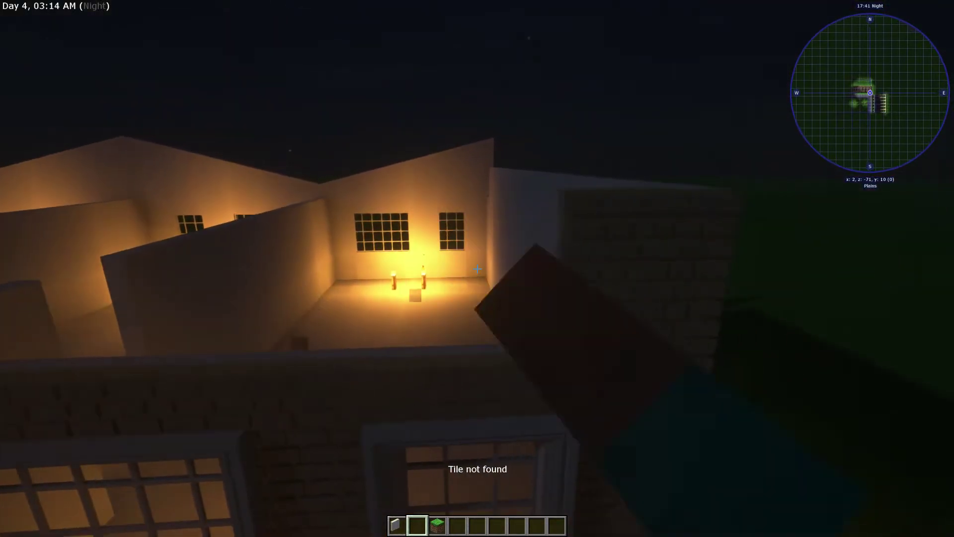
Fly along the brick wall and across the terrace roof, then descend into the building.
key(w)
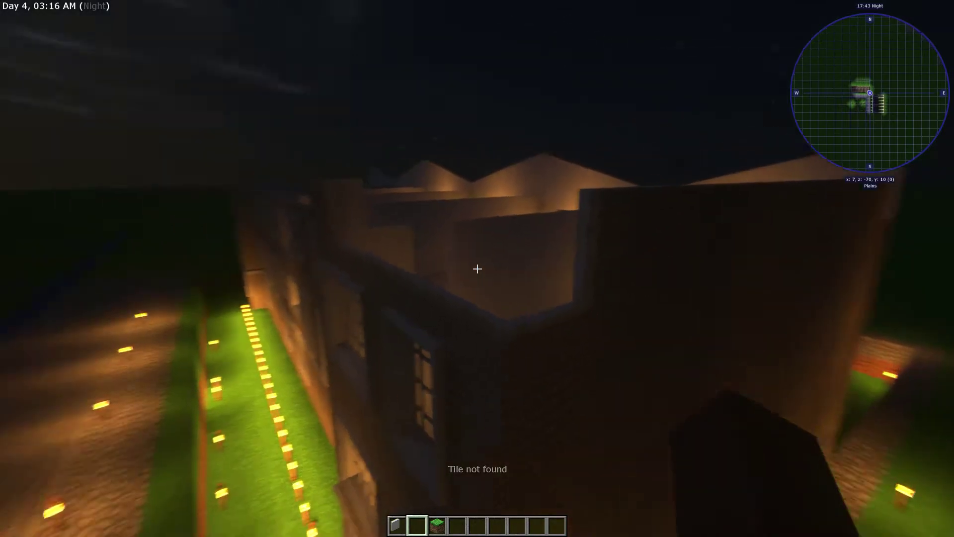
key(w)
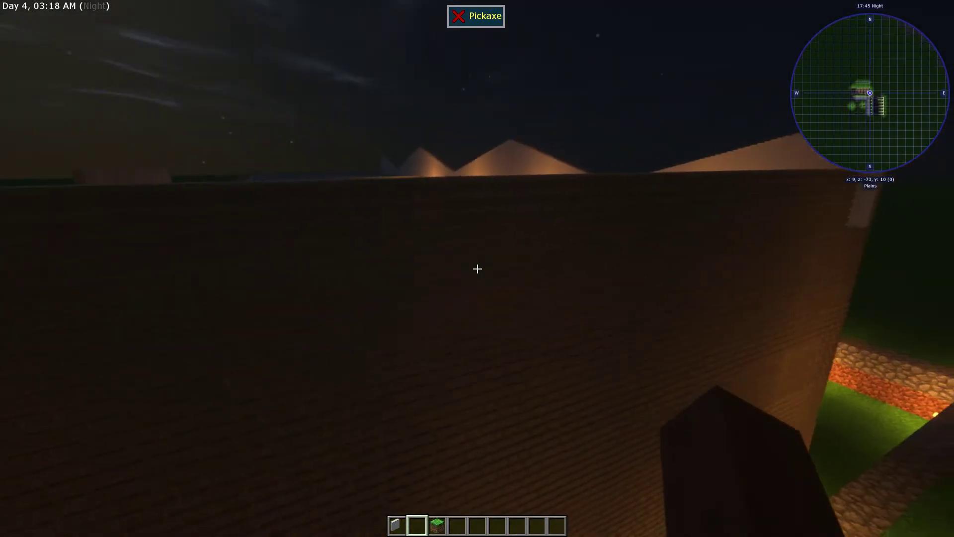
key(w)
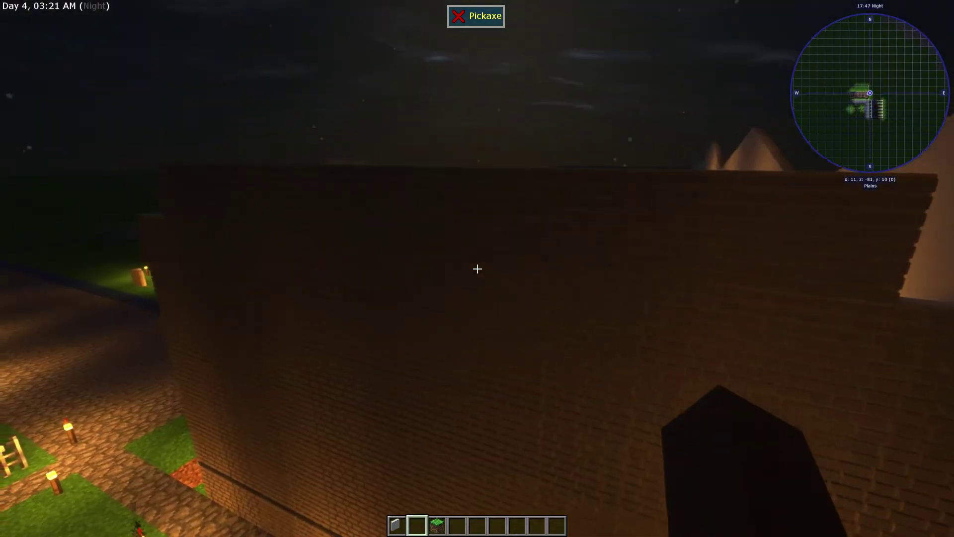
key(w)
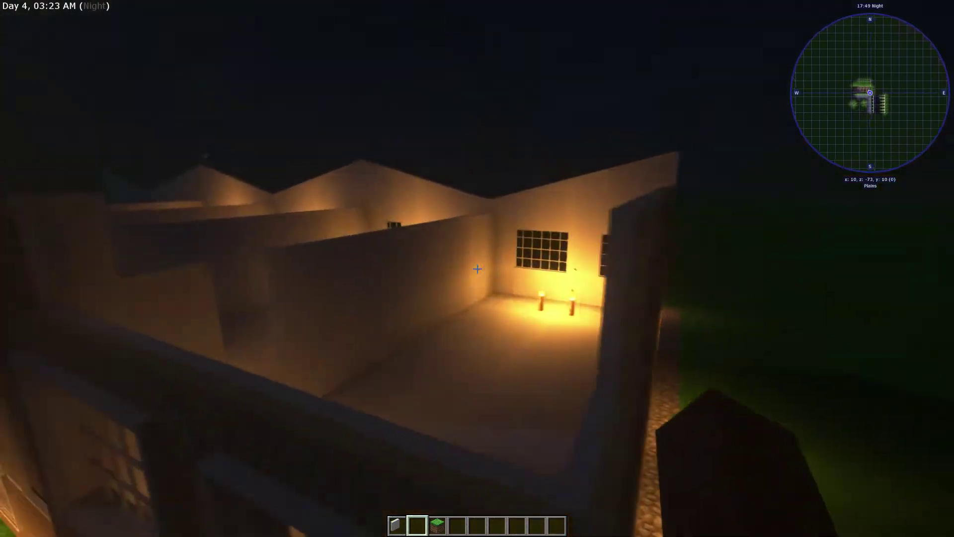
key(w)
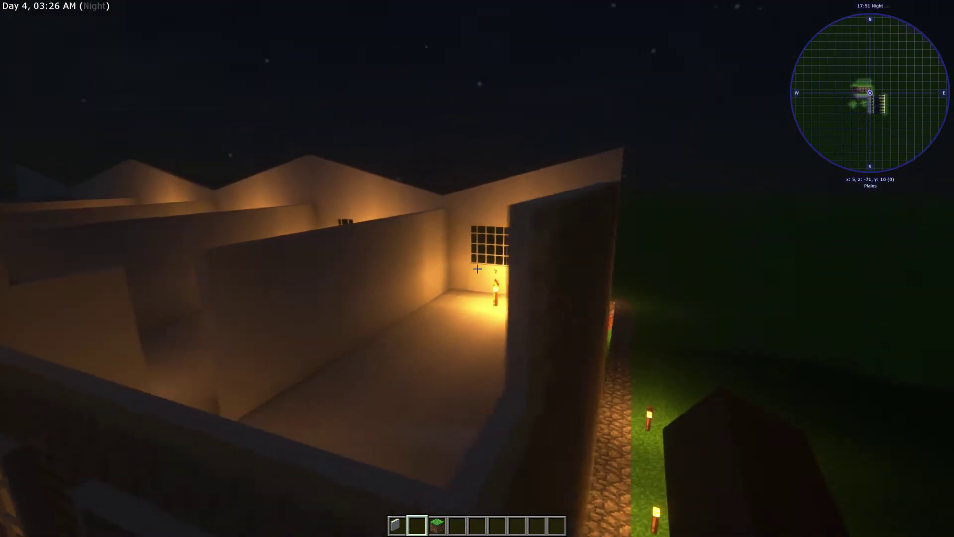
key(w)
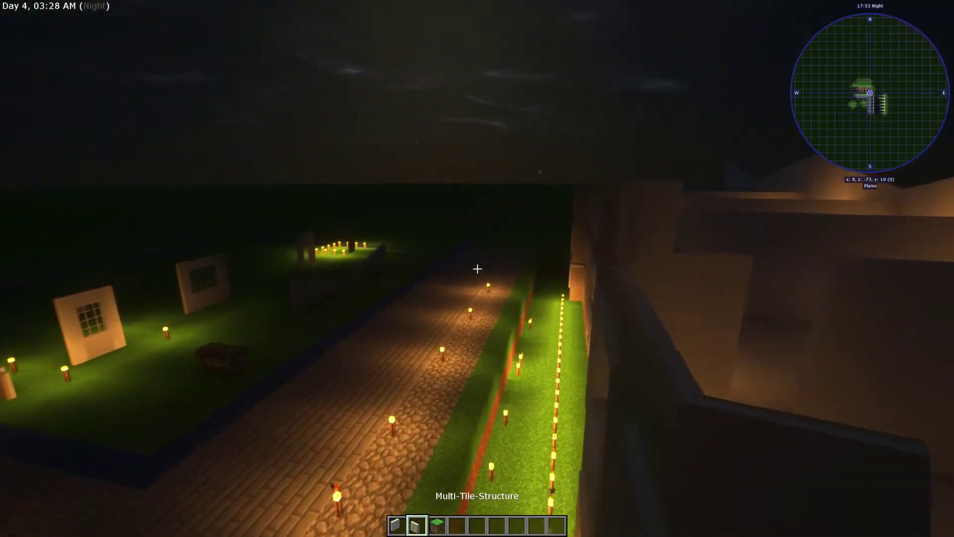
key(w)
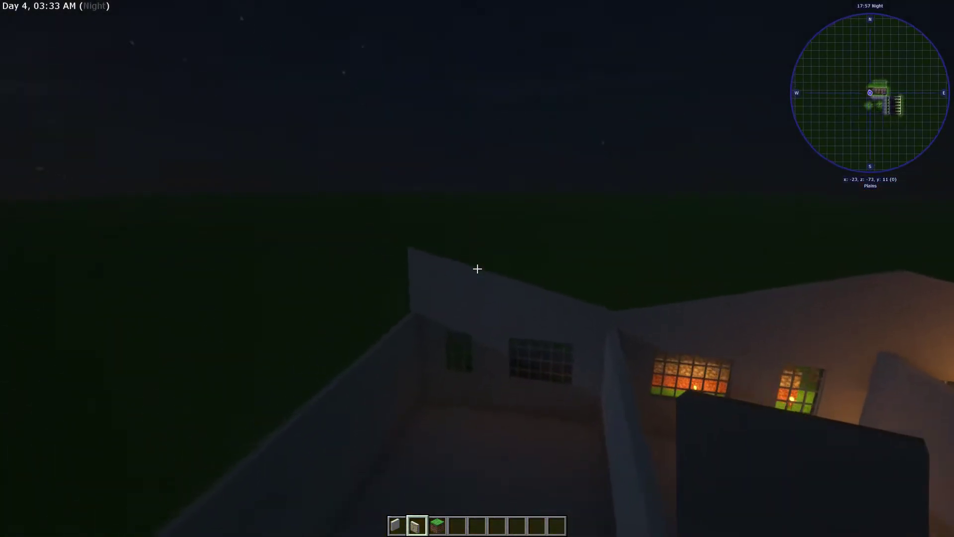
key(w)
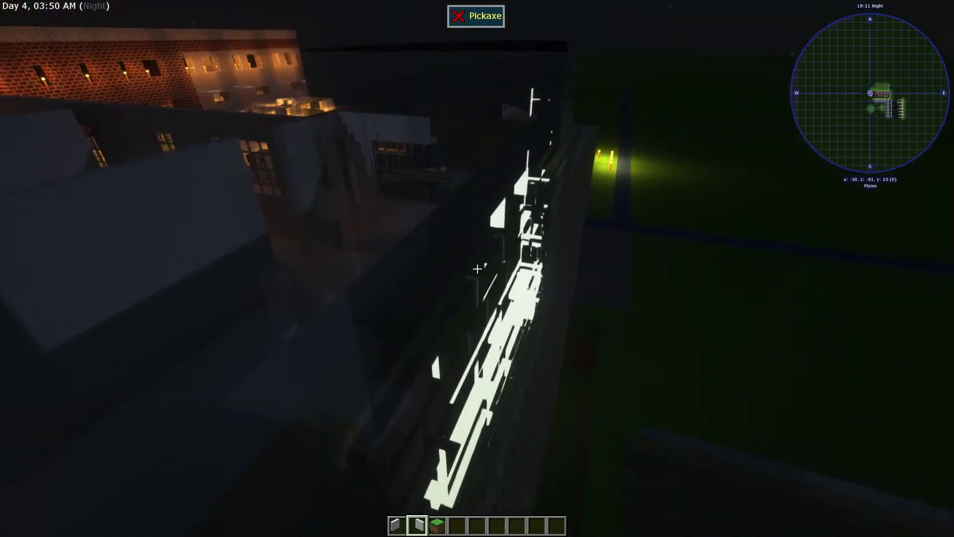
key(w)
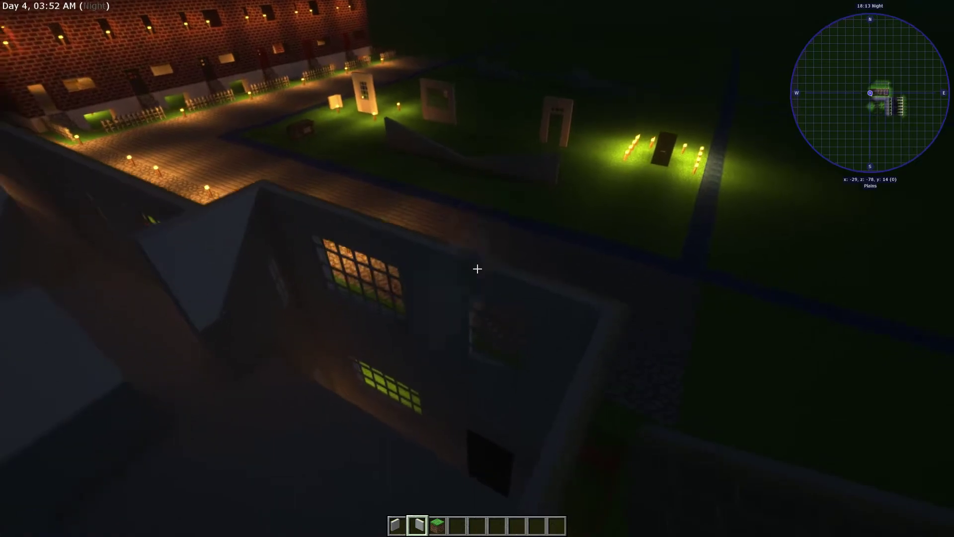
key(w)
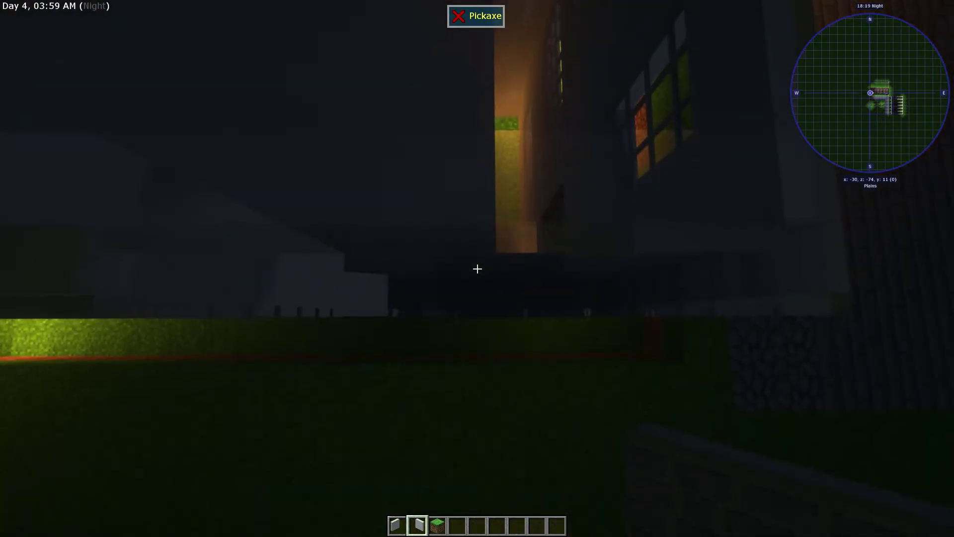
key(w)
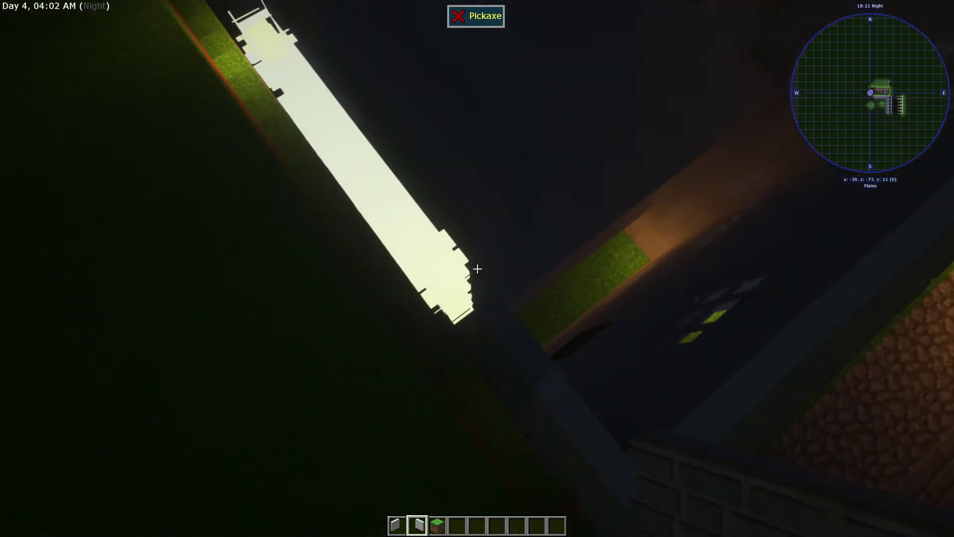
key(w)
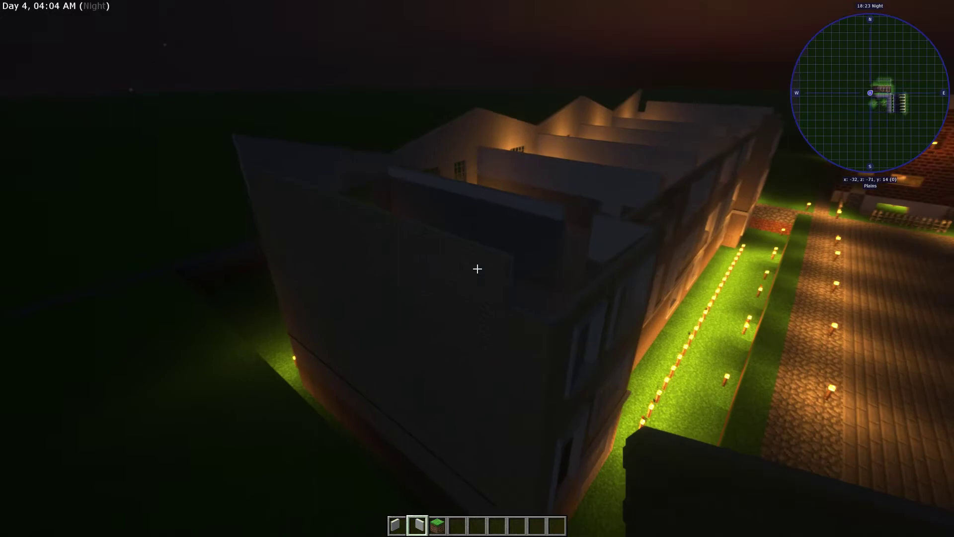
key(w)
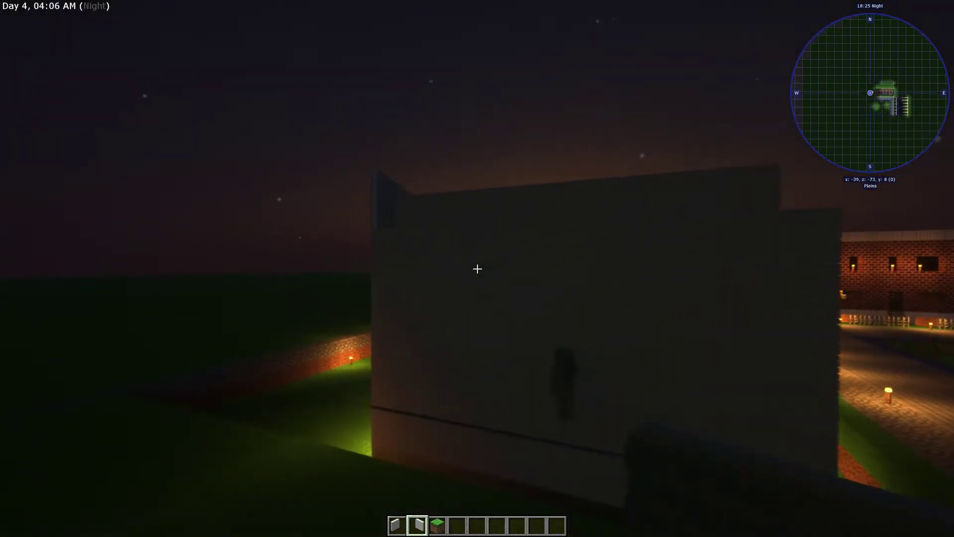
key(w)
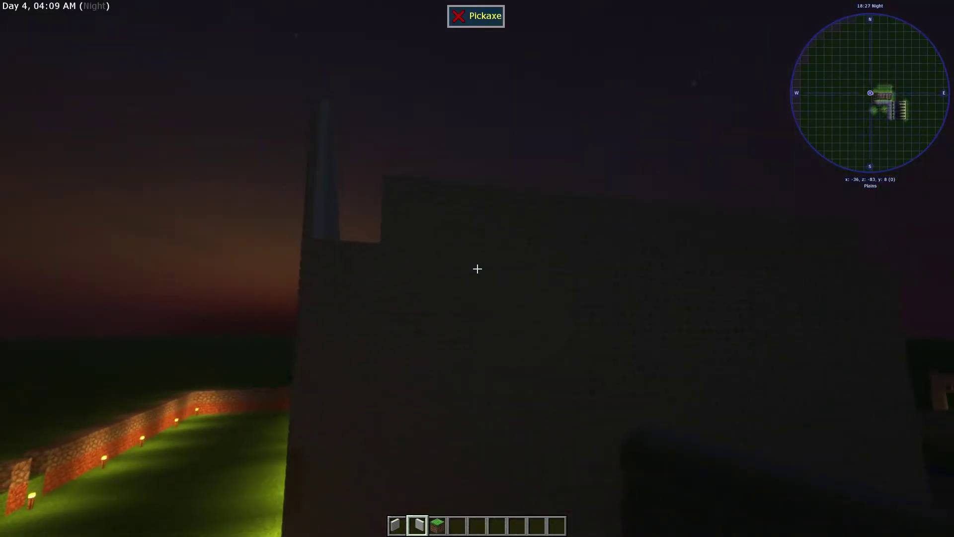
key(w)
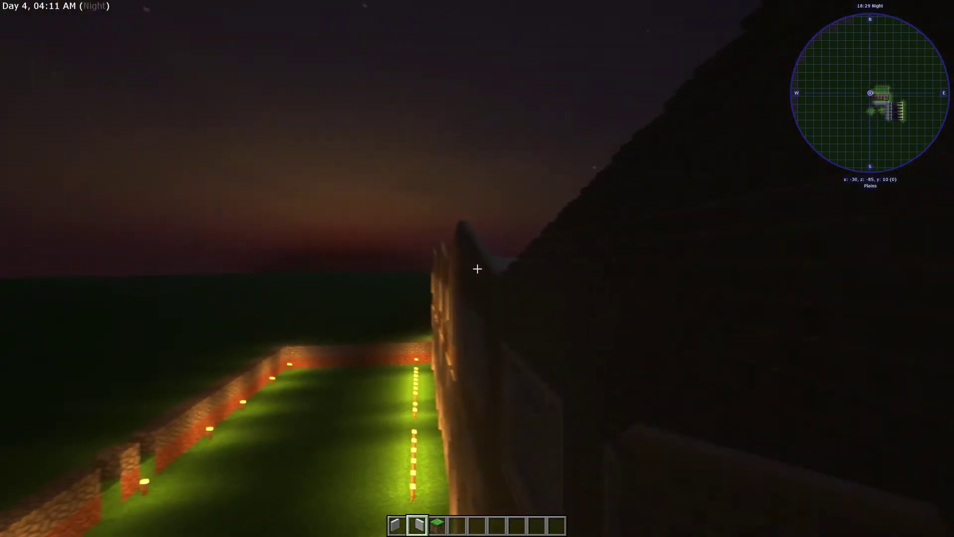
key(w)
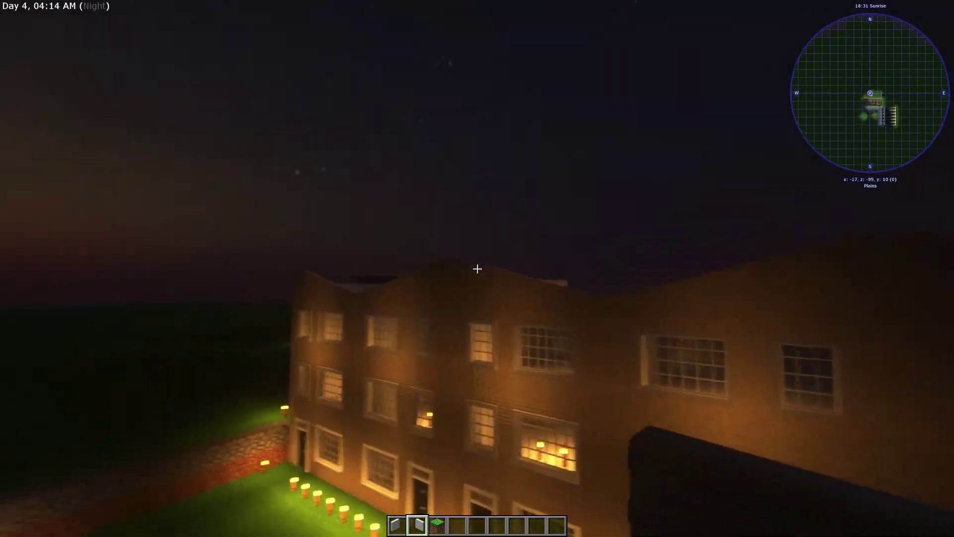
key(w)
key(w)
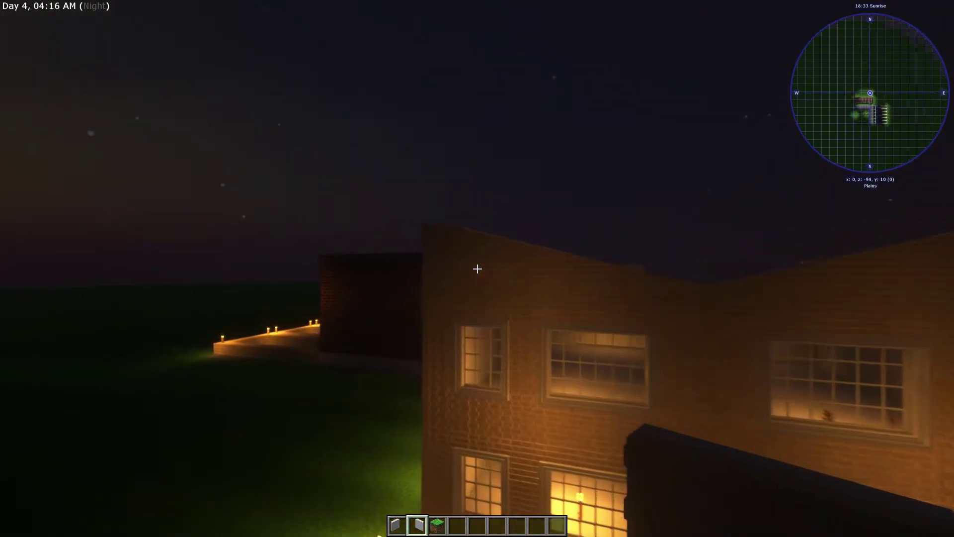
key(w)
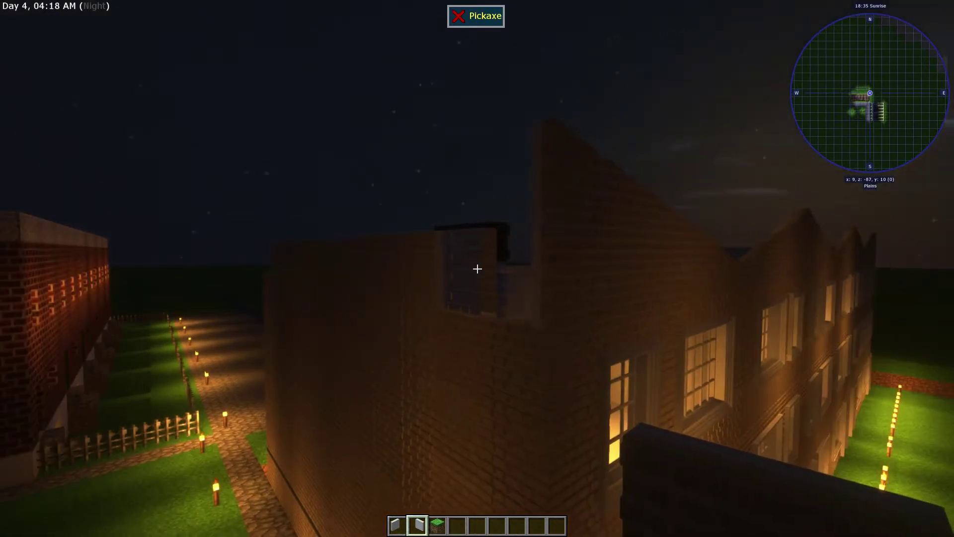
key(w)
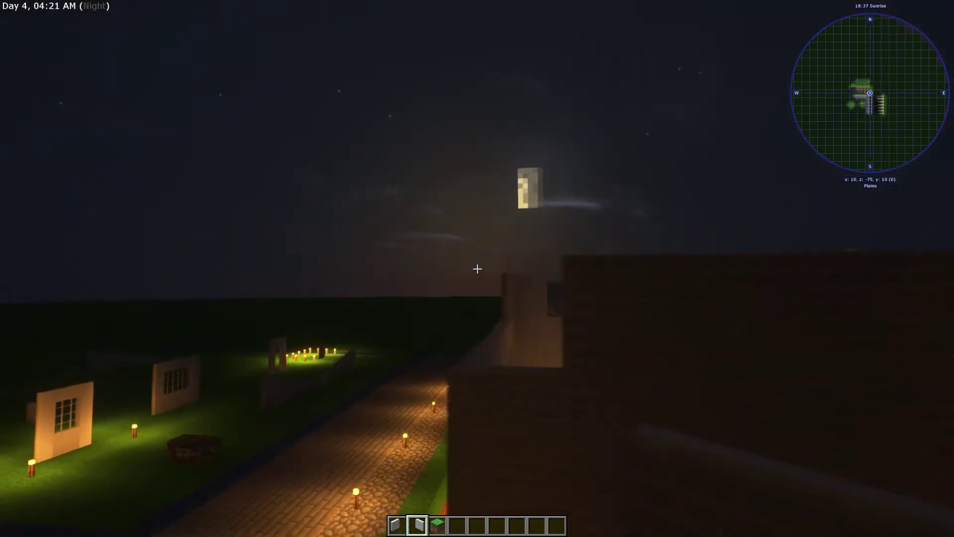
key(w)
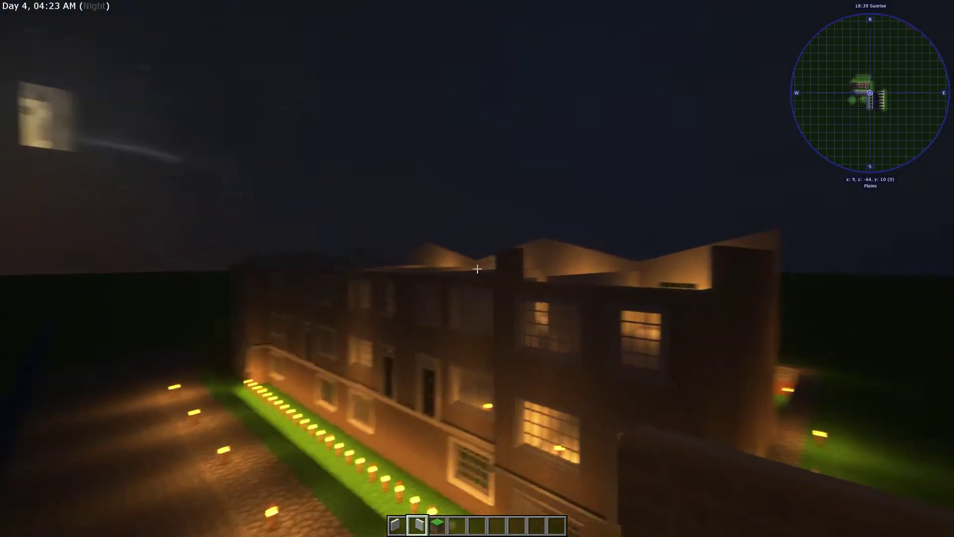
key(w)
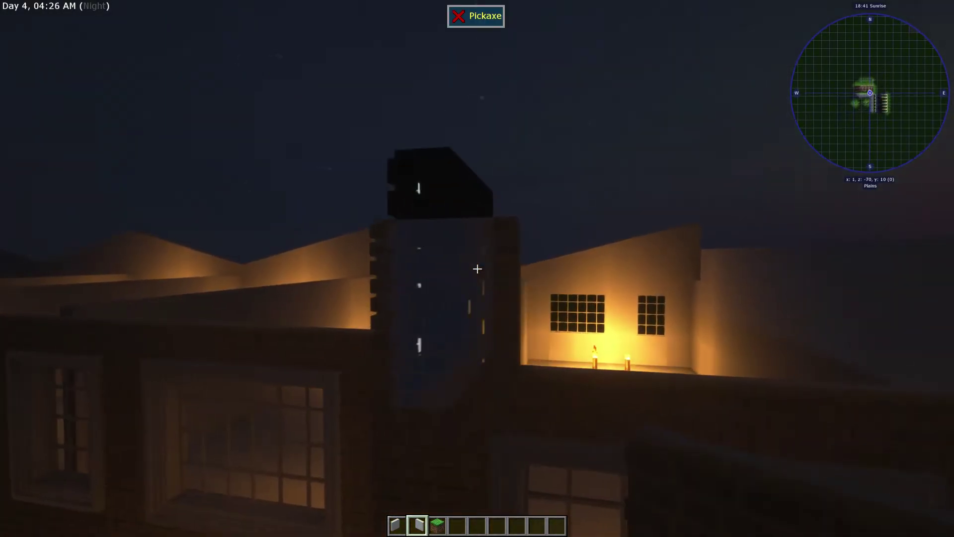
scroll(478, 269, down, 1)
scroll(477, 269, down, 1)
key(w)
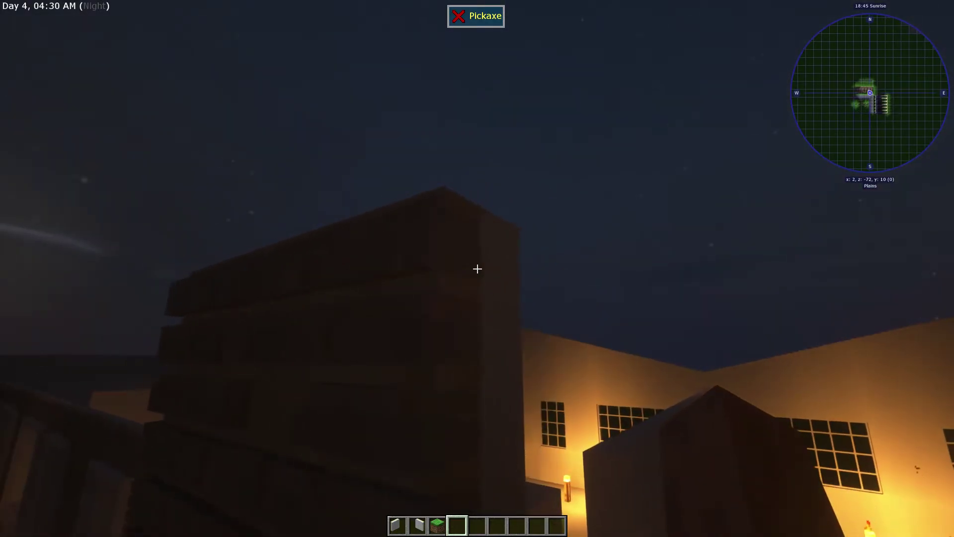
Turn toward the sunset and face the dark brick wall up close.
key(w)
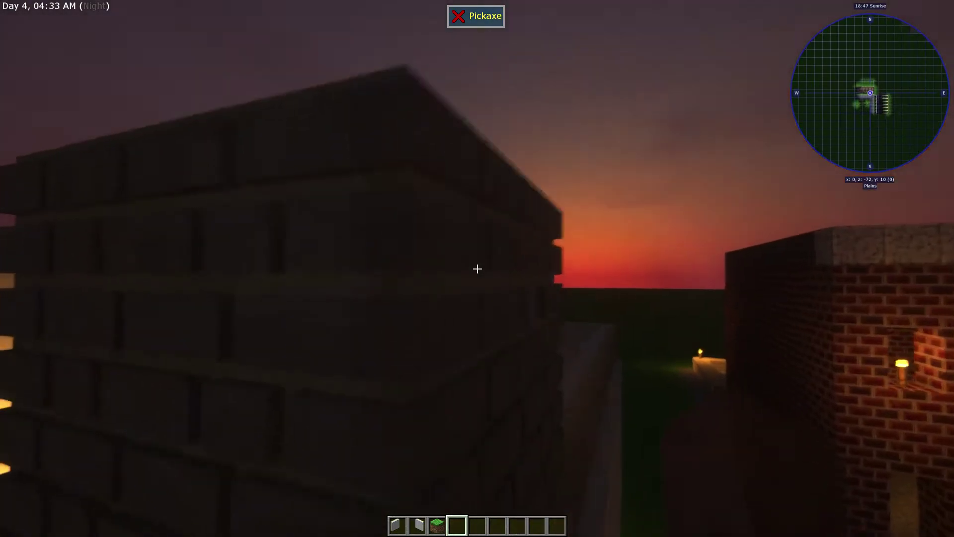
key(w)
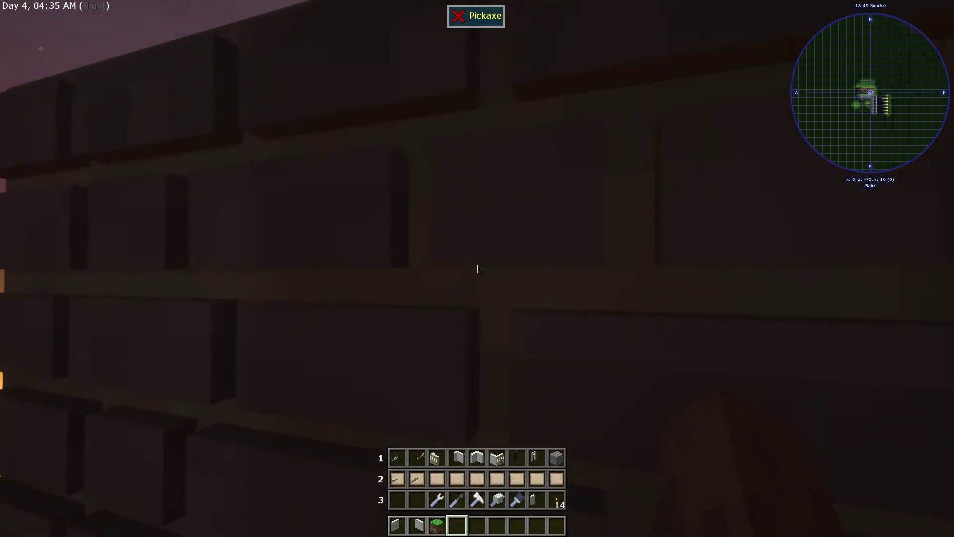
scroll(478, 268, down, 1)
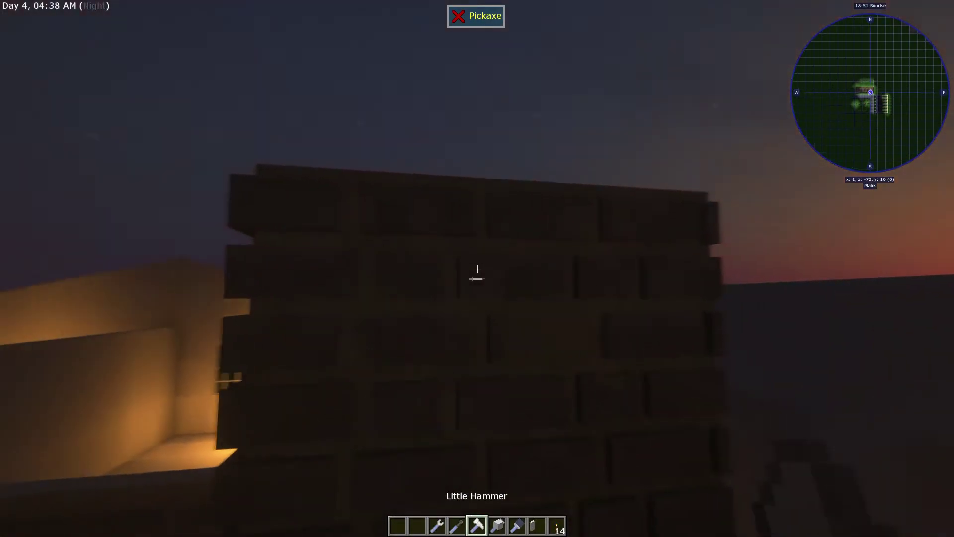
scroll(477, 269, down, 1)
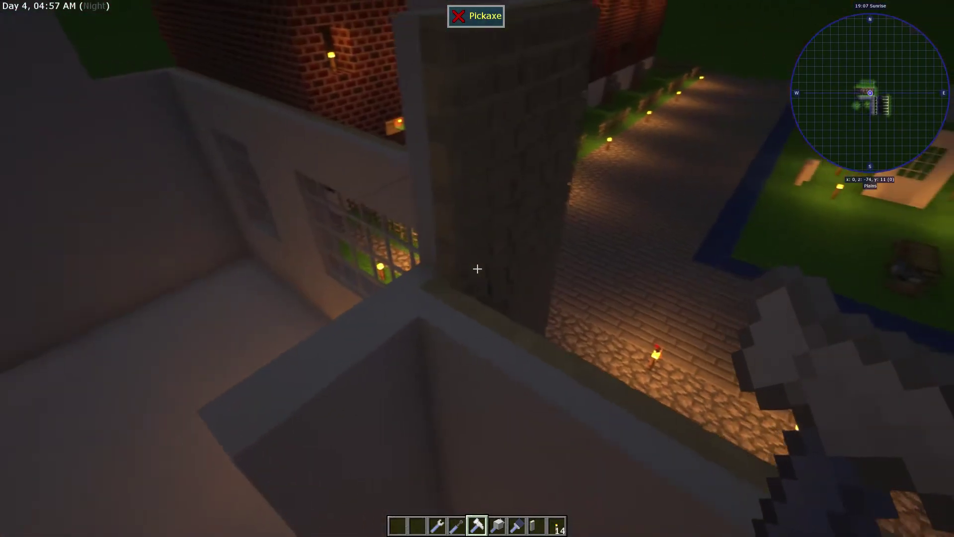
scroll(477, 268, down, 1)
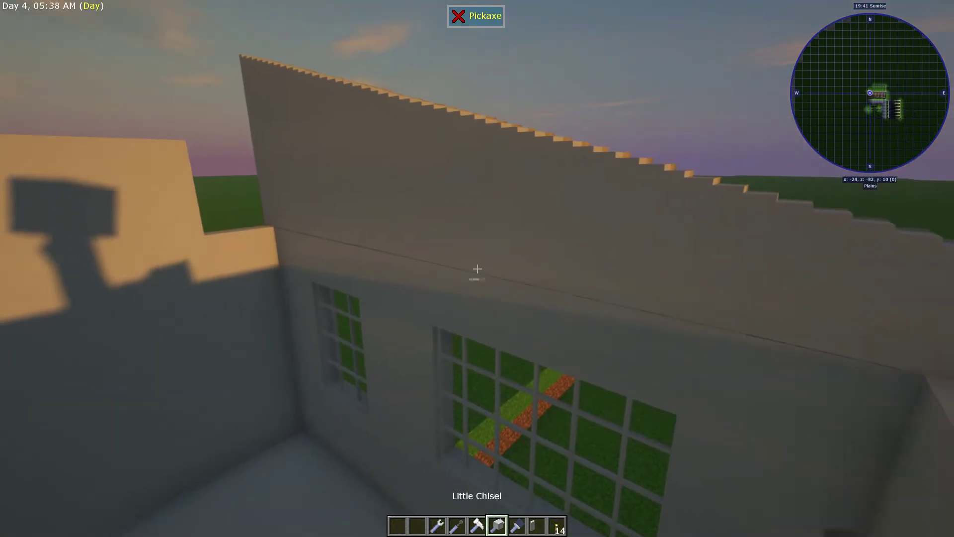
scroll(478, 269, down, 1)
scroll(477, 269, up, 1)
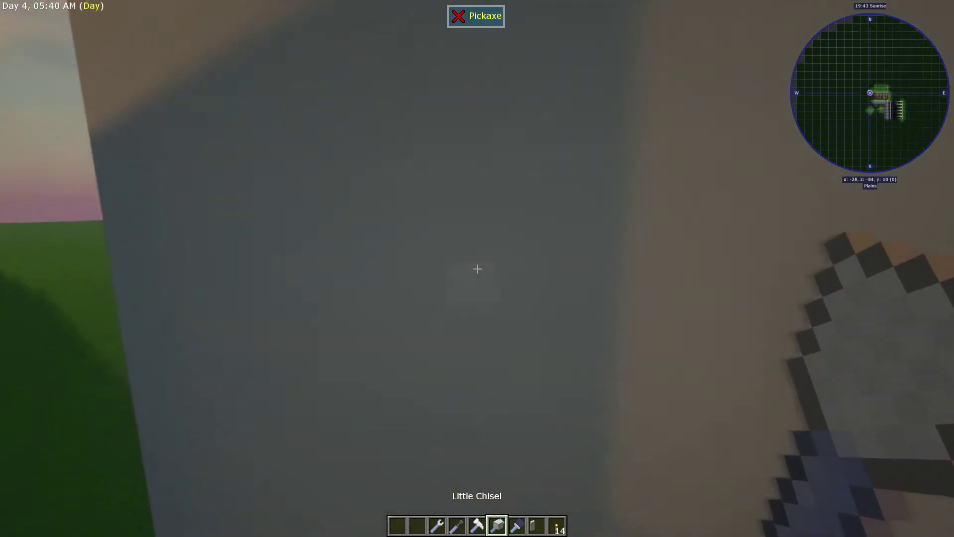
Set the Little Chisel shape to 'wall' in White Concrete and double-check the settings.
key(c)
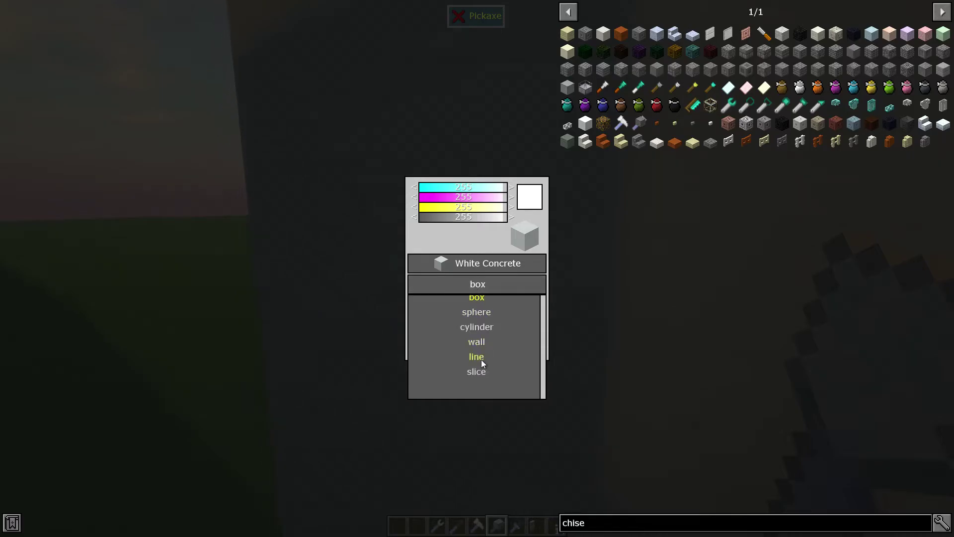
click(477, 344)
key(Escape)
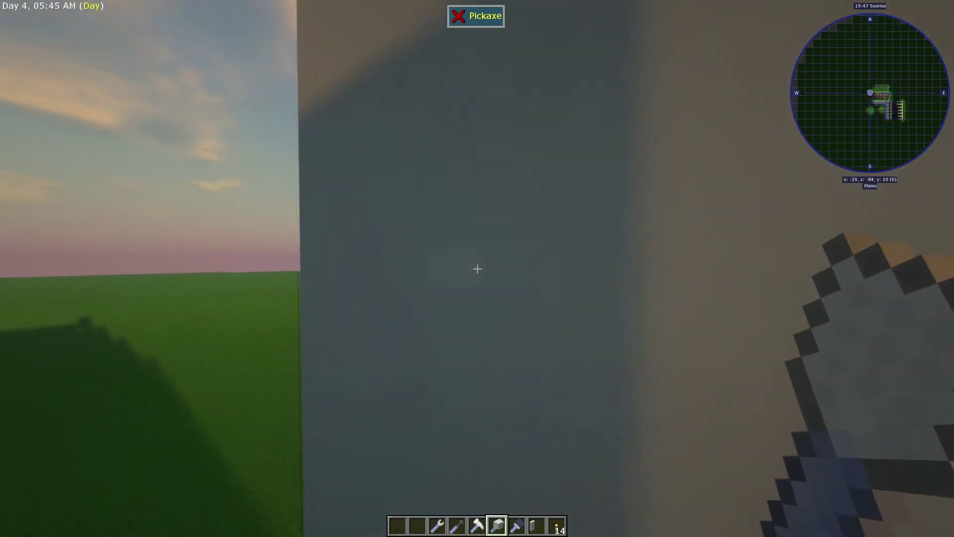
key(c)
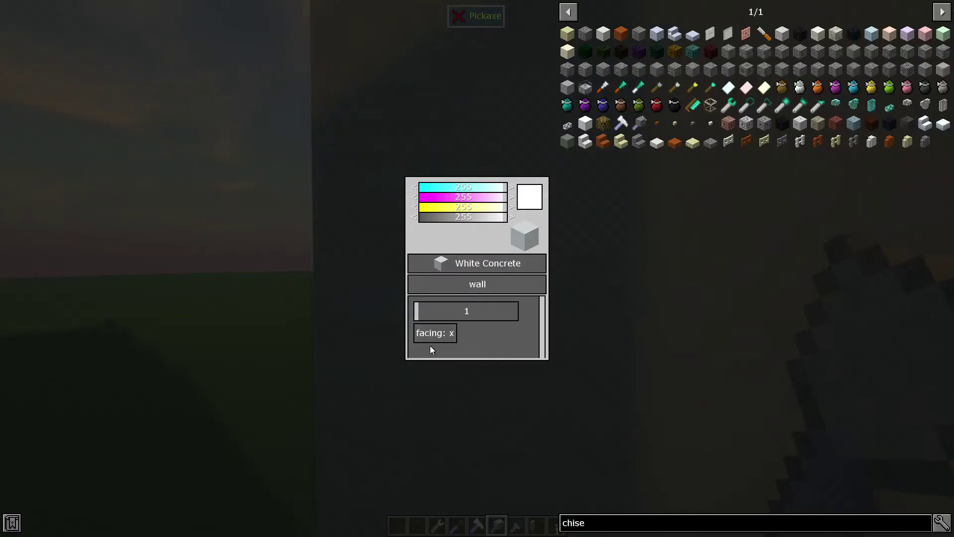
key(Escape)
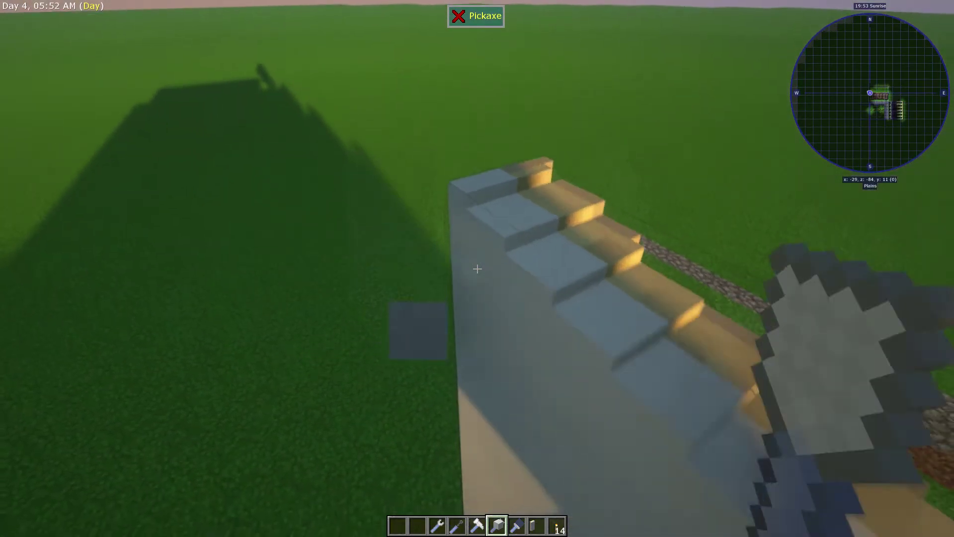
Follow the long white concrete wall's stepped top edge and show the extra tool rows.
key(w)
key(w)
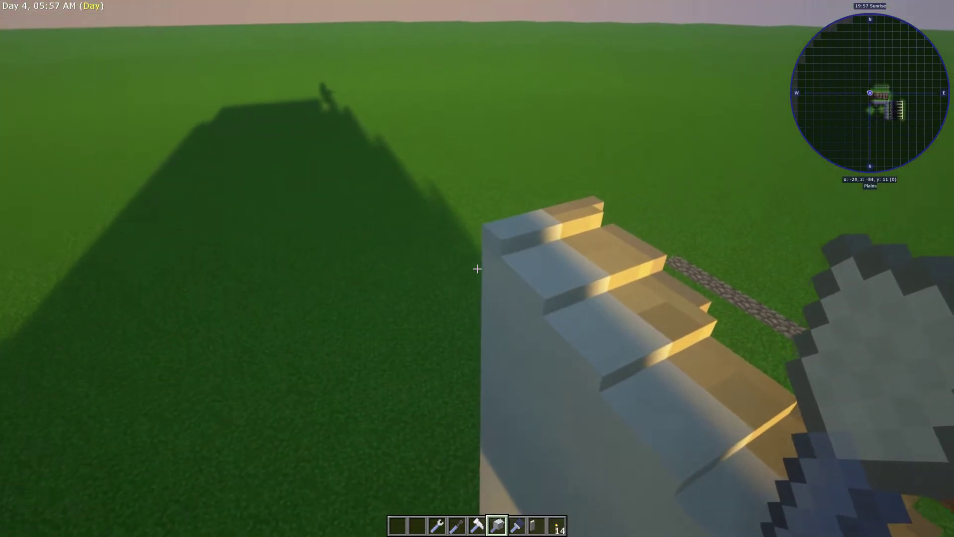
key(w)
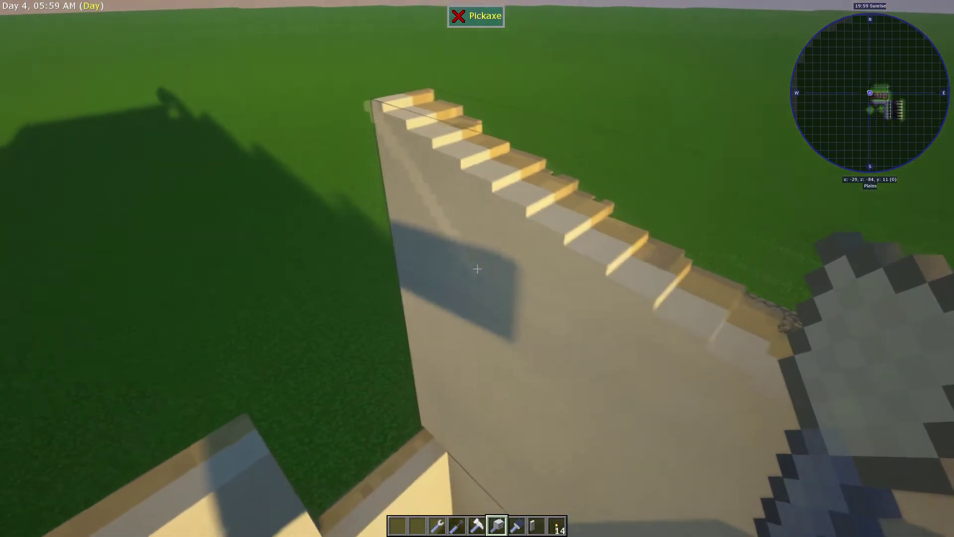
key(w)
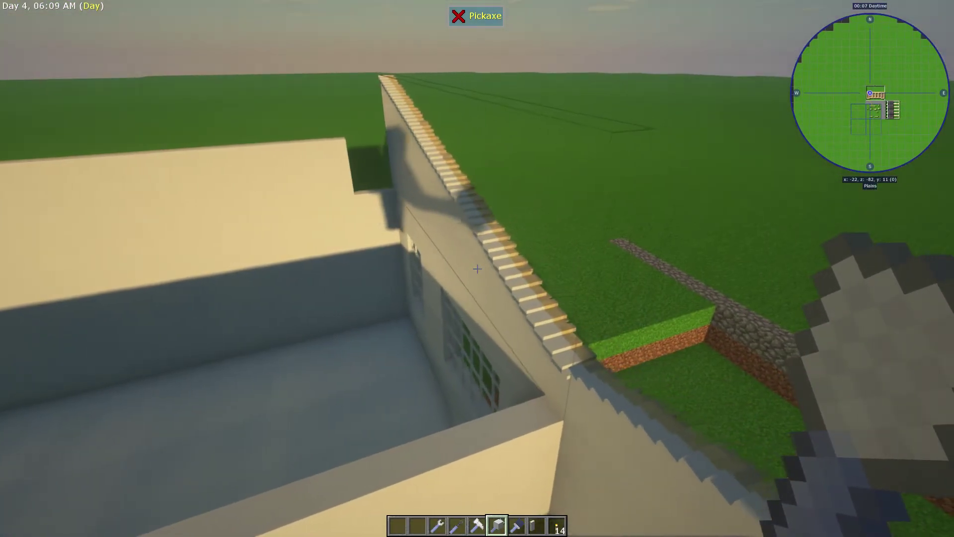
key(alt)
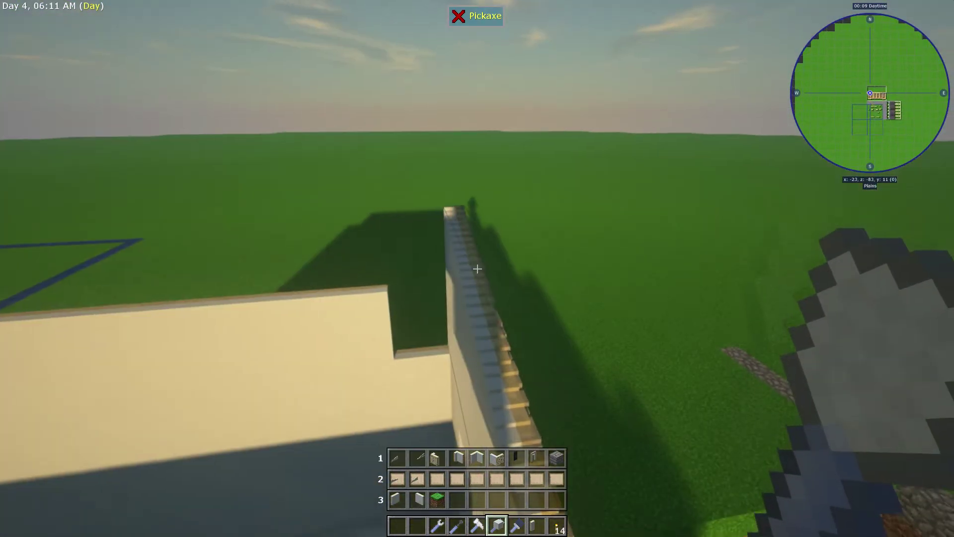
key(w)
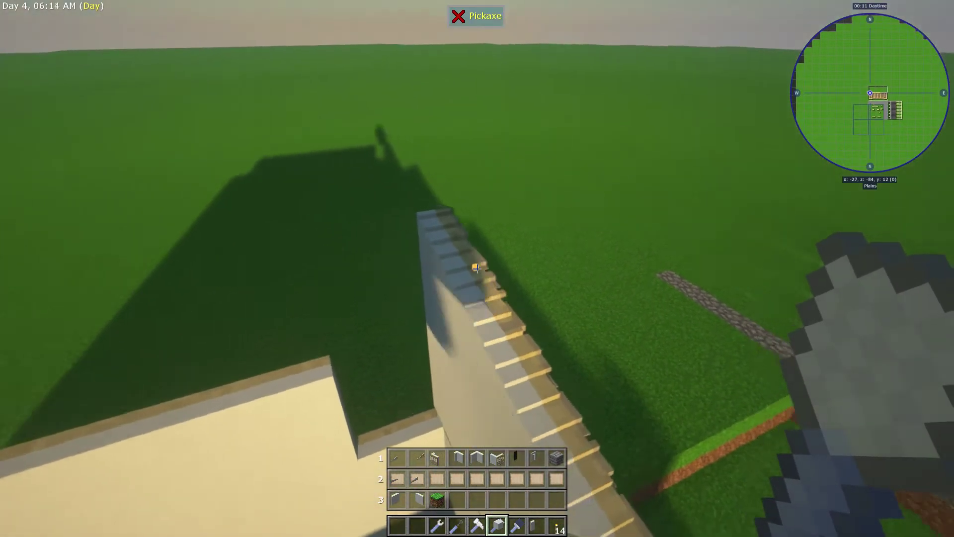
key(w)
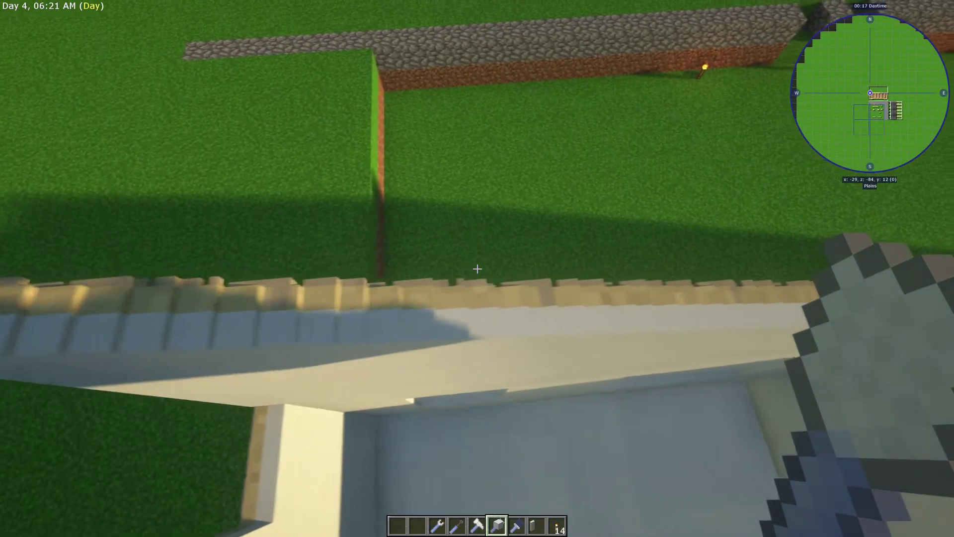
key(w)
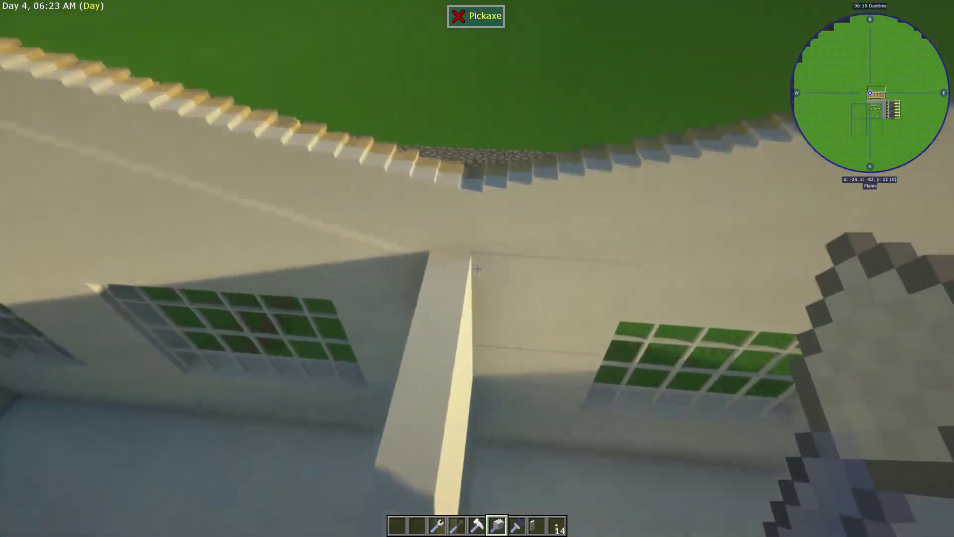
key(w)
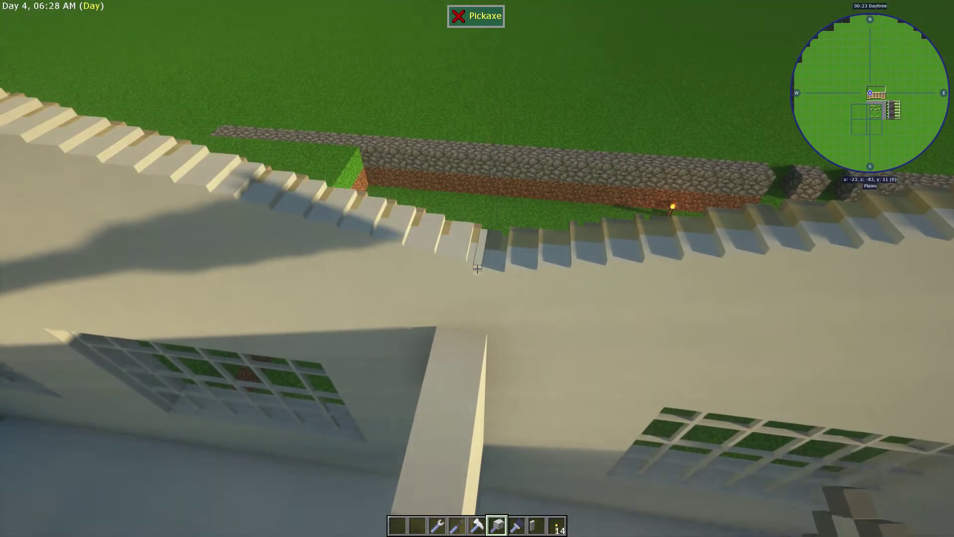
click(478, 268)
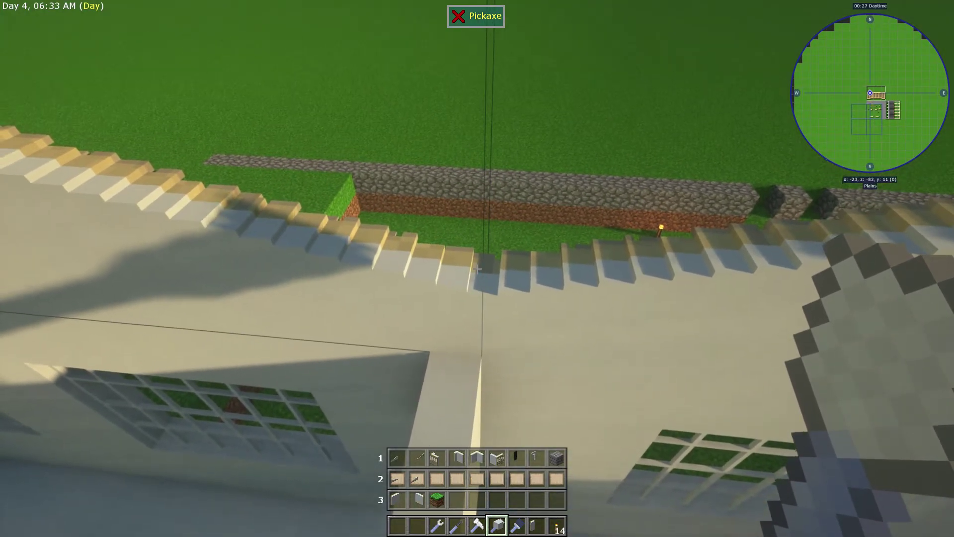
key(w)
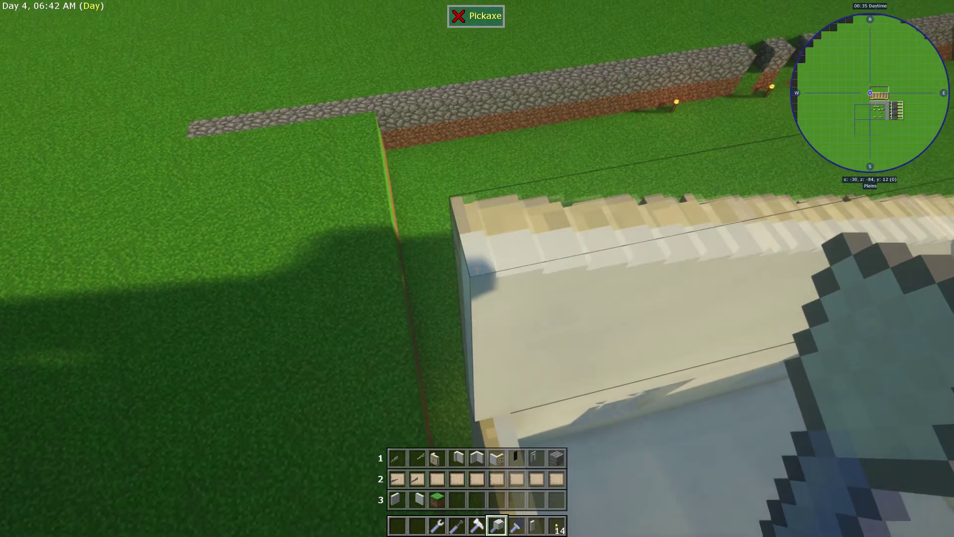
key(w)
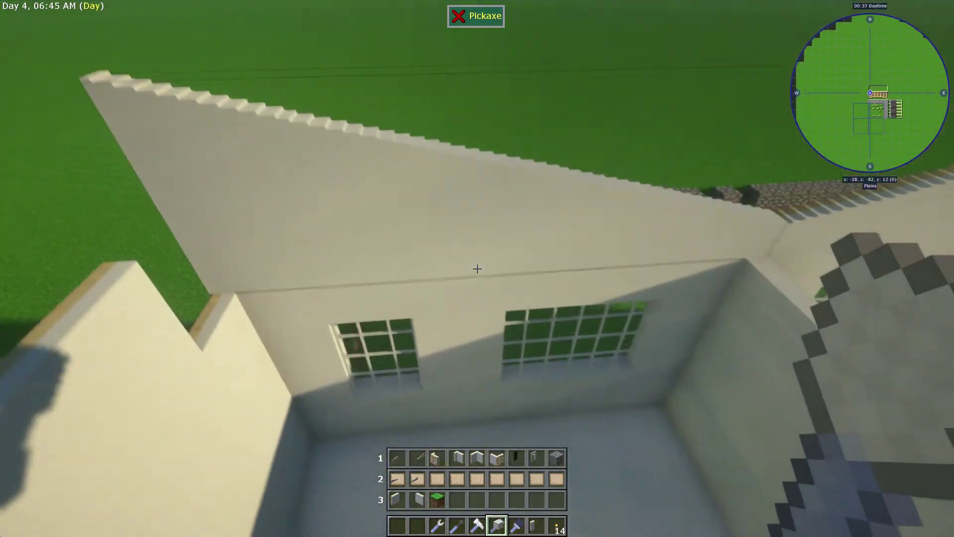
key(space)
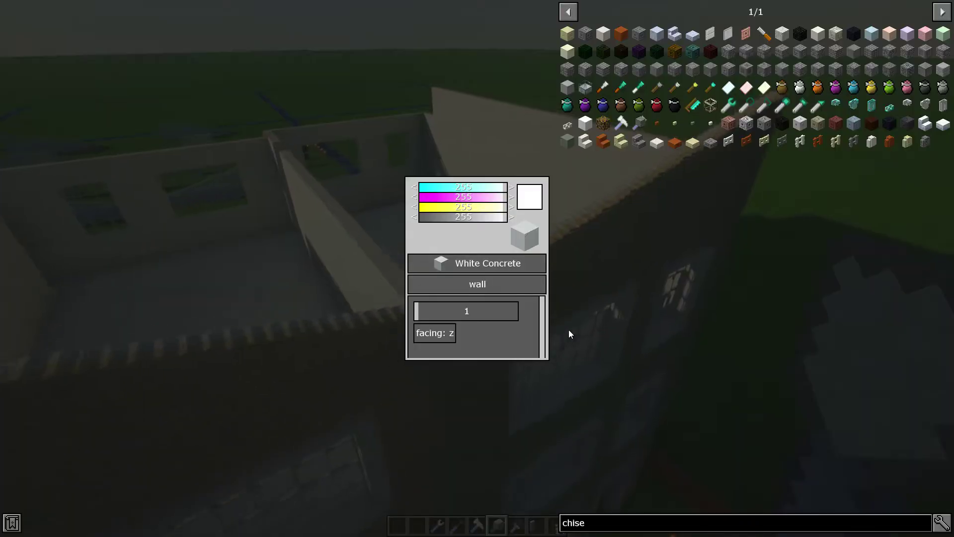
scroll(519, 309, down, 2)
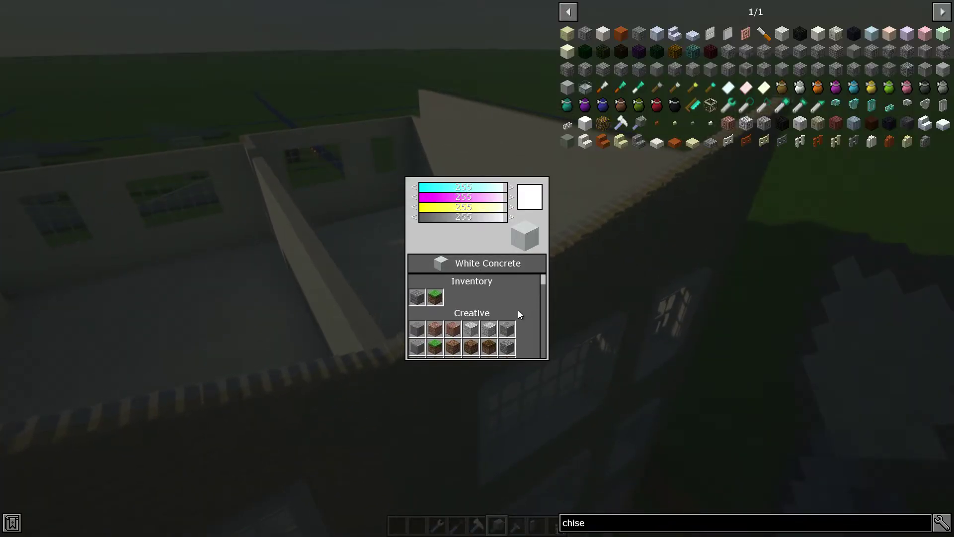
scroll(522, 308, down, 2)
scroll(524, 306, down, 2)
scroll(524, 307, down, 2)
scroll(504, 299, down, 2)
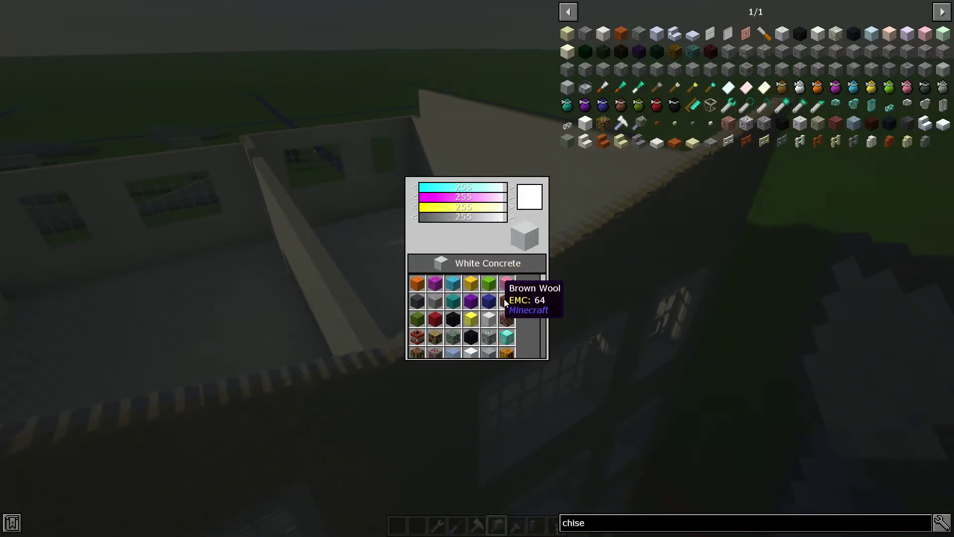
scroll(515, 297, up, 5)
scroll(514, 296, up, 3)
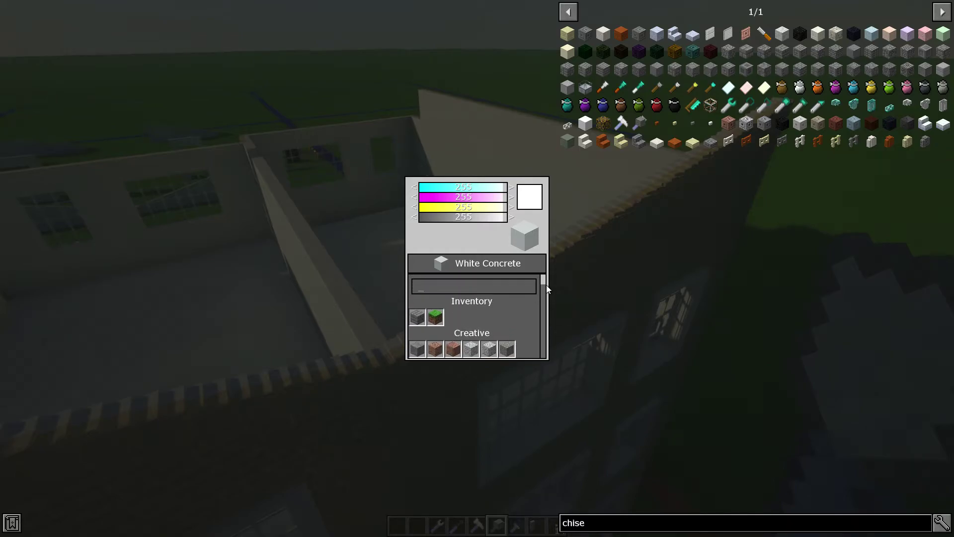
drag(546, 284, 543, 291)
scroll(543, 291, down, 3)
scroll(543, 290, down, 3)
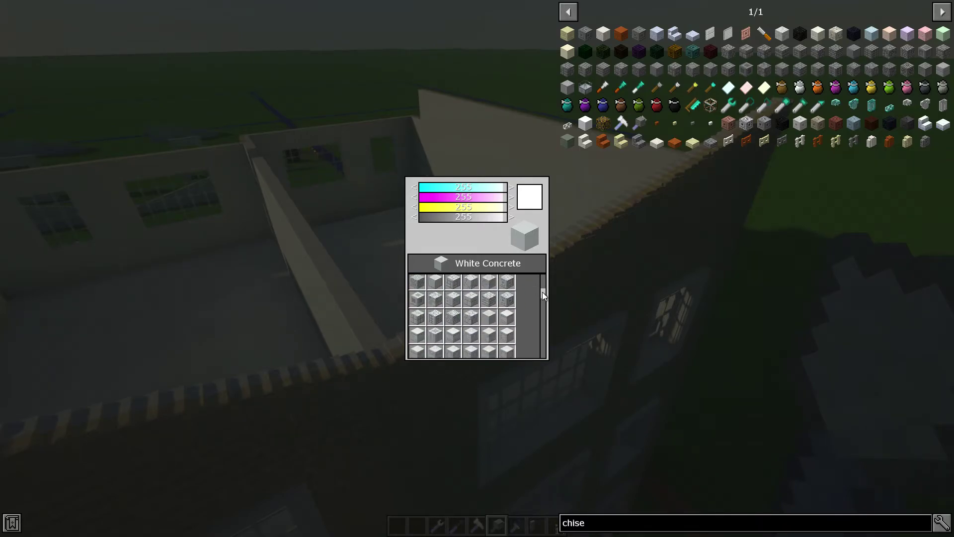
scroll(543, 291, down, 3)
scroll(542, 292, down, 2)
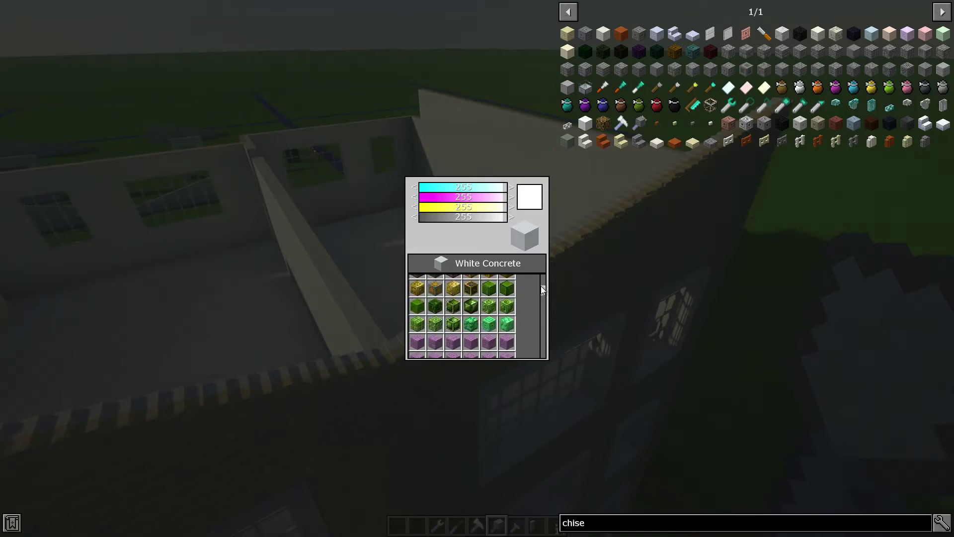
scroll(541, 281, down, 2)
scroll(542, 284, down, 2)
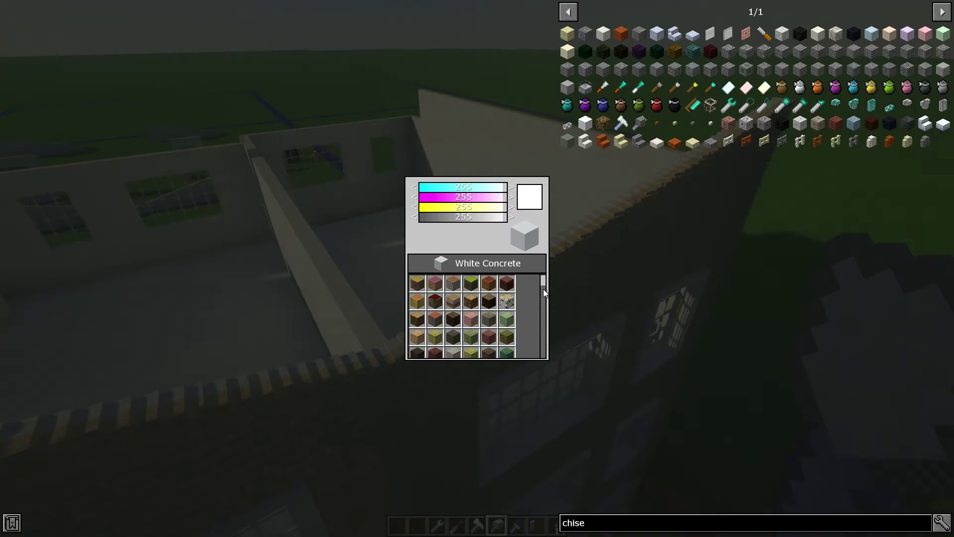
scroll(503, 331, down, 2)
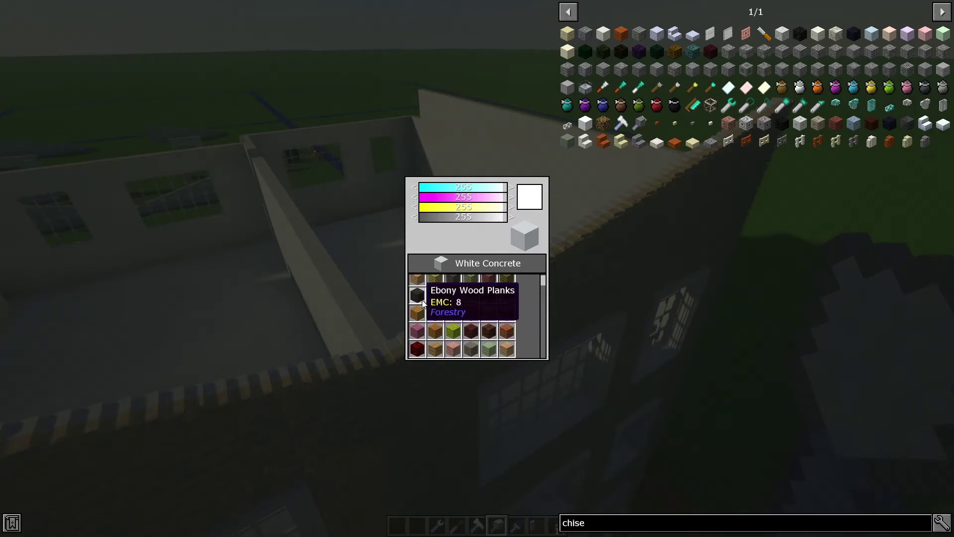
scroll(473, 314, down, 2)
scroll(515, 315, down, 1)
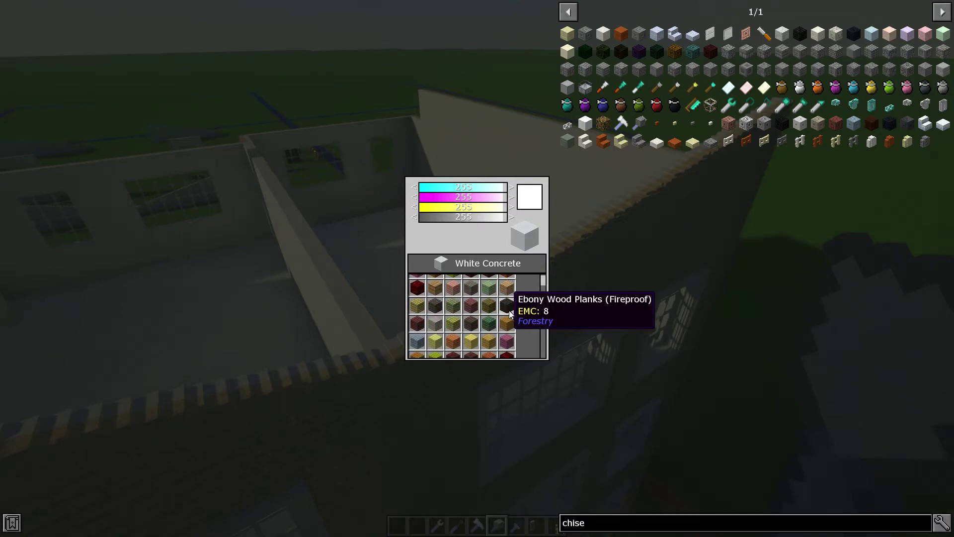
scroll(510, 312, down, 2)
scroll(505, 313, down, 2)
scroll(506, 313, down, 1)
scroll(505, 314, down, 2)
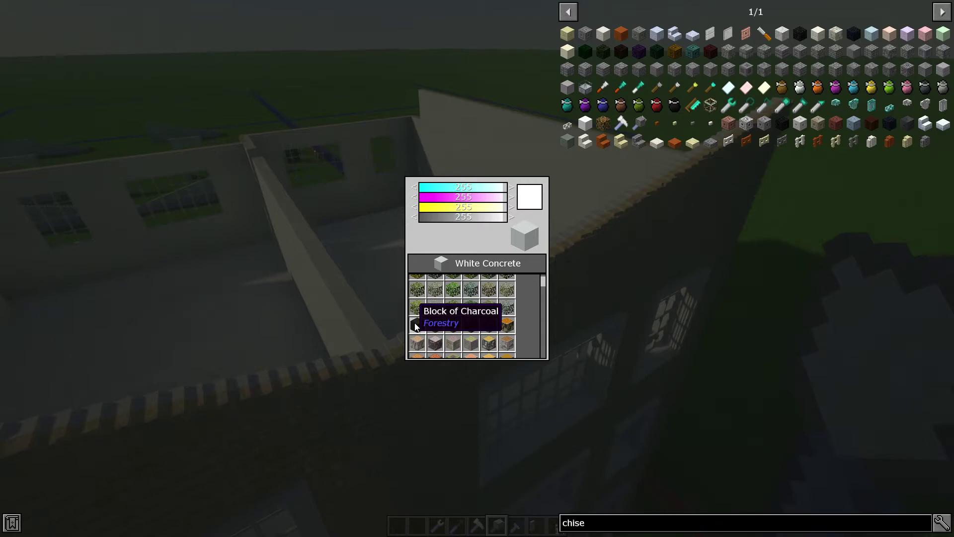
scroll(420, 314, down, 1)
Pick Block of Charcoal as the chisel material and close the block picker.
click(420, 313)
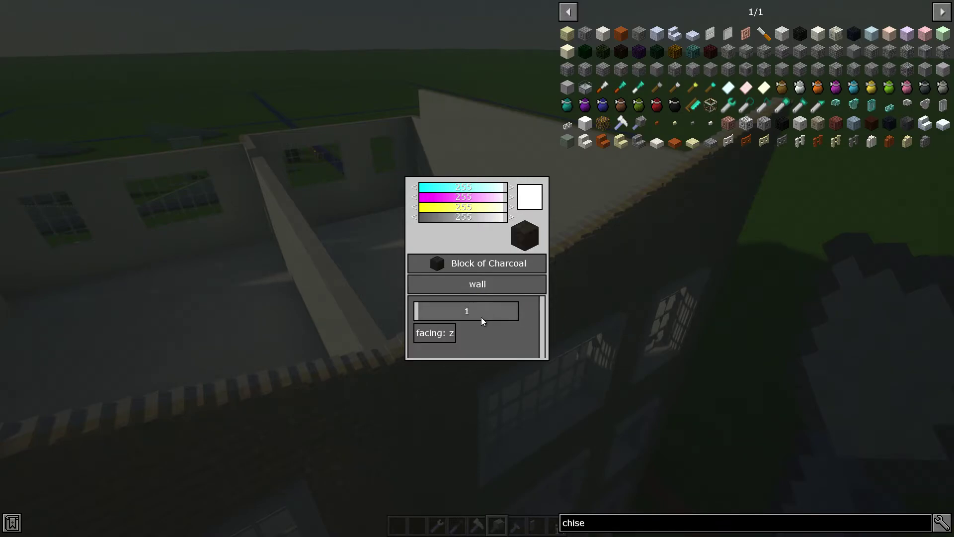
key(Escape)
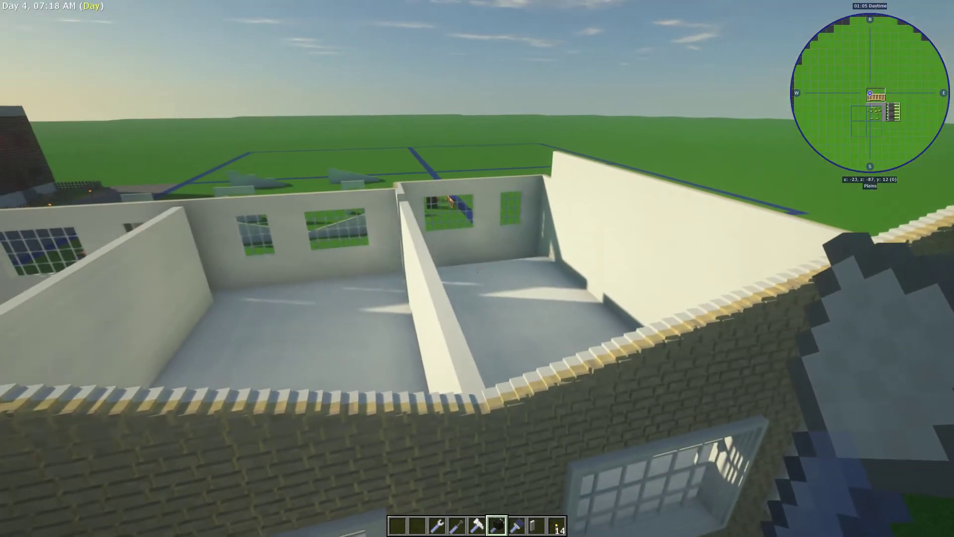
Fly over the white building and place the Multi-Tile-Structure on the white wall top.
key(w)
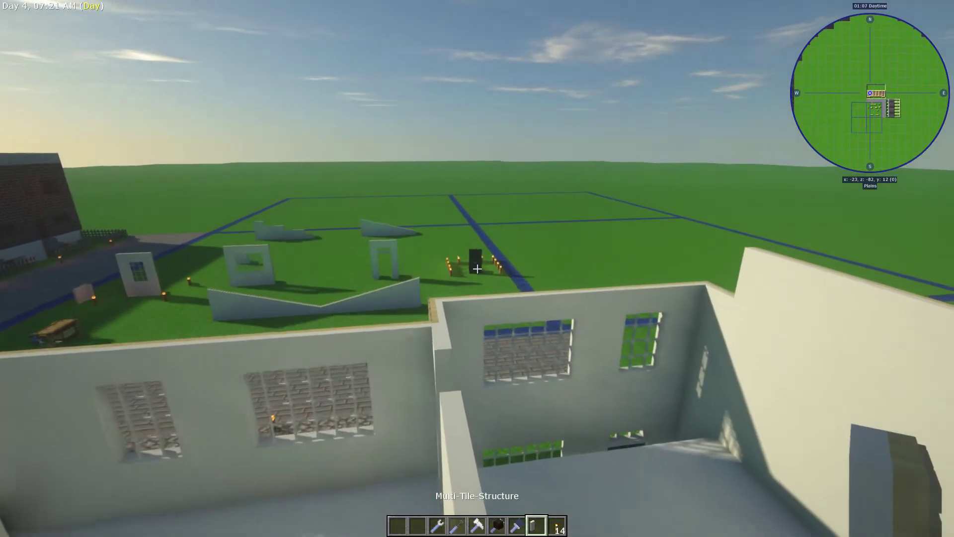
key(c)
key(Escape)
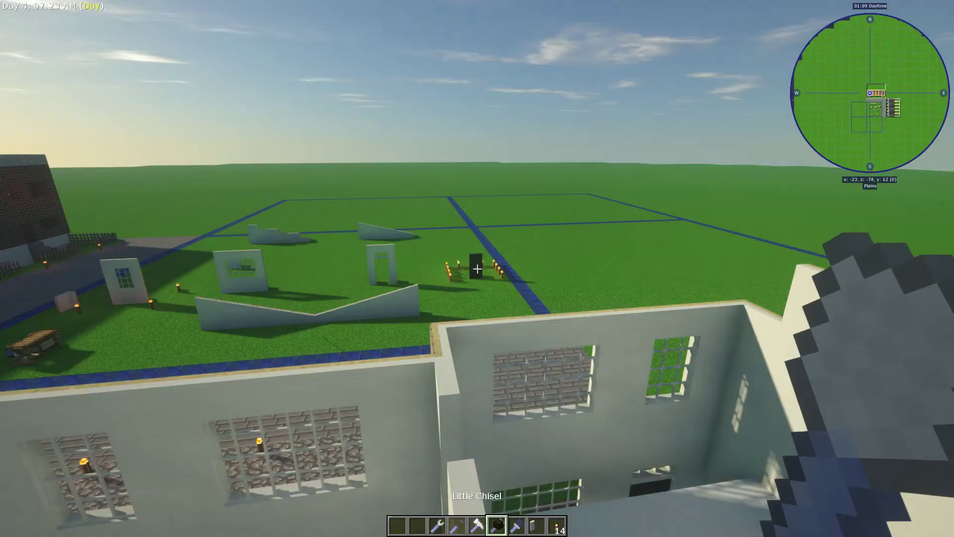
key(w)
key(shift)
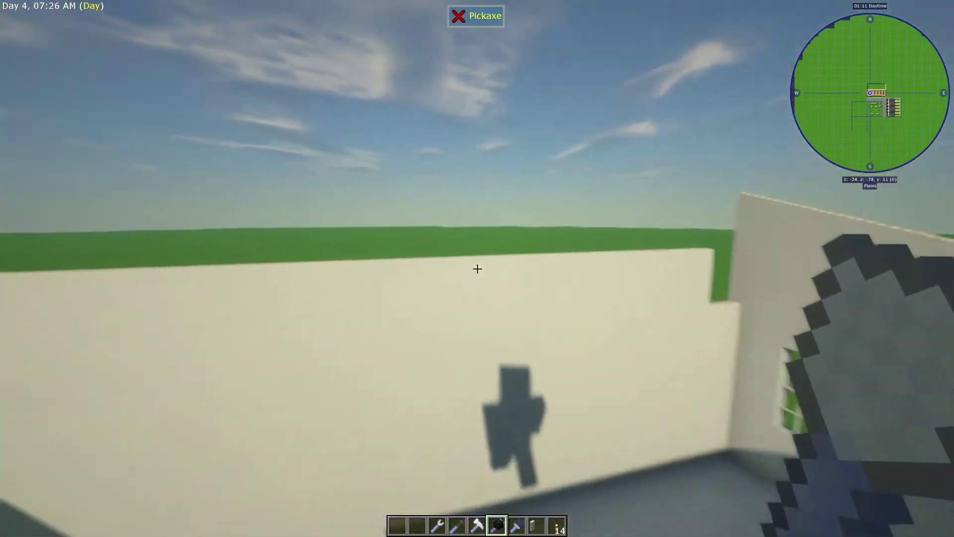
key(space)
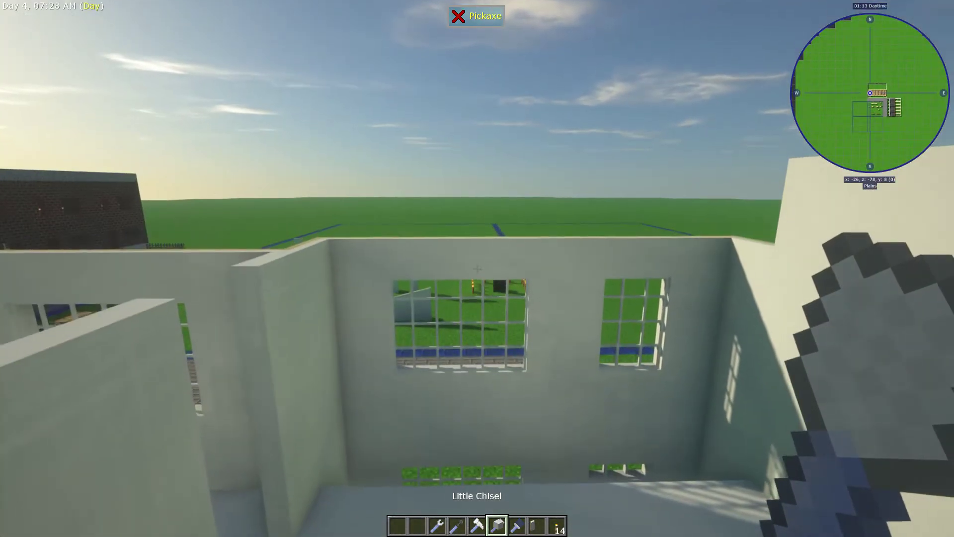
scroll(477, 269, up, 2)
scroll(477, 269, up, 3)
scroll(477, 268, down, 1)
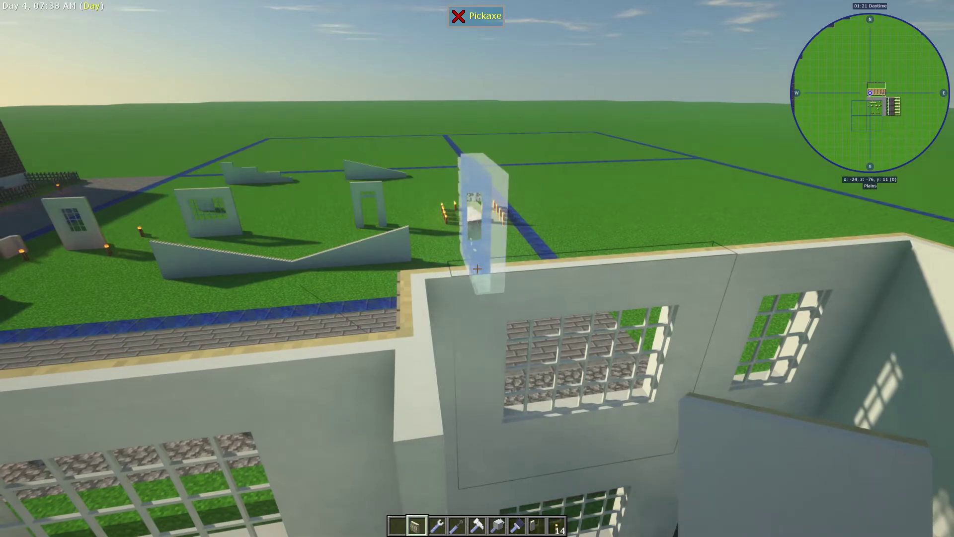
right_click(478, 268)
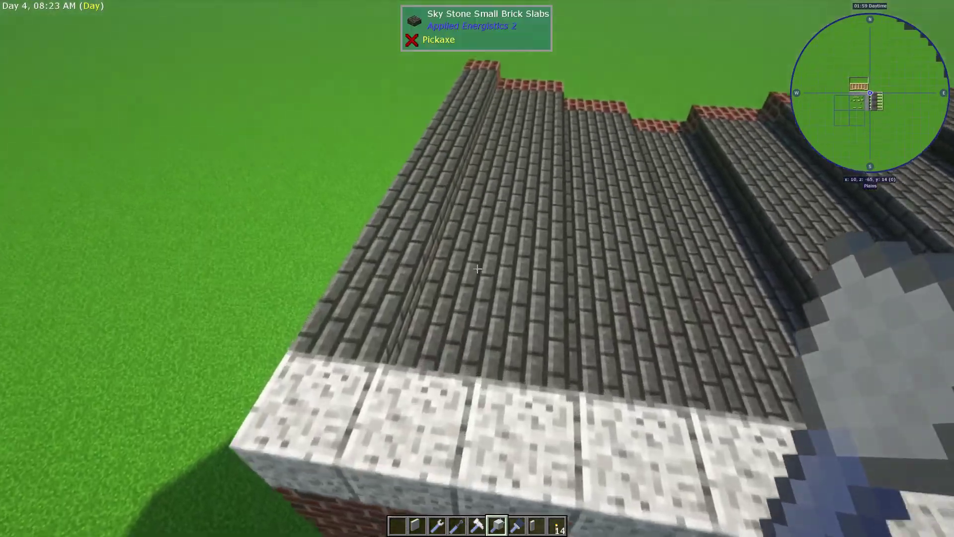
Pick Sky Stone Small Brick Slabs from the terrace roof and reselect the Little Chisel.
key(1)
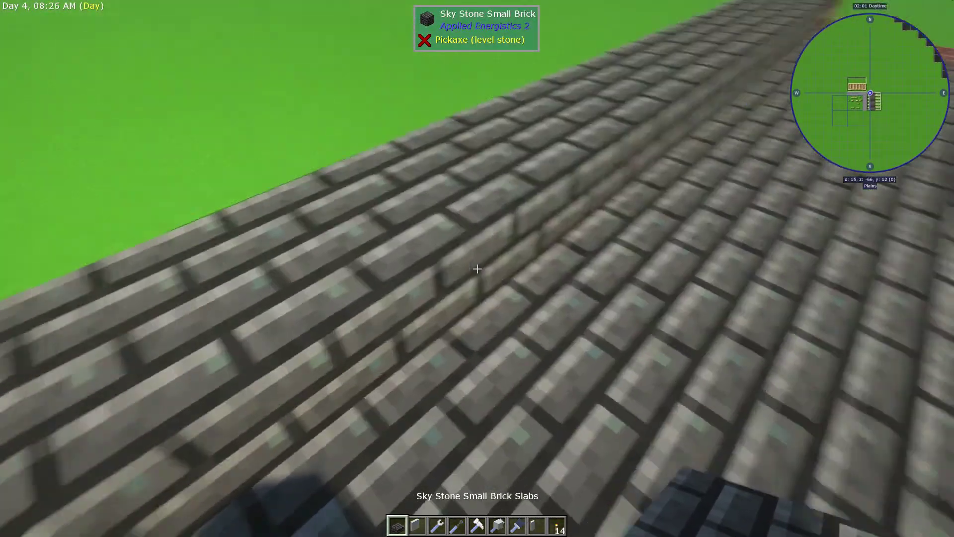
key(1)
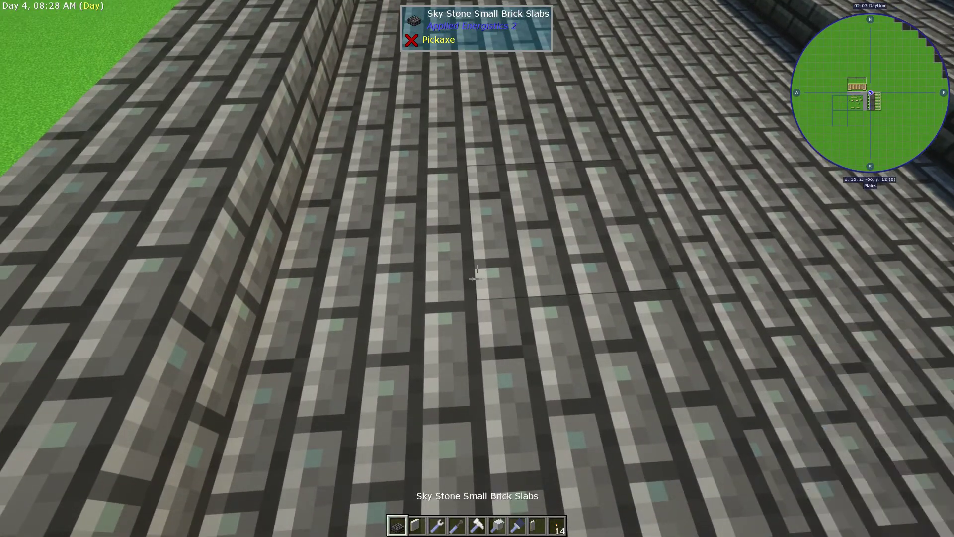
key(6)
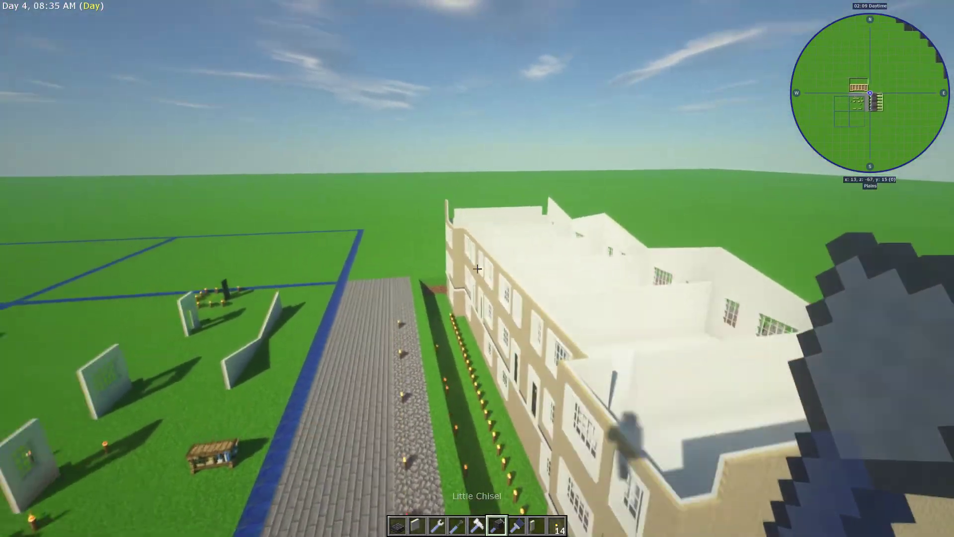
Fly back along the white building and down to its sandstone-trimmed gable wall.
key(w)
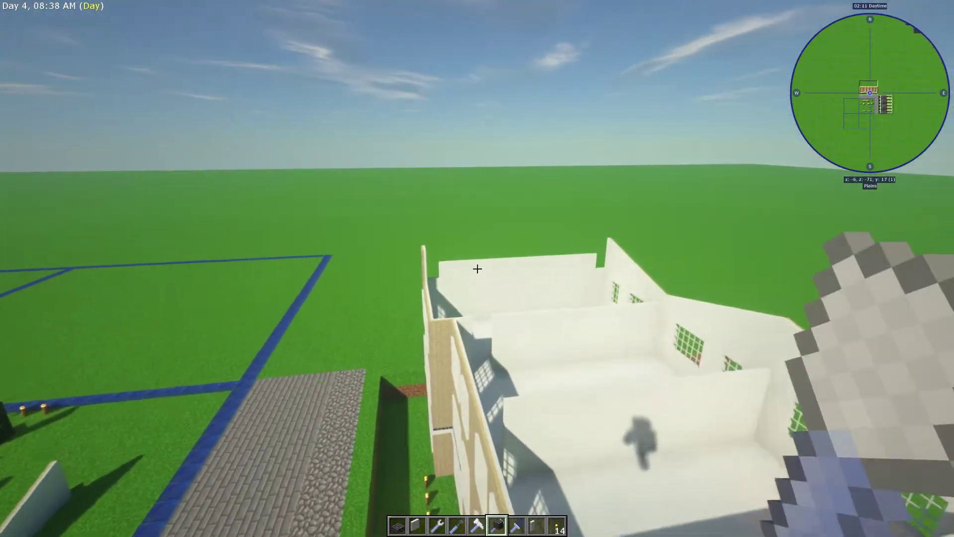
key(w)
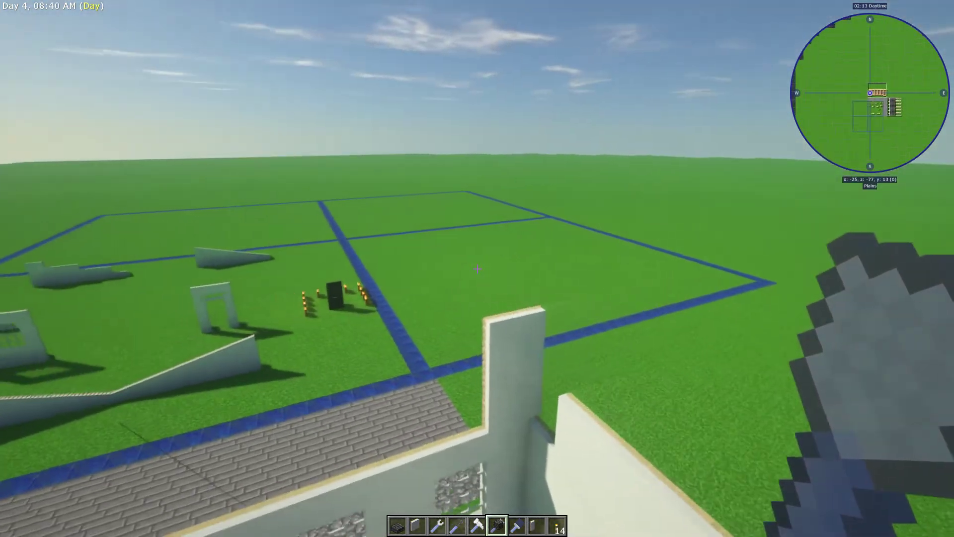
key(w)
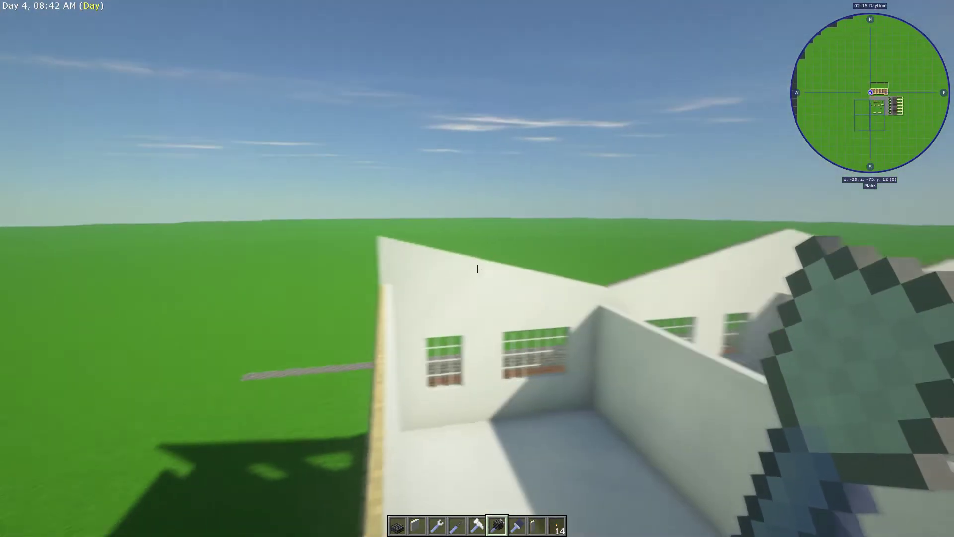
key(w)
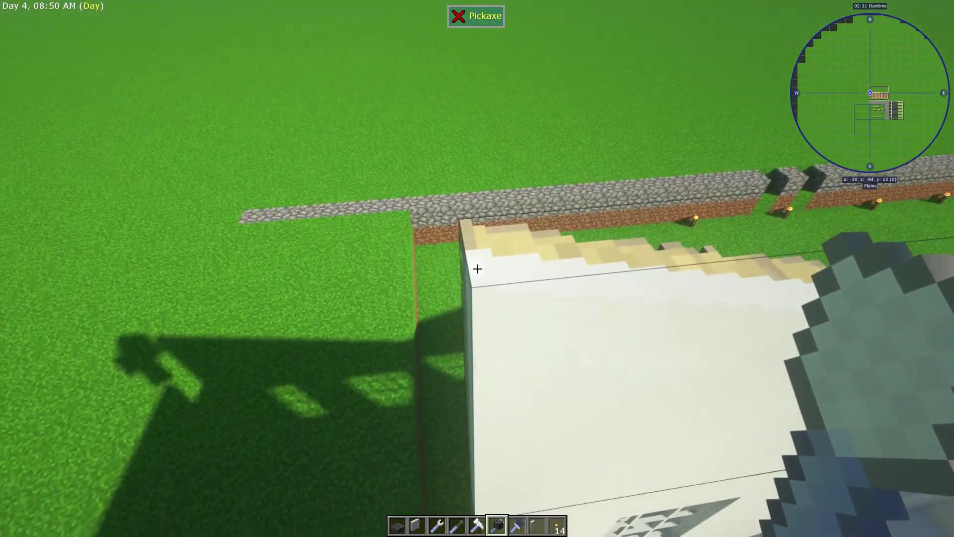
key(space)
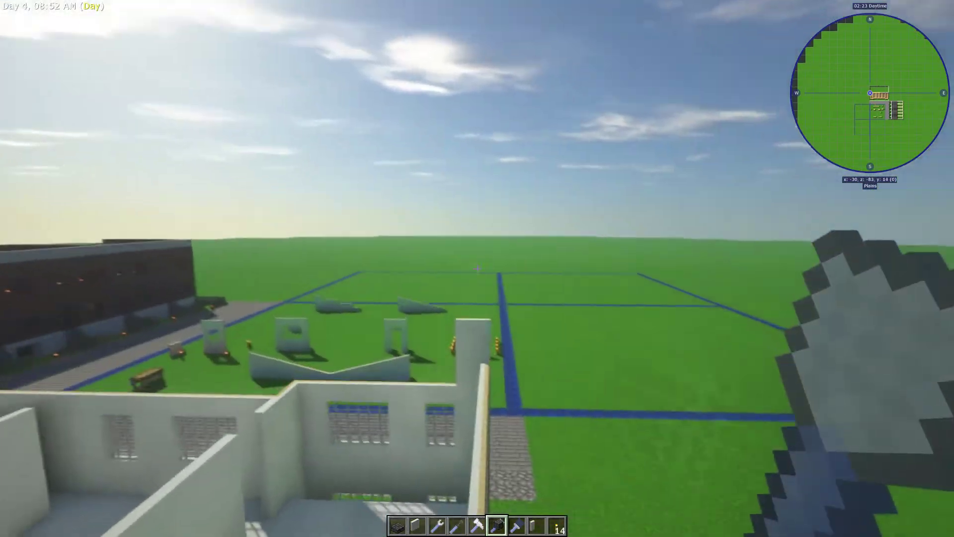
key(w)
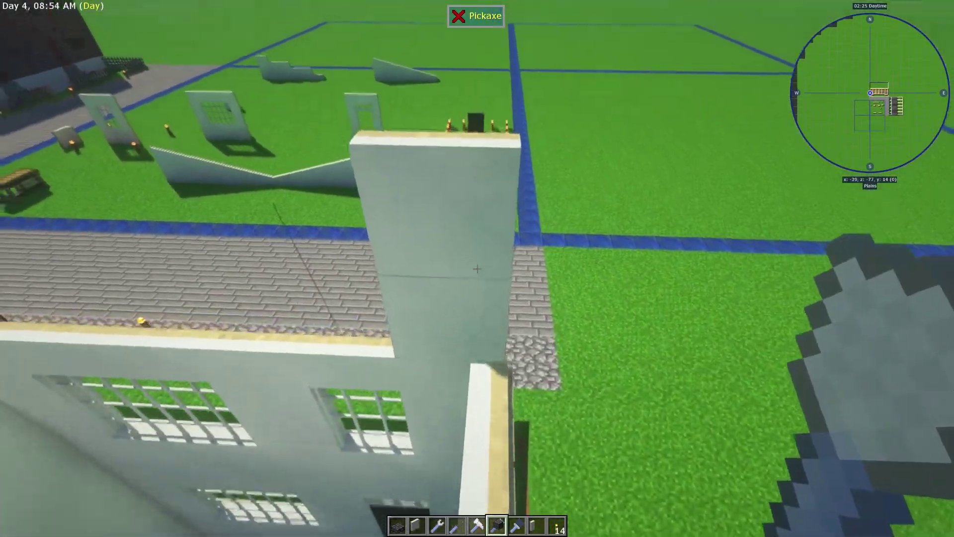
key(w)
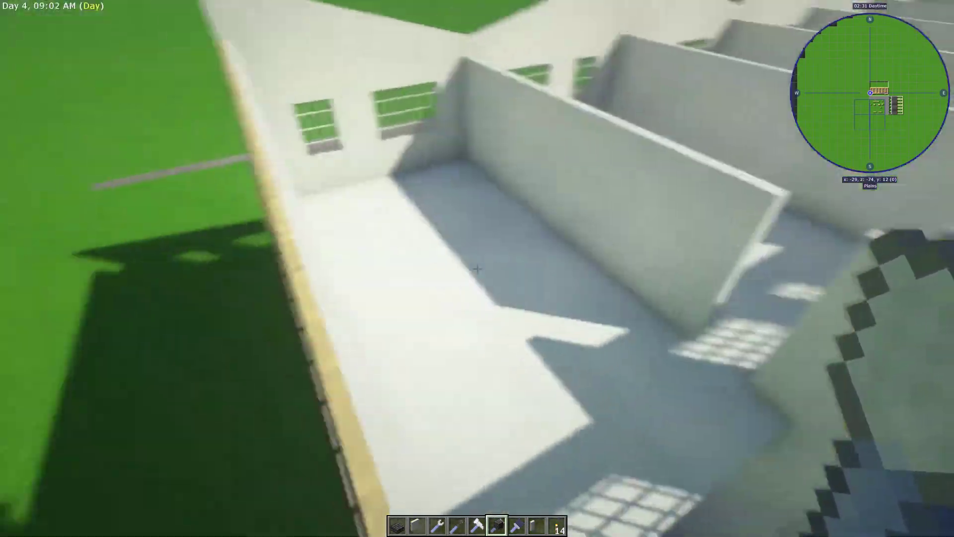
Lay Sky Stone Small Brick Slabs along the white building's roof slope, viewing it from above.
key(w)
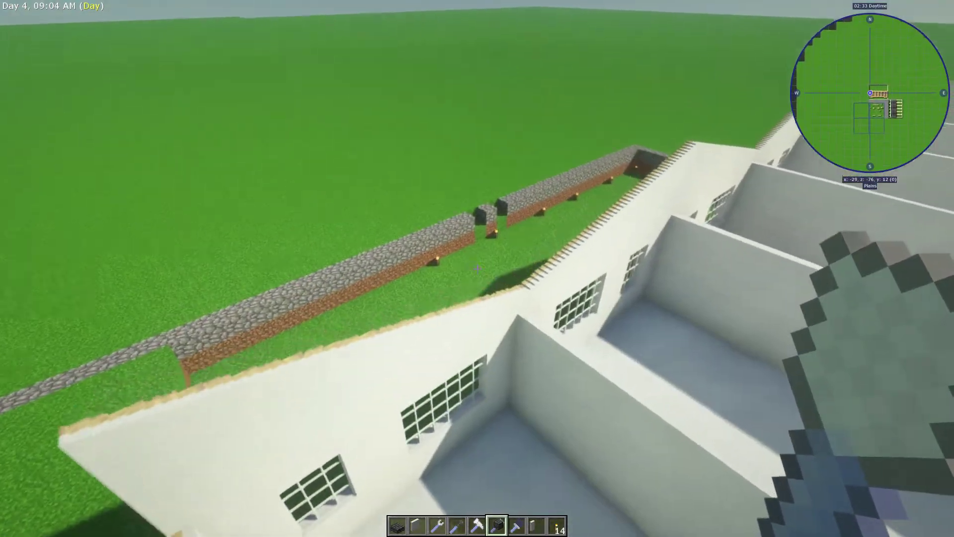
key(w)
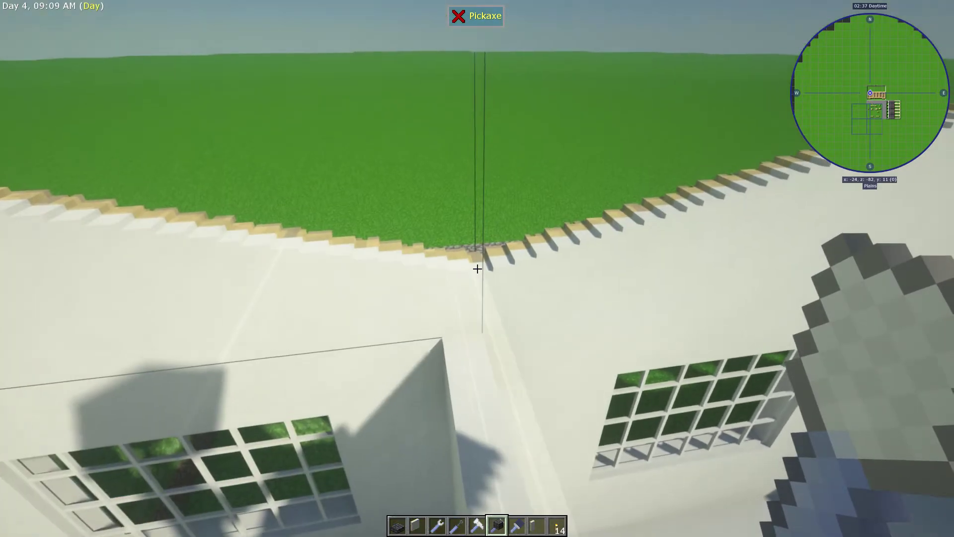
key(w)
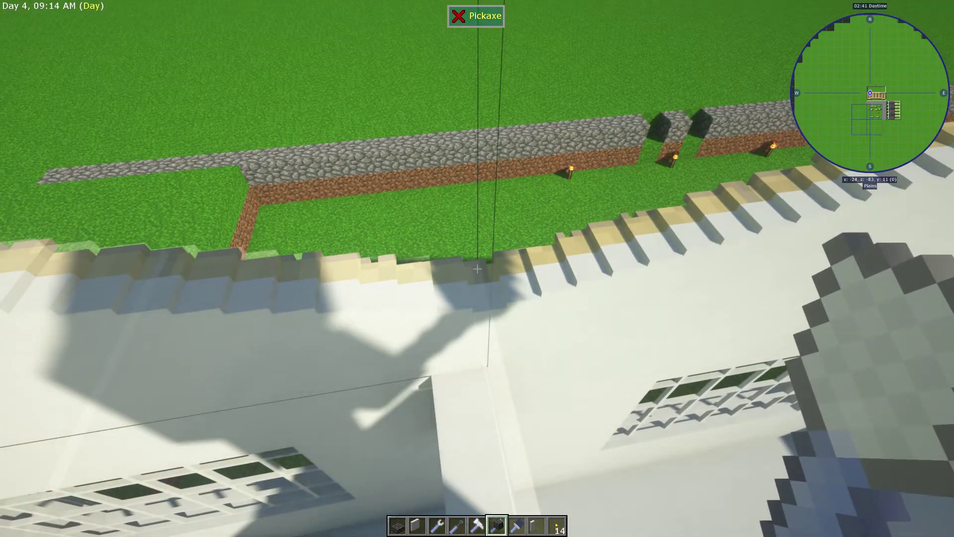
key(space)
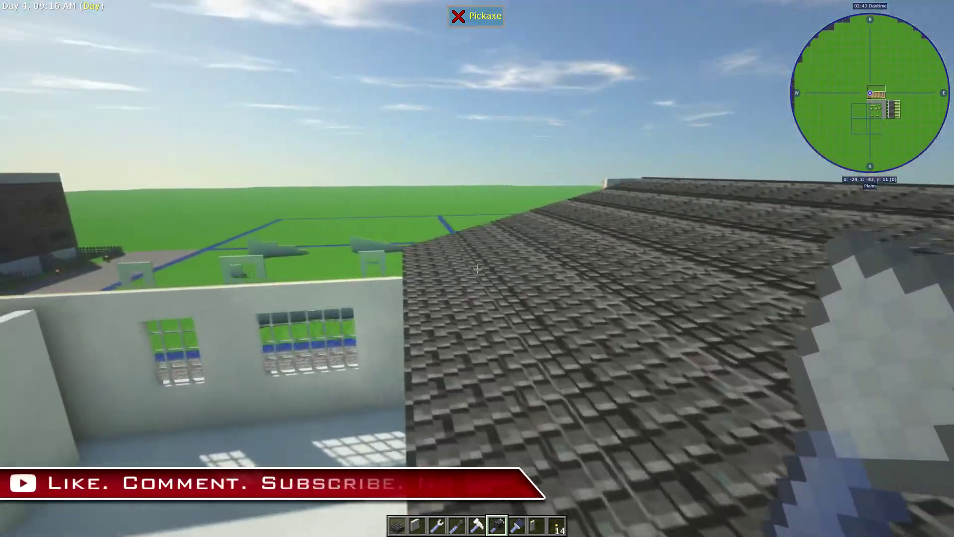
key(w)
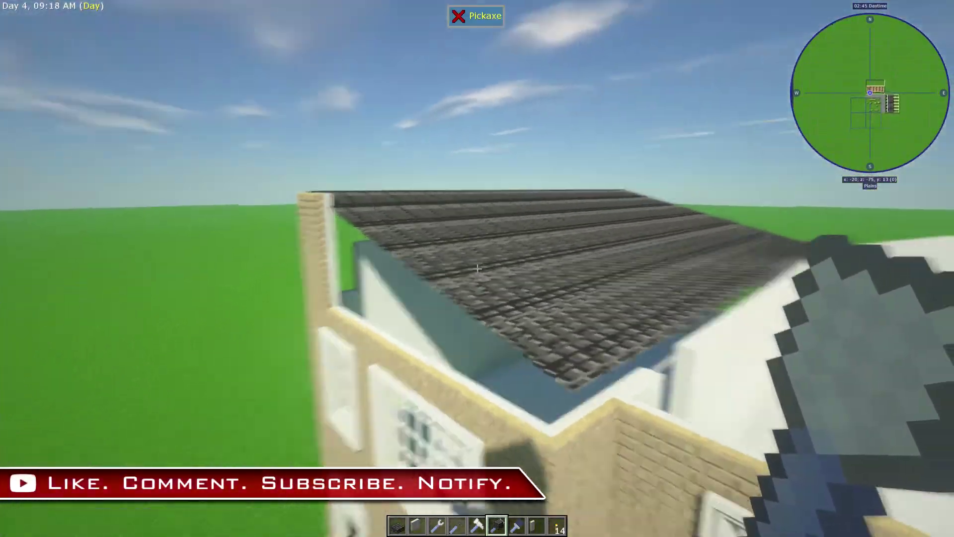
key(w)
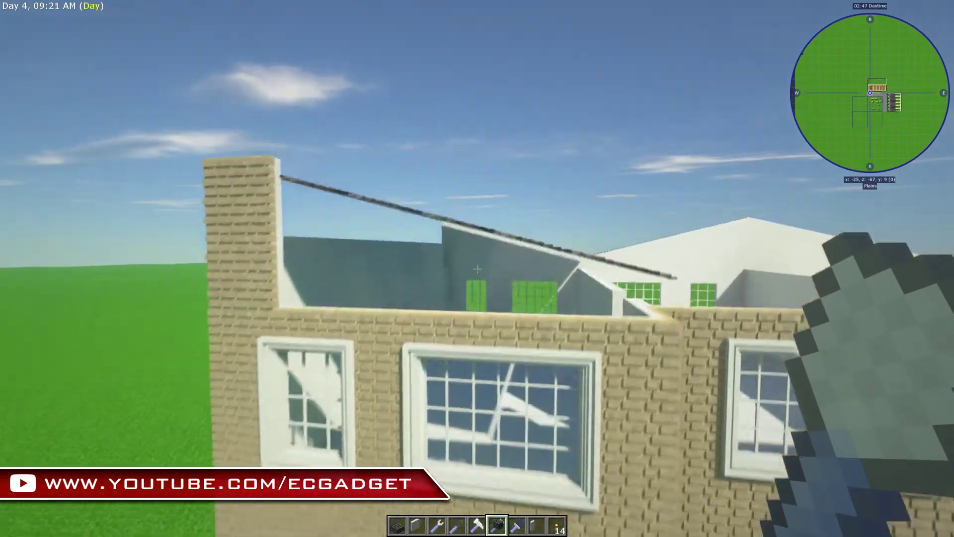
key(space)
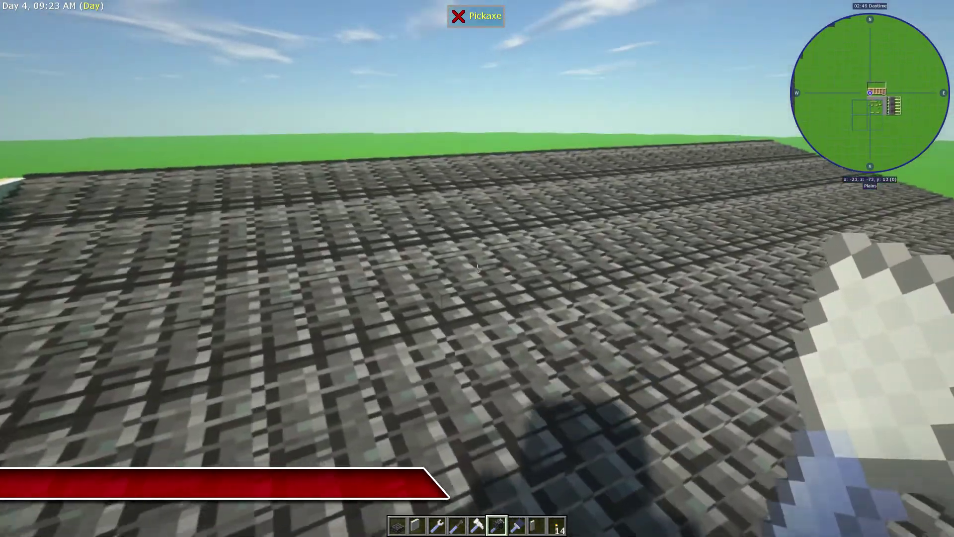
scroll(478, 269, down, 1)
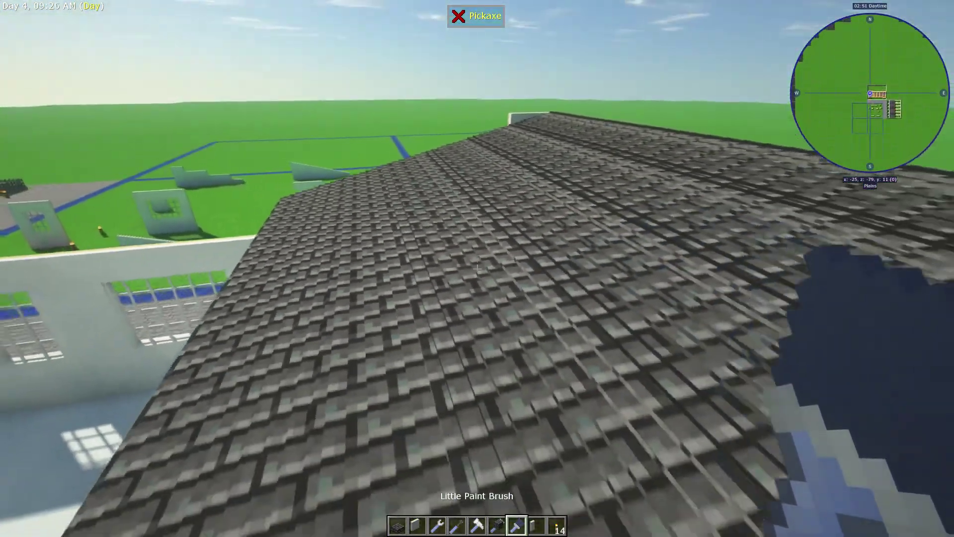
key(s)
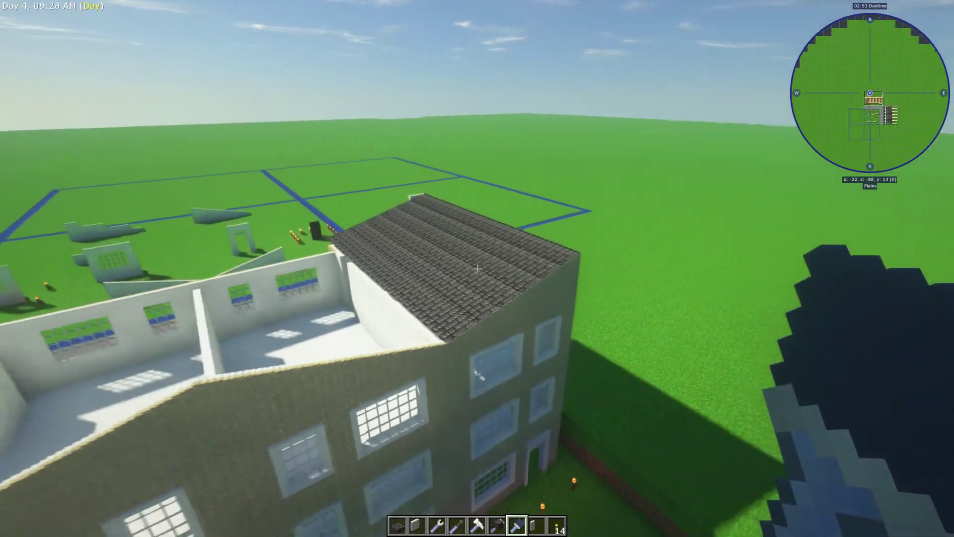
key(s)
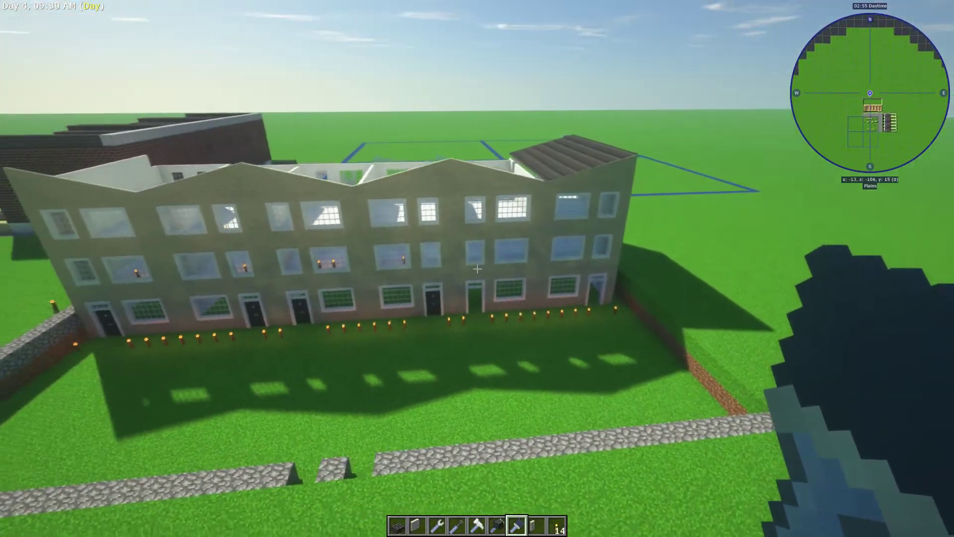
key(d)
key(w)
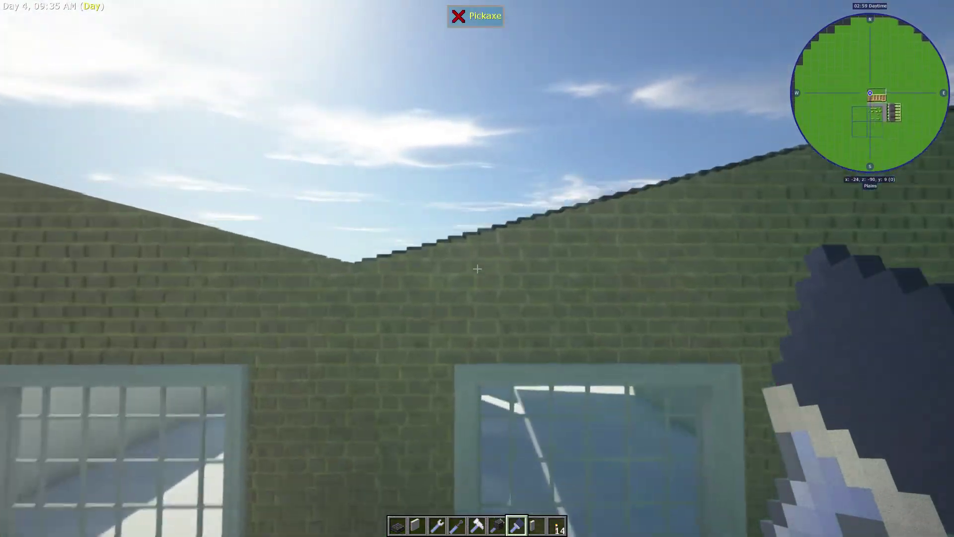
key(w)
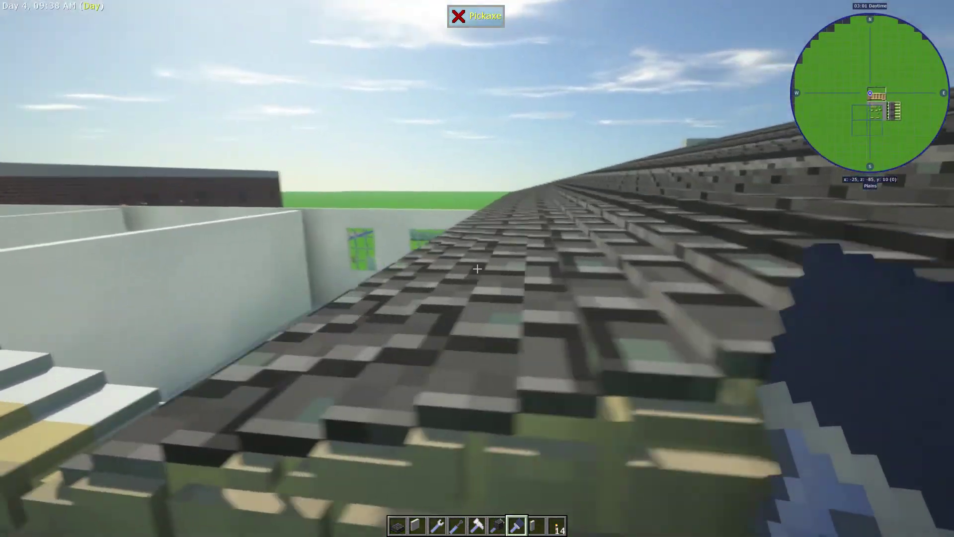
key(s)
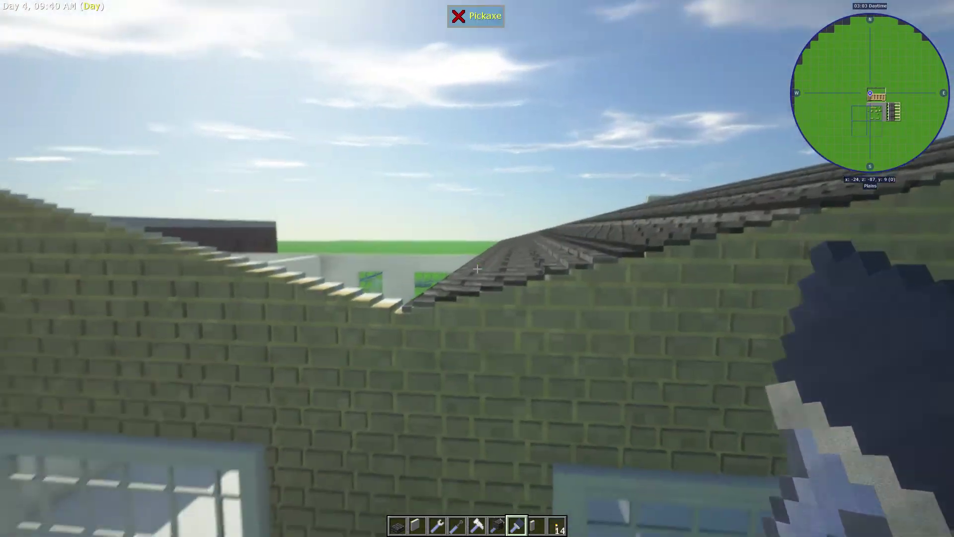
key(space)
key(s)
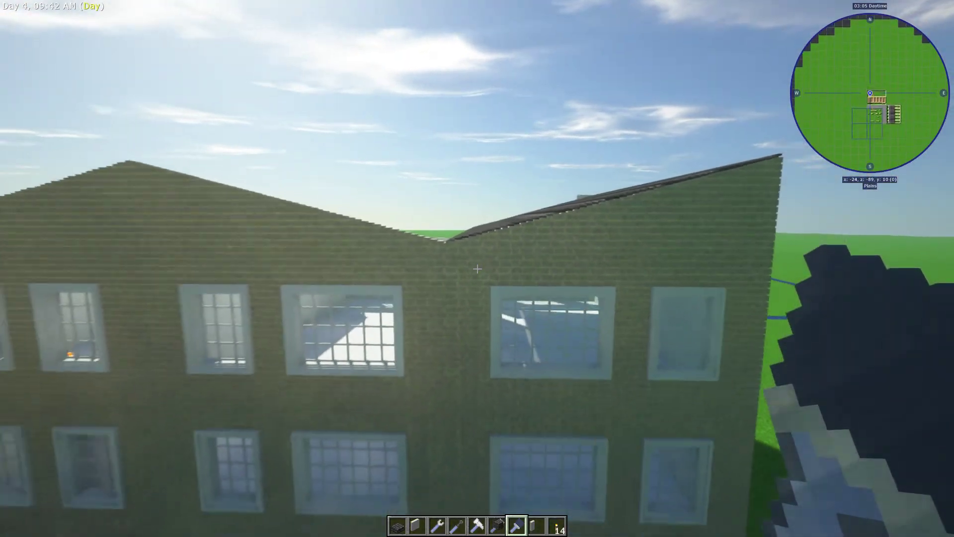
key(space)
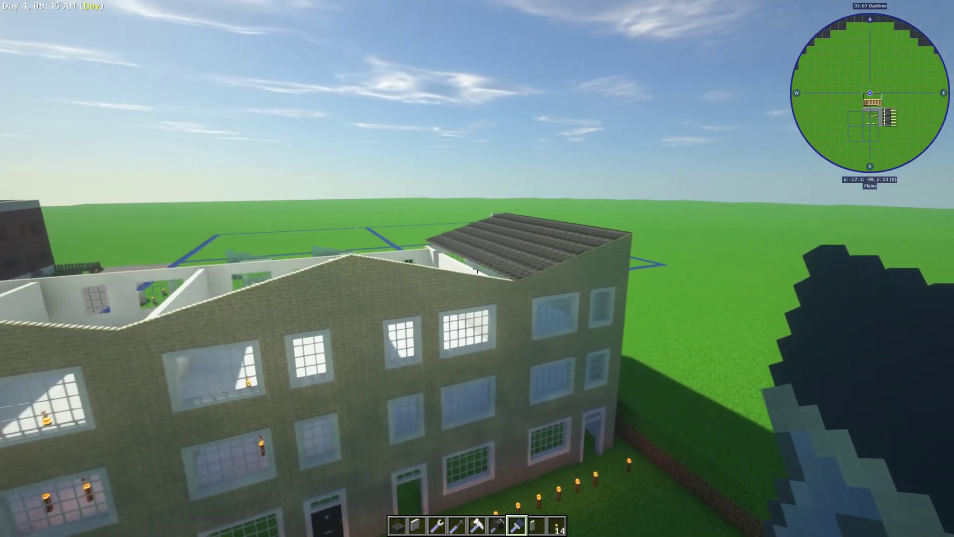
key(w)
key(w)
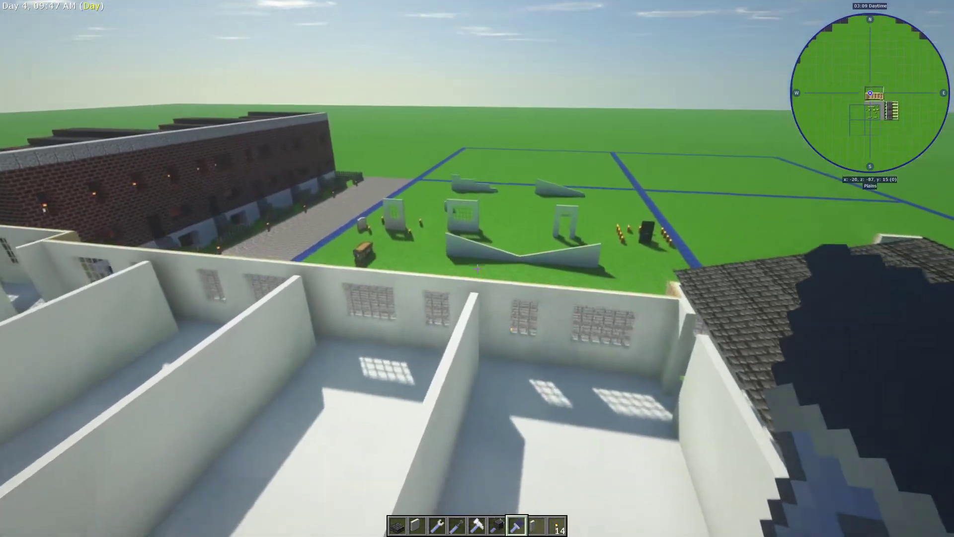
key(shift)
key(w)
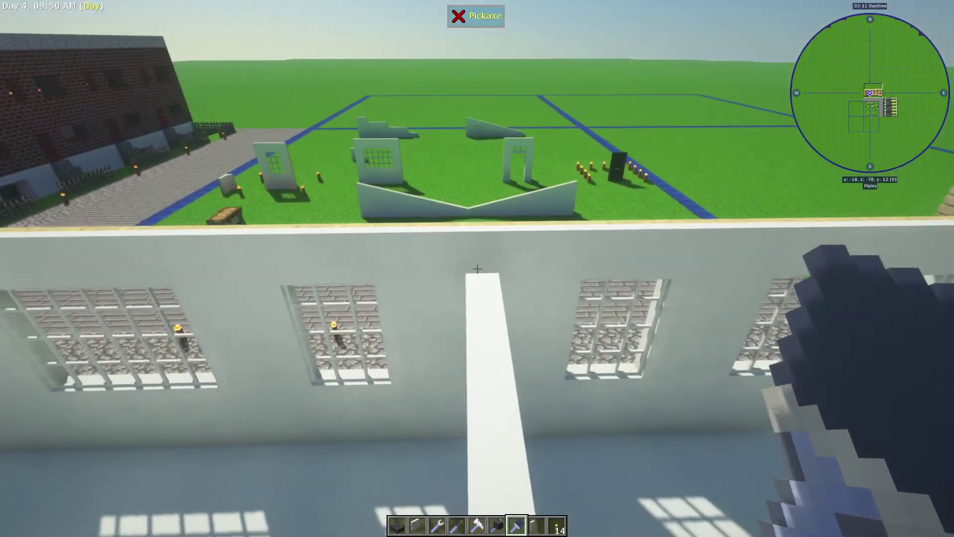
scroll(478, 269, down, 1)
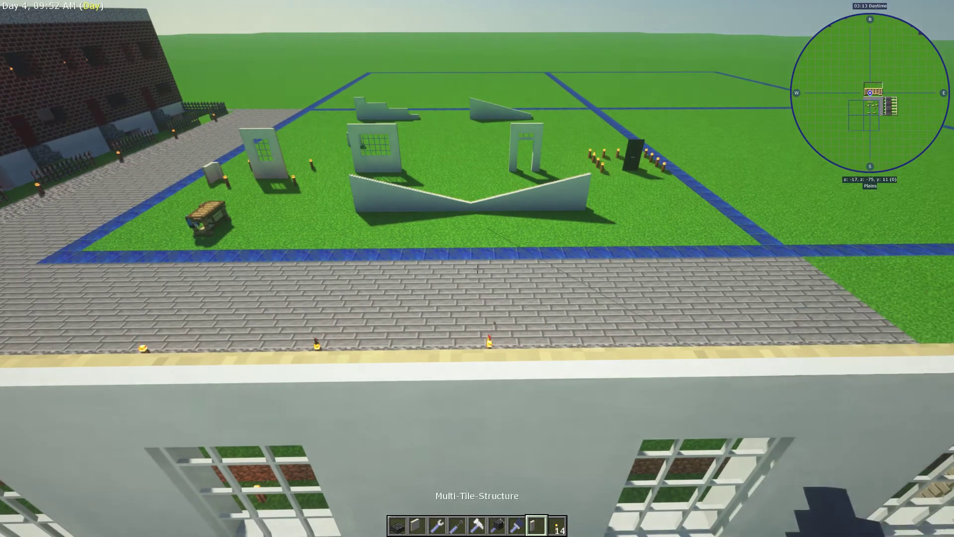
scroll(477, 269, up, 2)
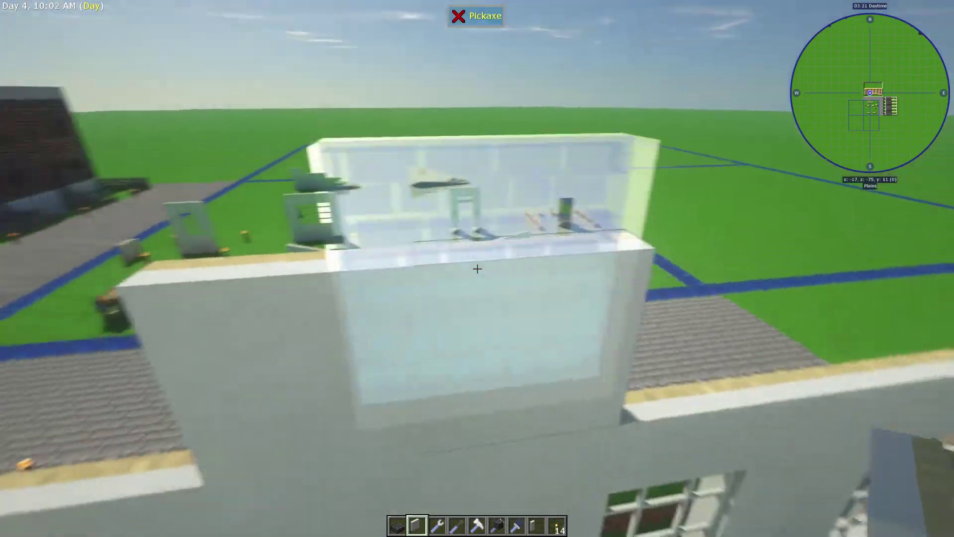
scroll(477, 269, down, 4)
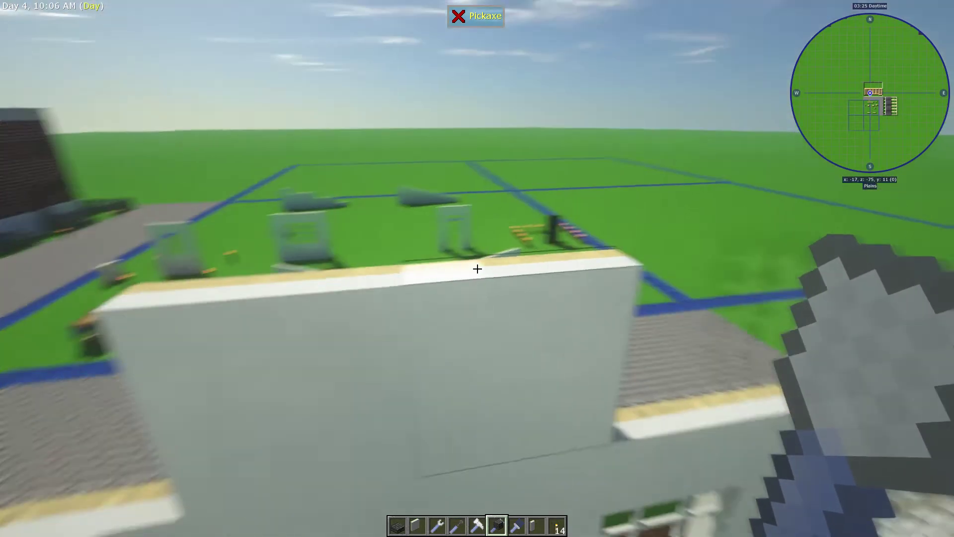
Preview the white wall piece atop the windowed outer wall beside the dark tiled roof.
key(w)
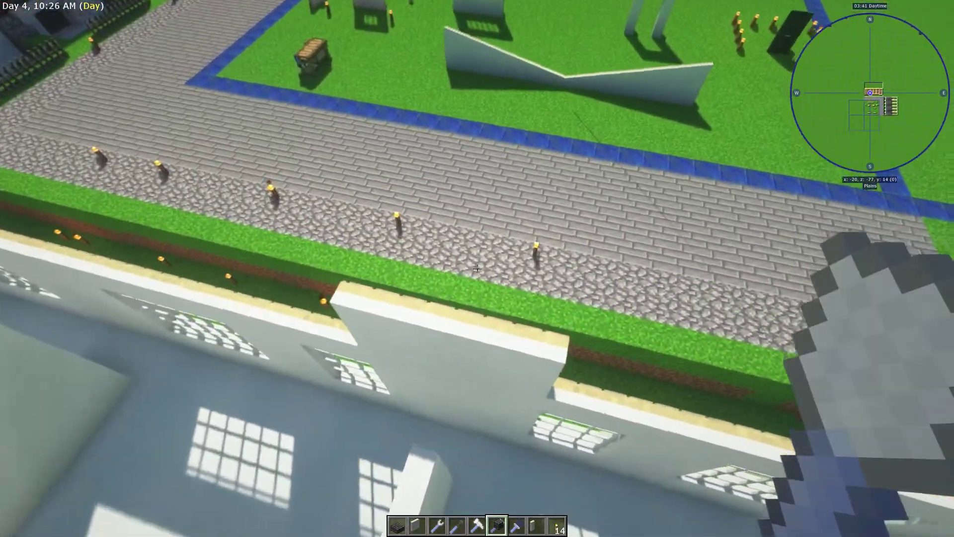
key(w)
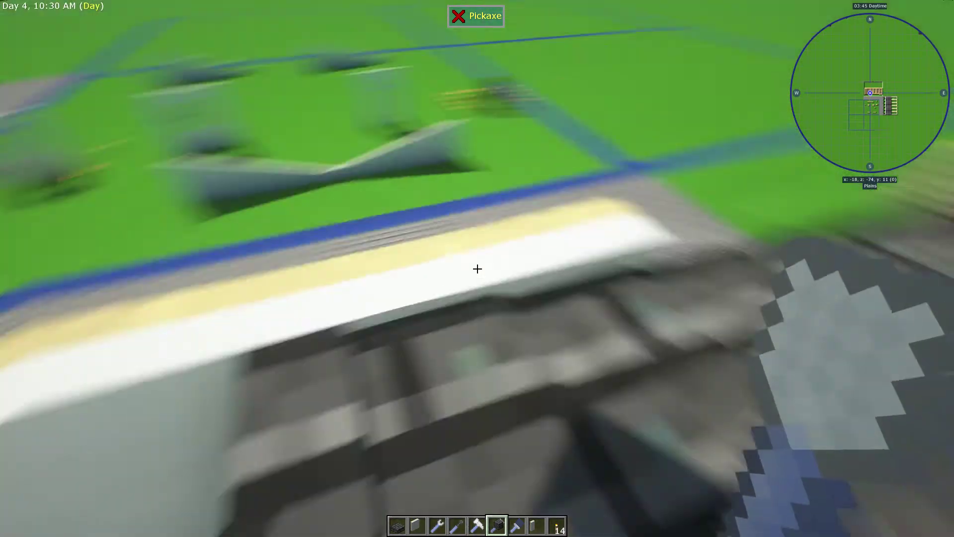
key(w)
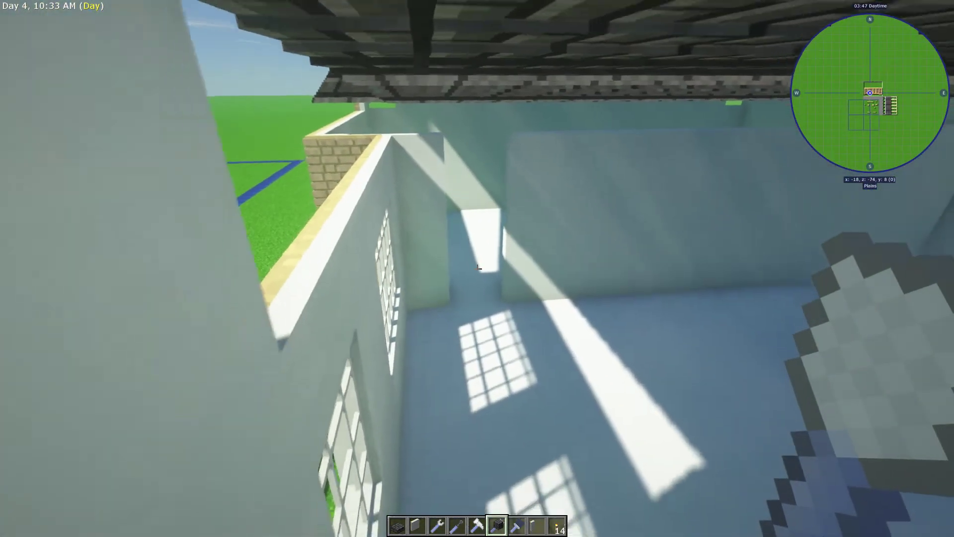
key(space)
key(w)
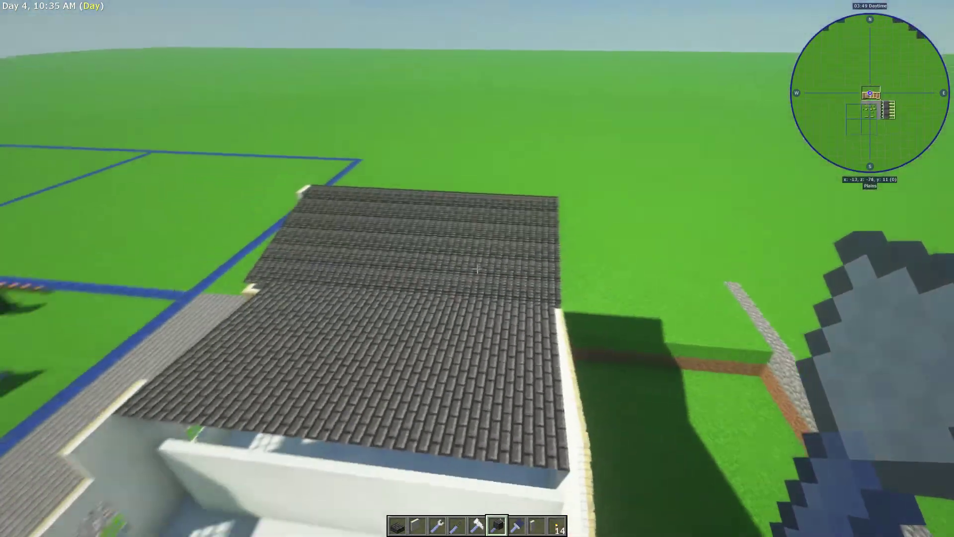
key(shift)
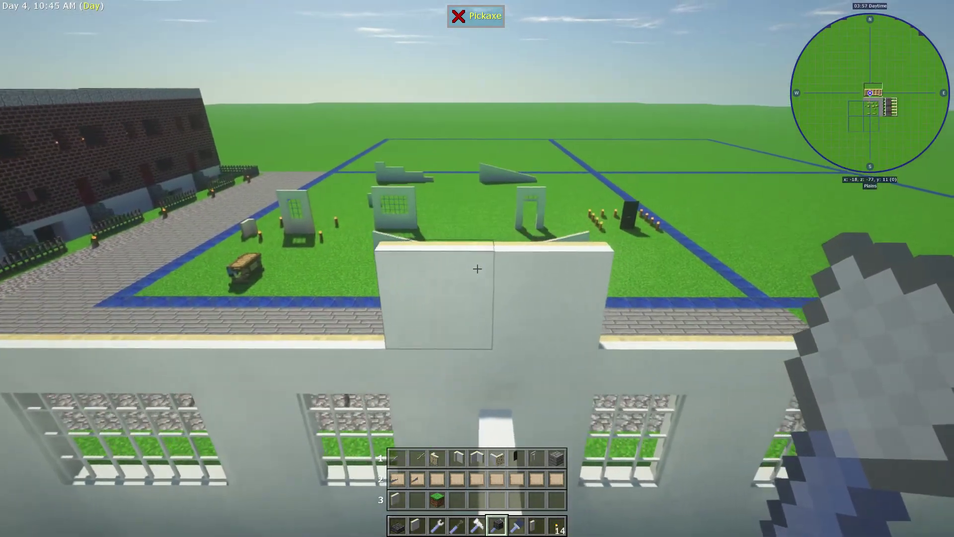
key(3)
Select the Multi-Tile-Structure and fly over the grey roof to the interior walls.
key(2)
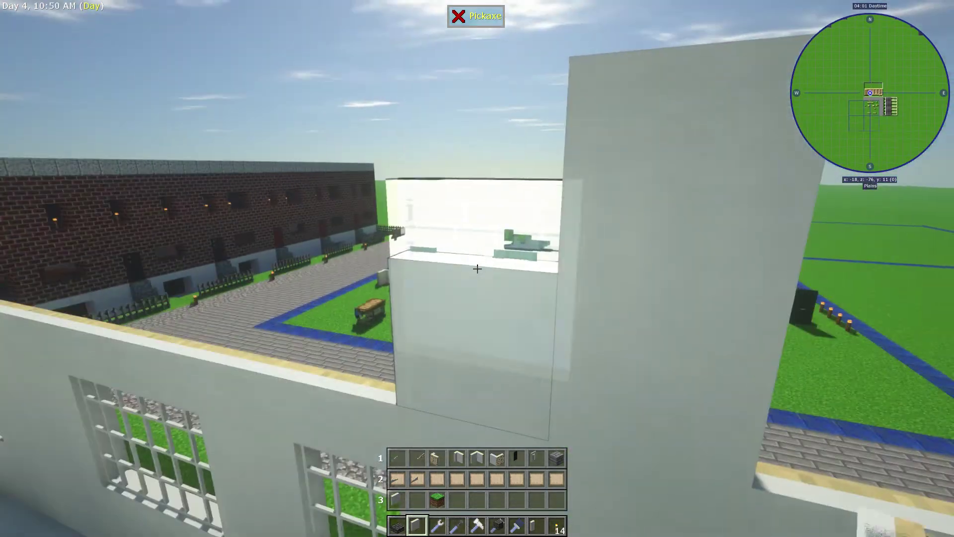
key(space)
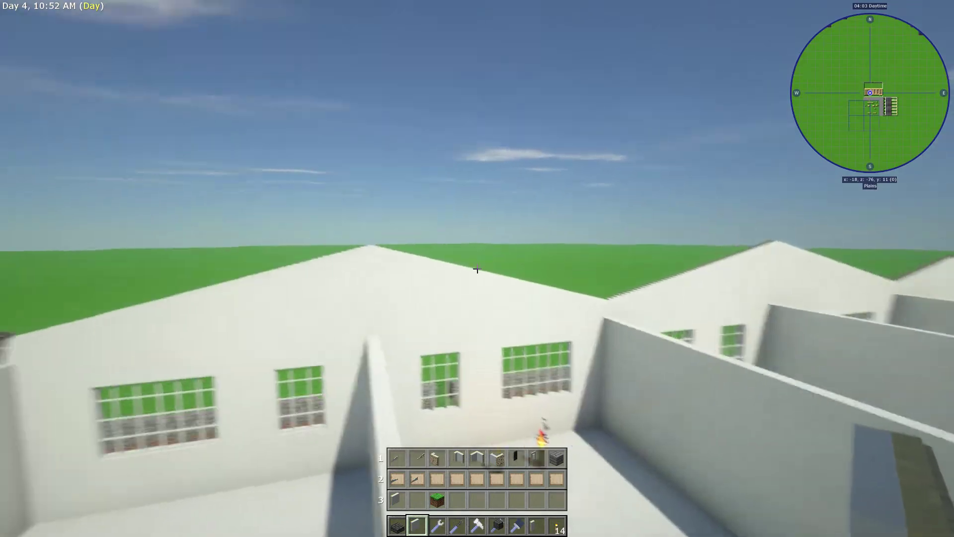
key(w)
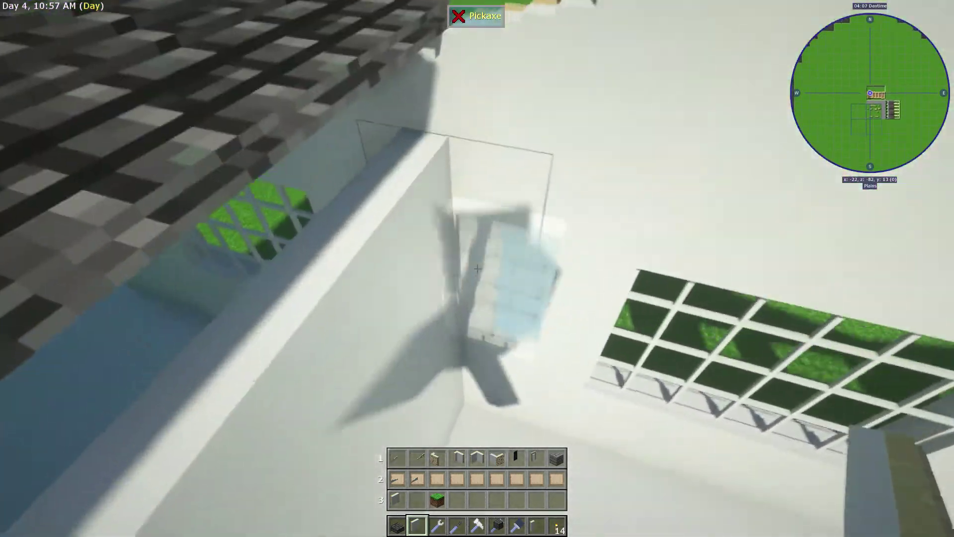
Trim the new white wall pieces with the Little Wrench and Little Chisel.
key(3)
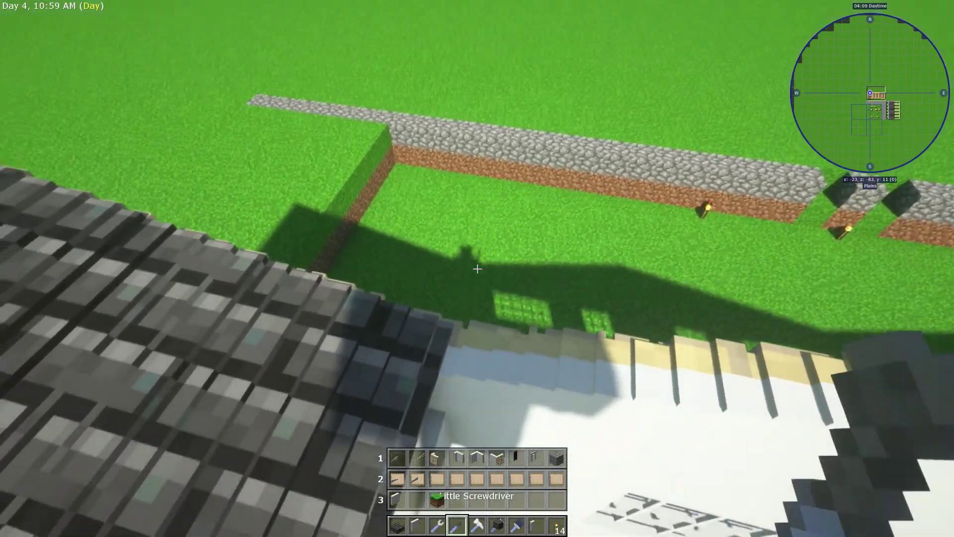
key(6)
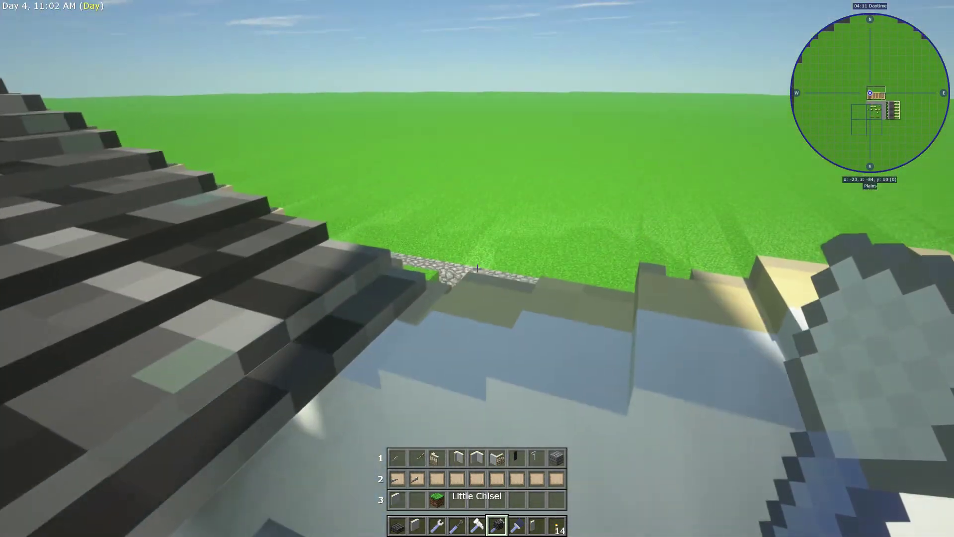
key(space)
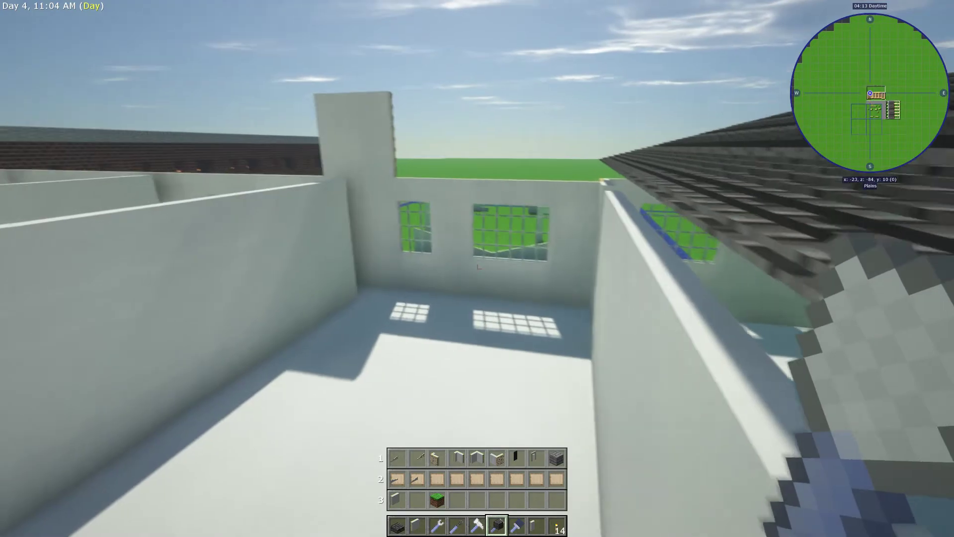
key(w)
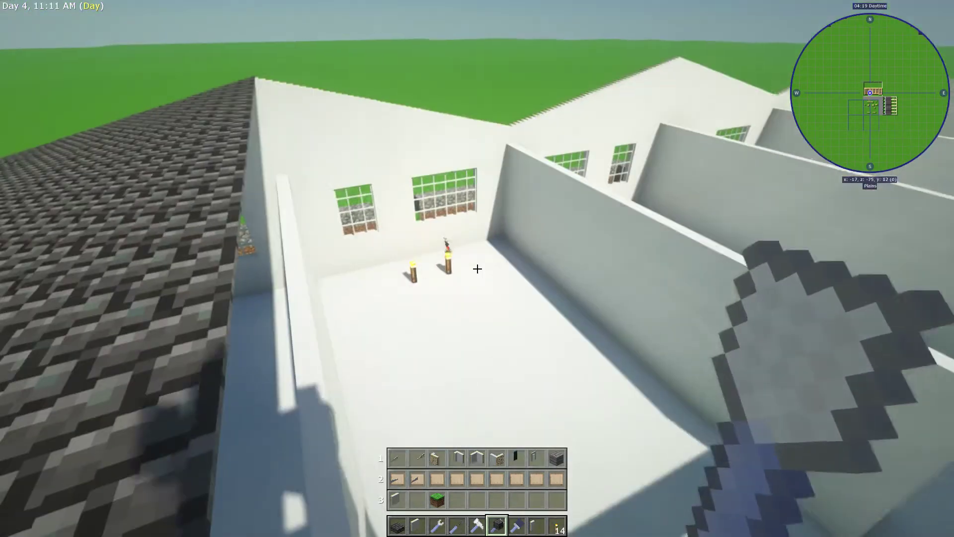
key(w)
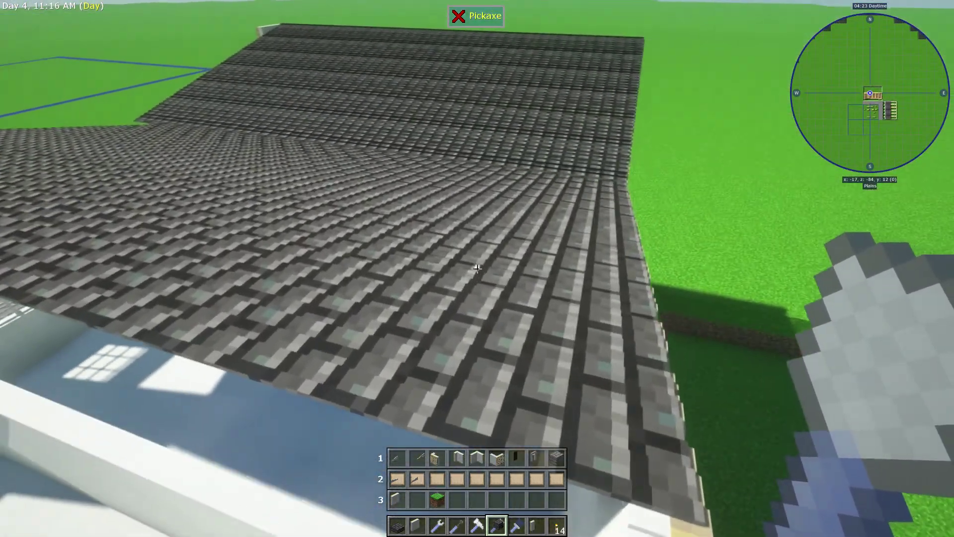
Pull back over the torch-lined lawn to frame the whole facade, then hide the HUD.
key(w)
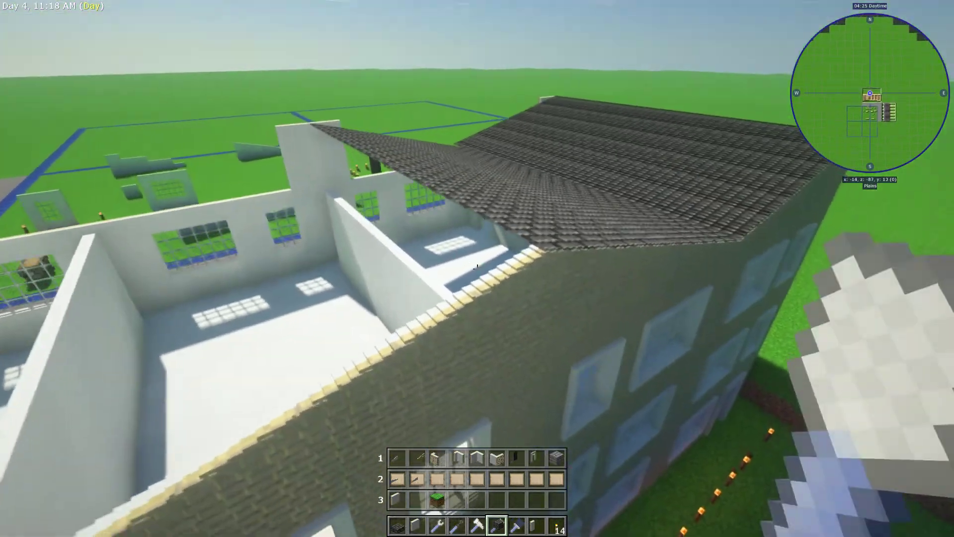
key(w)
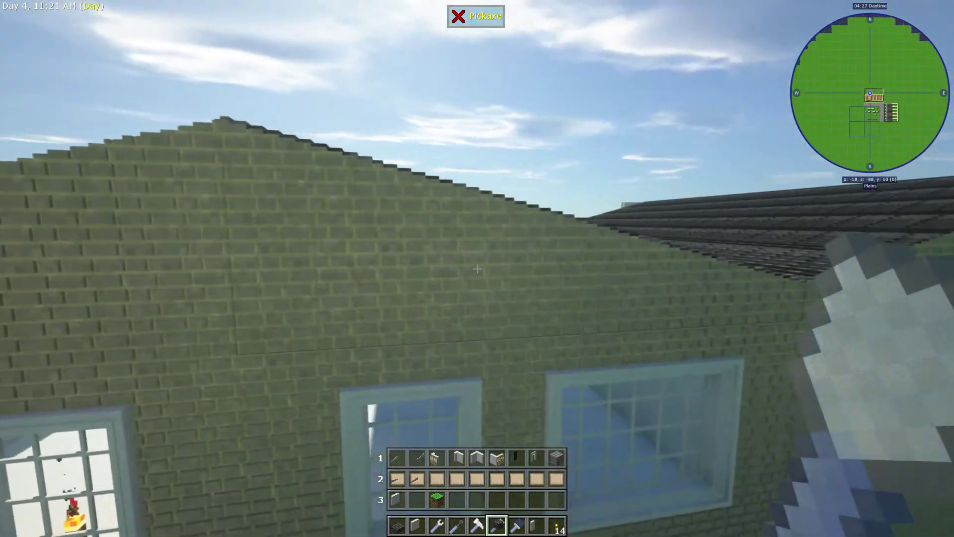
key(s)
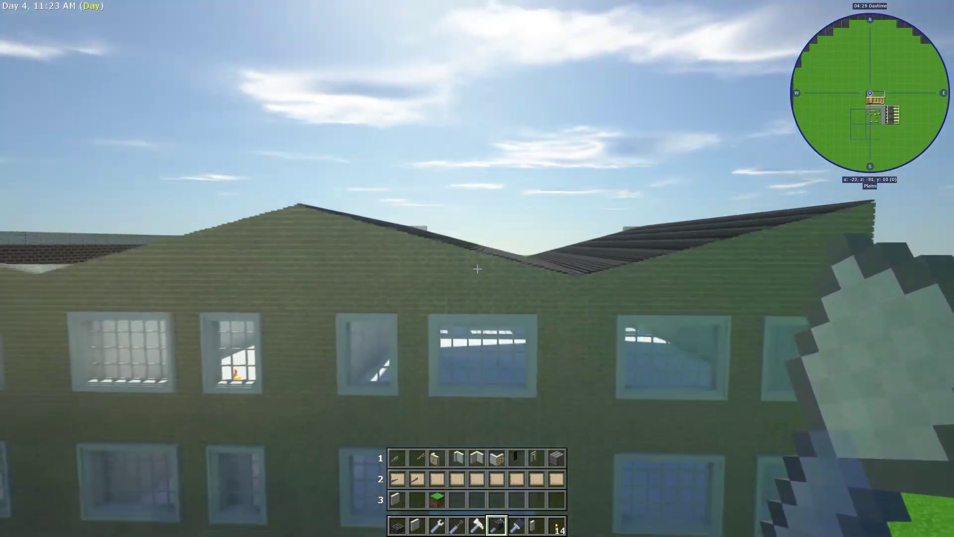
key(space)
key(F1)
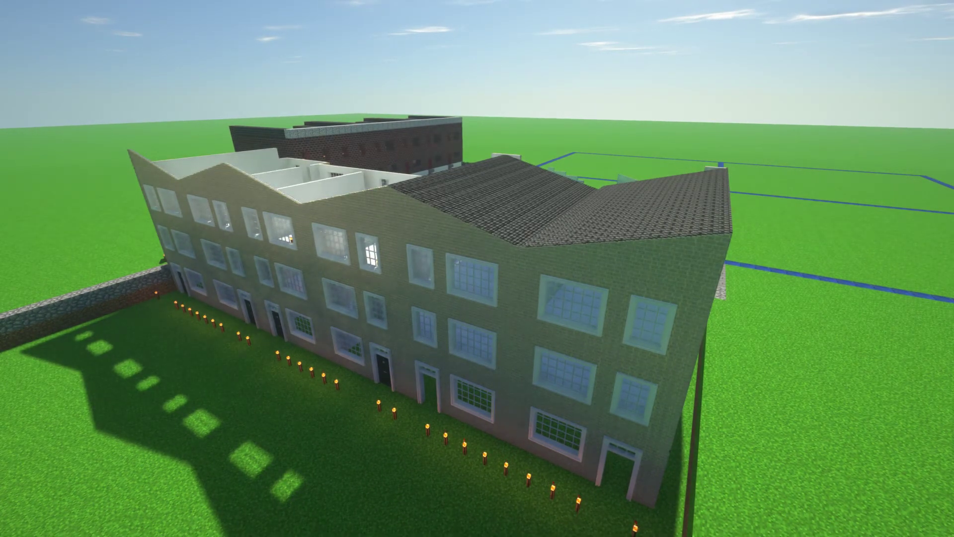
key(Escape)
key(Escape)
key(F1)
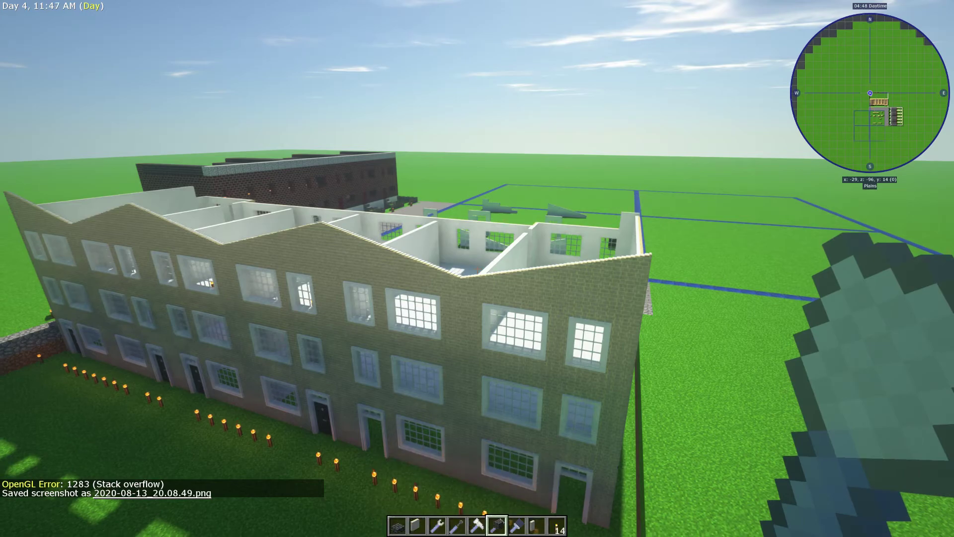
key(alt)
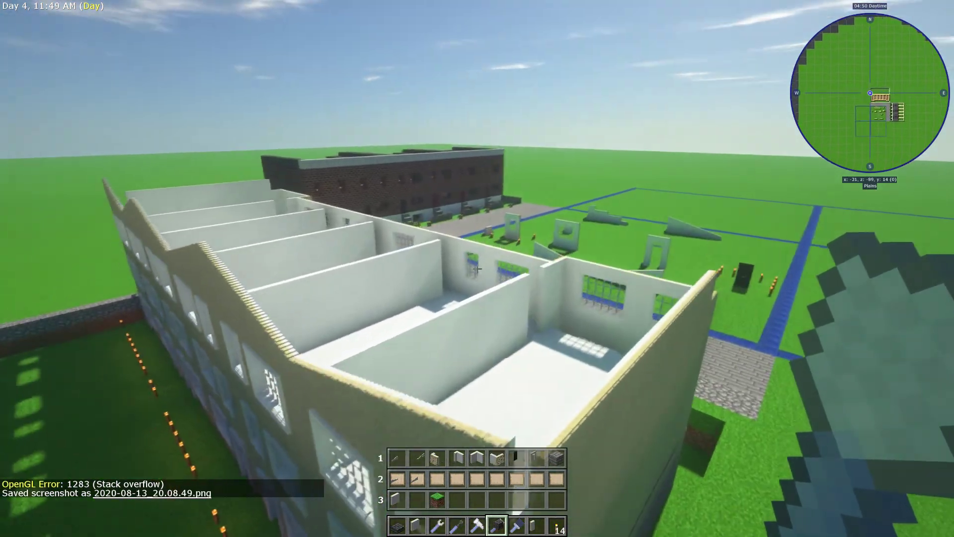
key(w)
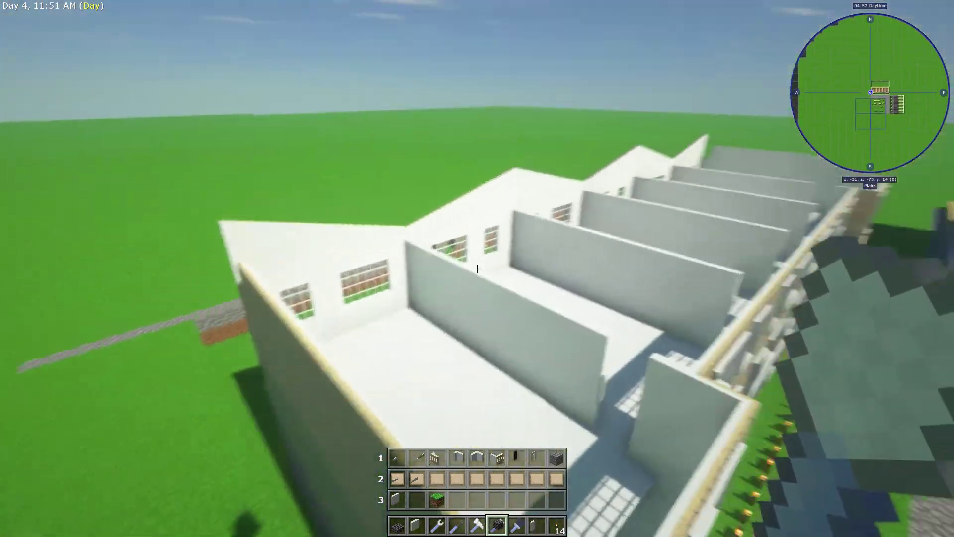
key(w)
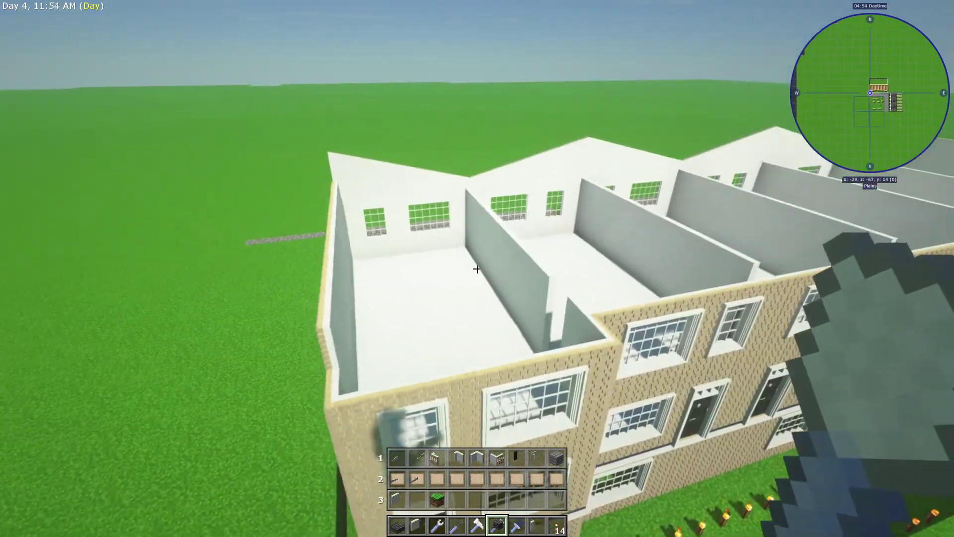
key(w)
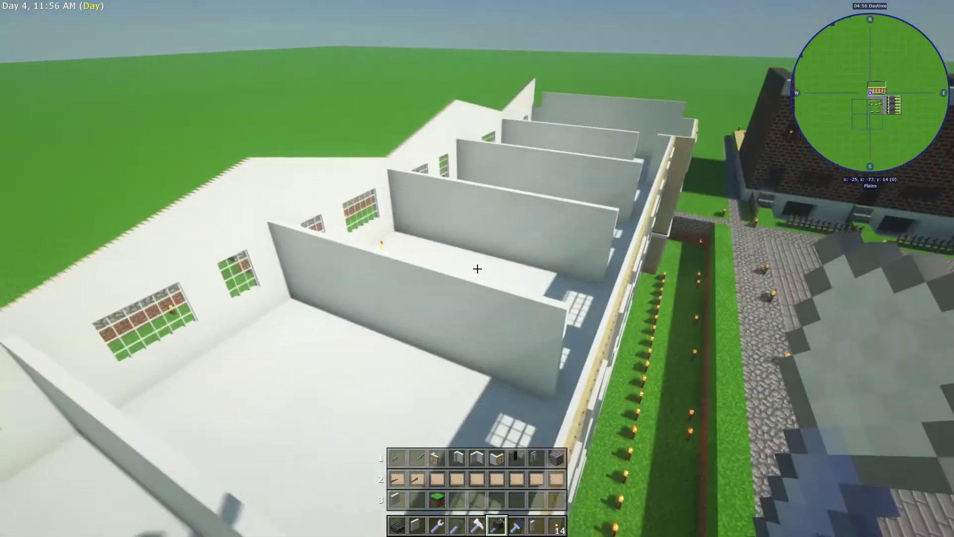
key(w)
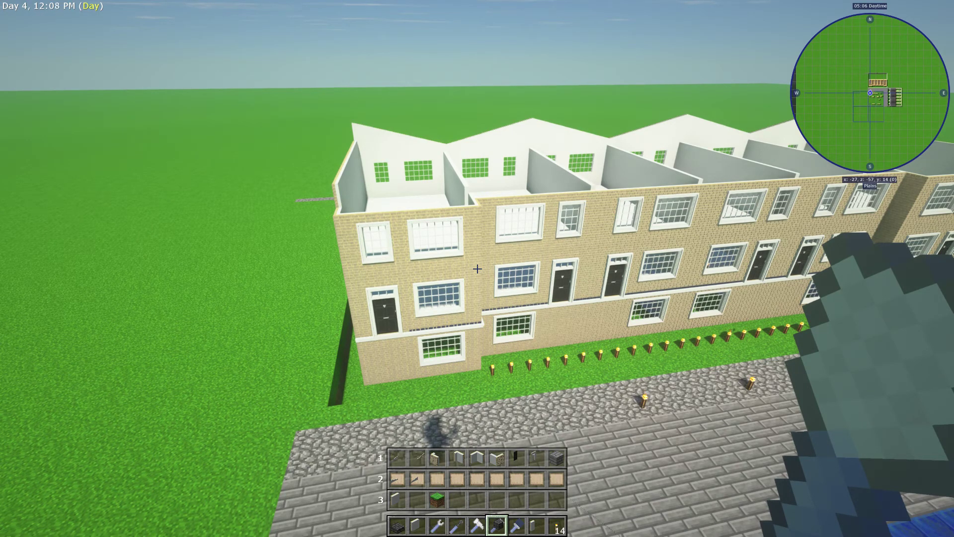
key(w)
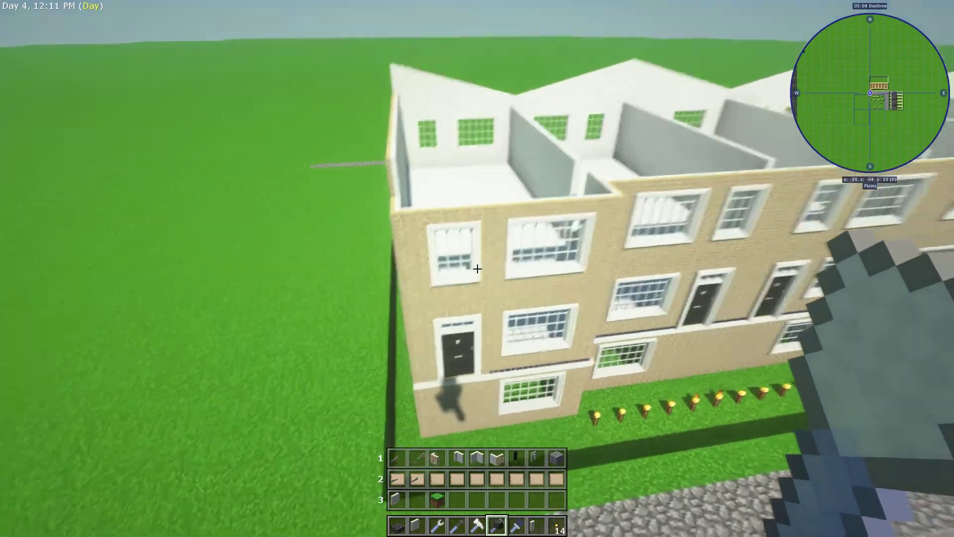
key(w)
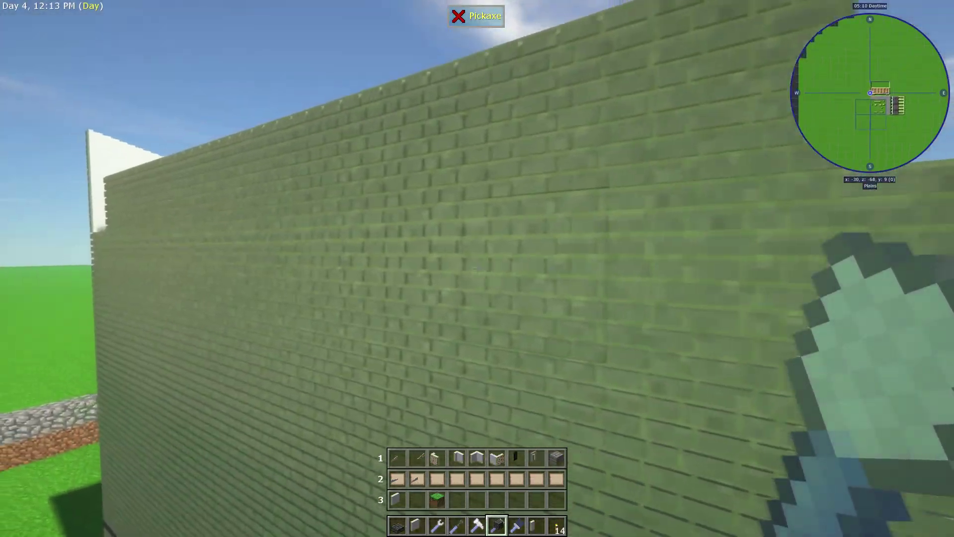
key(space)
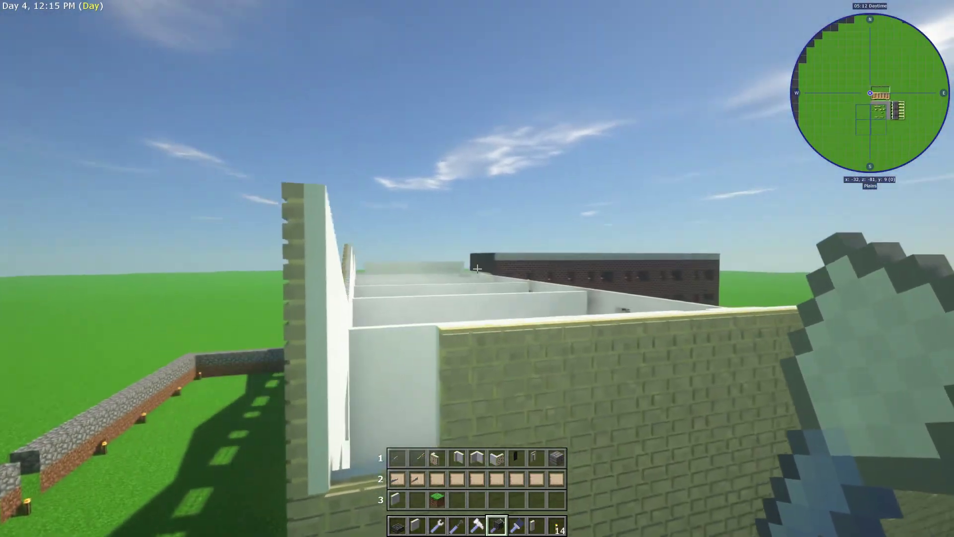
key(w)
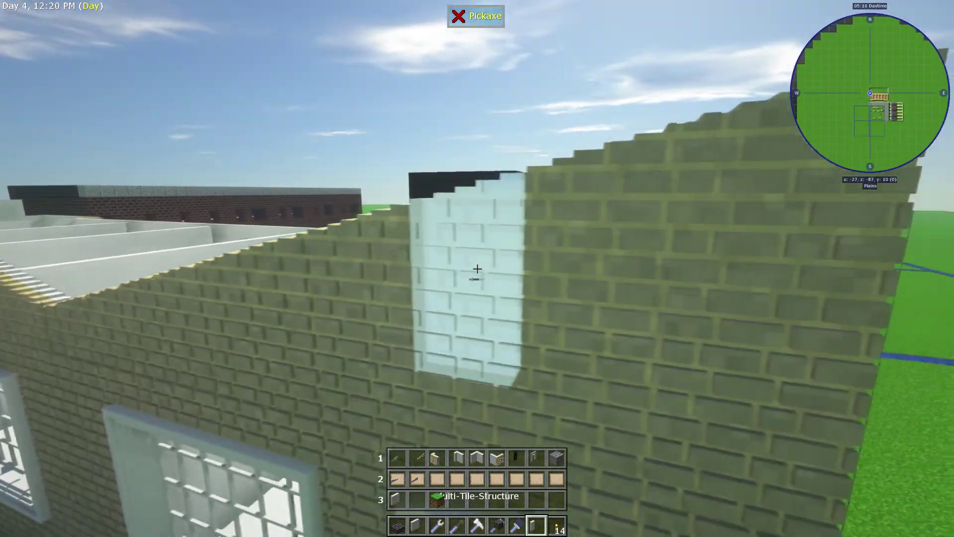
scroll(478, 269, down, 1)
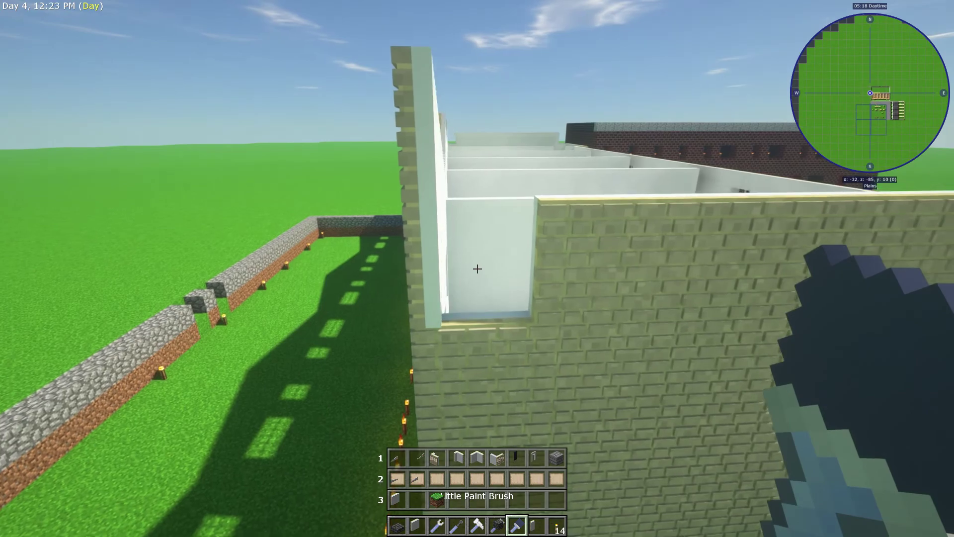
key(w)
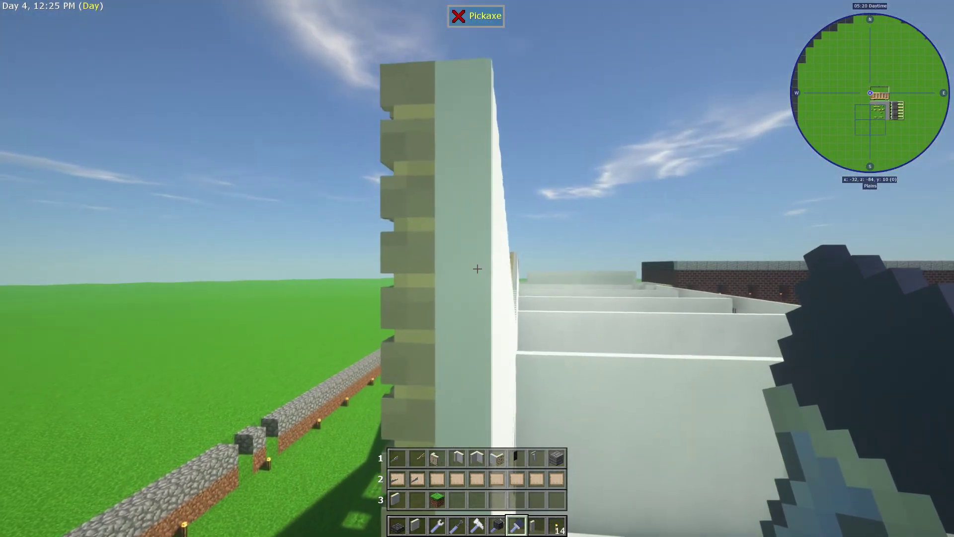
key(space)
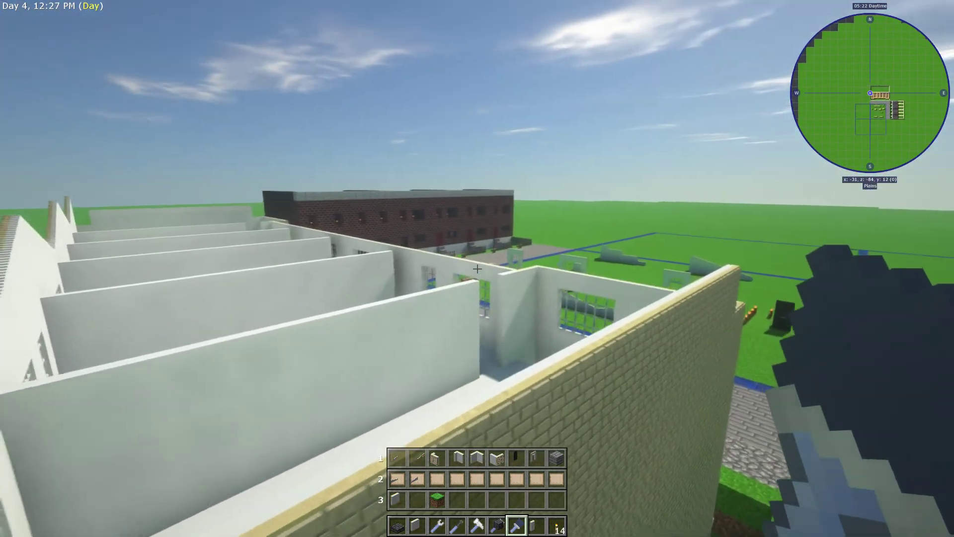
key(w)
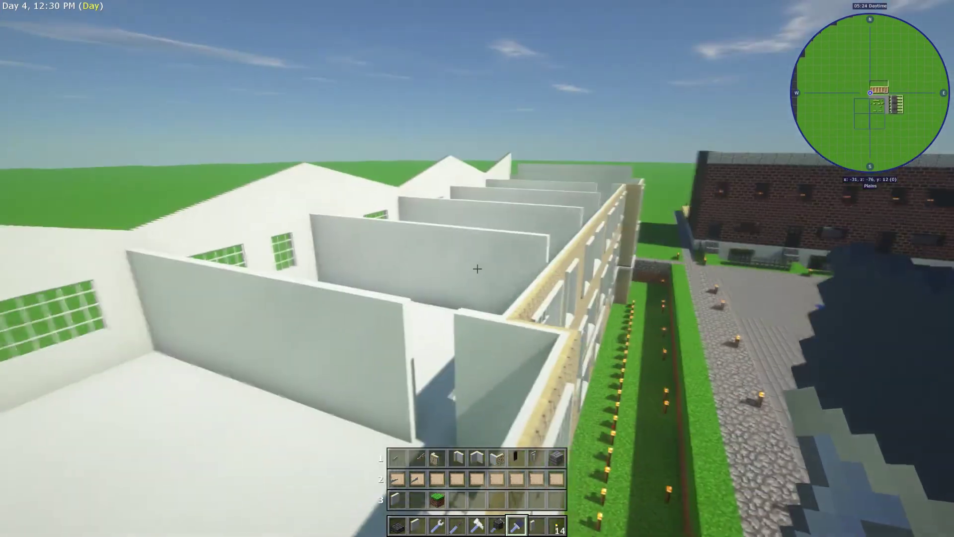
key(shift)
key(w)
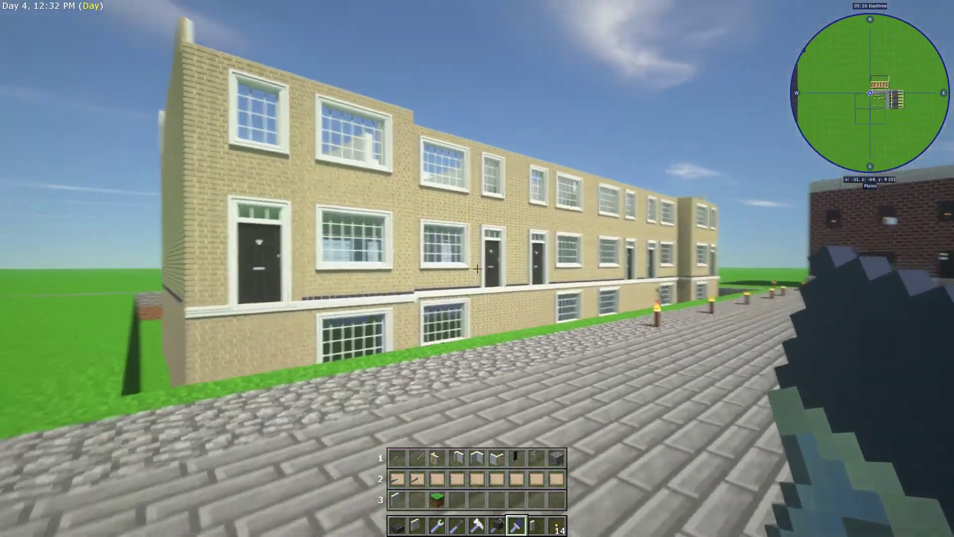